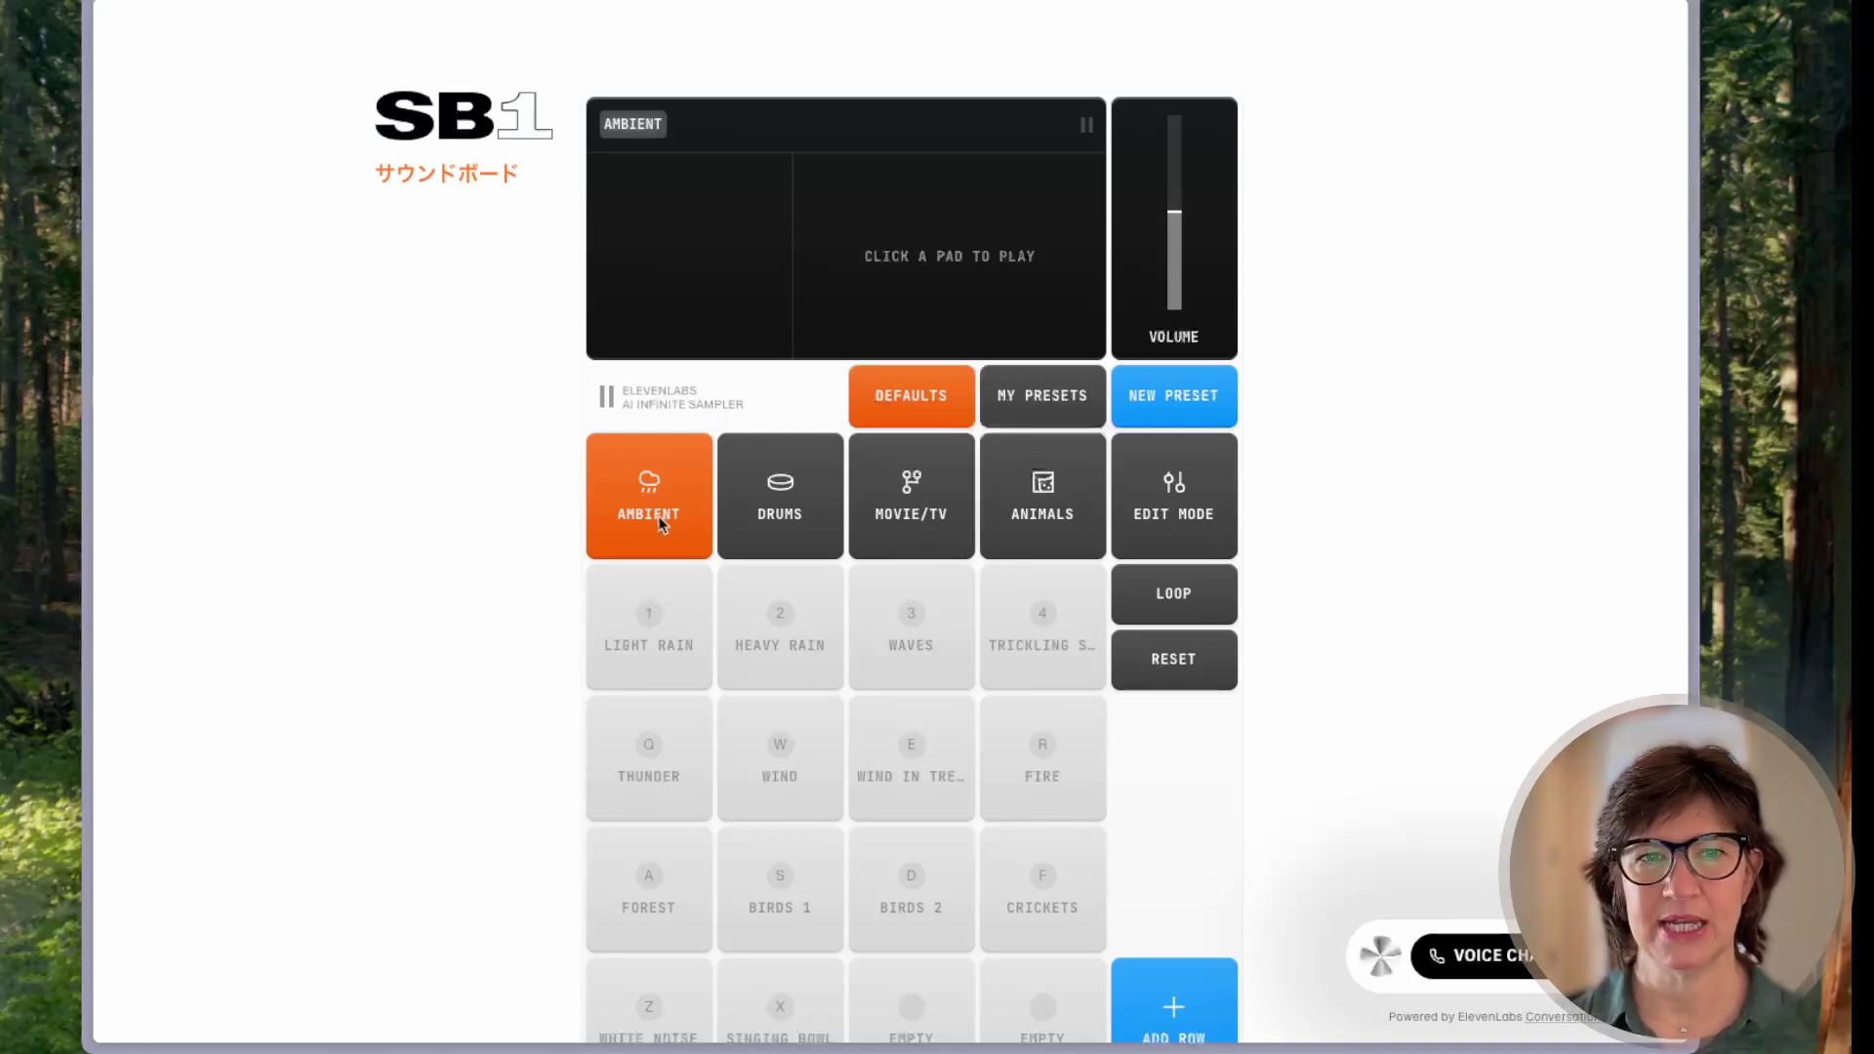
Browse the sound pads of the Drums, Movie/TV and Animals default presets.
{"action": "left_click", "coordinate": [785, 535]}
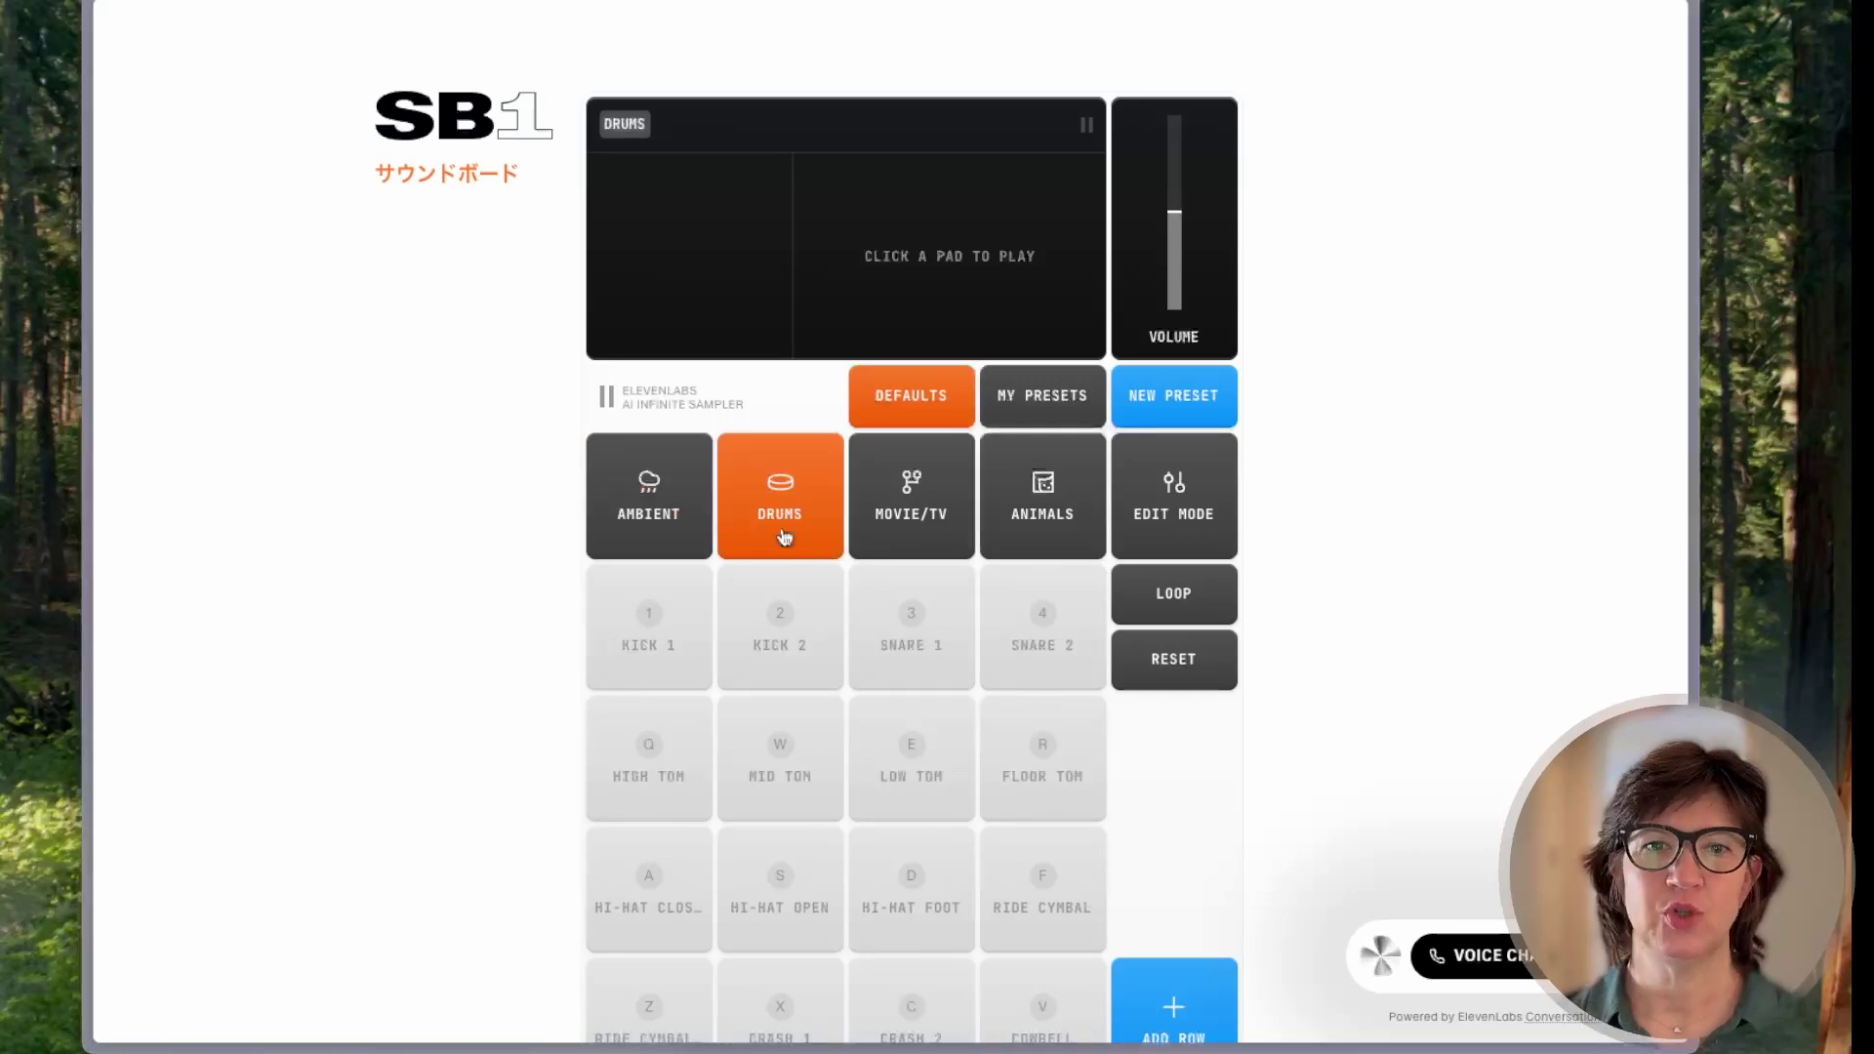
{"action": "left_click", "coordinate": [954, 530]}
{"action": "left_click", "coordinate": [1038, 536]}
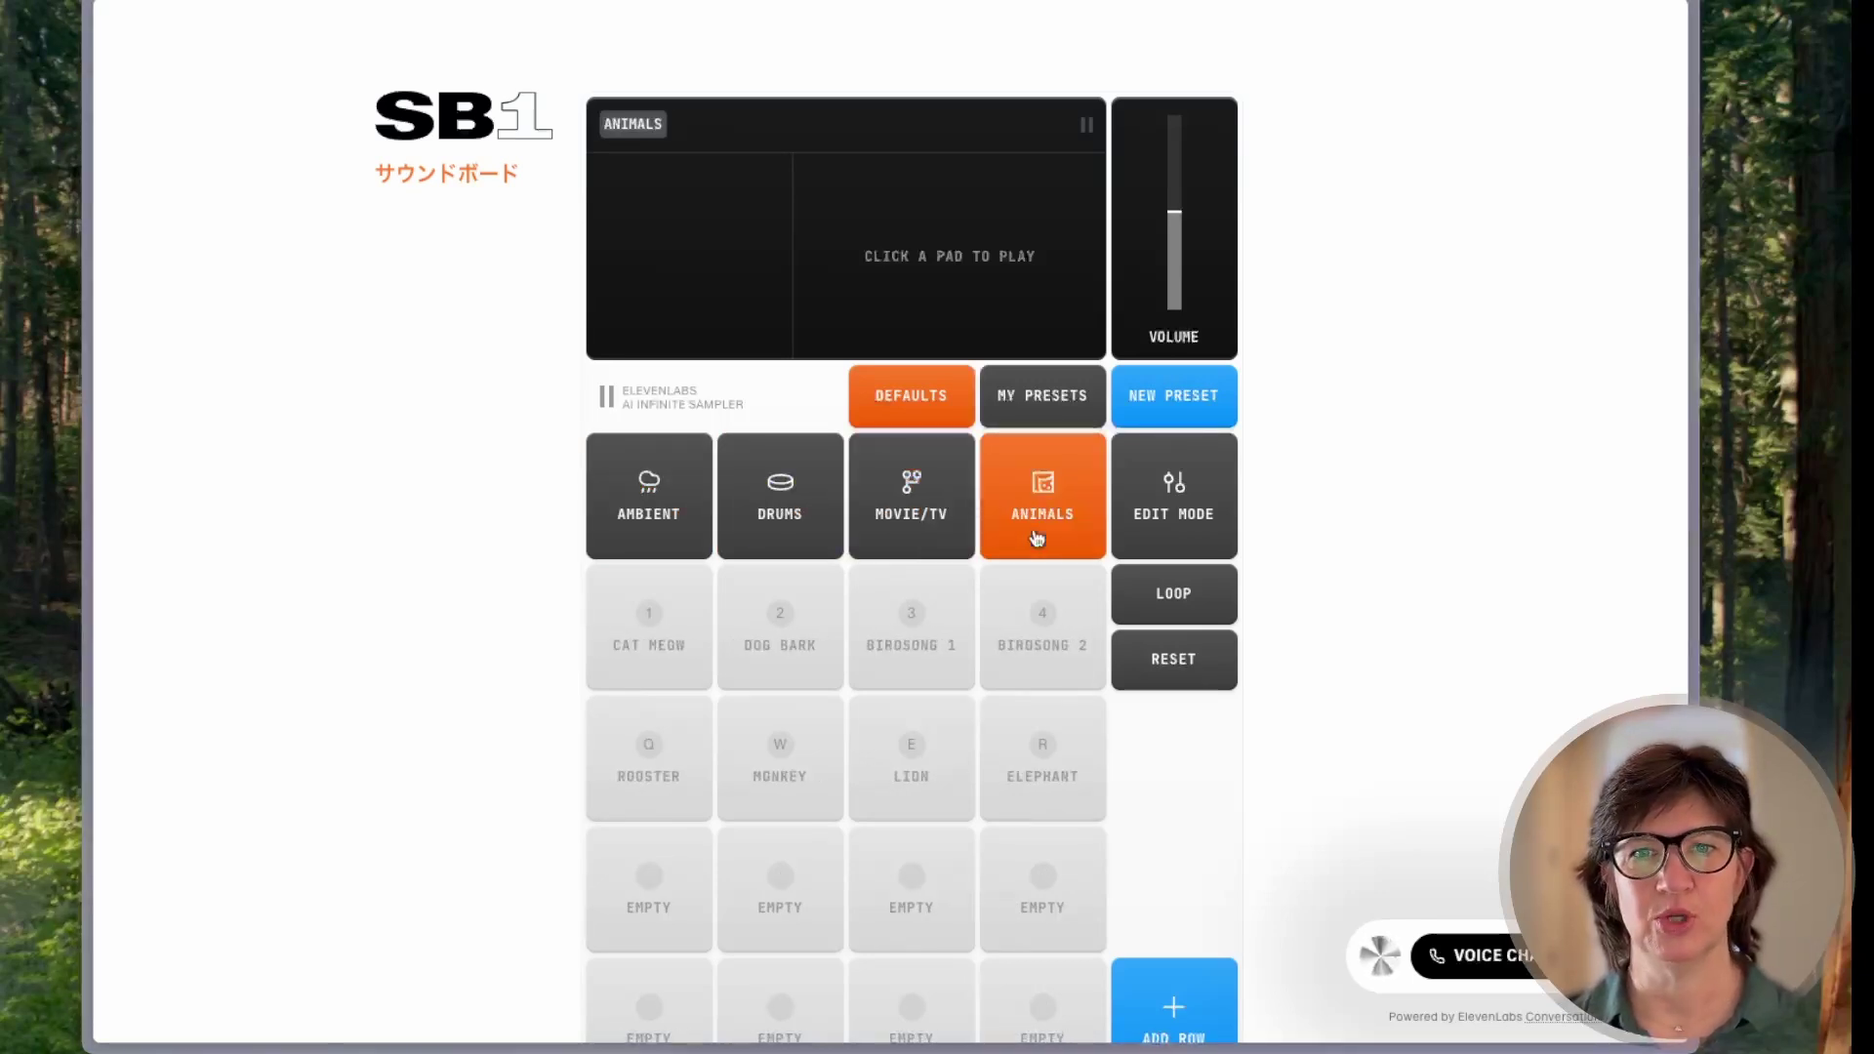
Play the Ambient preset's rain, waves, wind in trees, thunder, trickling stream, crickets, forest and singing bowl sounds.
{"action": "left_click", "coordinate": [667, 503]}
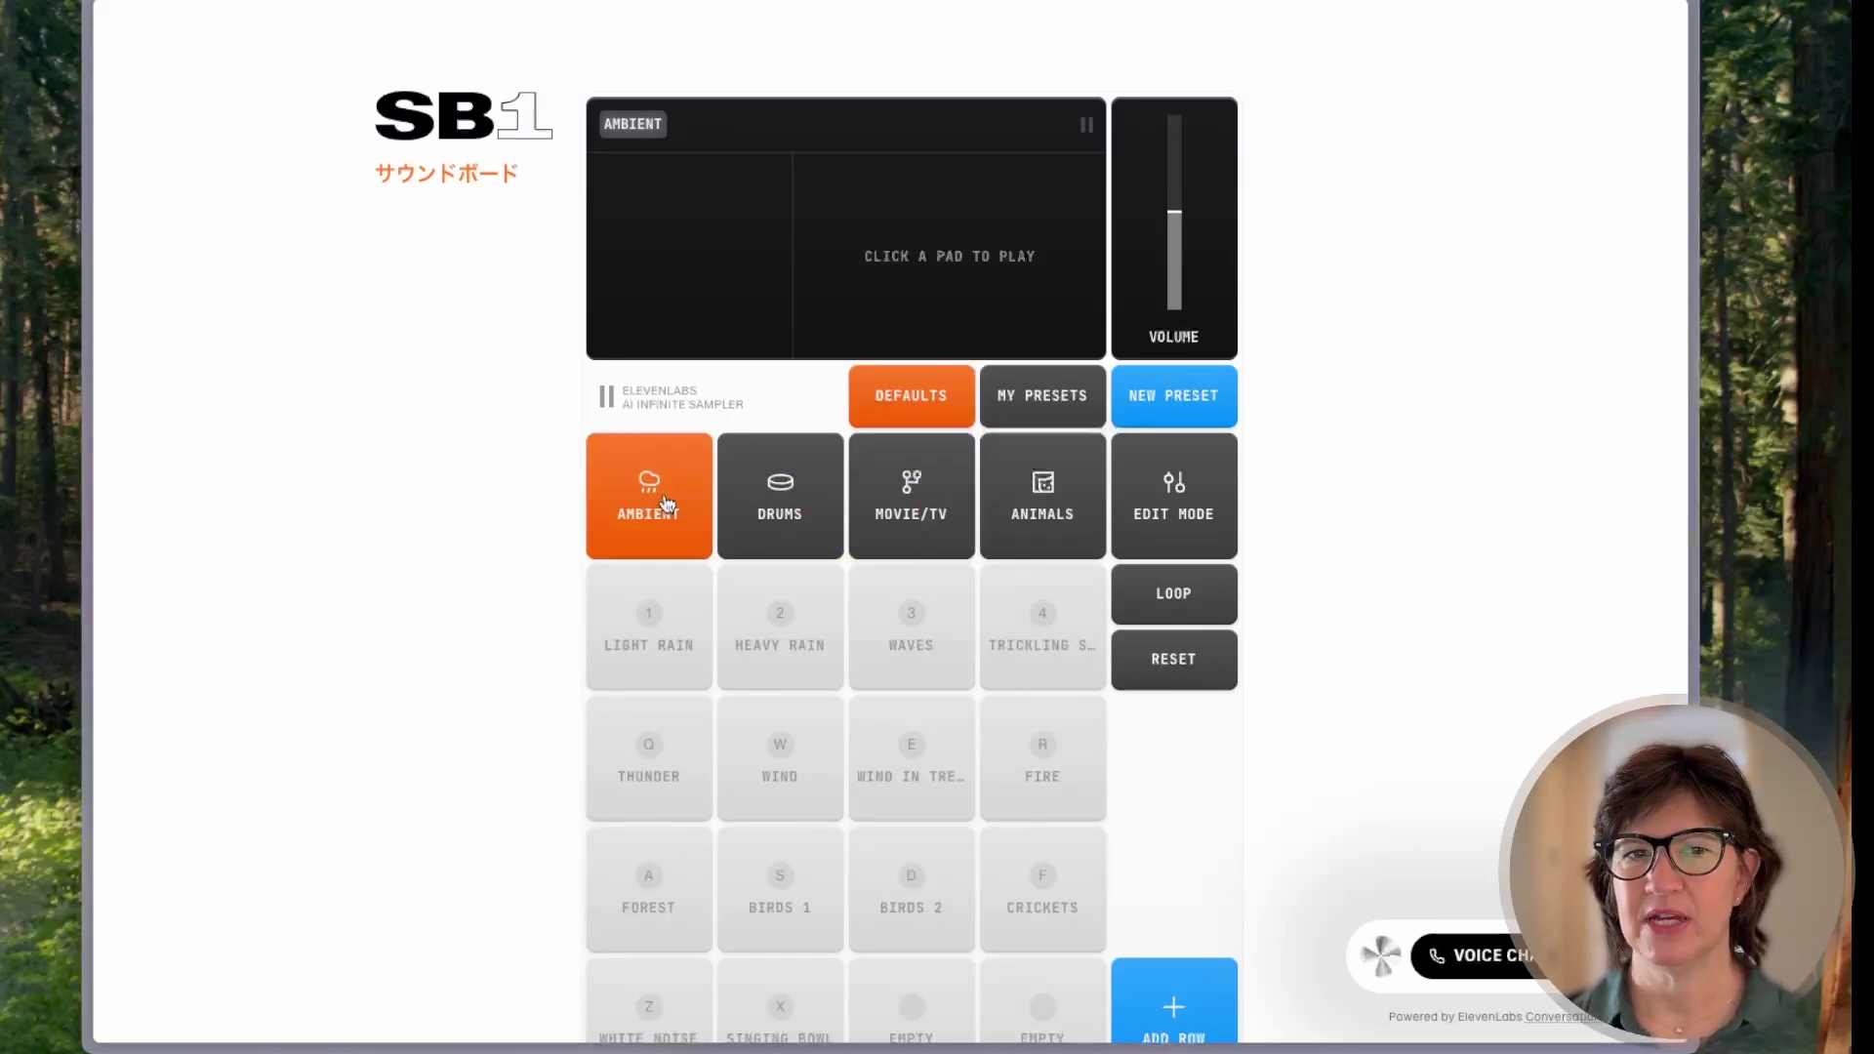
{"action": "left_click", "coordinate": [782, 602]}
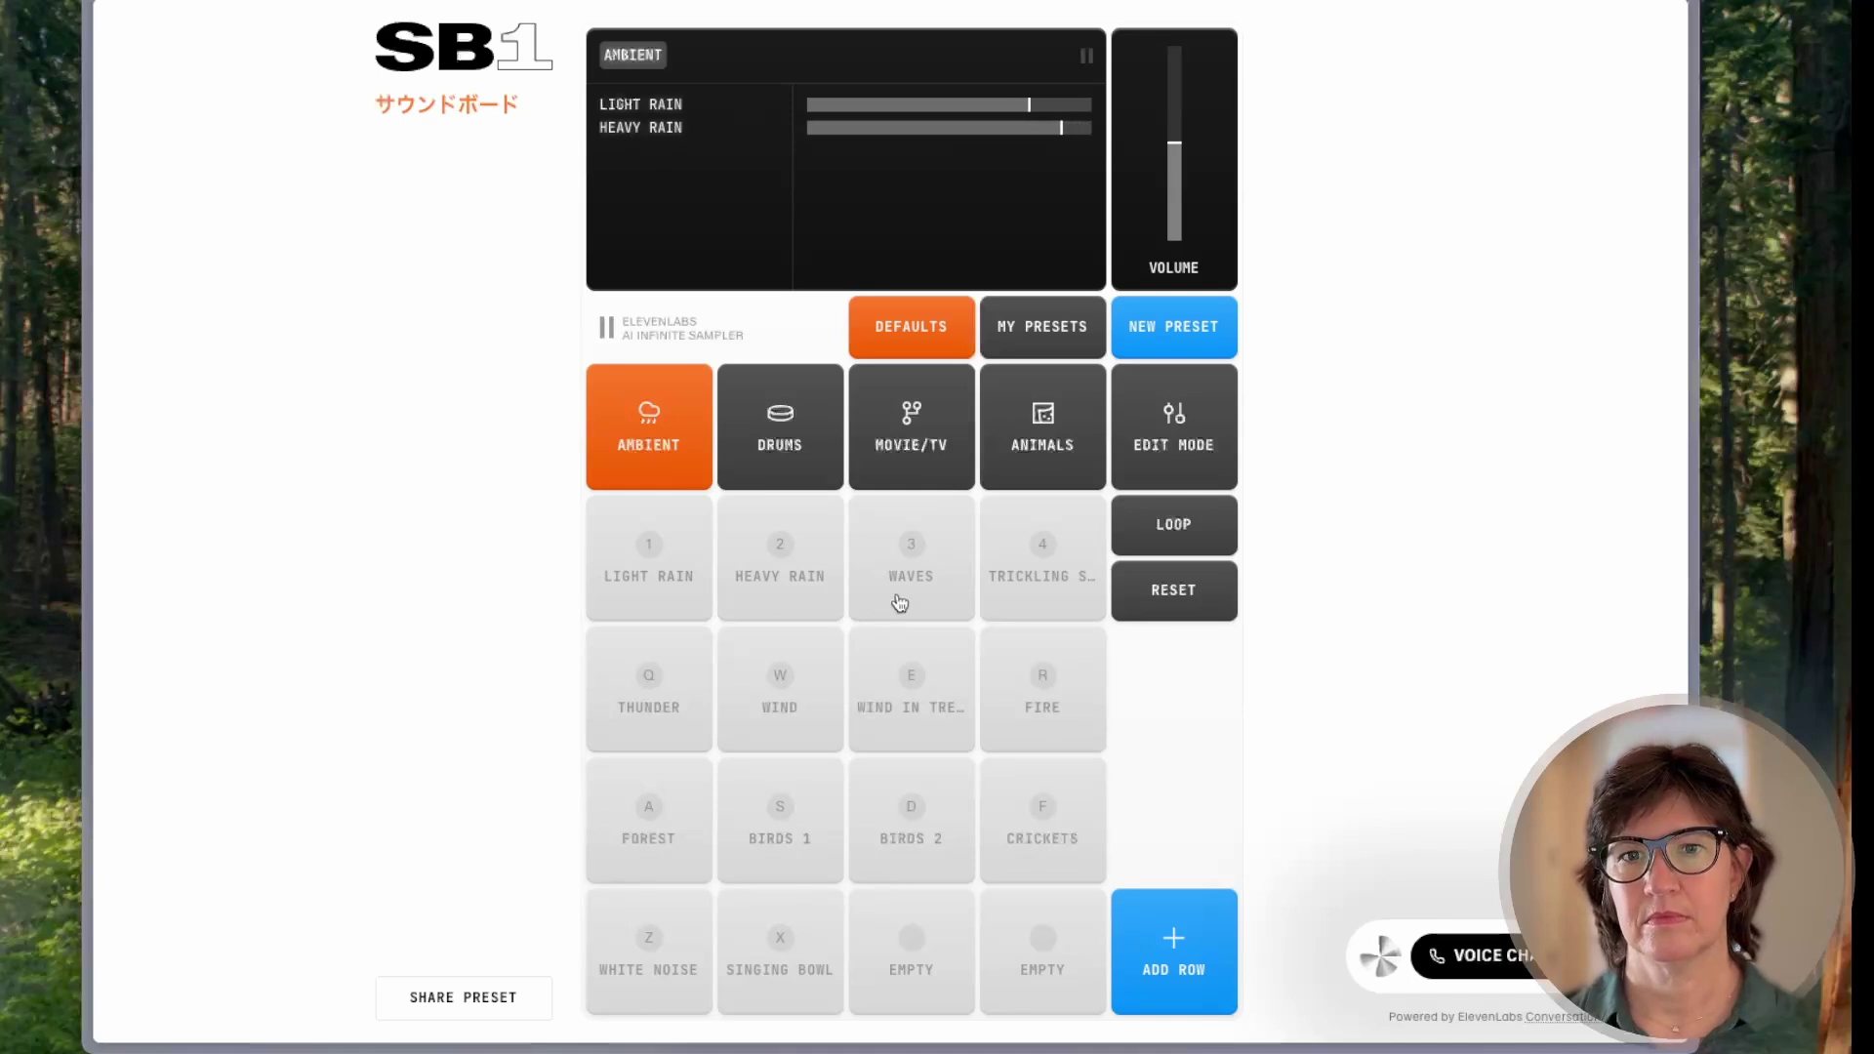
{"action": "left_click", "coordinate": [899, 602]}
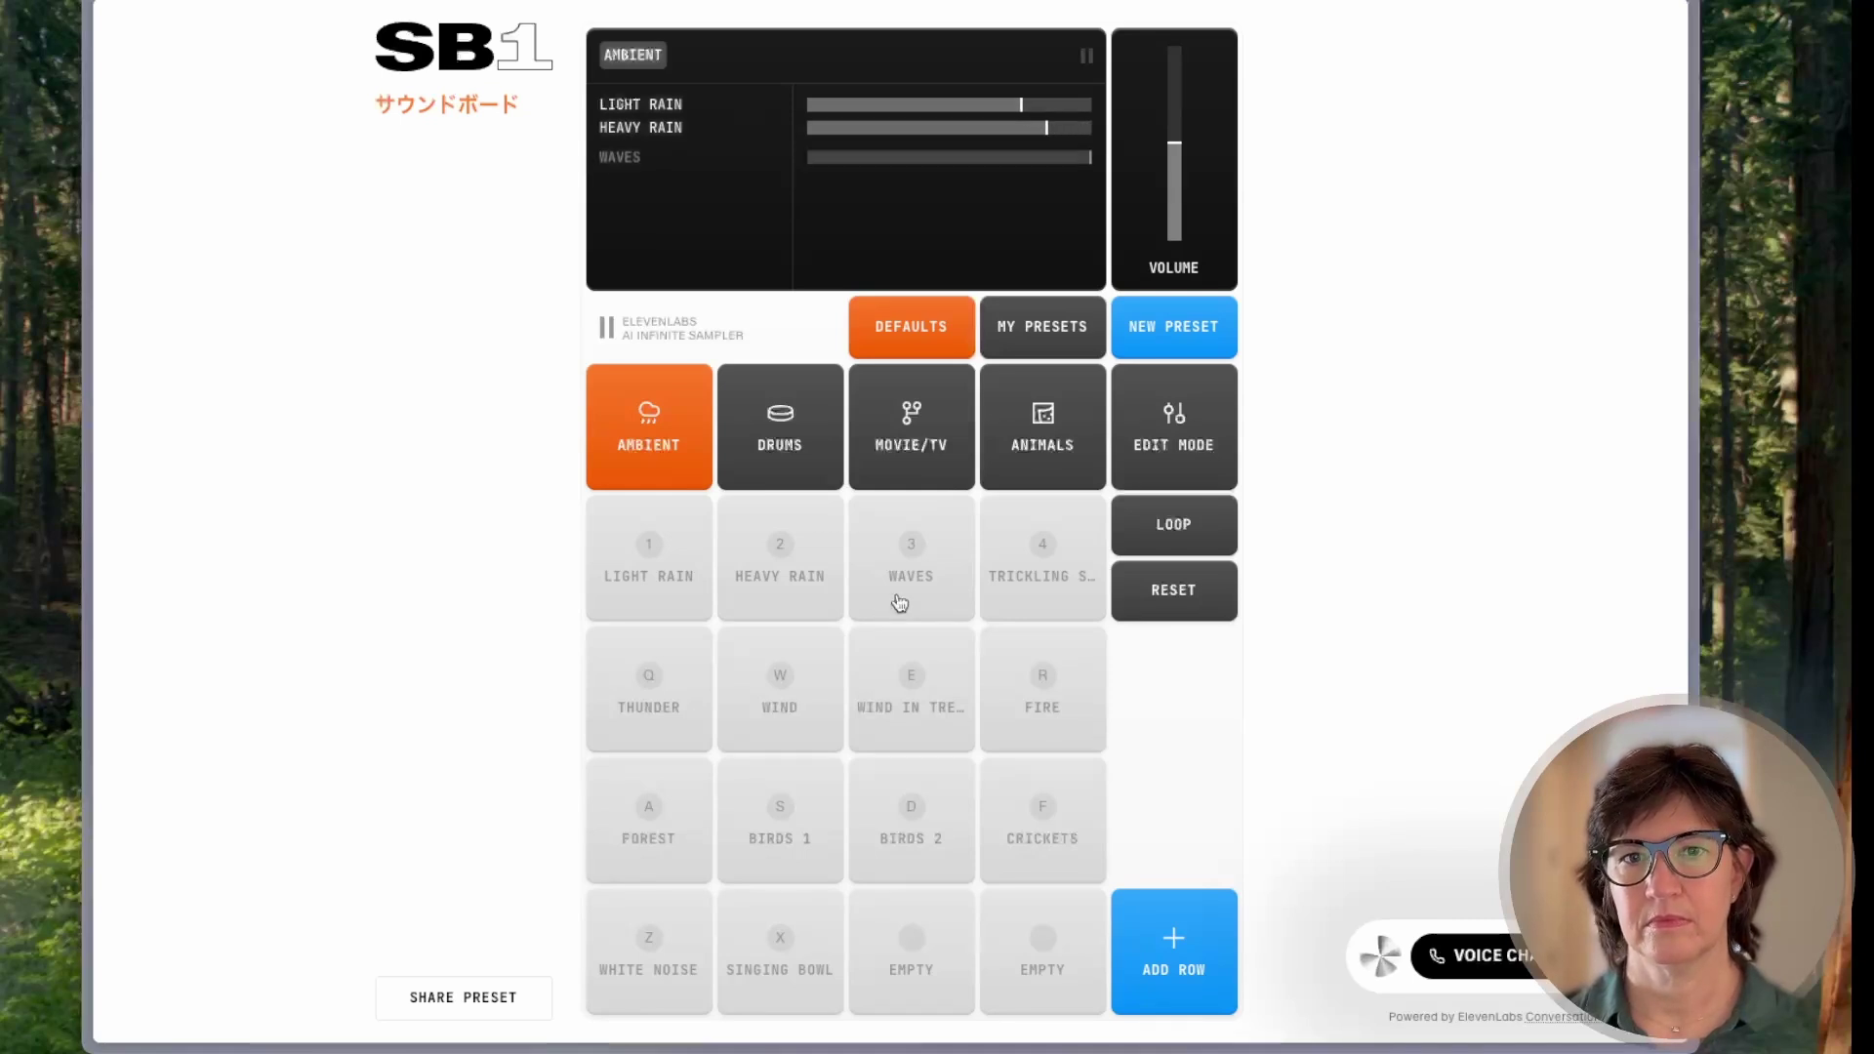
{"action": "left_click", "coordinate": [925, 739]}
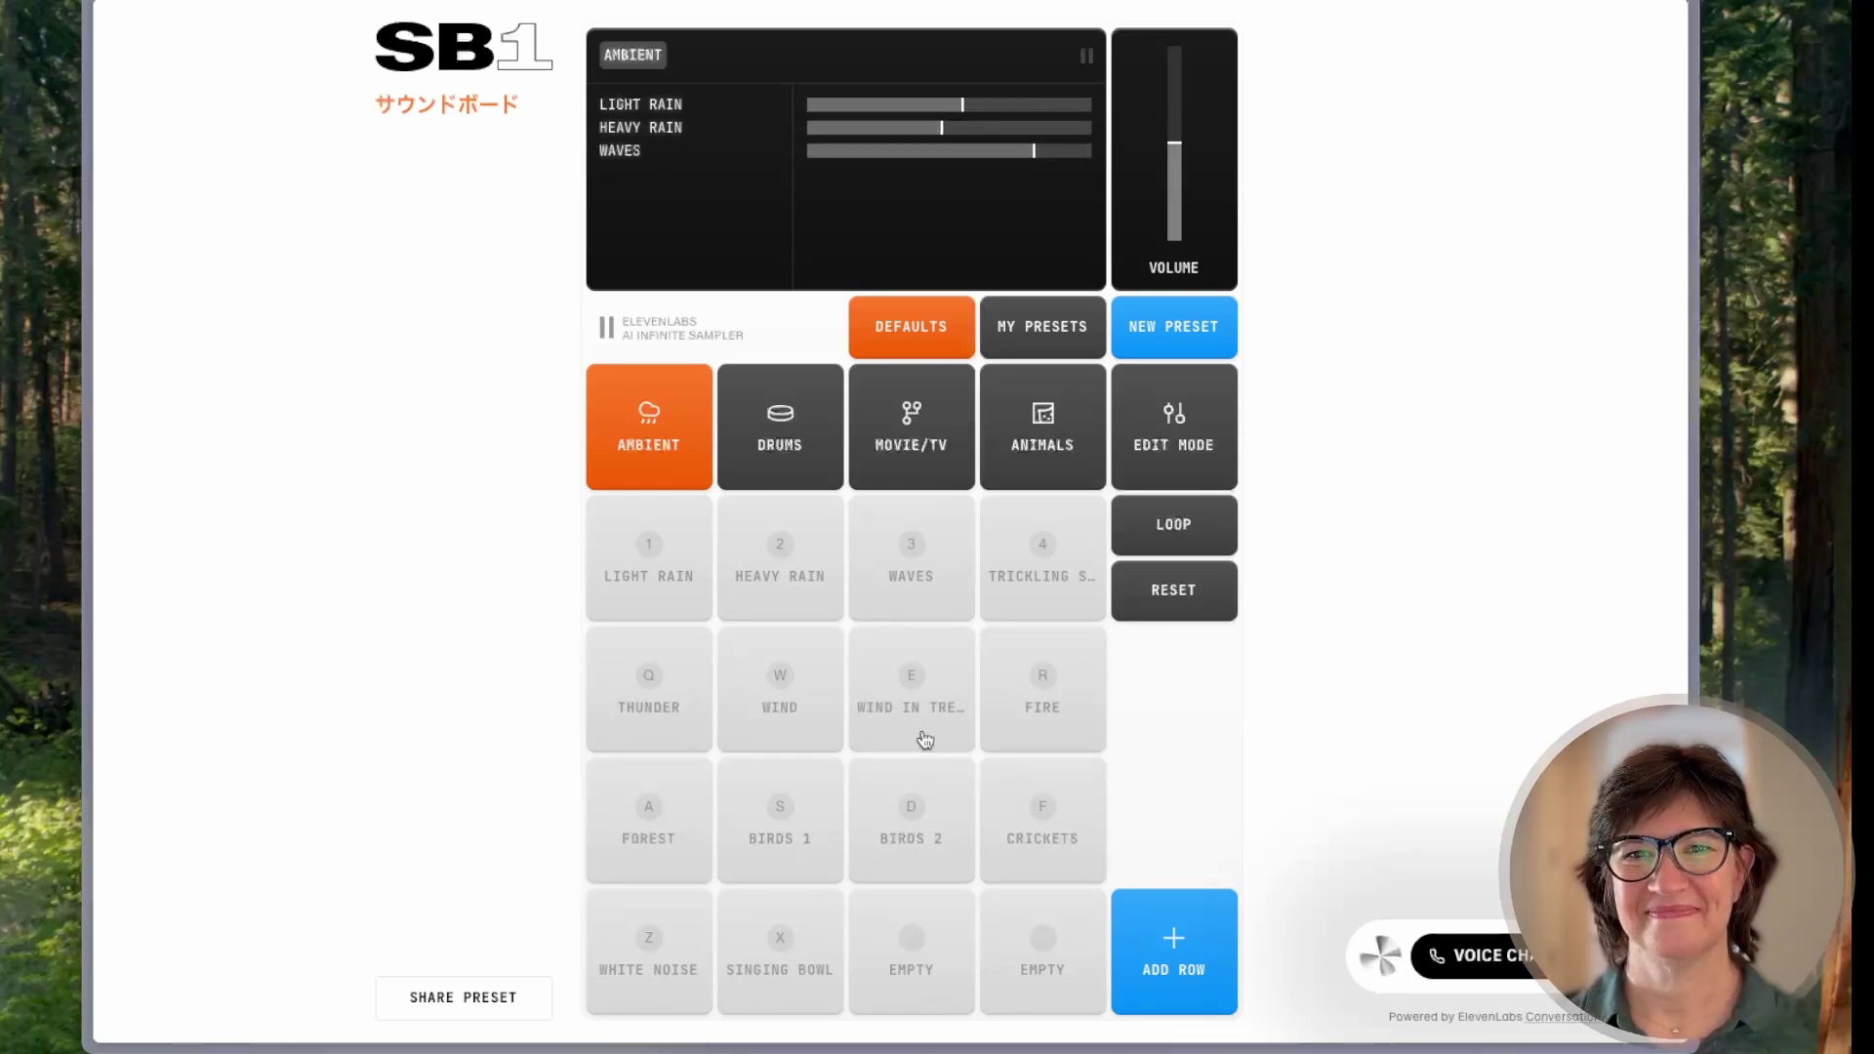
{"action": "left_click", "coordinate": [657, 714]}
{"action": "left_click", "coordinate": [1047, 581]}
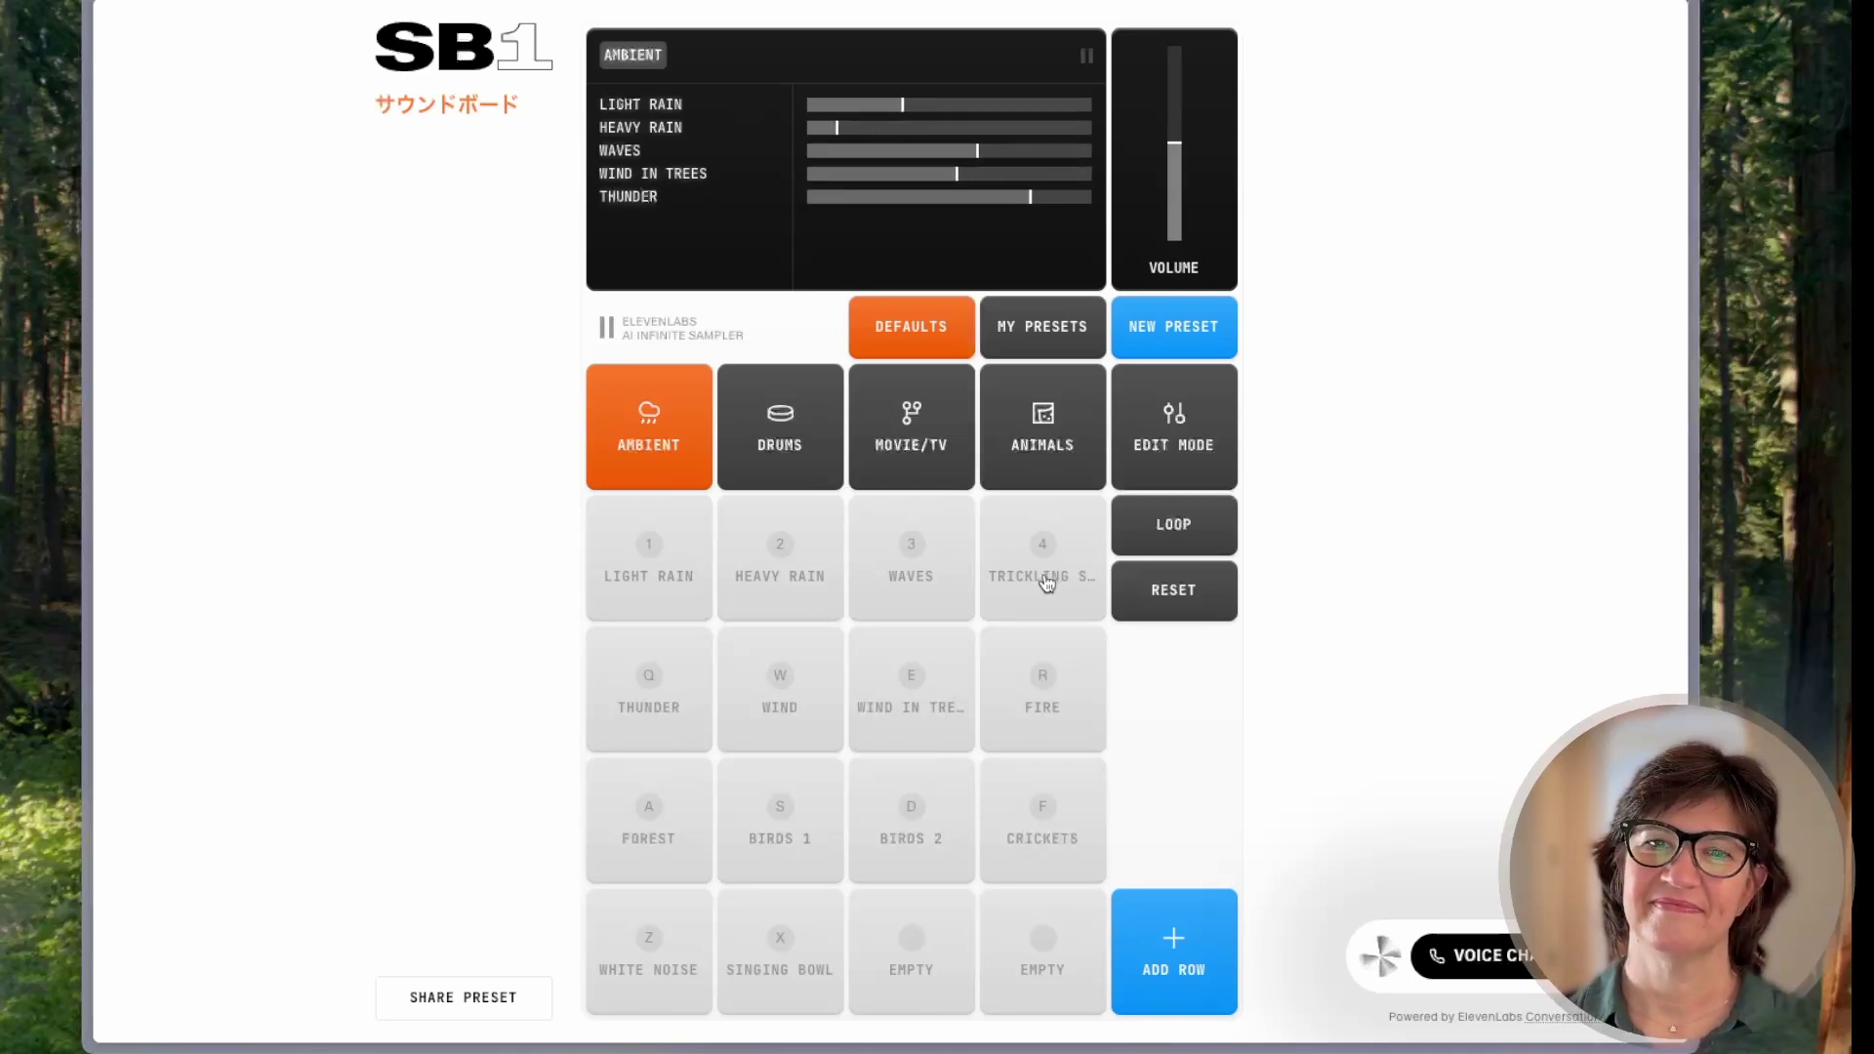
{"action": "left_click", "coordinate": [1083, 846]}
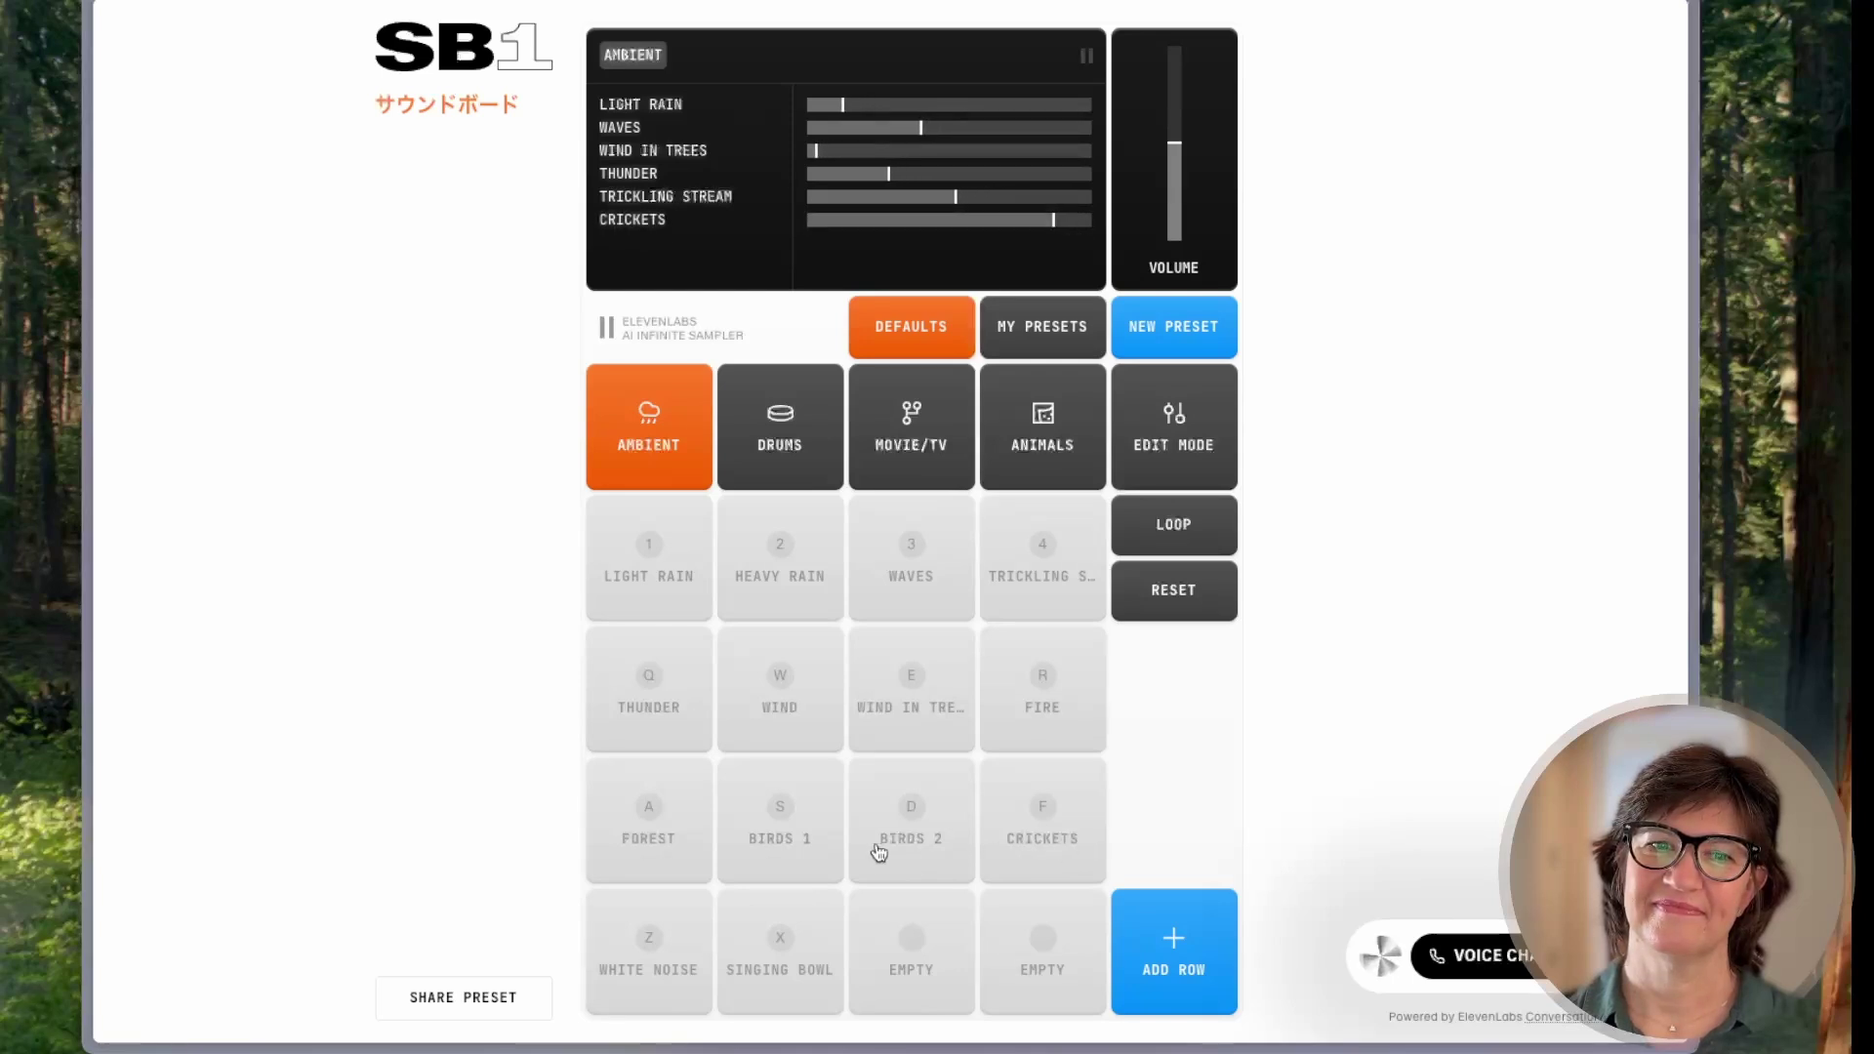
{"action": "left_click", "coordinate": [644, 843]}
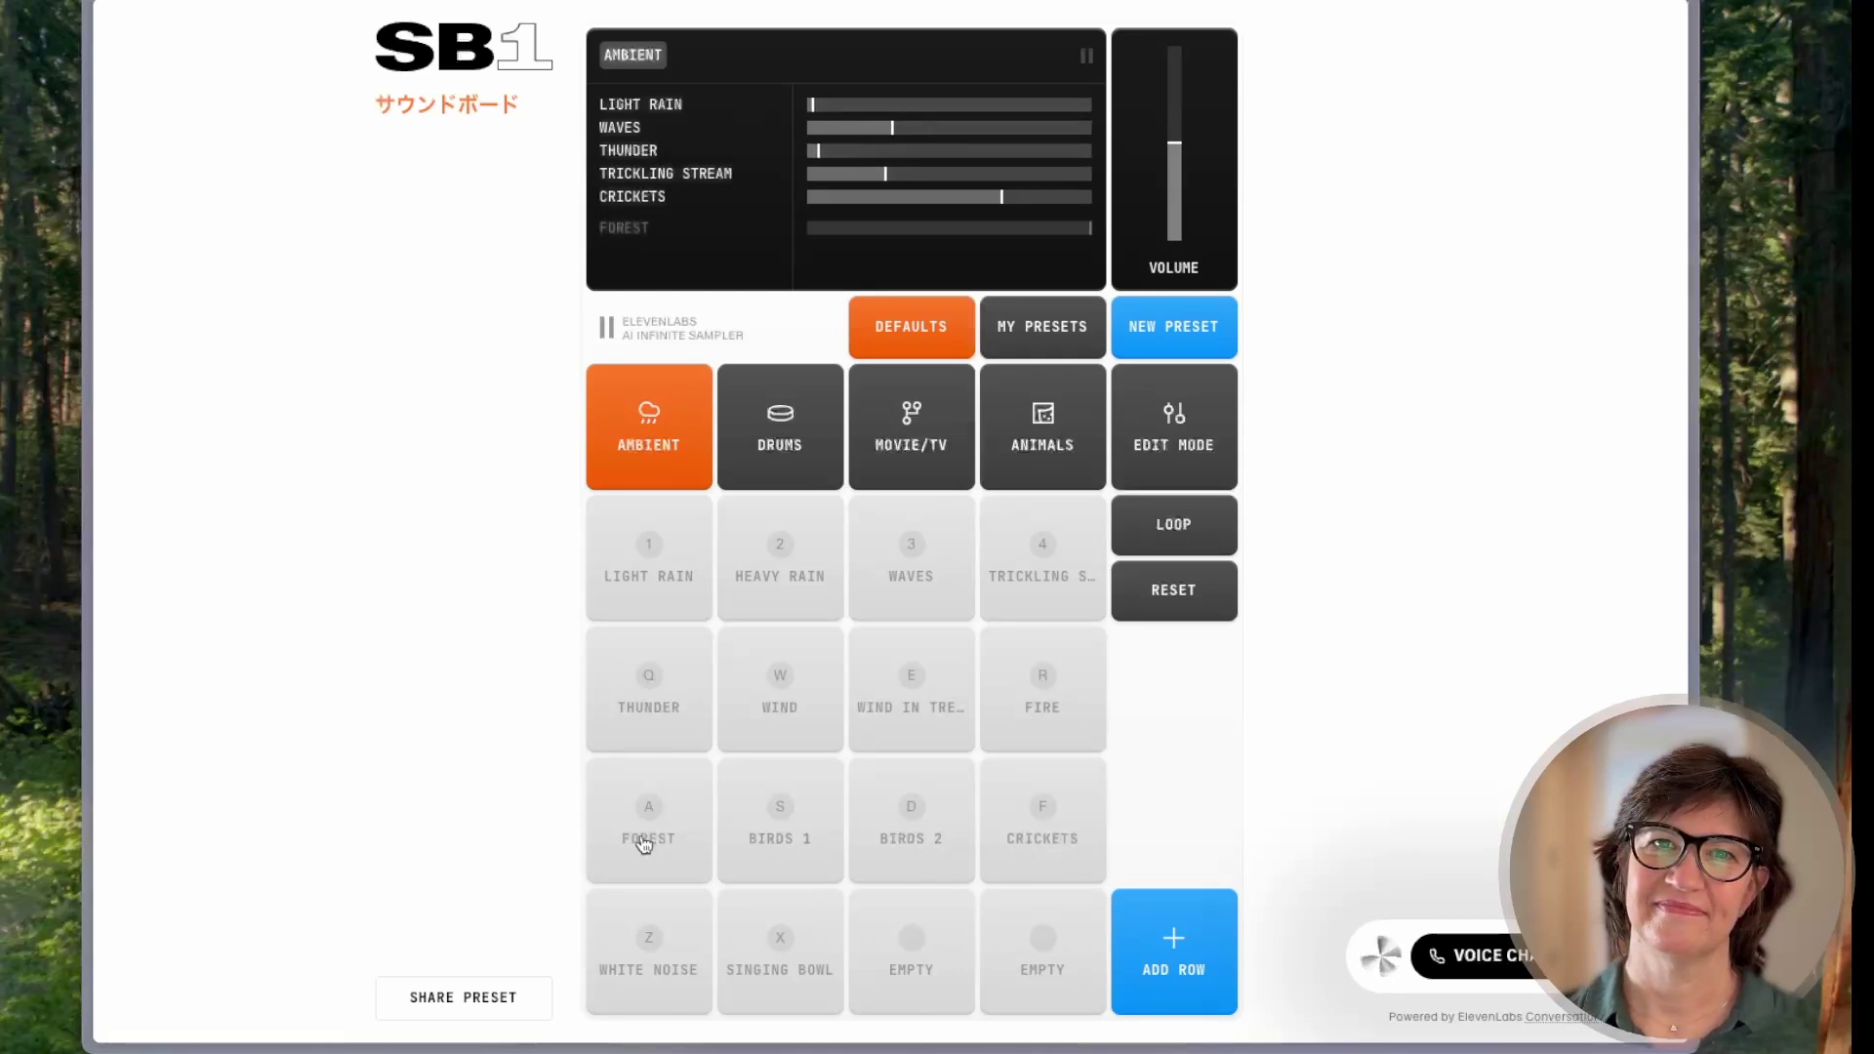
{"action": "left_click", "coordinate": [803, 974]}
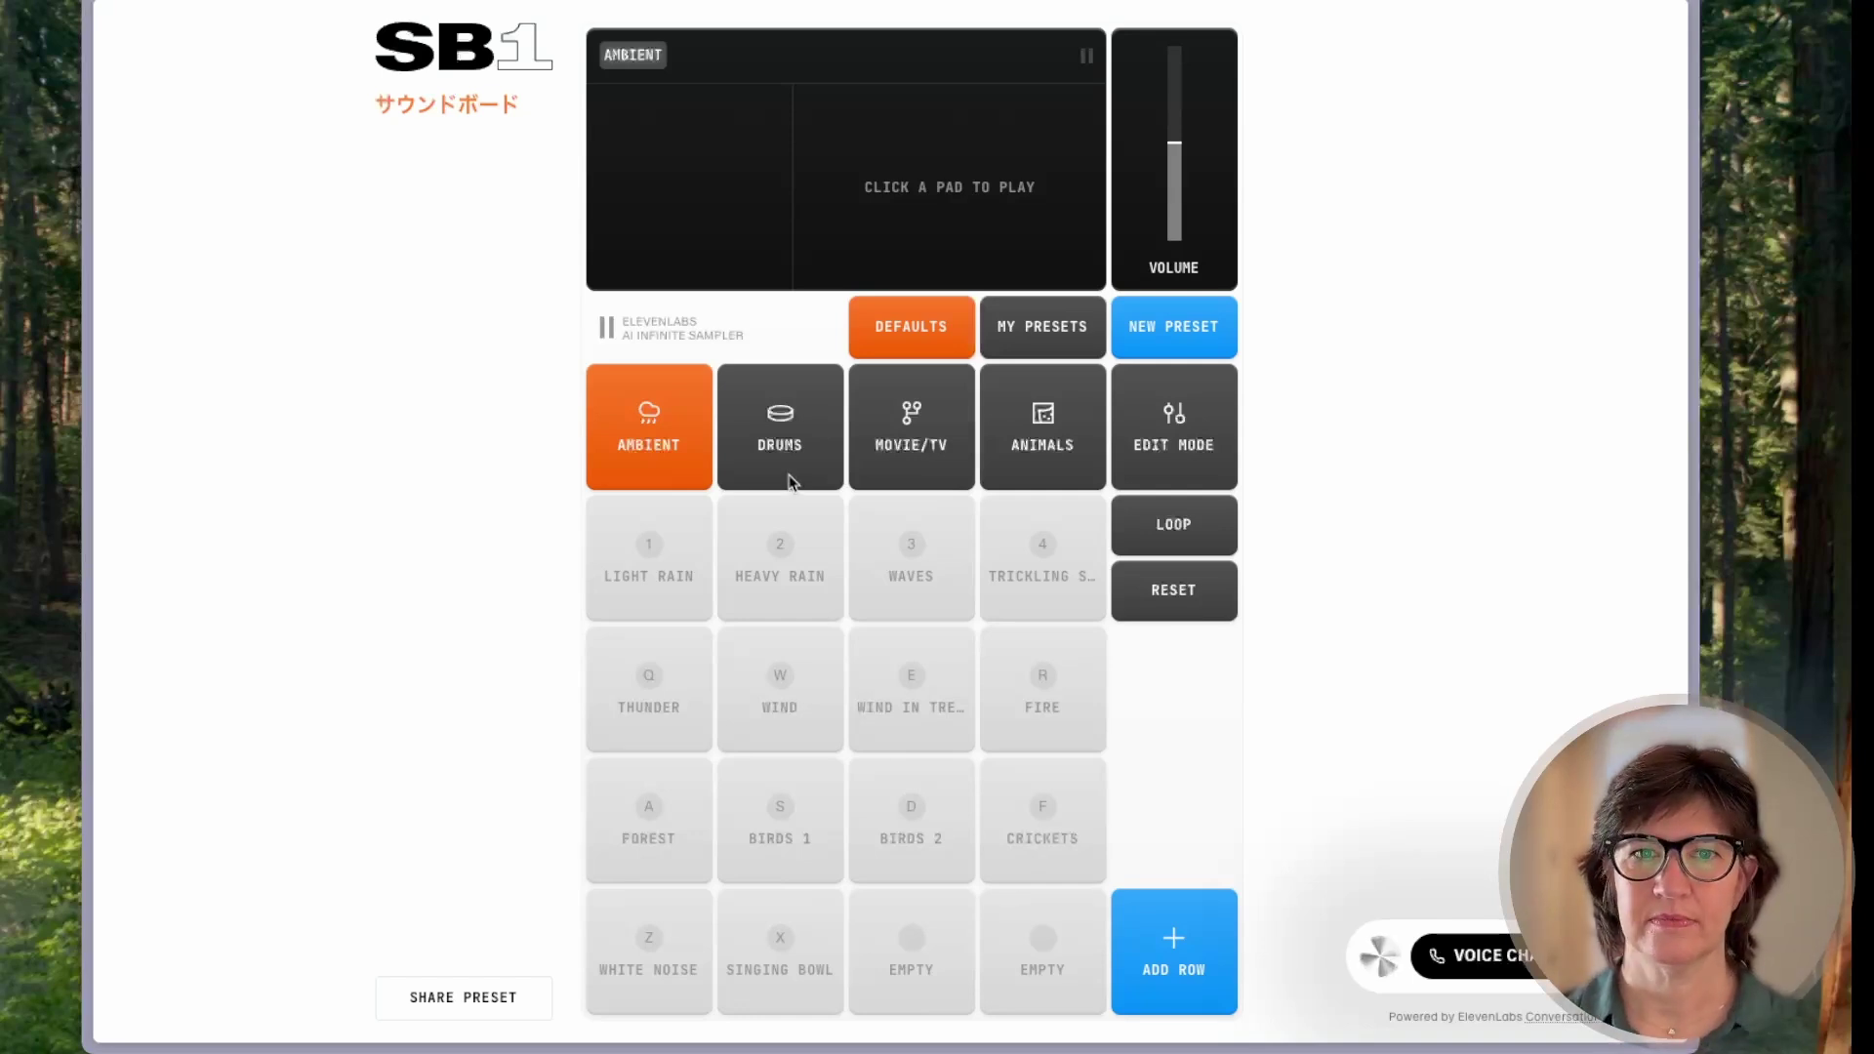
Play the mid tom, low tom, open hi-hat and cowbell sounds from the Drums preset.
{"action": "left_click", "coordinate": [781, 439]}
{"action": "left_click", "coordinate": [780, 703]}
{"action": "left_click", "coordinate": [866, 704]}
{"action": "left_click", "coordinate": [733, 866]}
{"action": "left_click", "coordinate": [821, 836]}
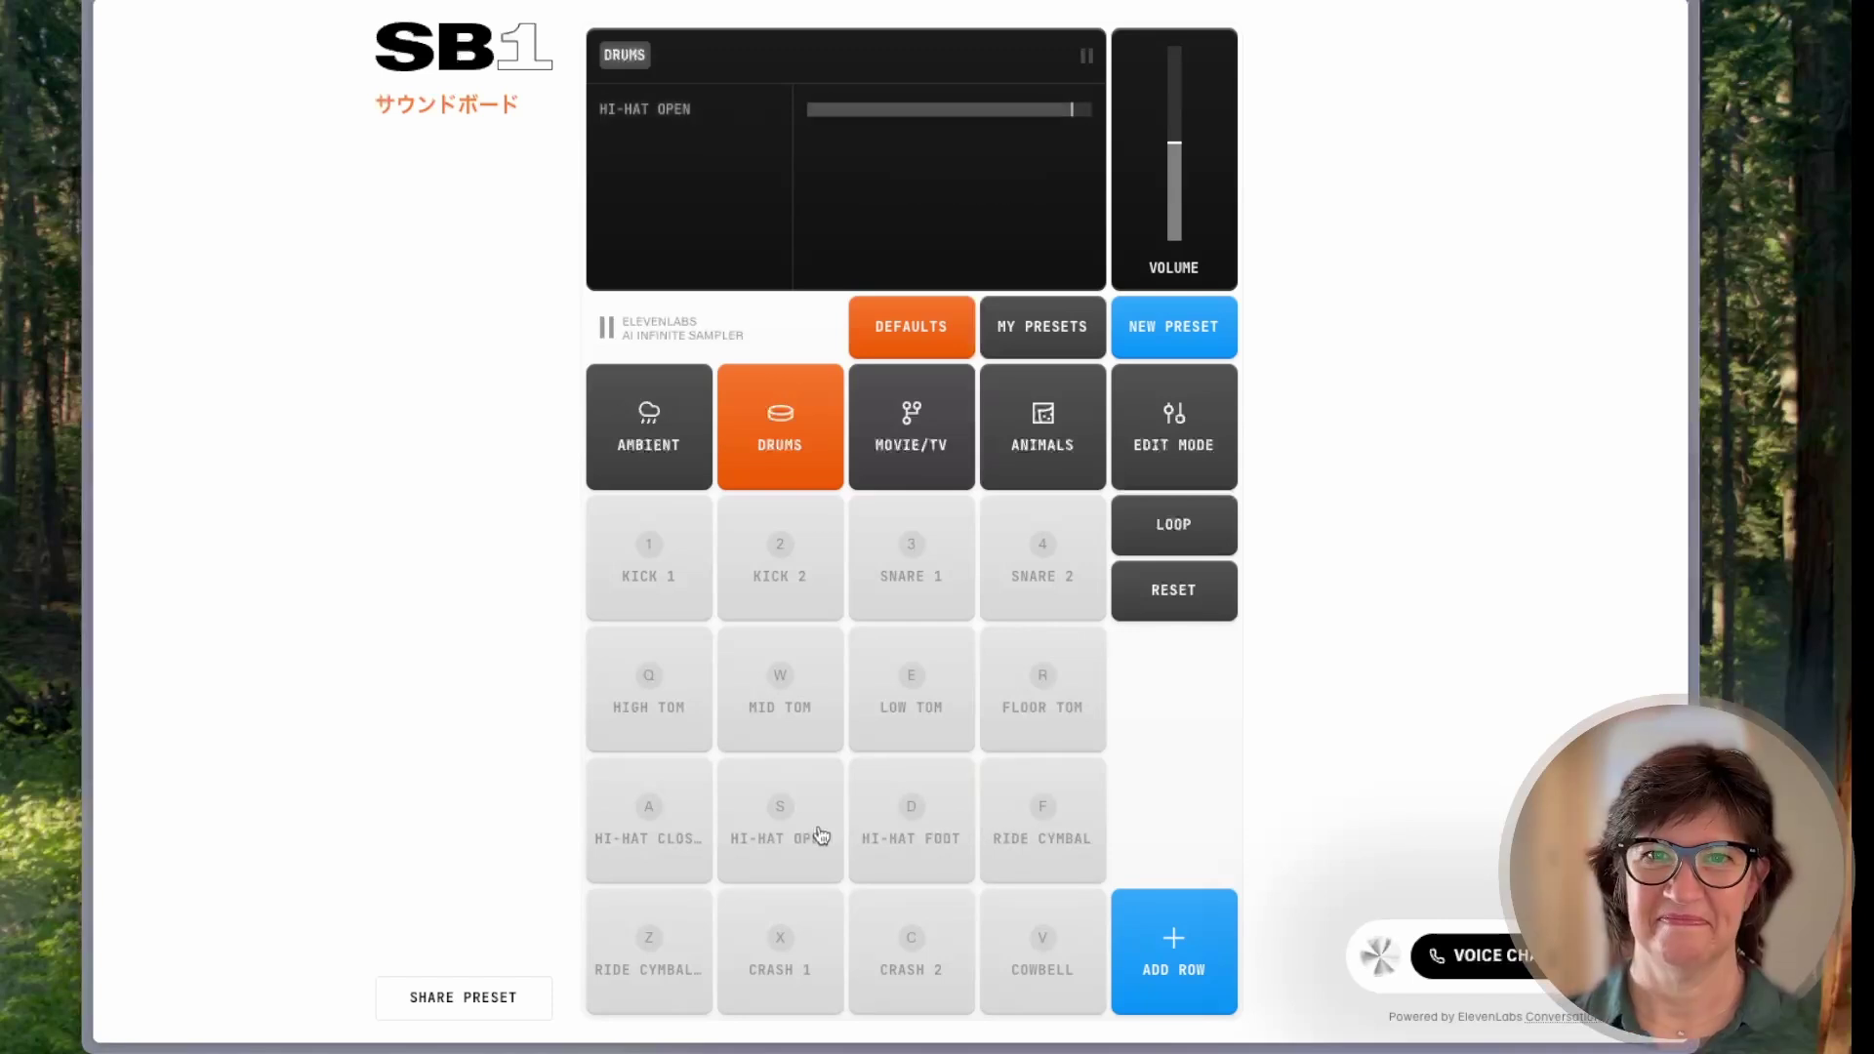
{"action": "left_click", "coordinate": [1050, 967]}
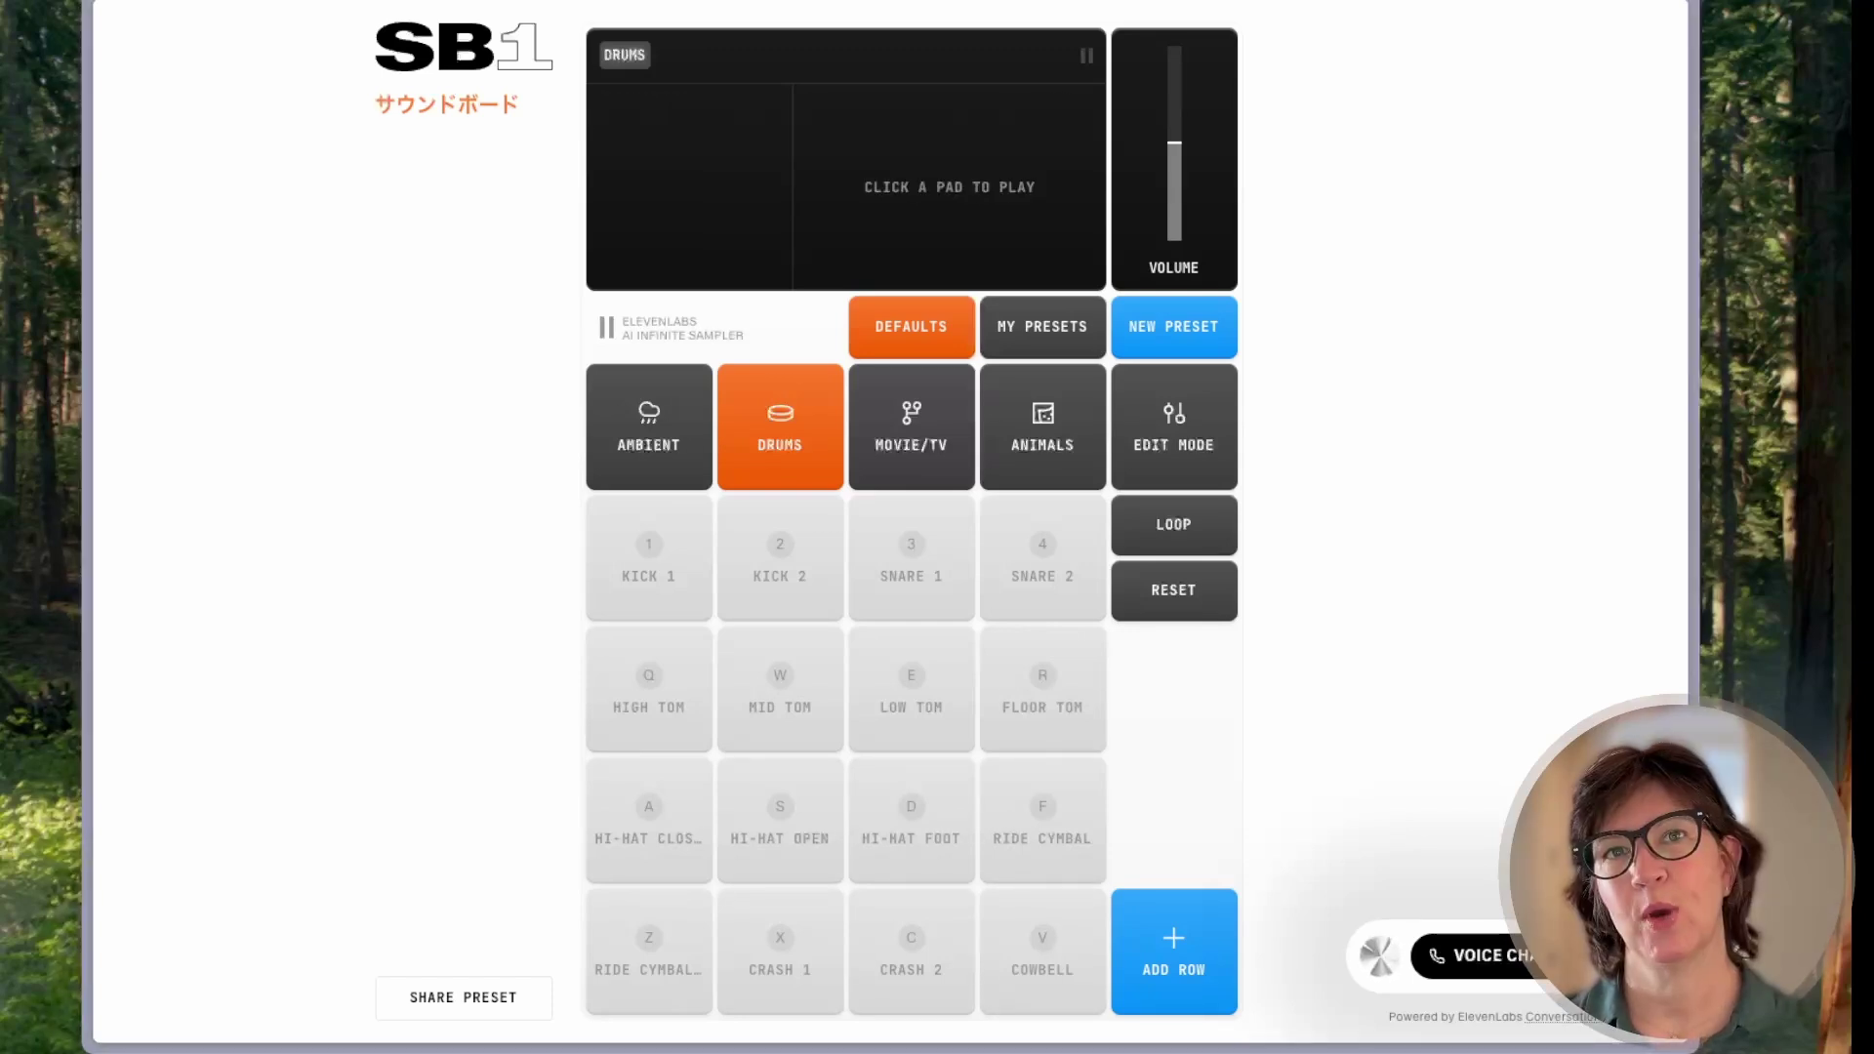
Play the Movie/TV preset's Explosion 1, laugh track, audience gasp, scream, siren and Gunshot 2 sounds.
{"action": "left_click", "coordinate": [897, 442]}
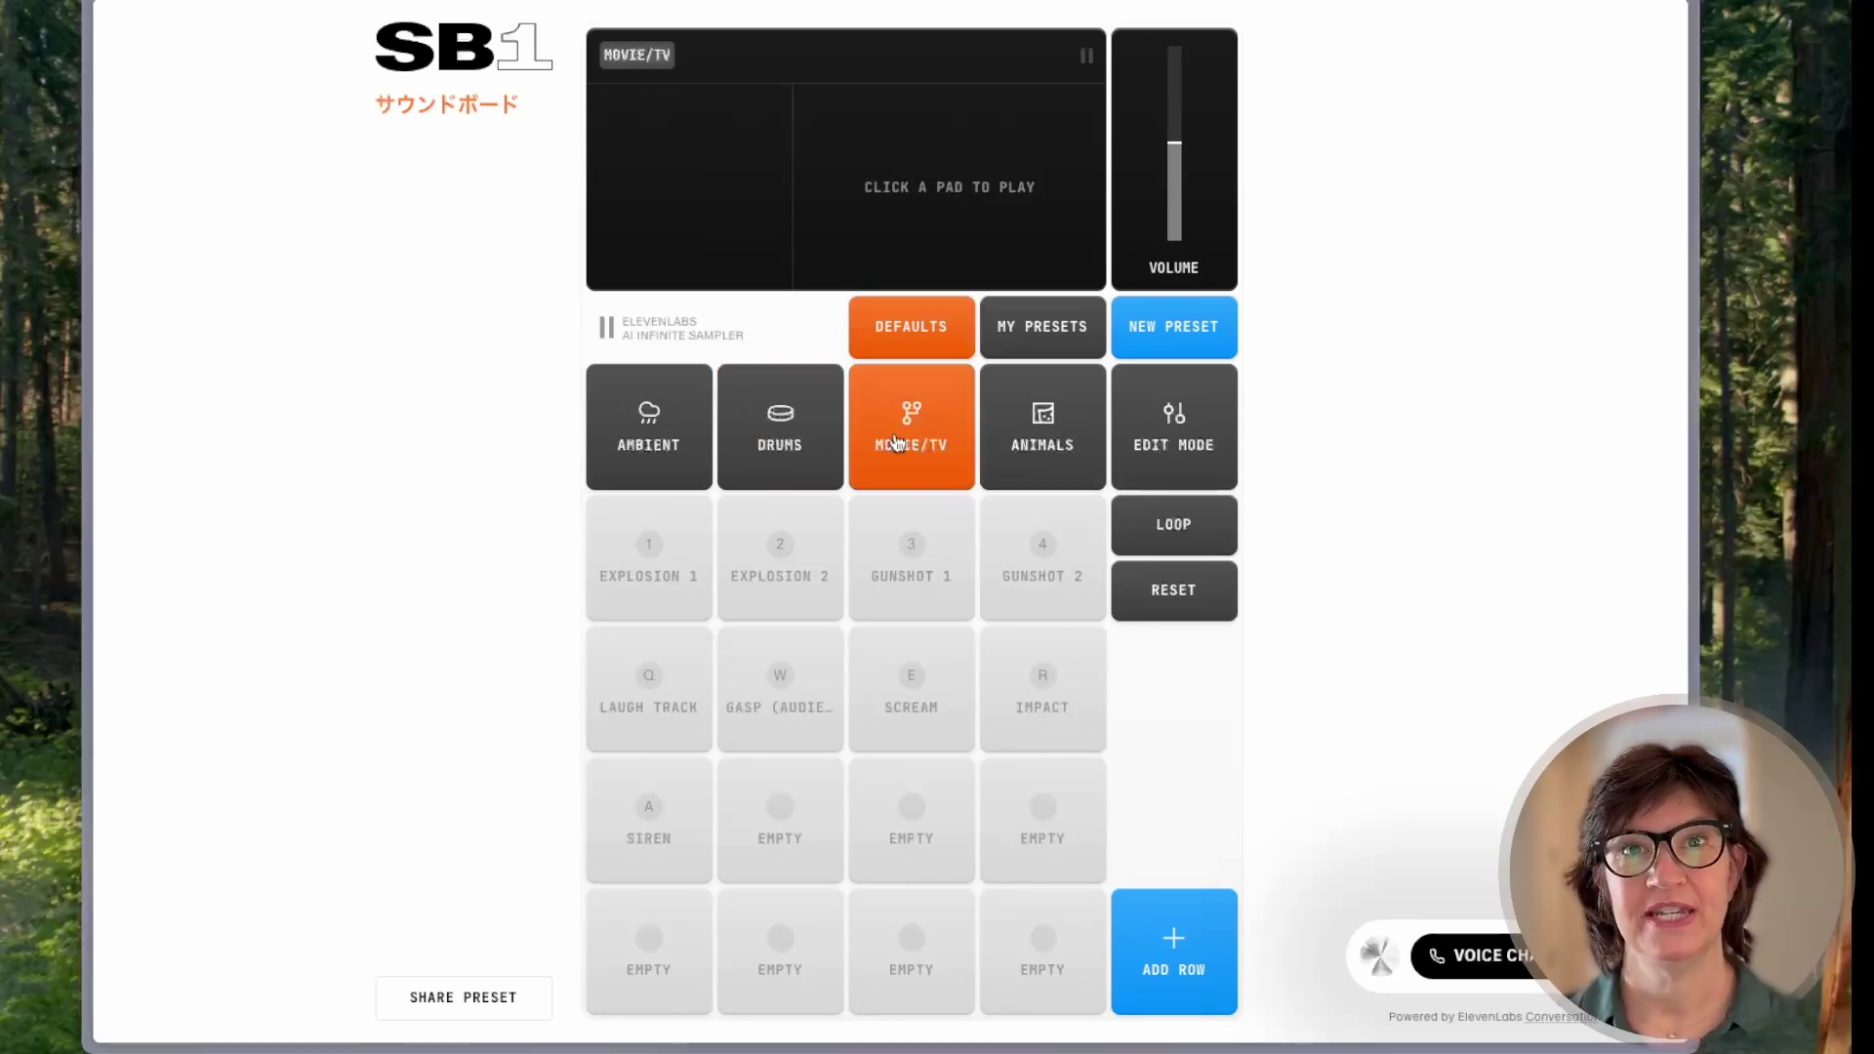
{"action": "left_click", "coordinate": [655, 580]}
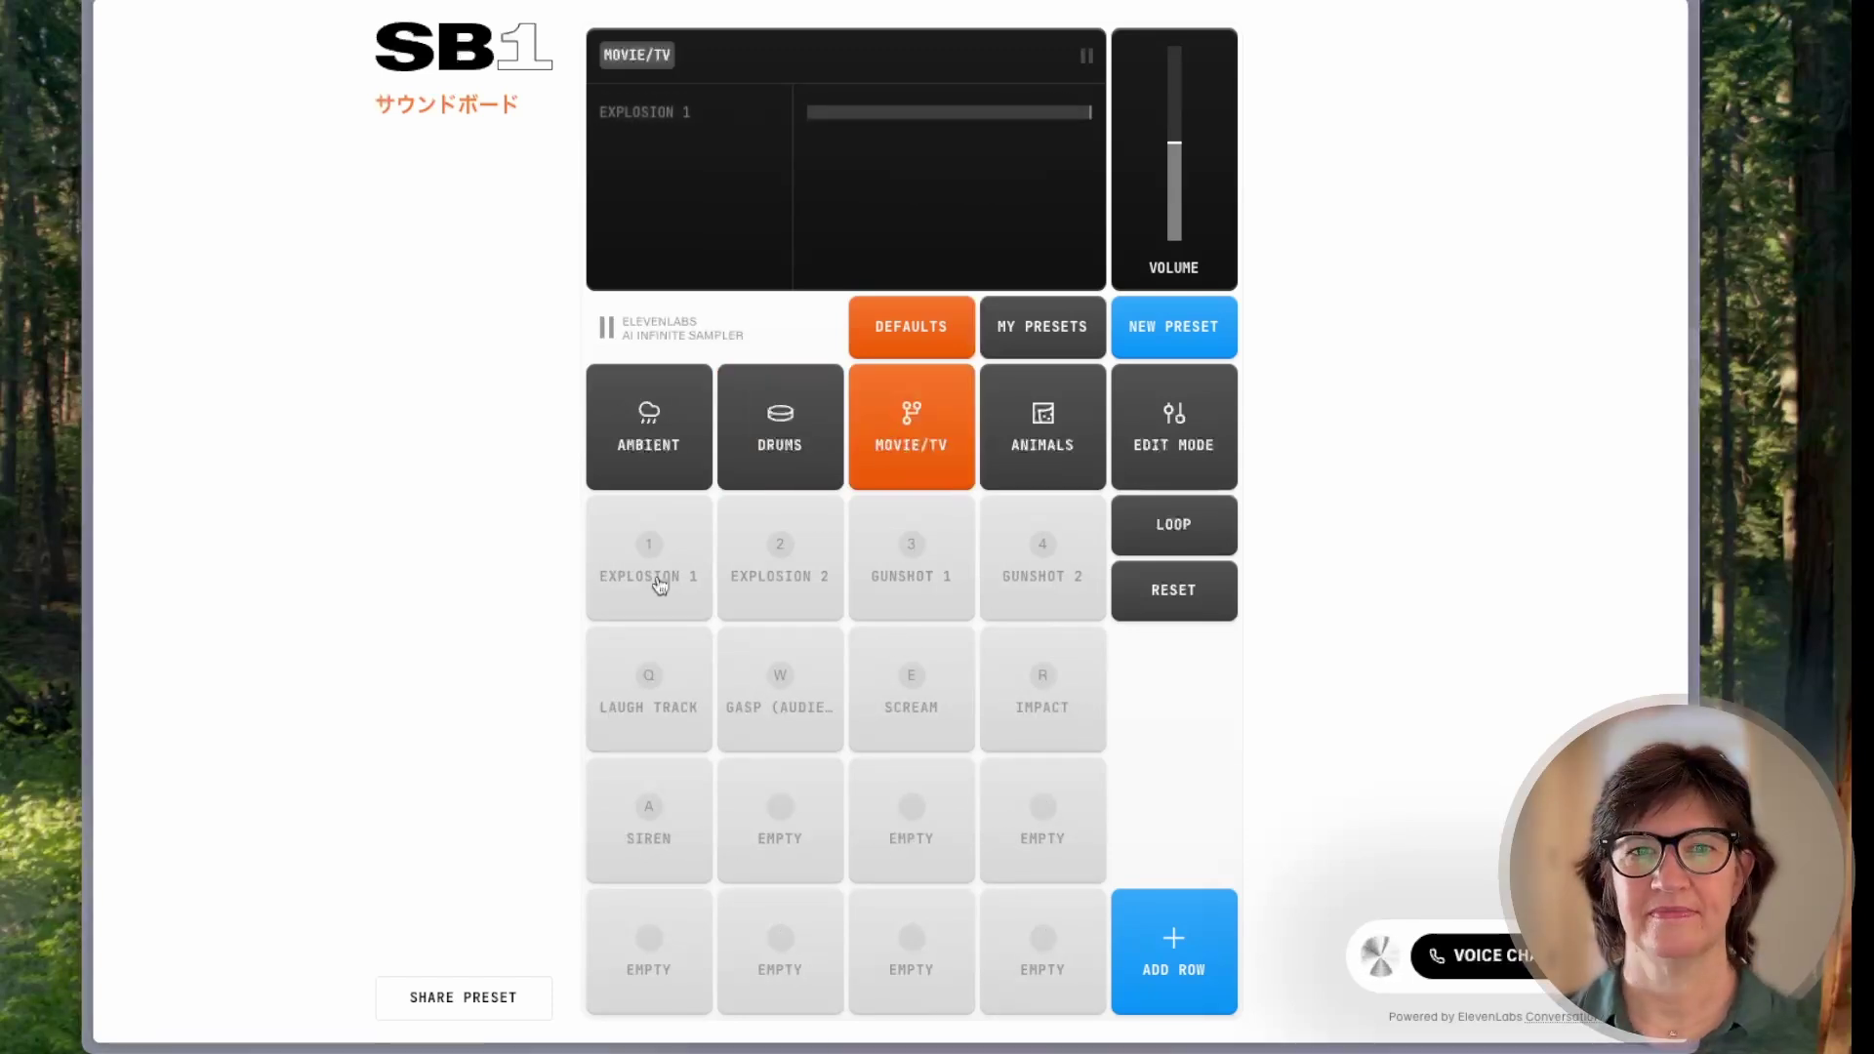
{"action": "left_click", "coordinate": [685, 718]}
{"action": "left_click", "coordinate": [786, 717]}
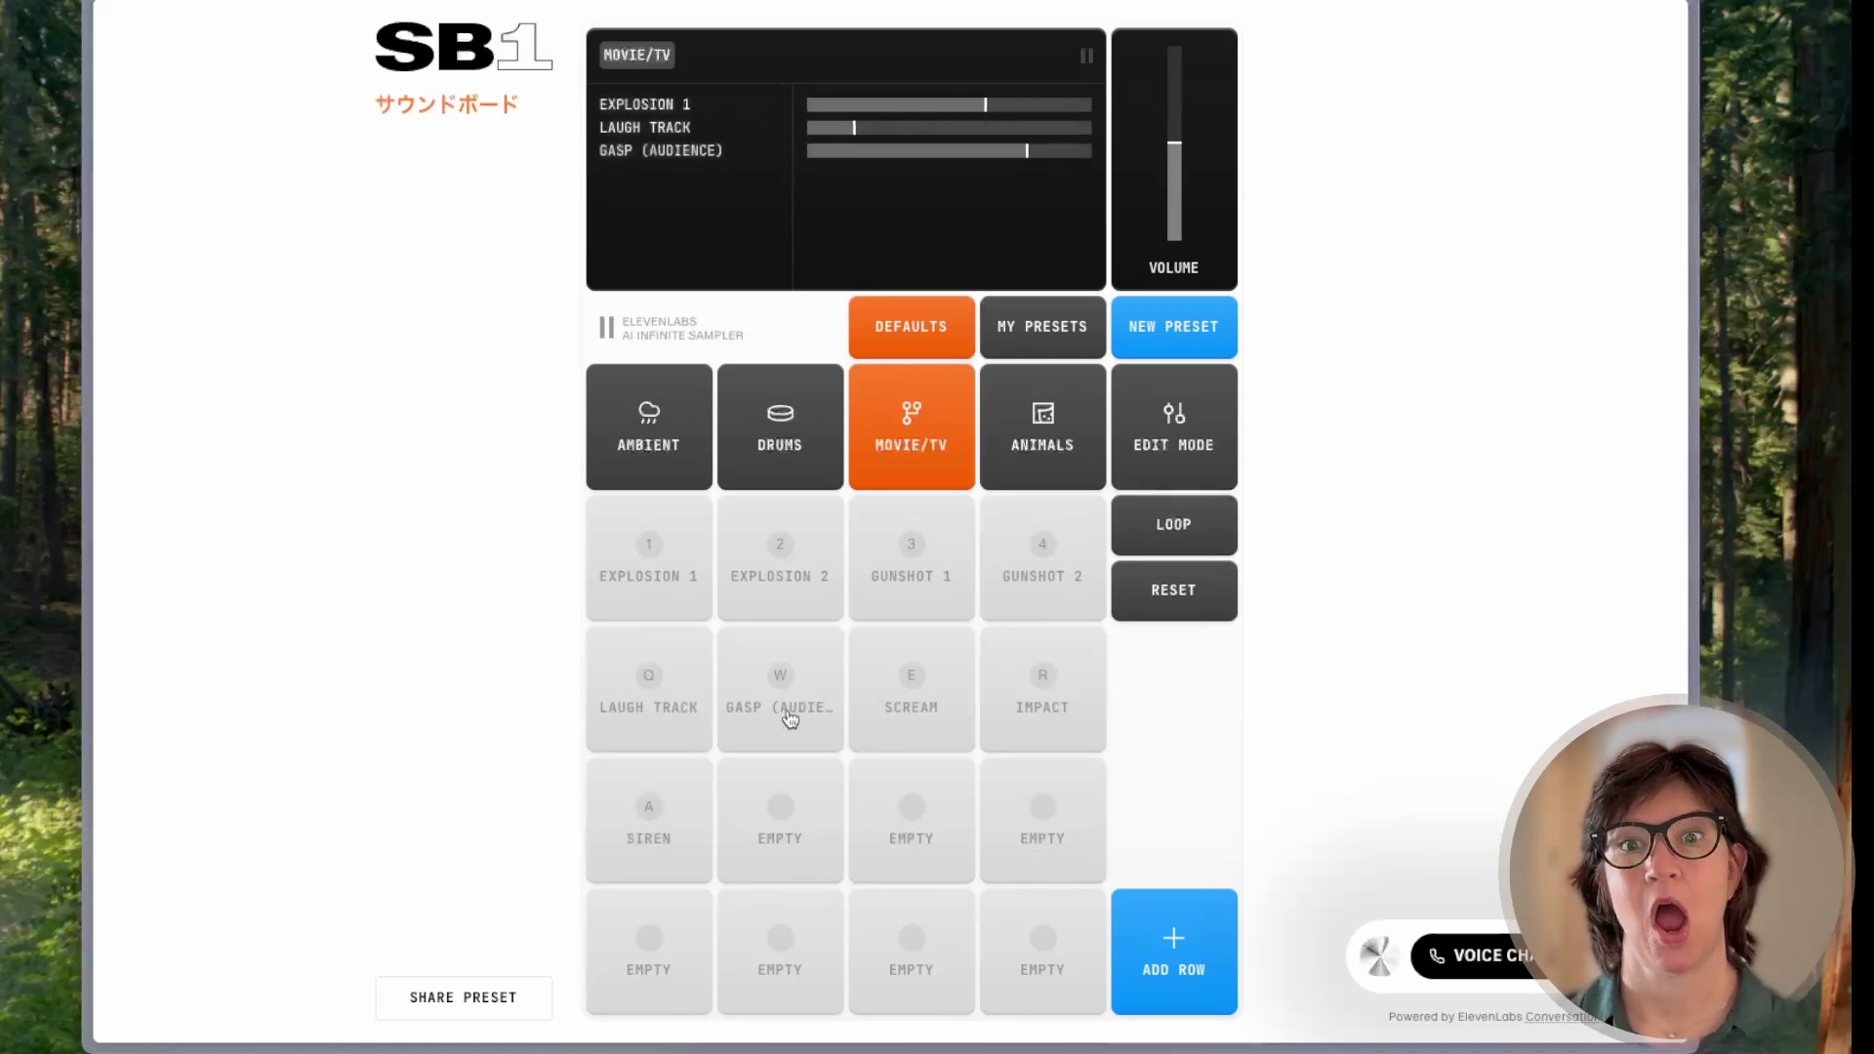
{"action": "left_click", "coordinate": [944, 712]}
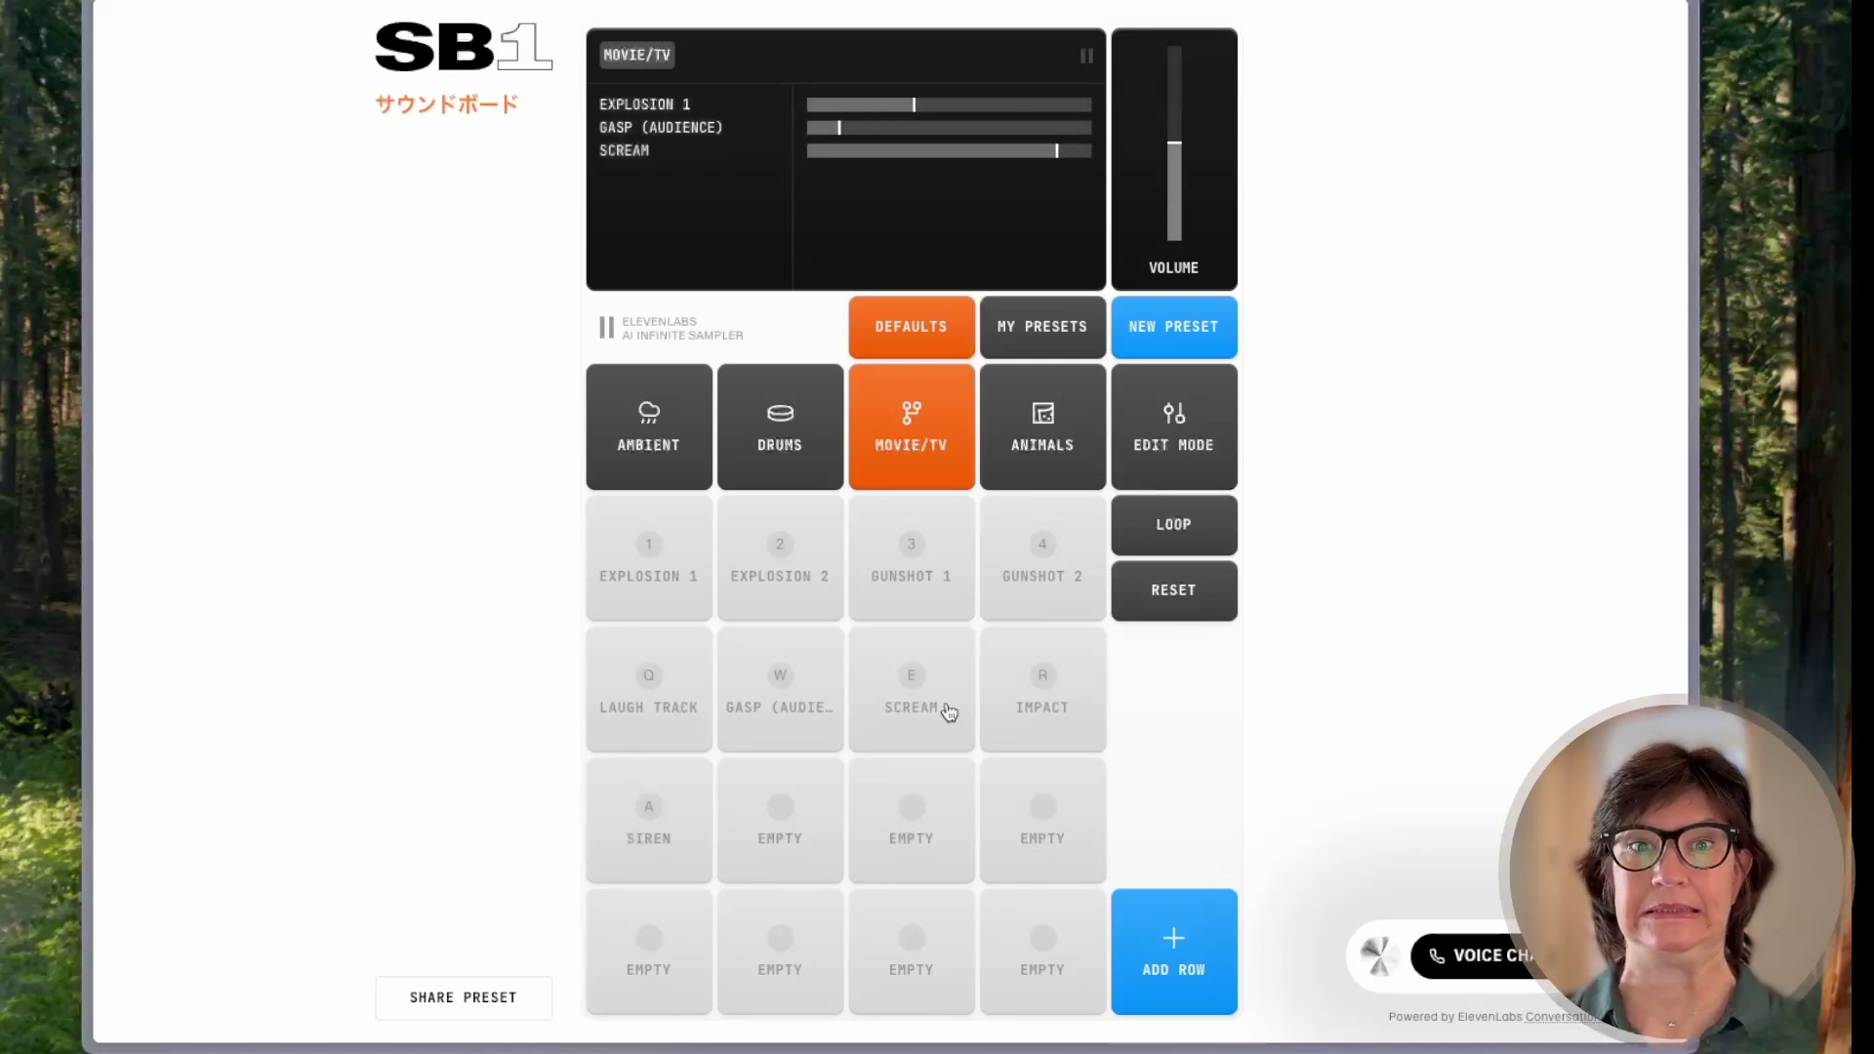
{"action": "left_click", "coordinate": [695, 796]}
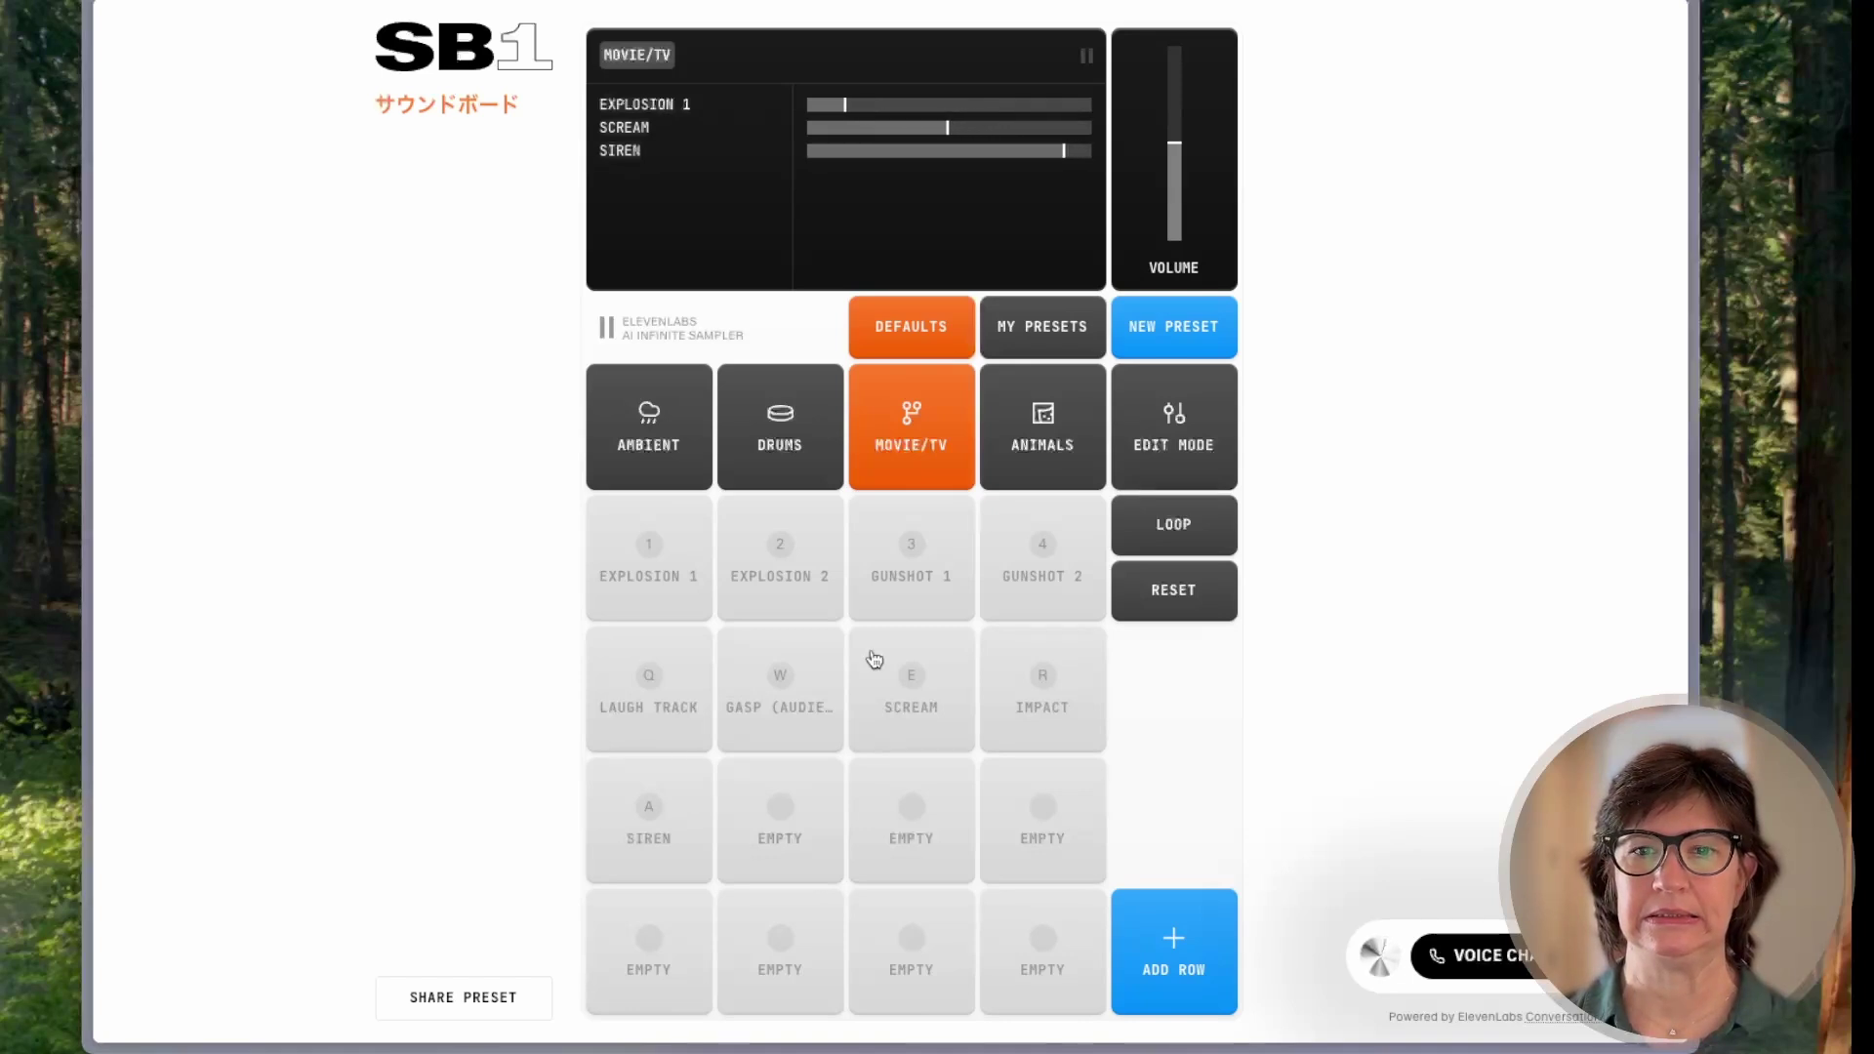
{"action": "left_click", "coordinate": [1064, 555]}
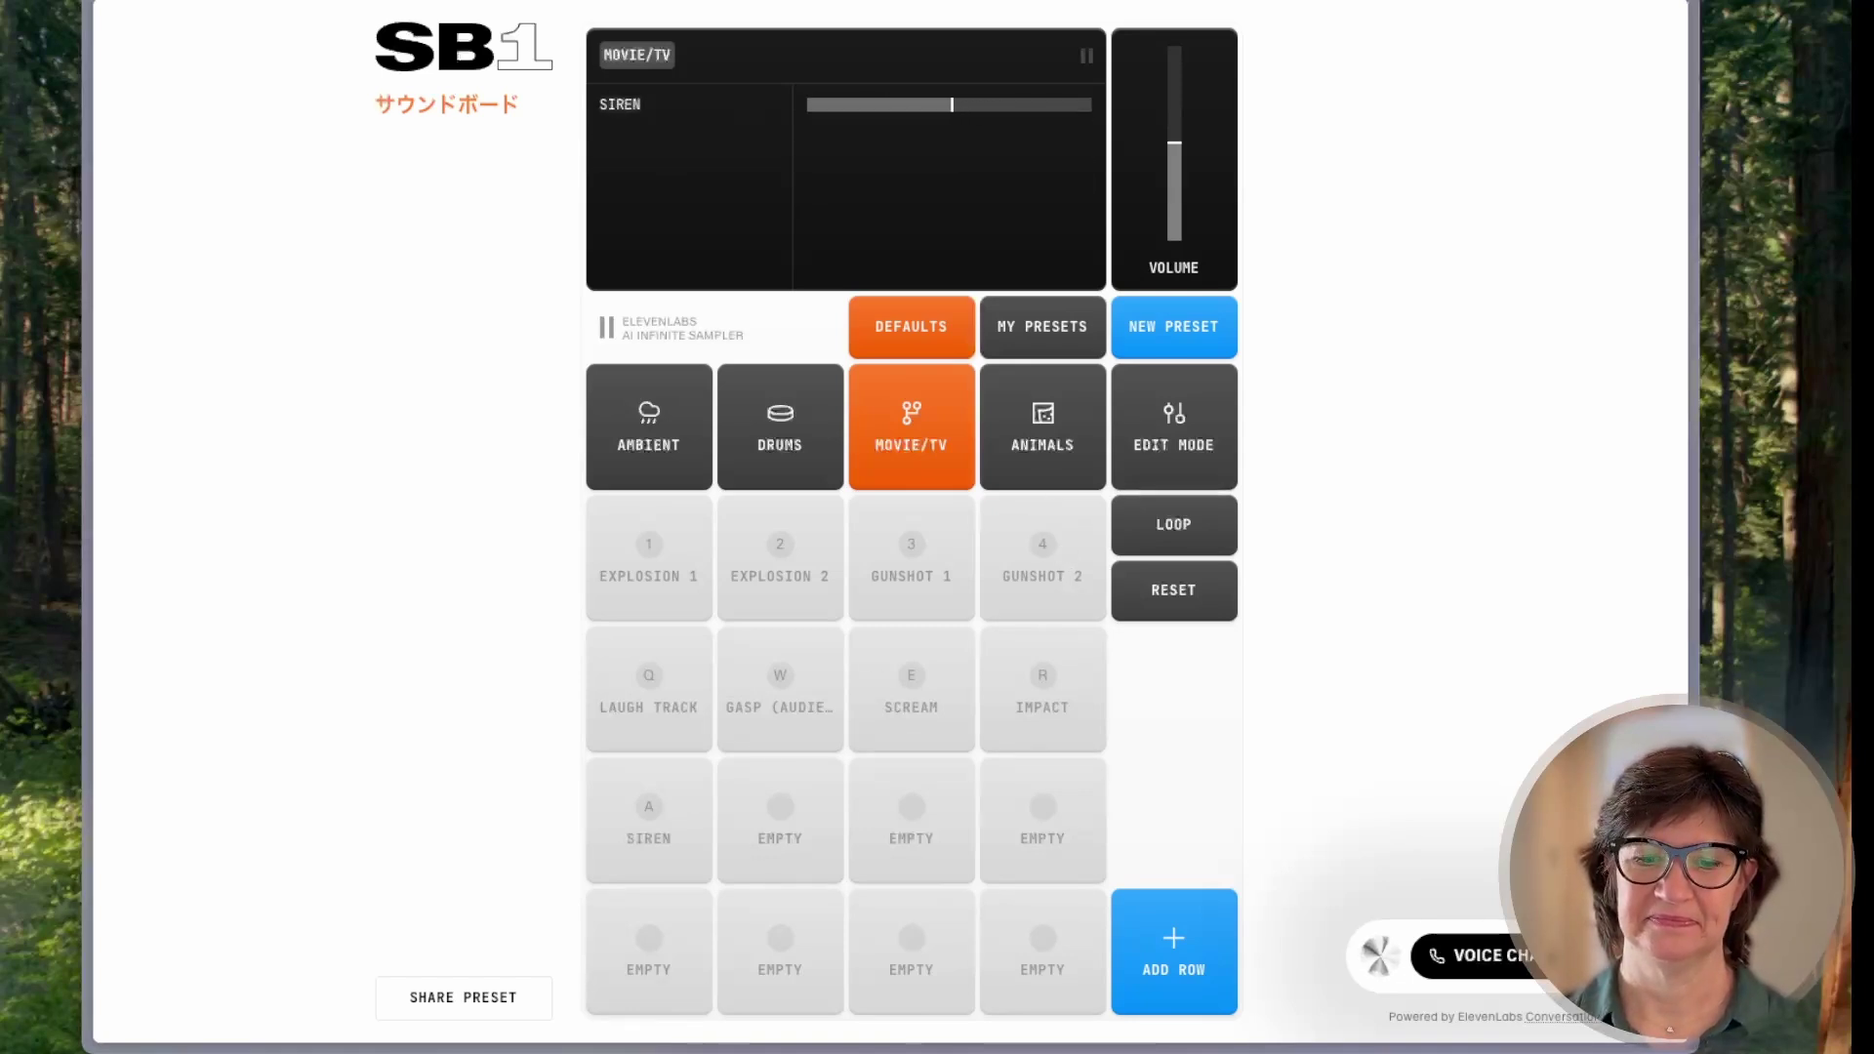
Play the Animals preset's cat meow, dog bark, both birdsongs, lion and monkey sounds.
{"action": "left_click", "coordinate": [1042, 444]}
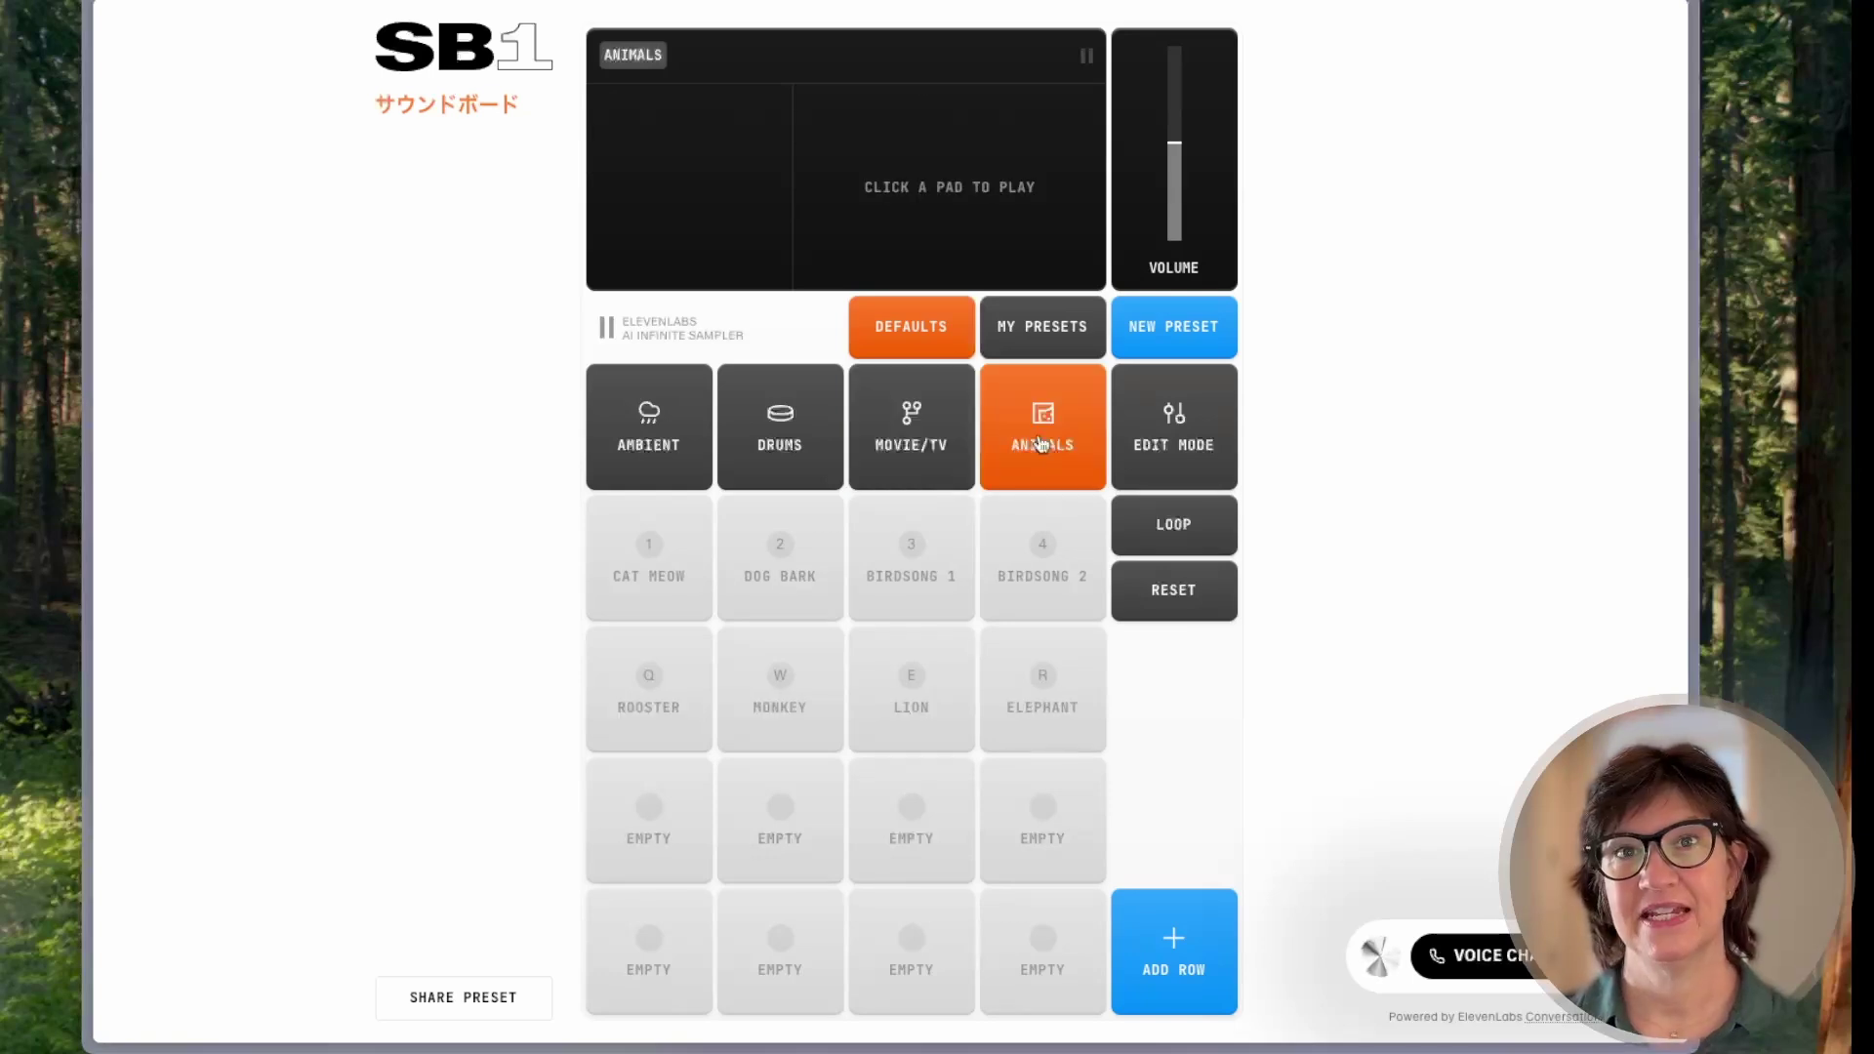
{"action": "left_click", "coordinate": [669, 559]}
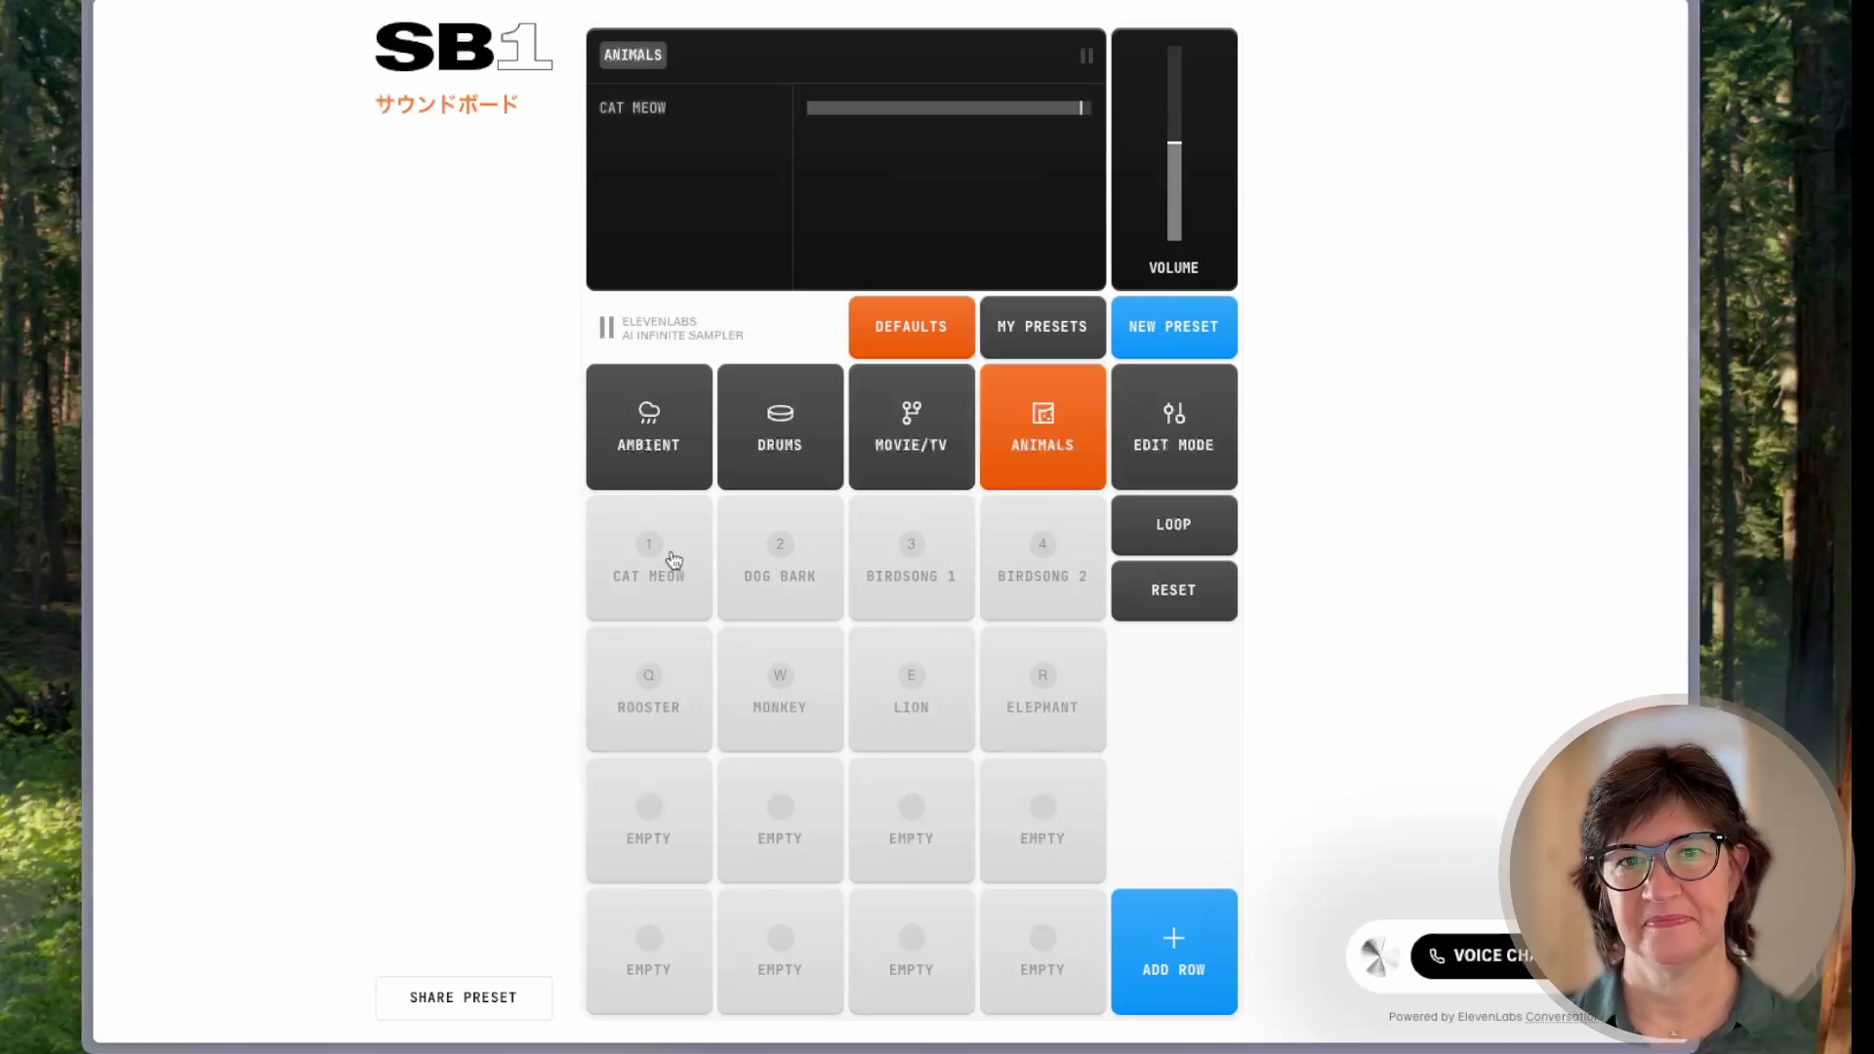
{"action": "left_click", "coordinate": [770, 584]}
{"action": "left_click", "coordinate": [881, 617]}
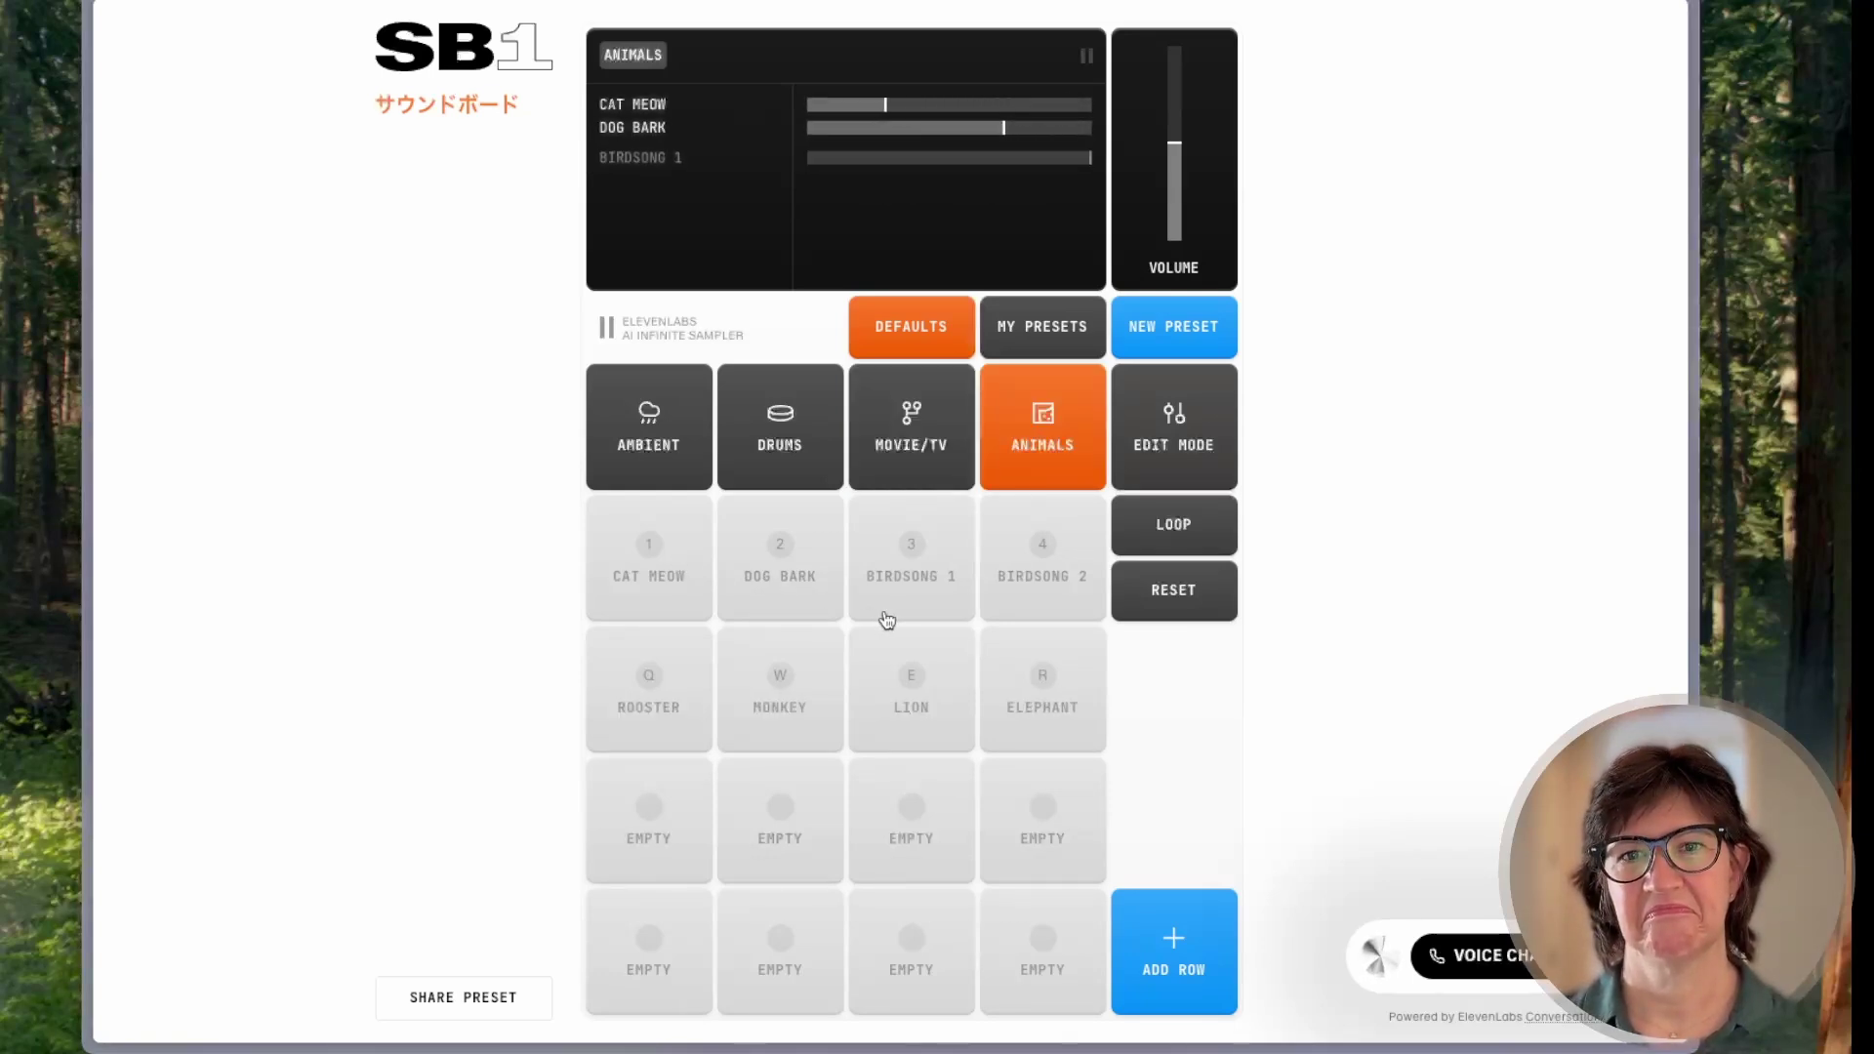
{"action": "left_click", "coordinate": [1033, 586]}
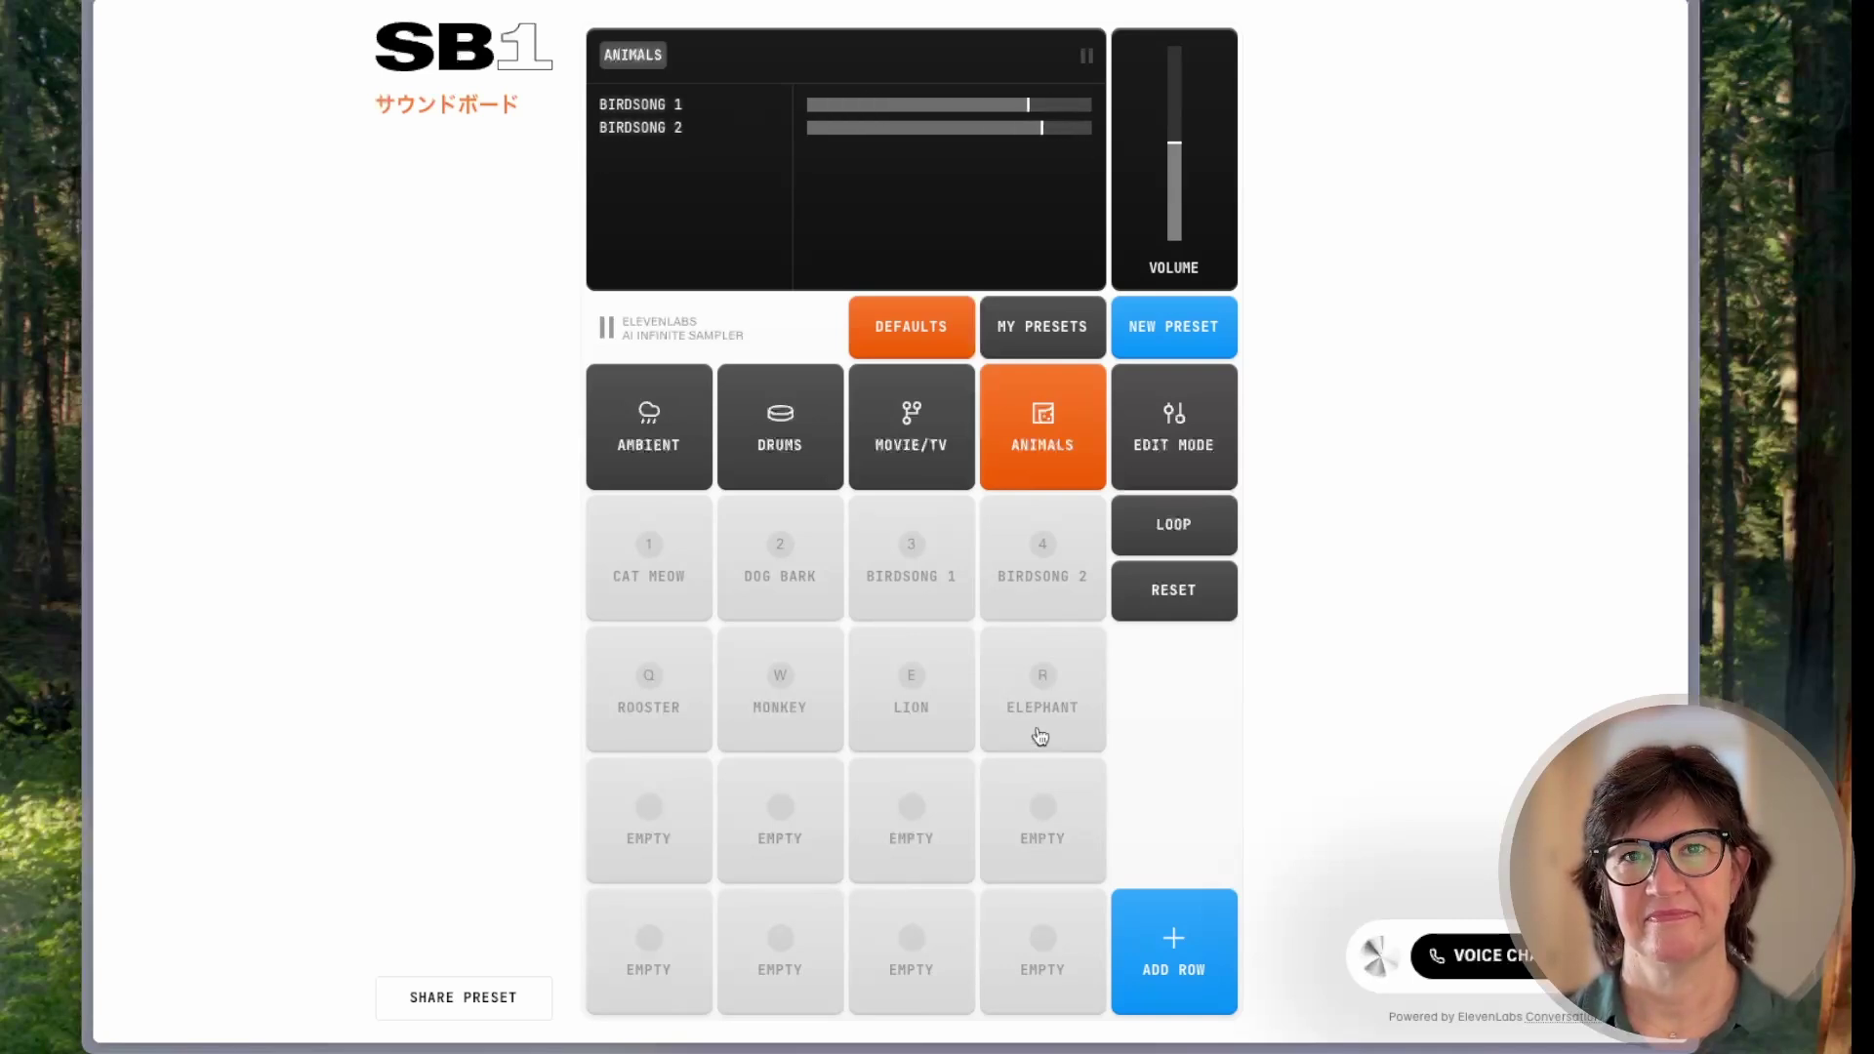
{"action": "left_click", "coordinate": [922, 724]}
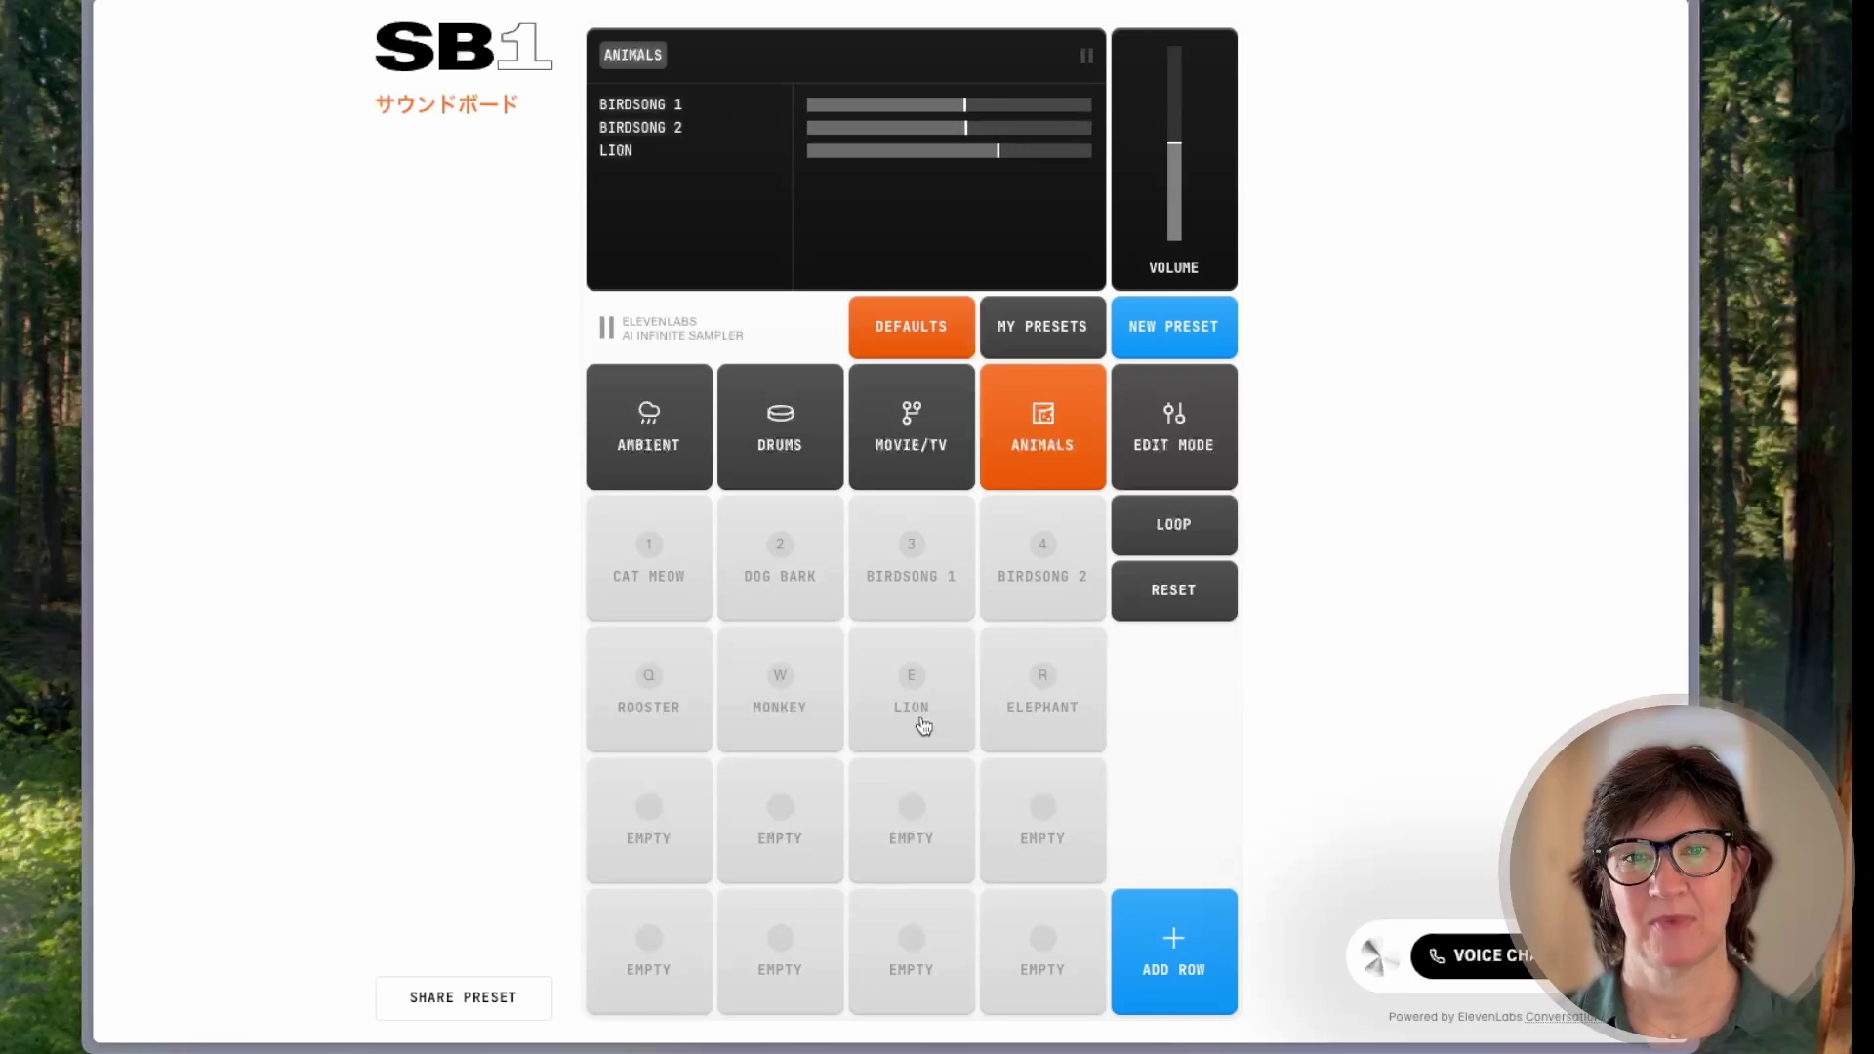
{"action": "left_click", "coordinate": [809, 735]}
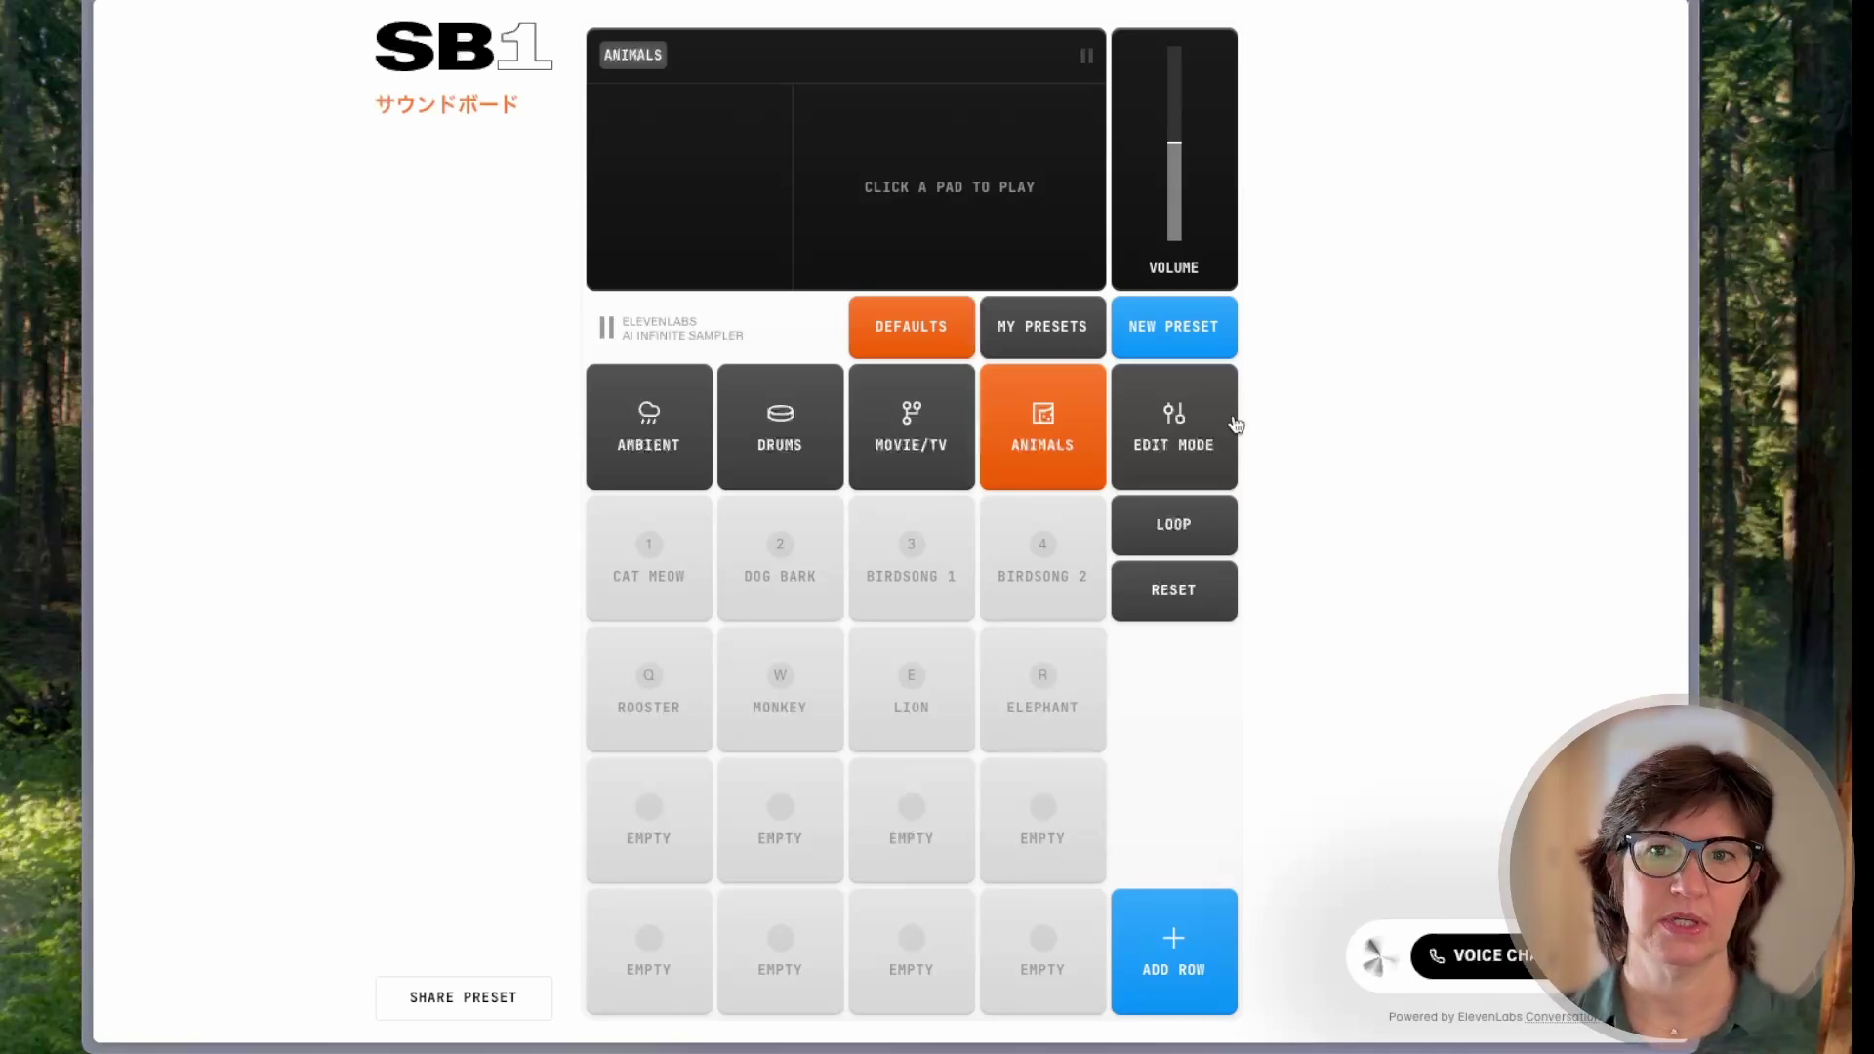
Turn on edit mode and review the edit settings of the default presets and the Elephant pad, finishing on the Animals preset.
{"action": "left_click", "coordinate": [1187, 445]}
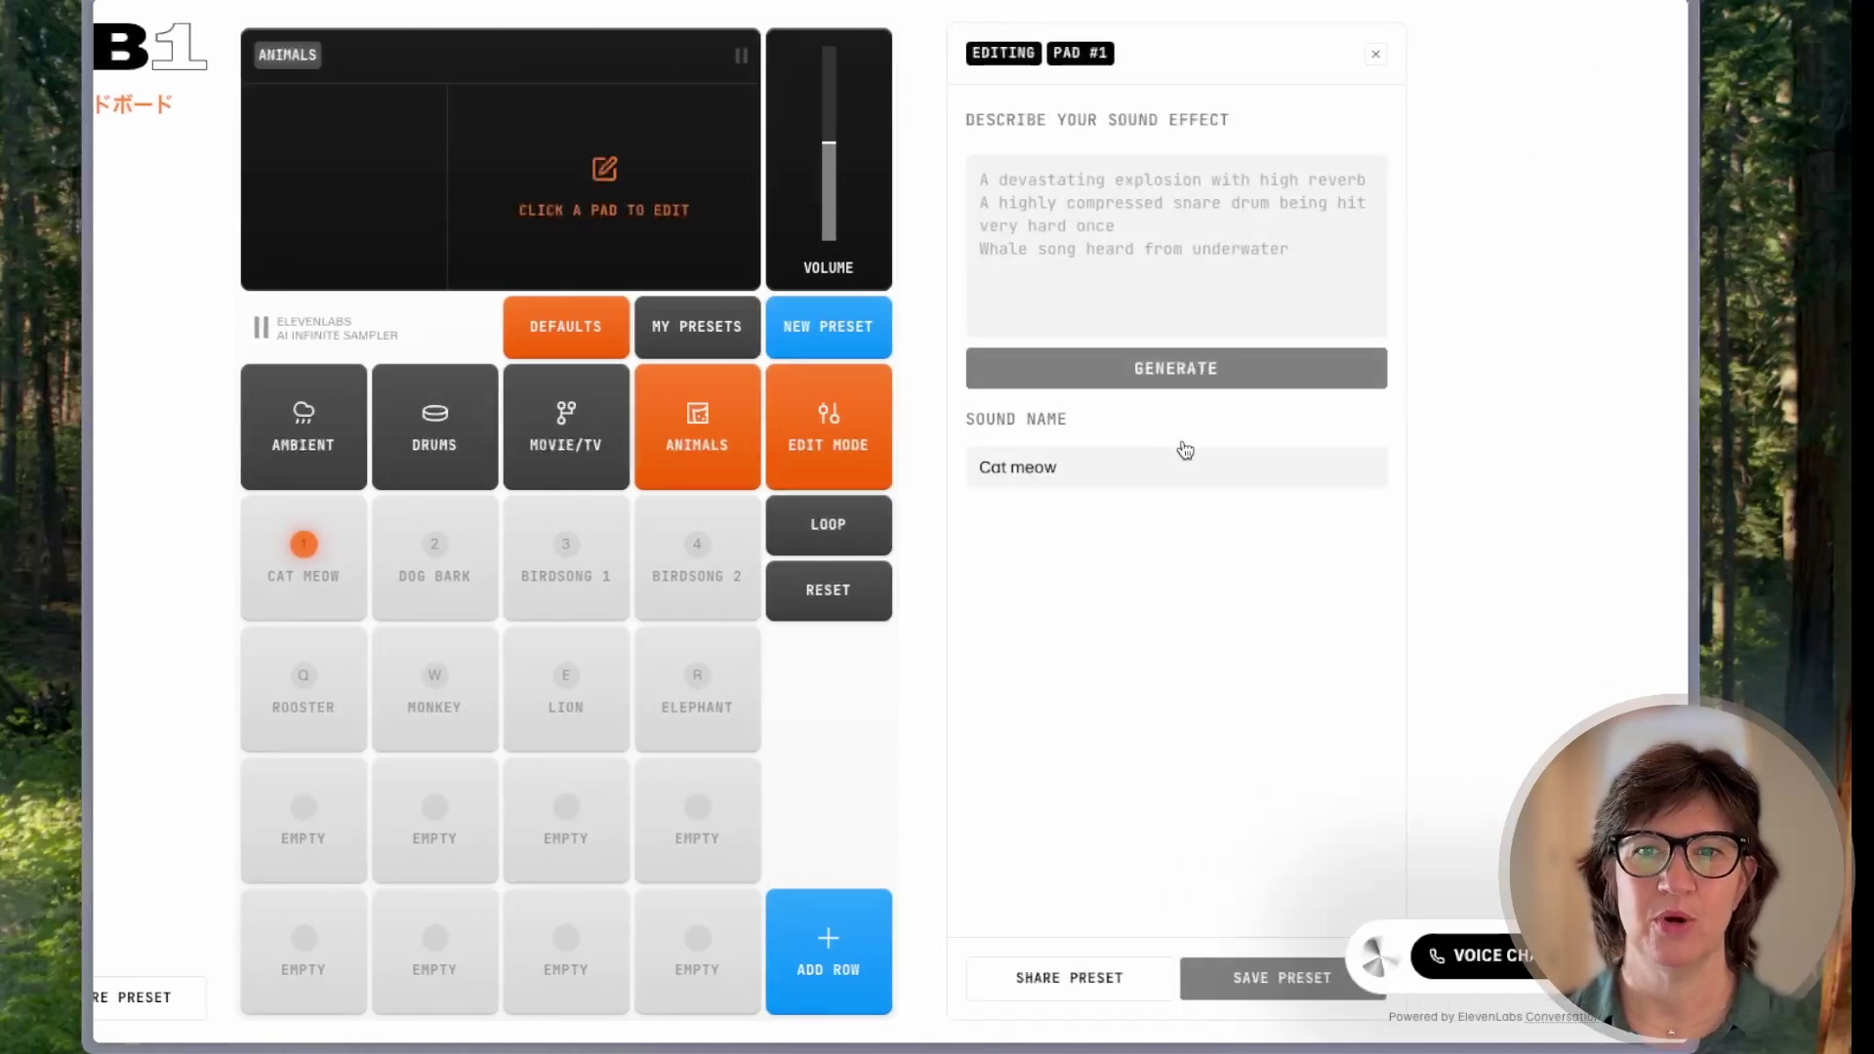
{"action": "left_click", "coordinate": [452, 447]}
{"action": "left_click", "coordinate": [300, 456]}
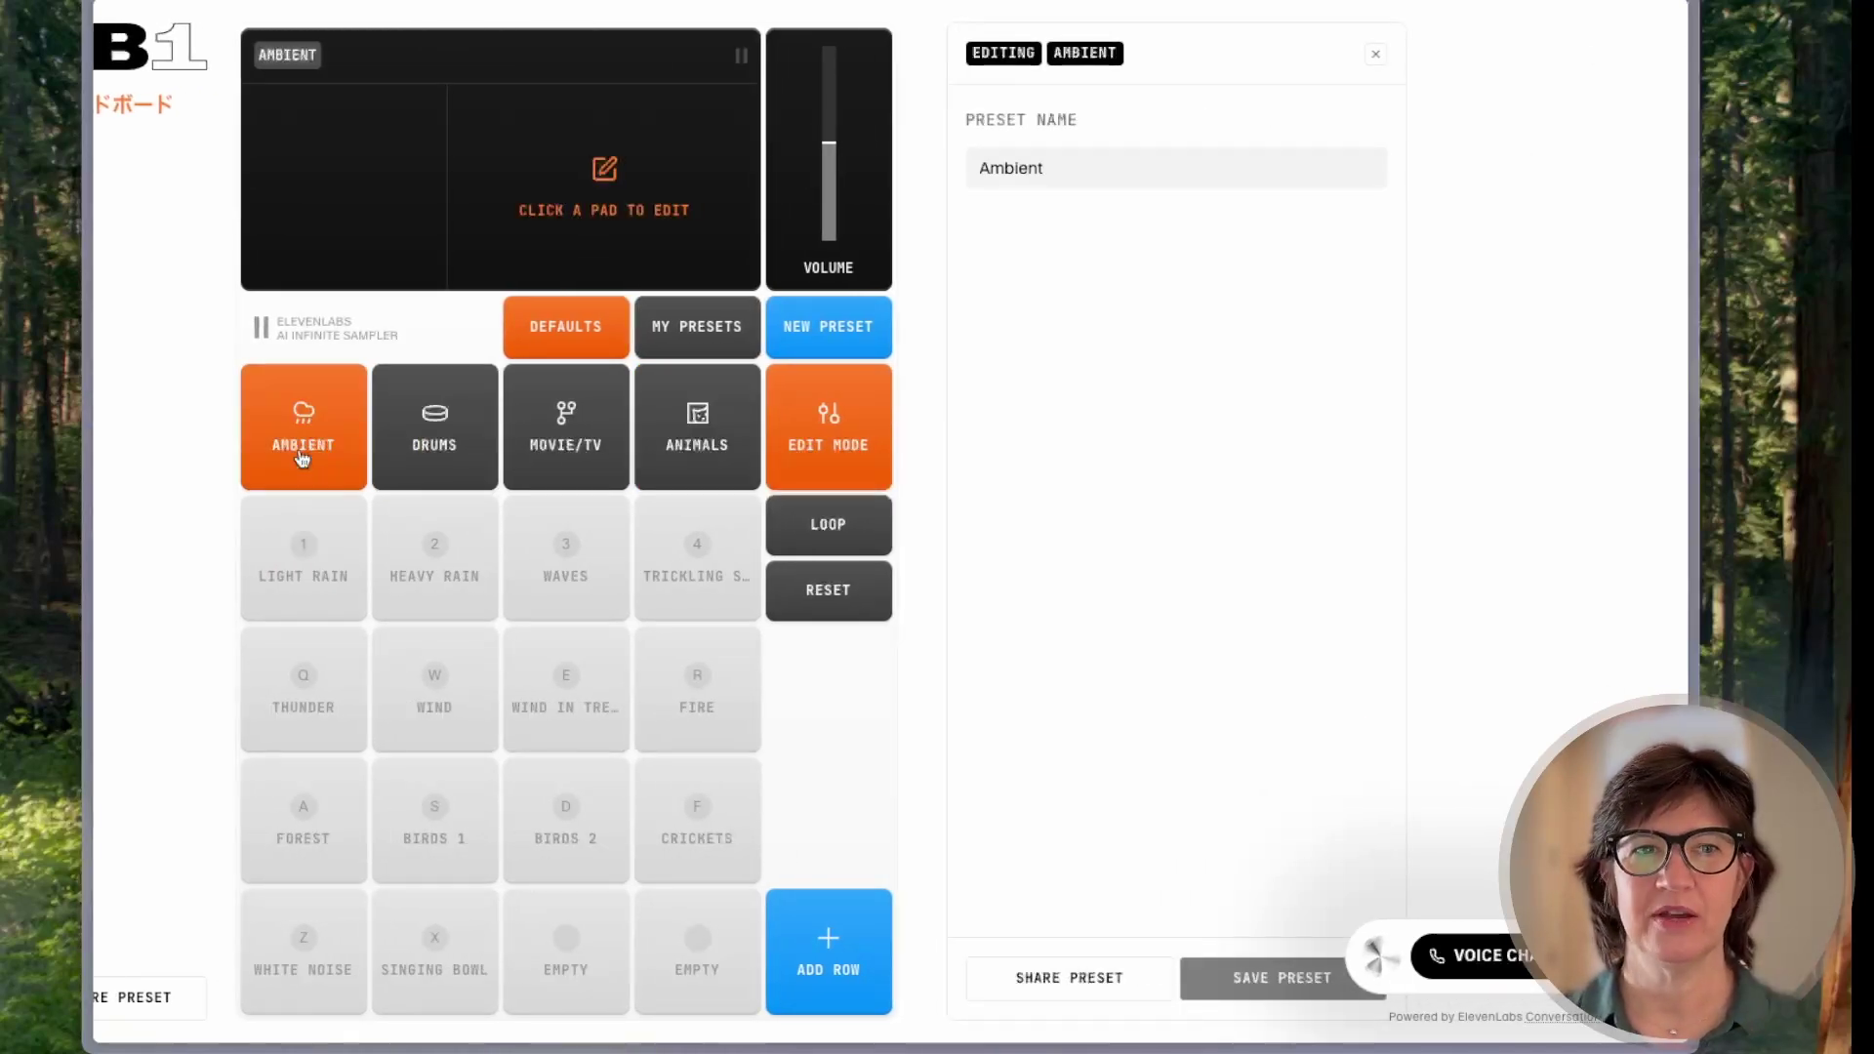
{"action": "left_click", "coordinate": [586, 418]}
{"action": "left_click", "coordinate": [697, 429]}
{"action": "left_click", "coordinate": [697, 695]}
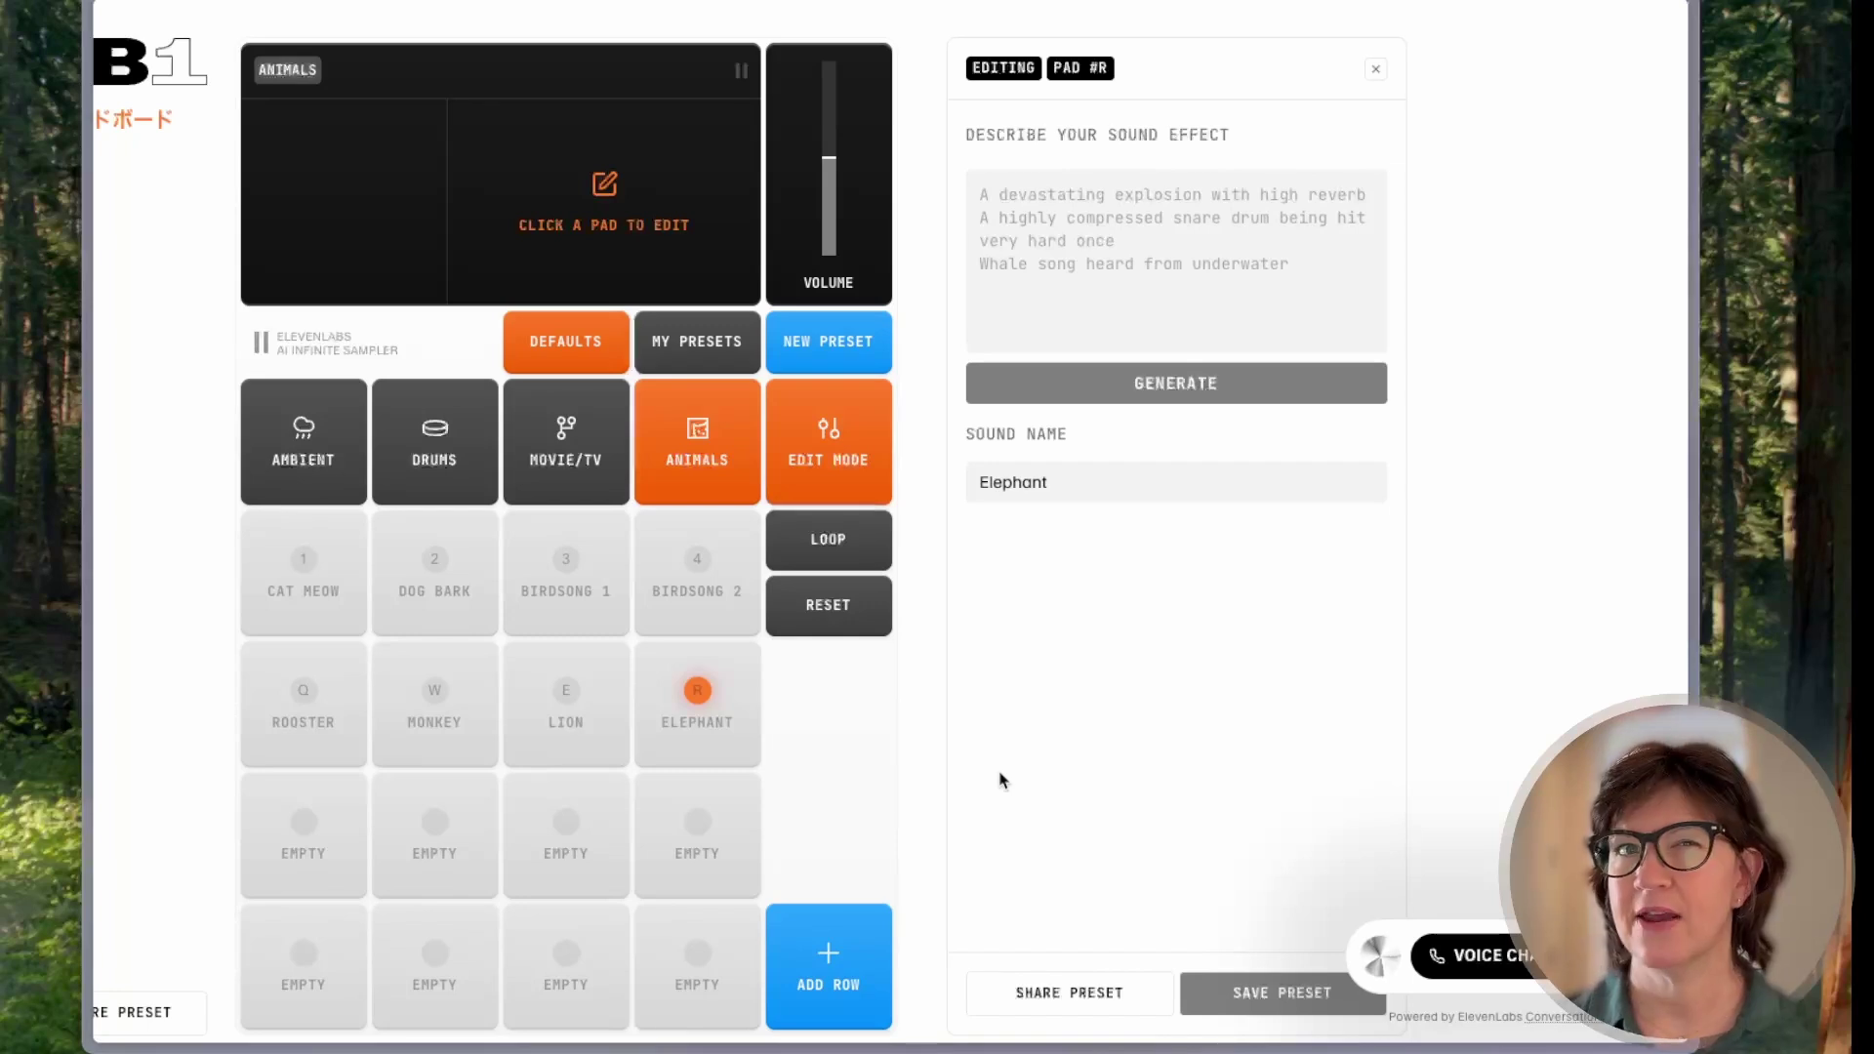
{"action": "left_click", "coordinate": [697, 441]}
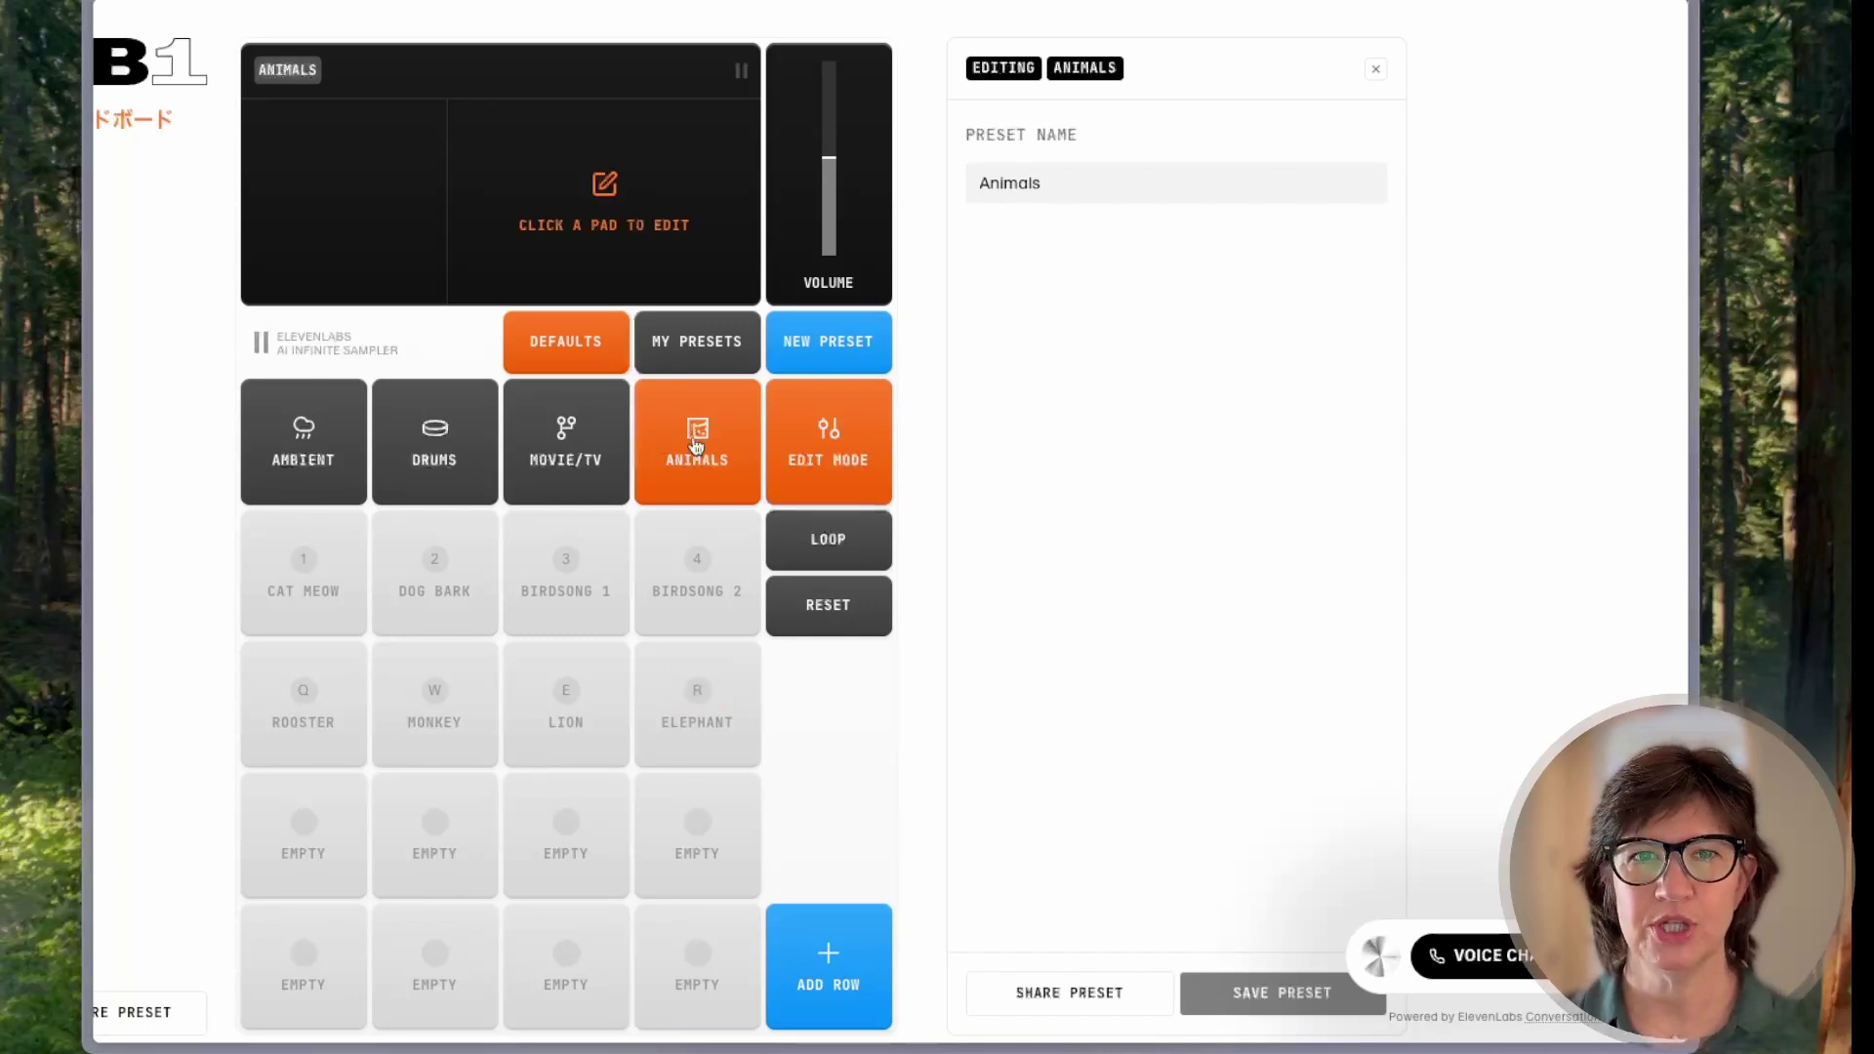
Generate sound effects for the first empty Animals pad from the description "An elephant trumpeting." and preview Generation 1.
{"action": "scroll", "coordinate": [1127, 320], "scroll_direction": "up", "scroll_amount": 1}
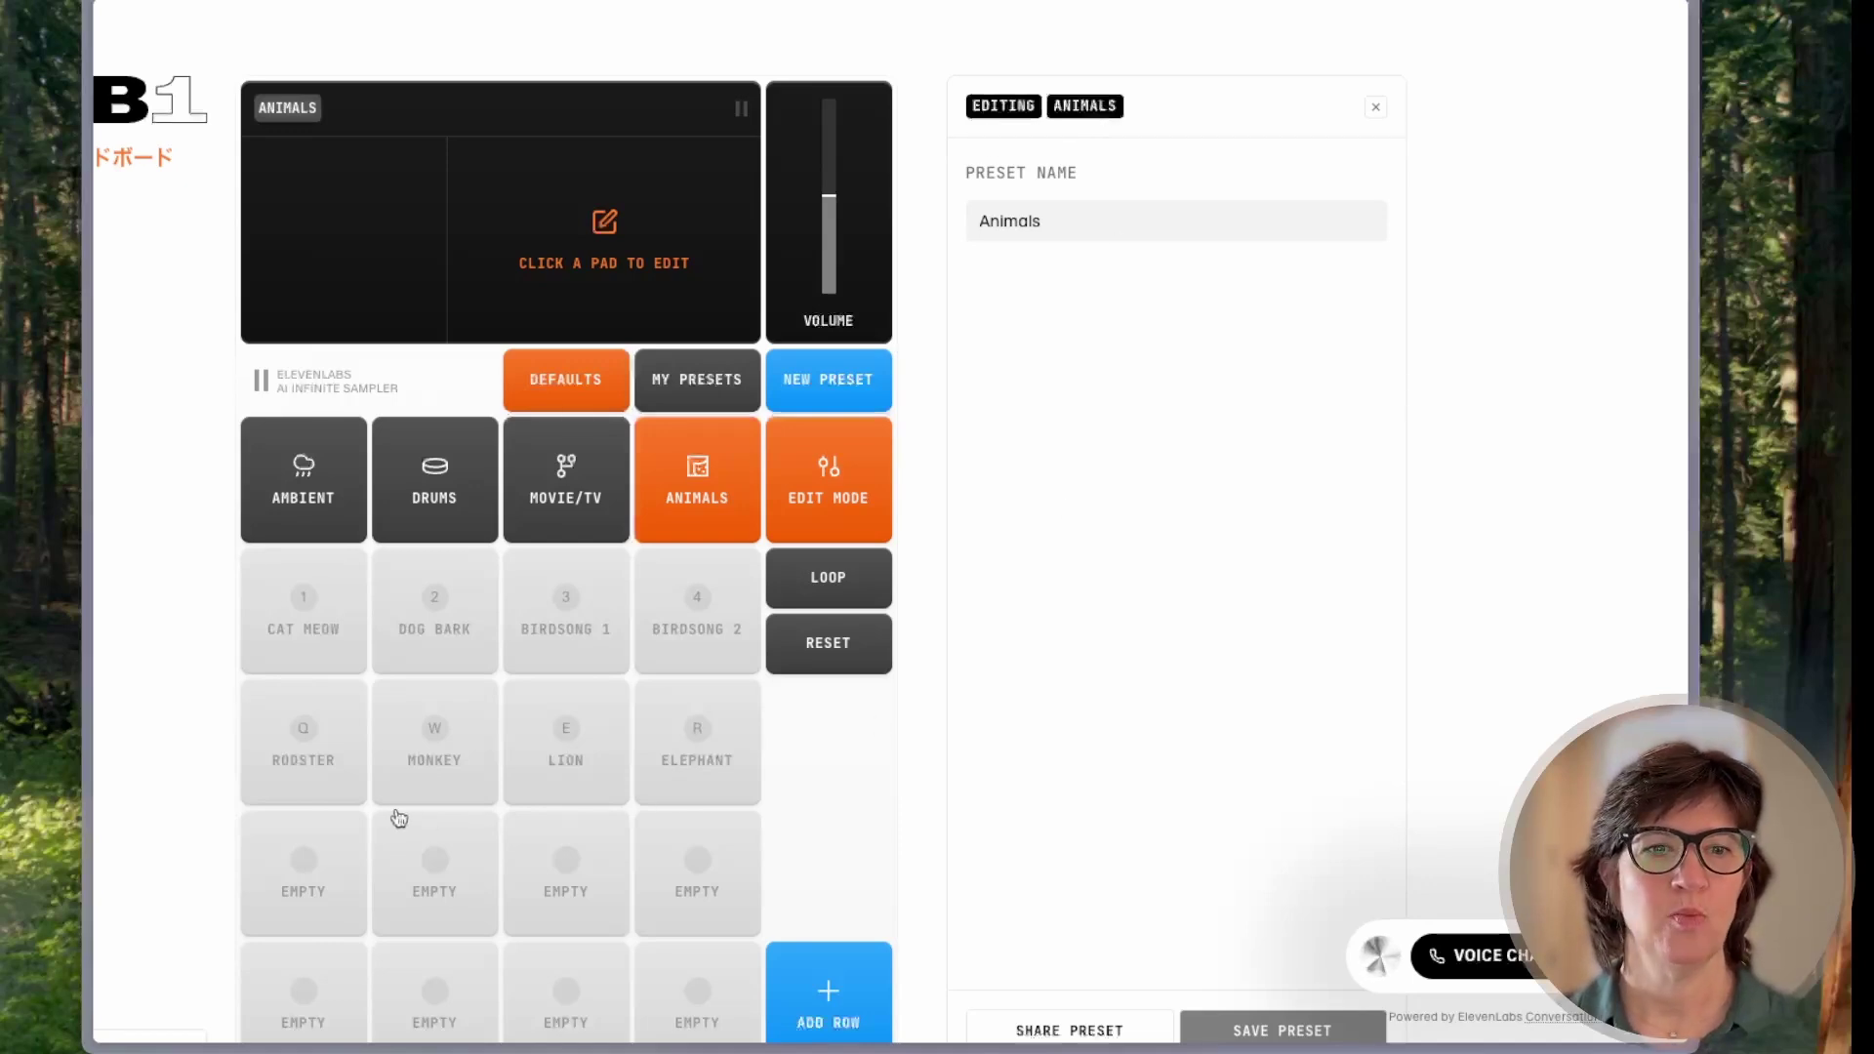
{"action": "left_click", "coordinate": [301, 875]}
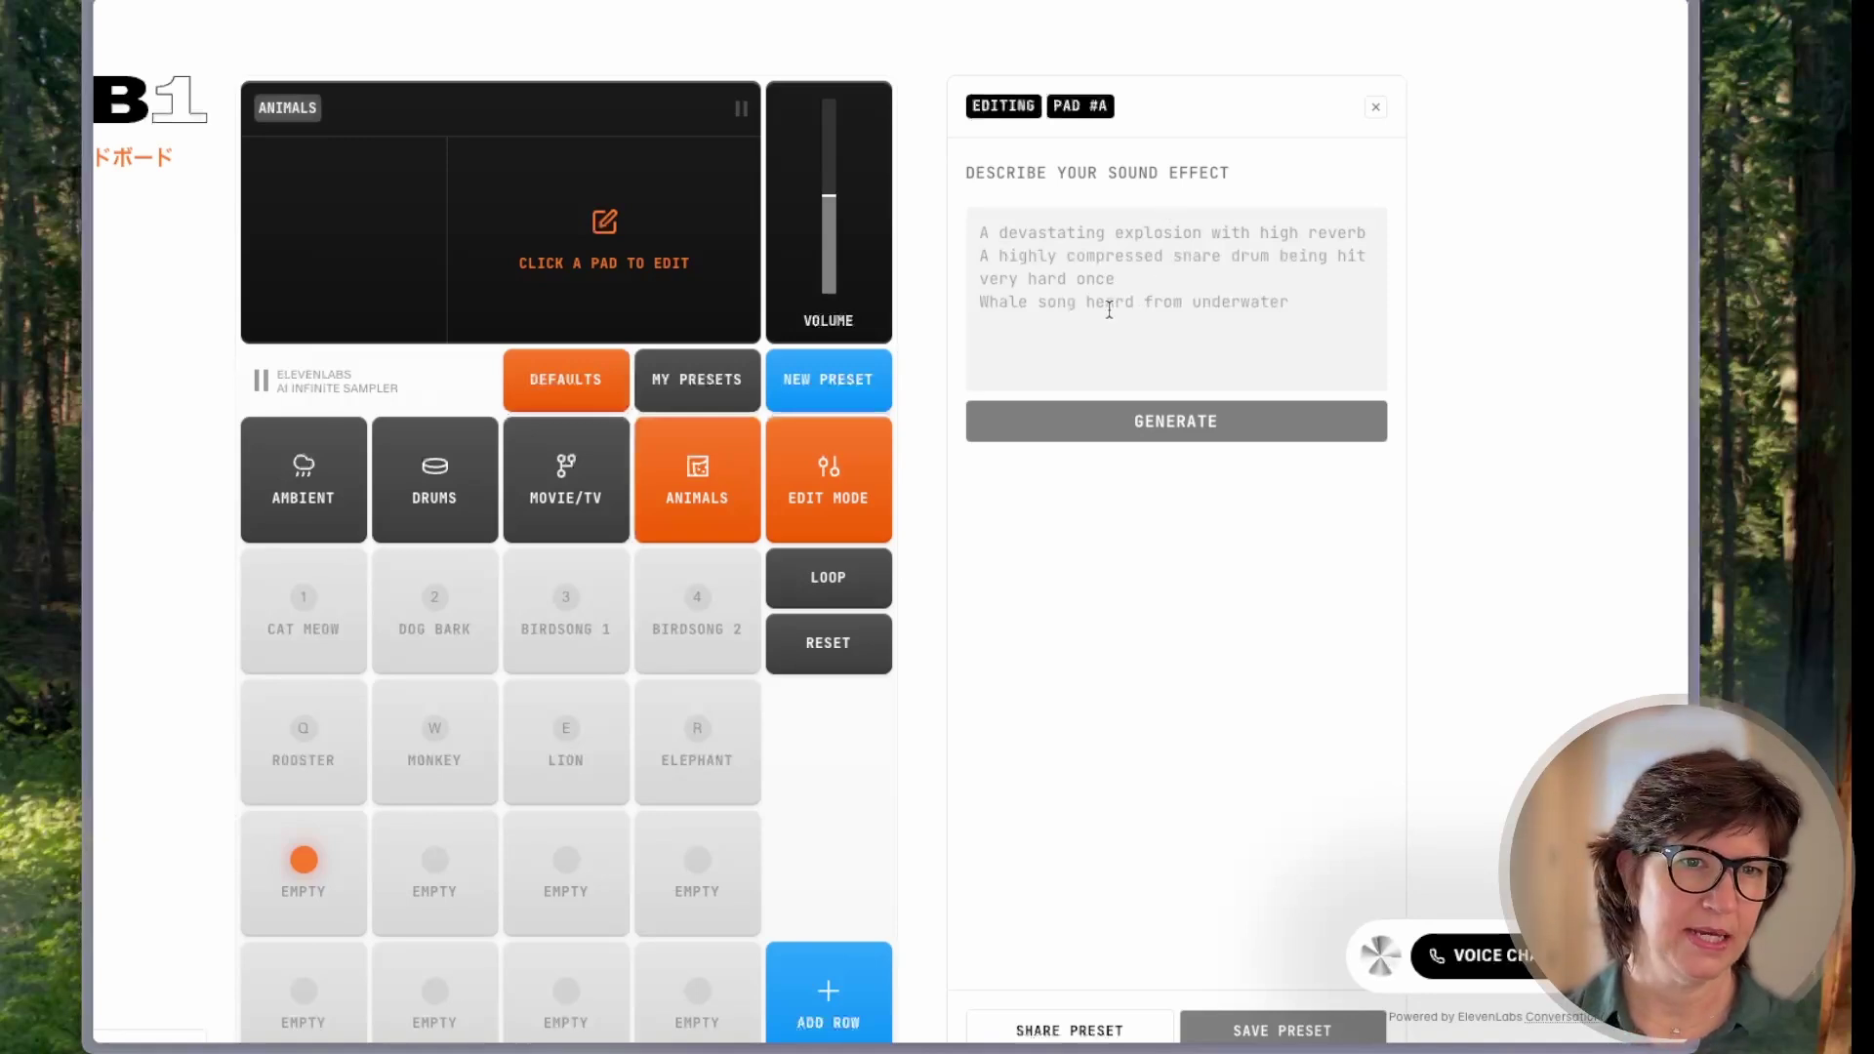
{"action": "left_click", "coordinate": [1087, 272]}
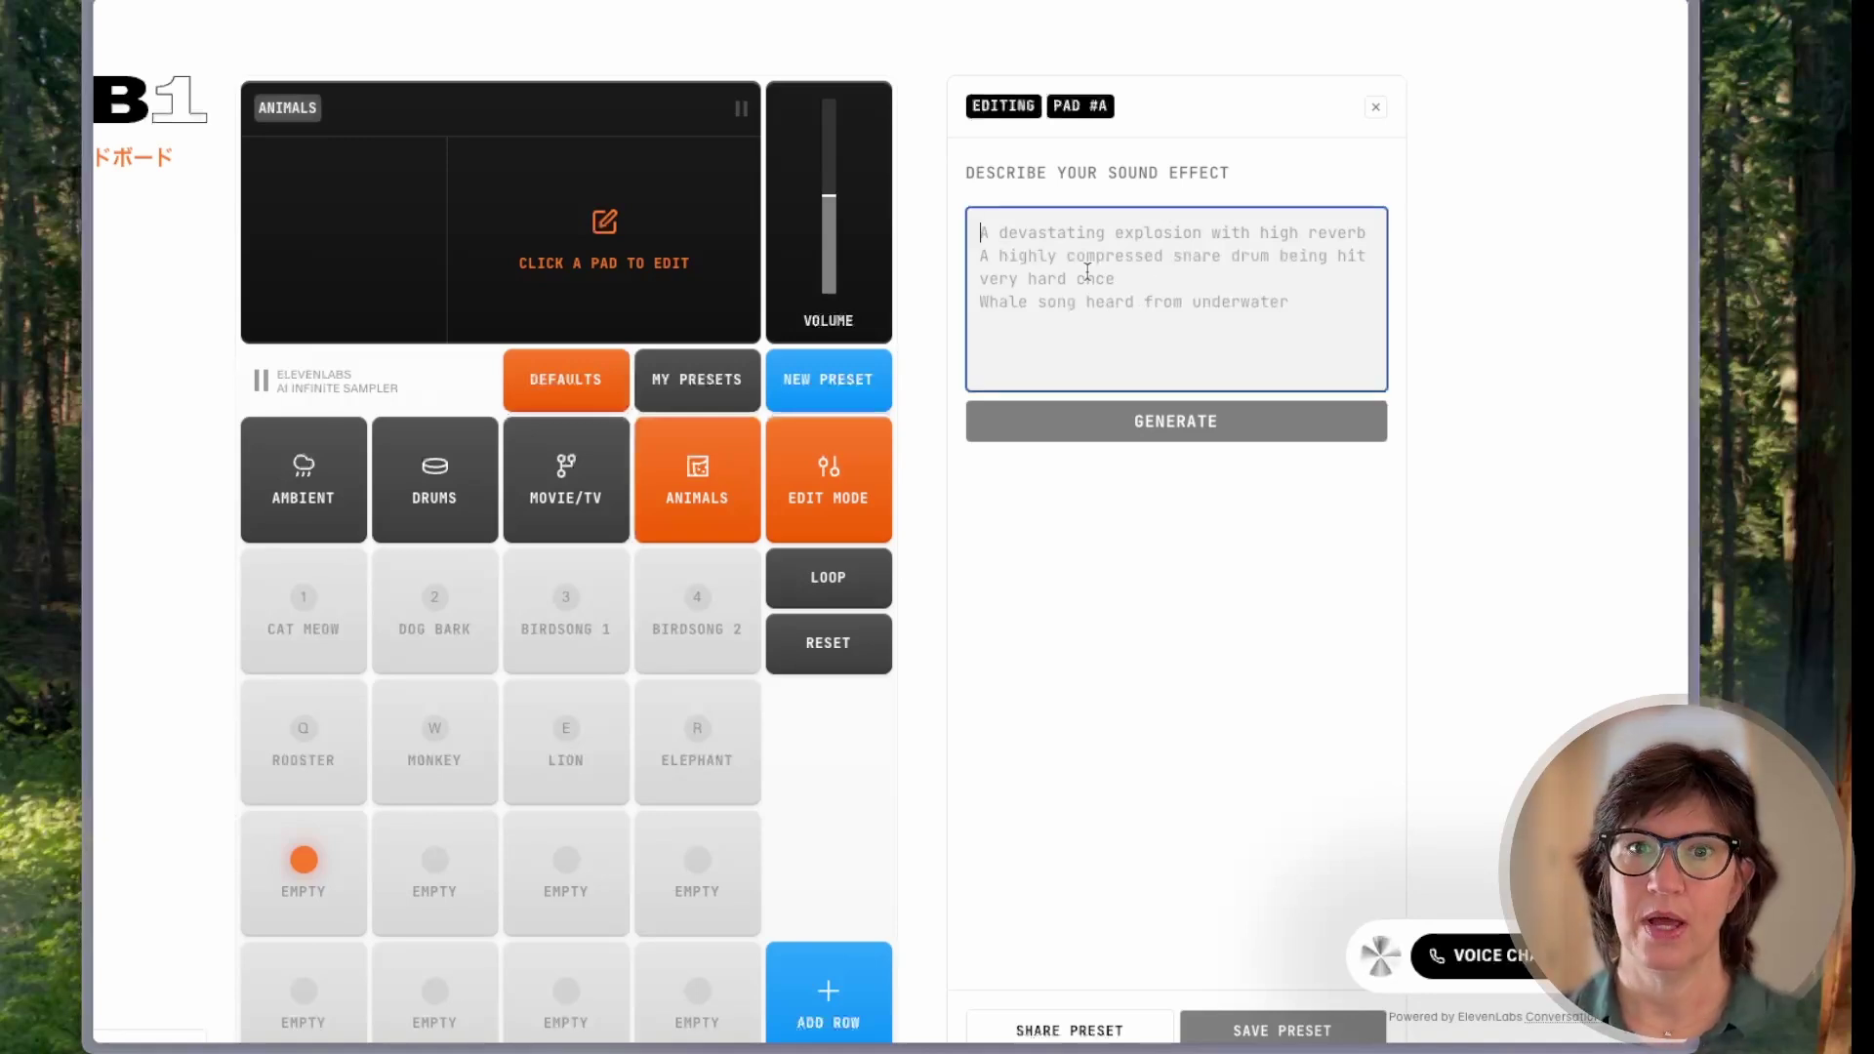
{"action": "key", "text": "alt+space"}
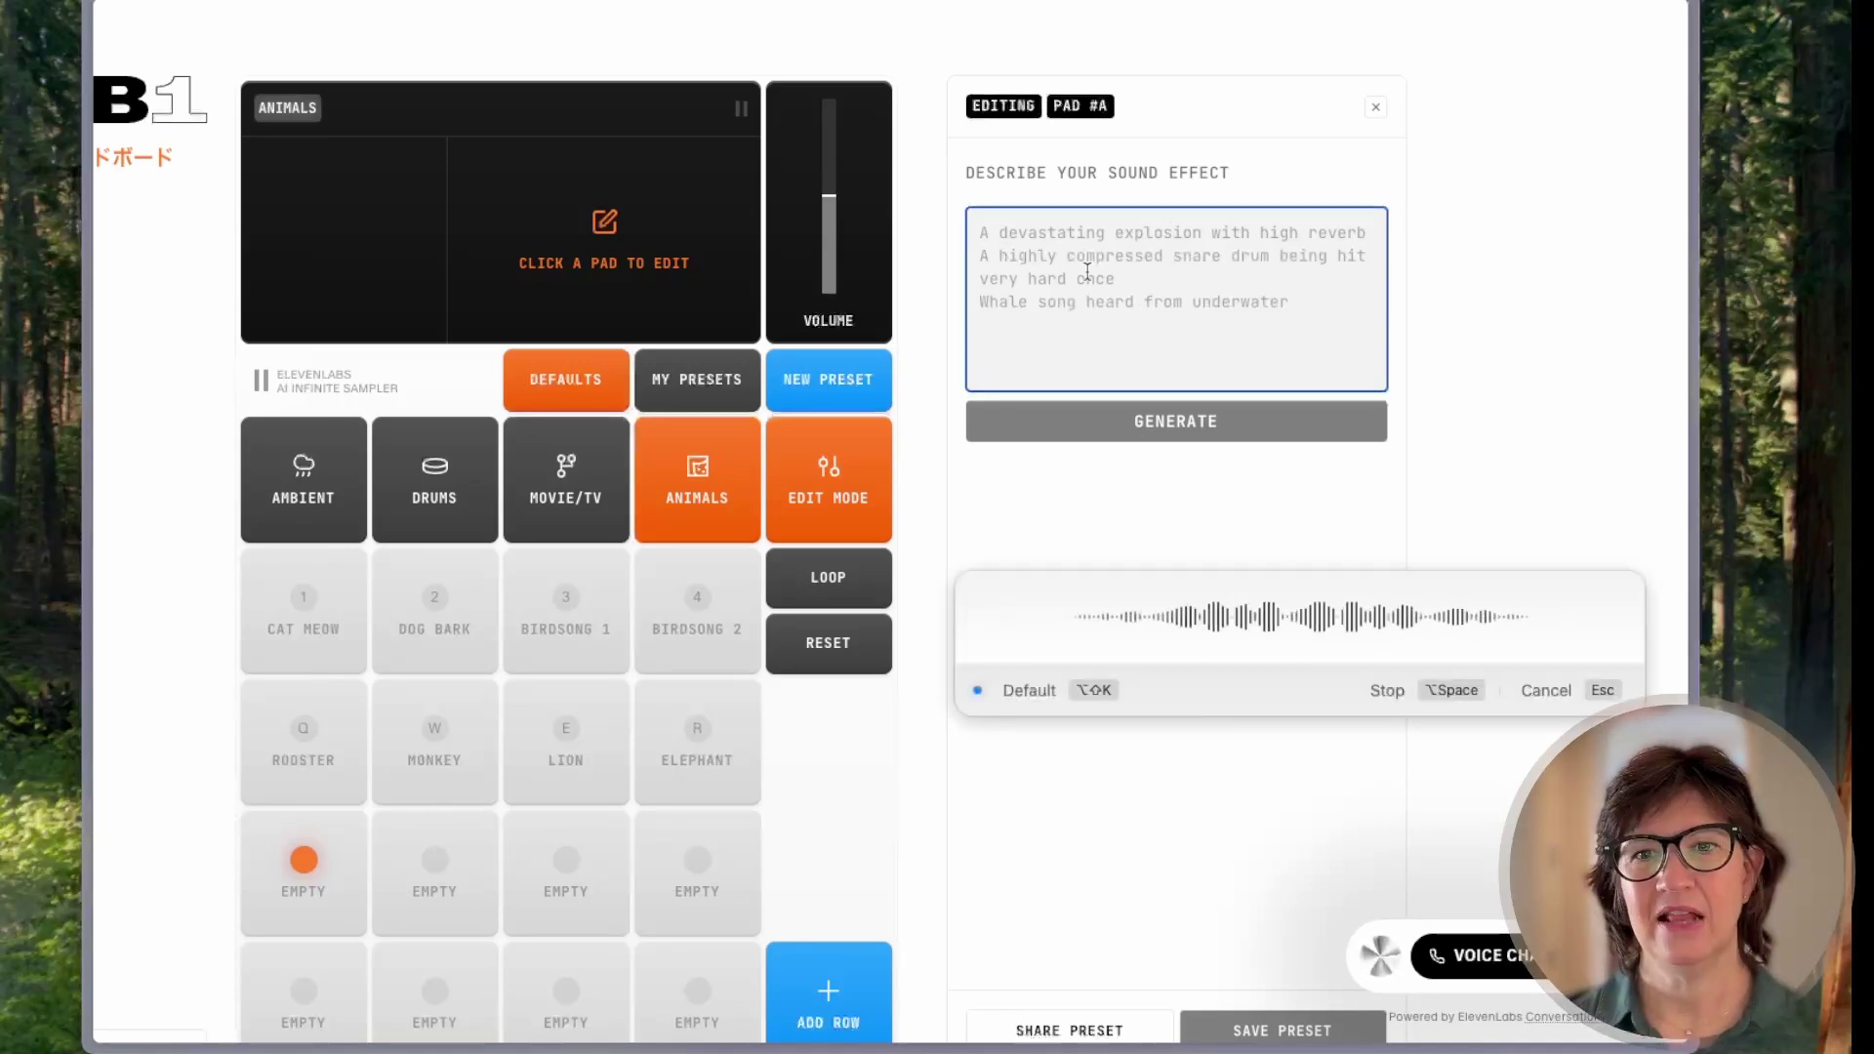
{"action": "key", "text": "alt+space"}
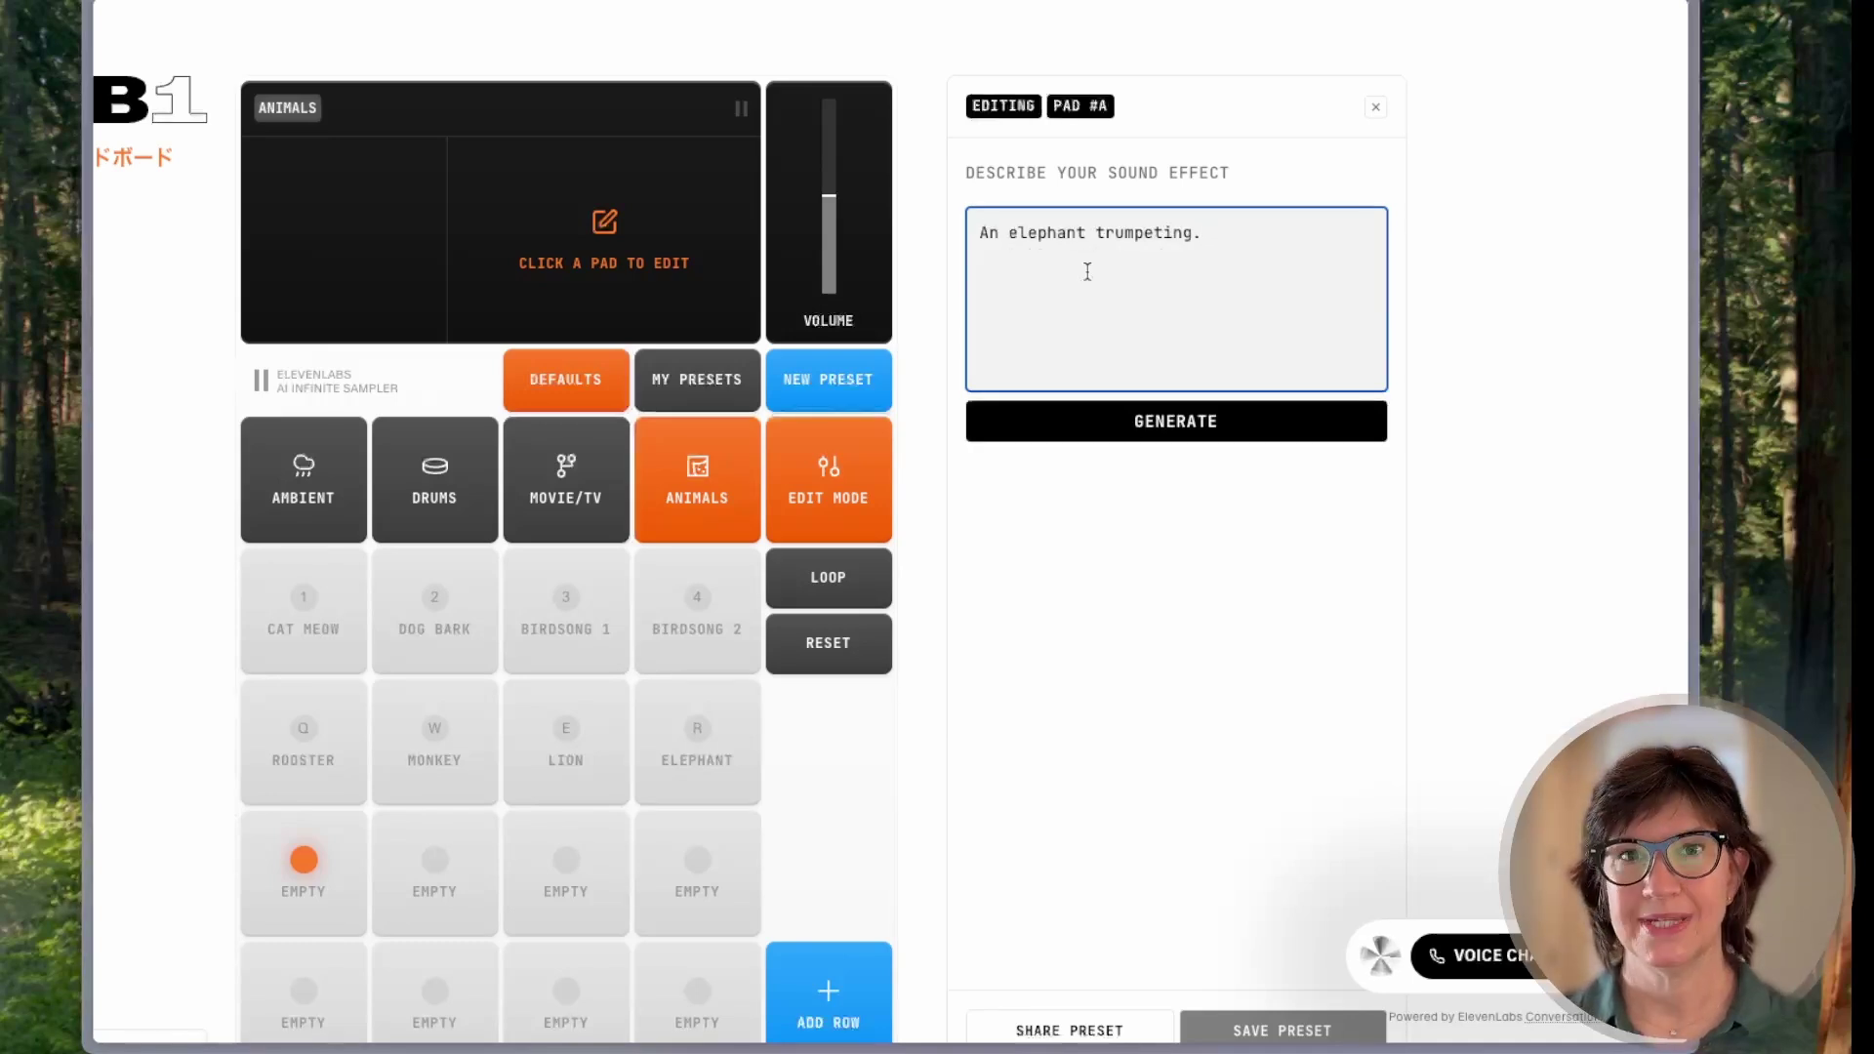
{"action": "left_click", "coordinate": [1178, 435]}
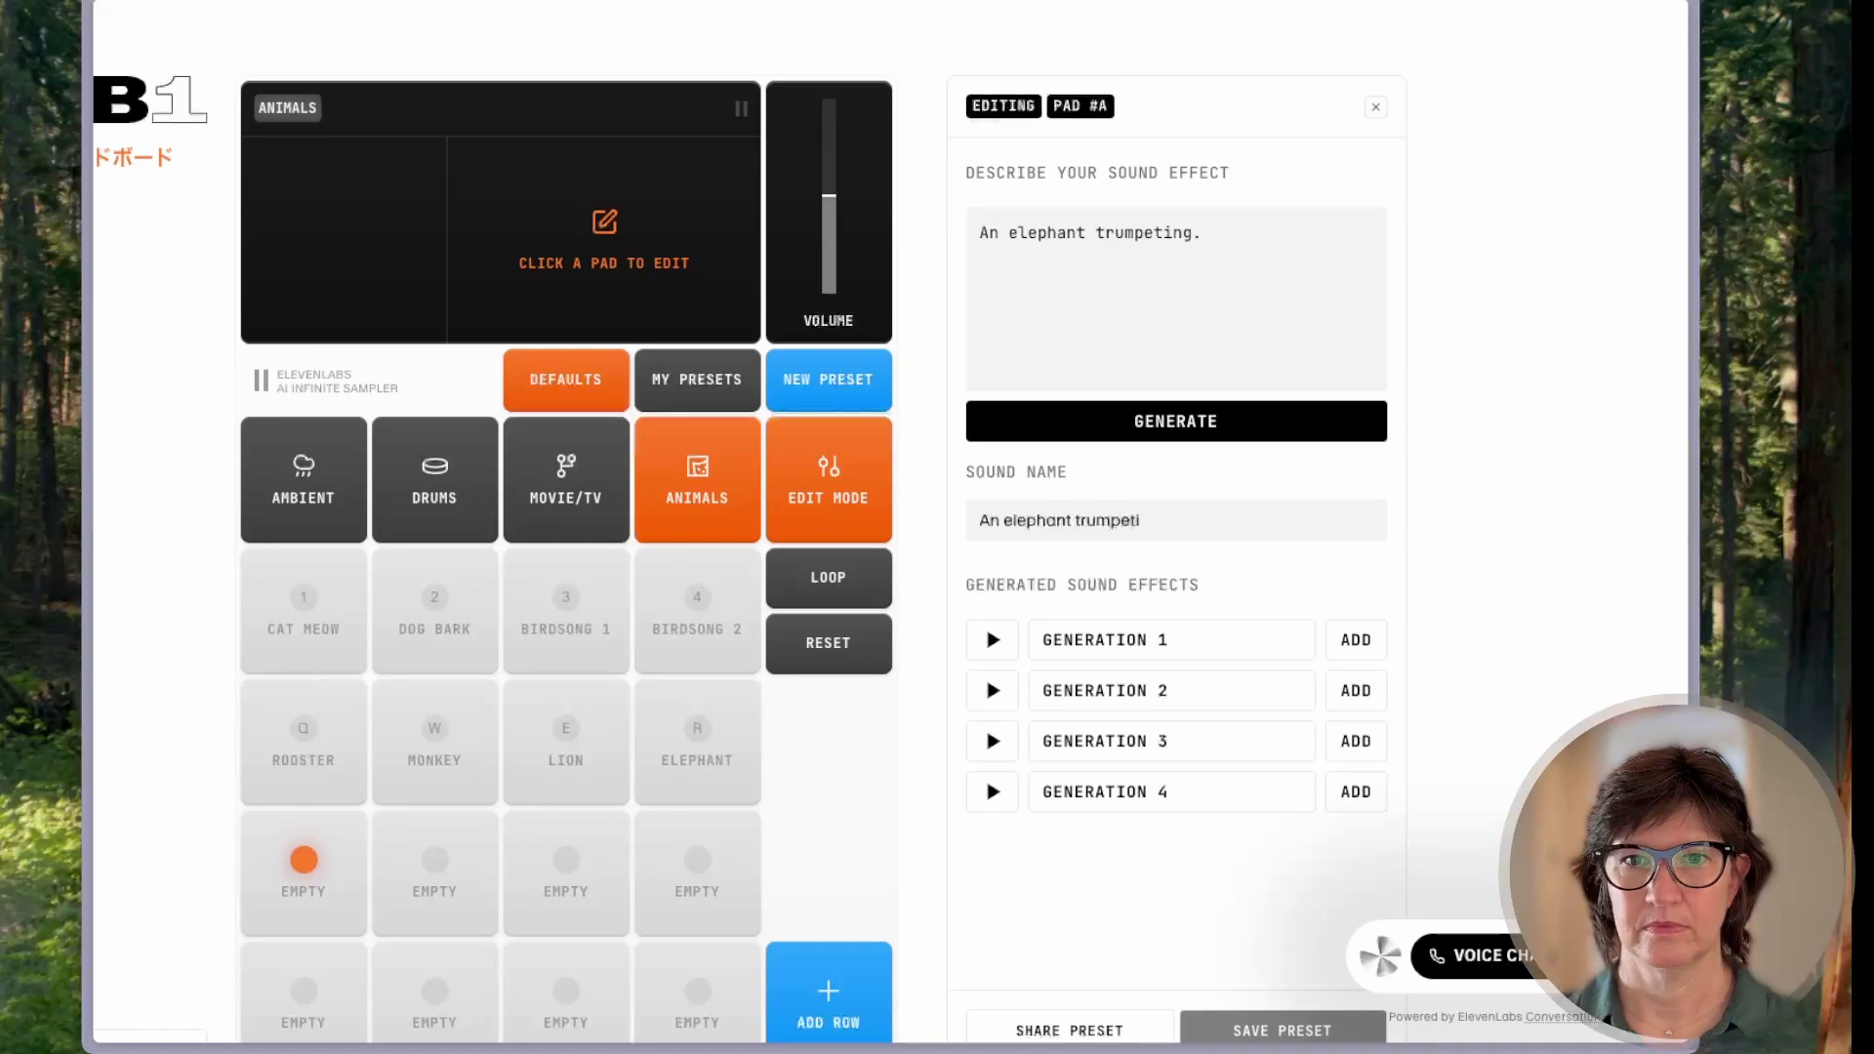
{"action": "left_click", "coordinate": [993, 641]}
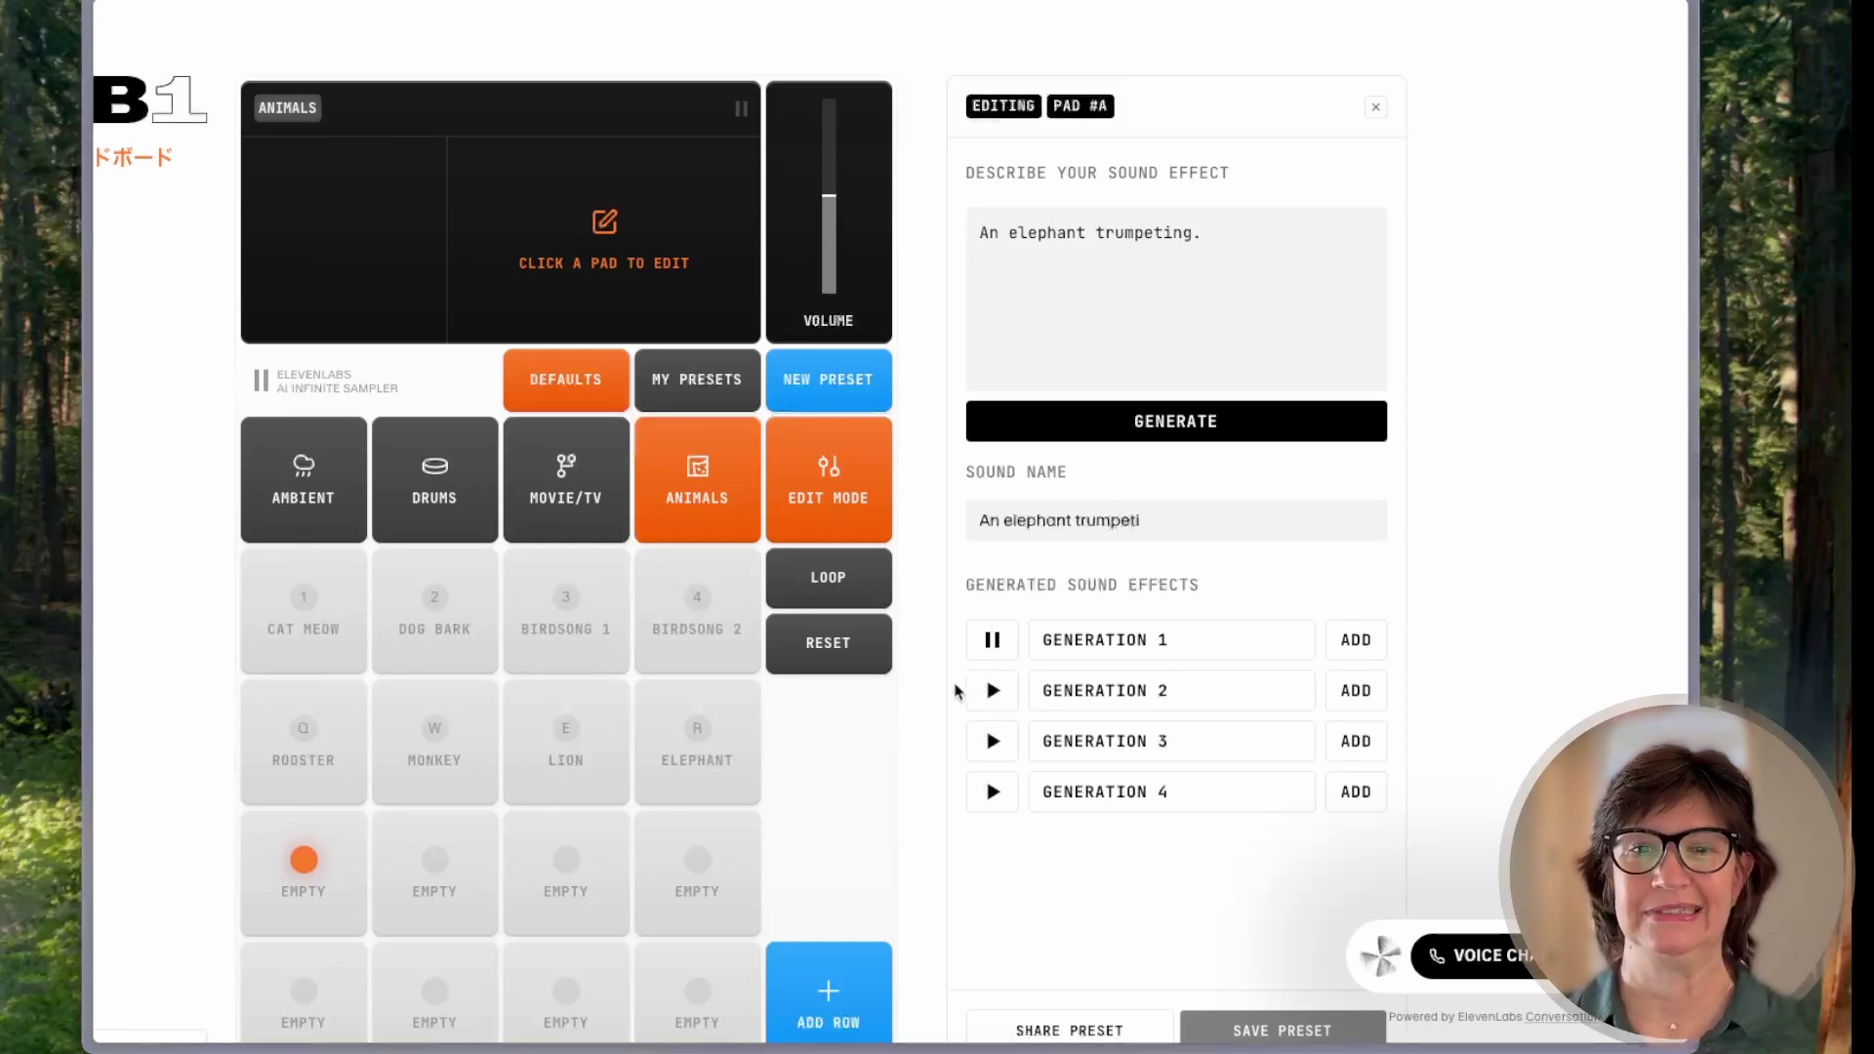
Preview Generations 2, 3 and 4 of the "An elephant trumpeting." sound effect.
{"action": "left_click", "coordinate": [992, 691]}
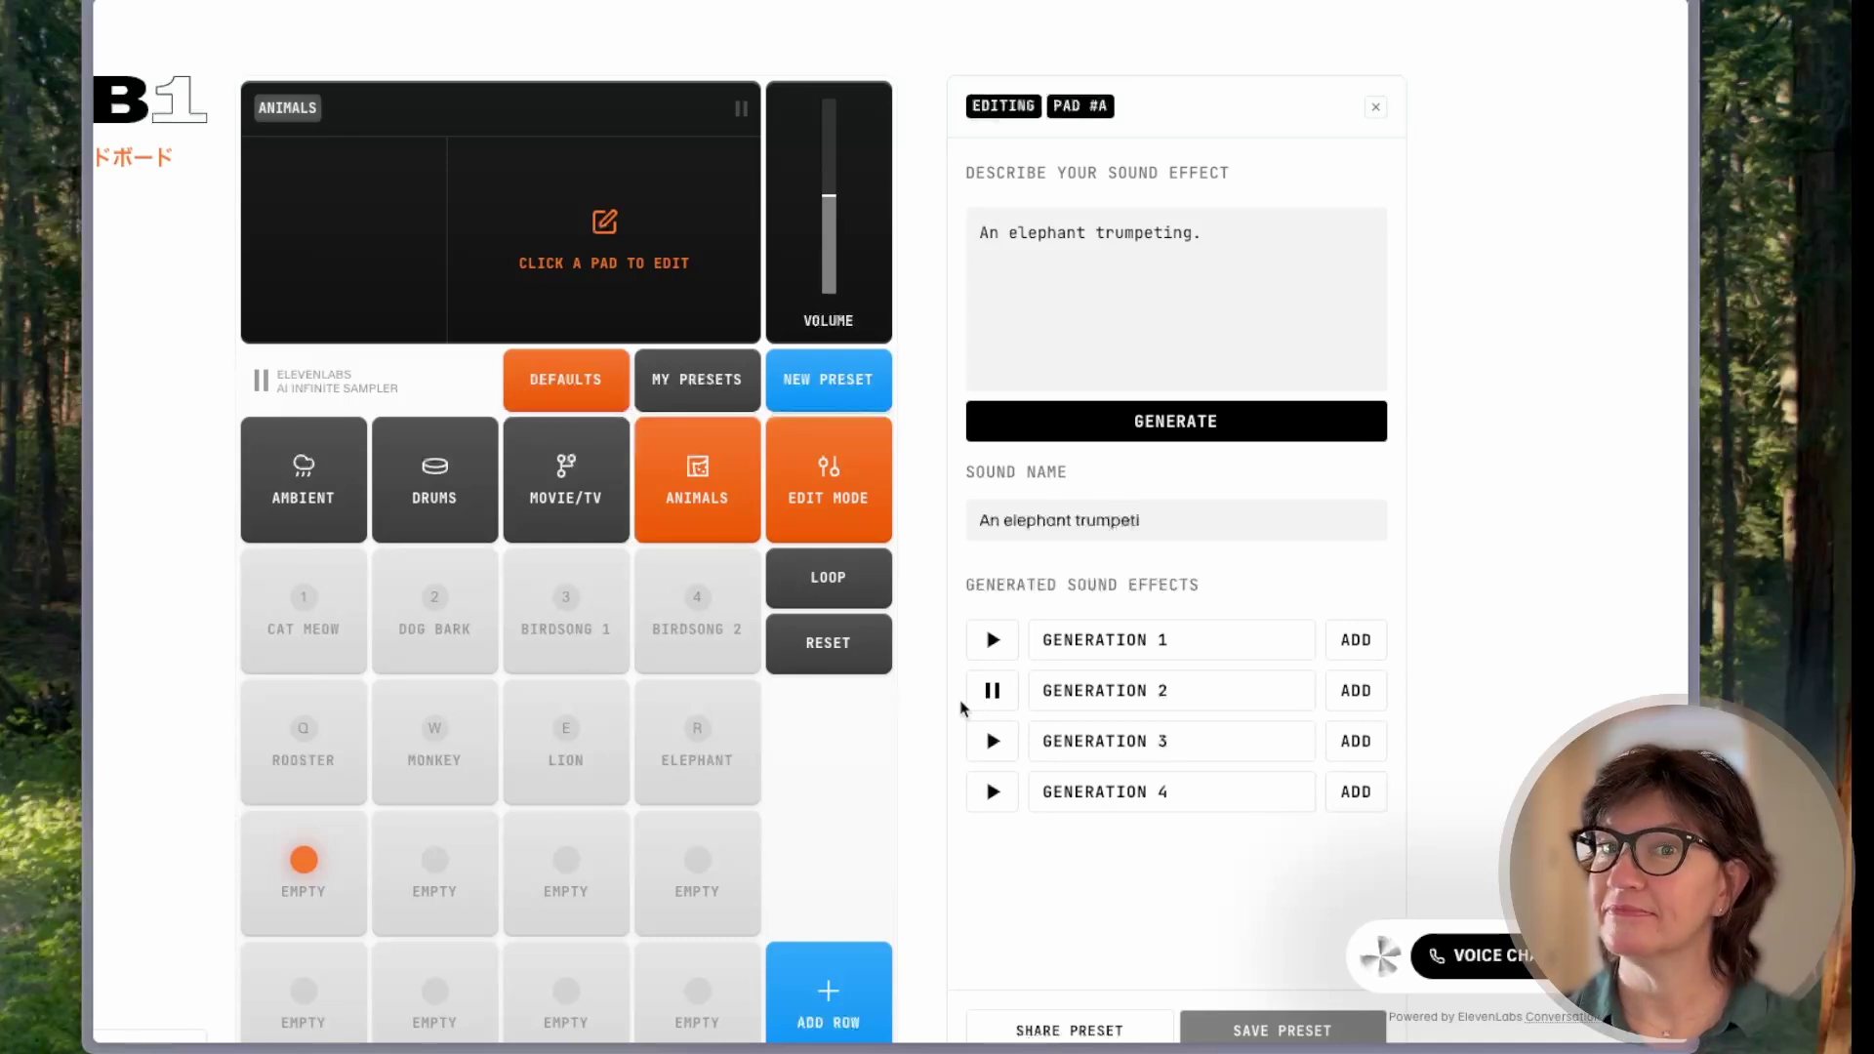
{"action": "left_click", "coordinate": [994, 744]}
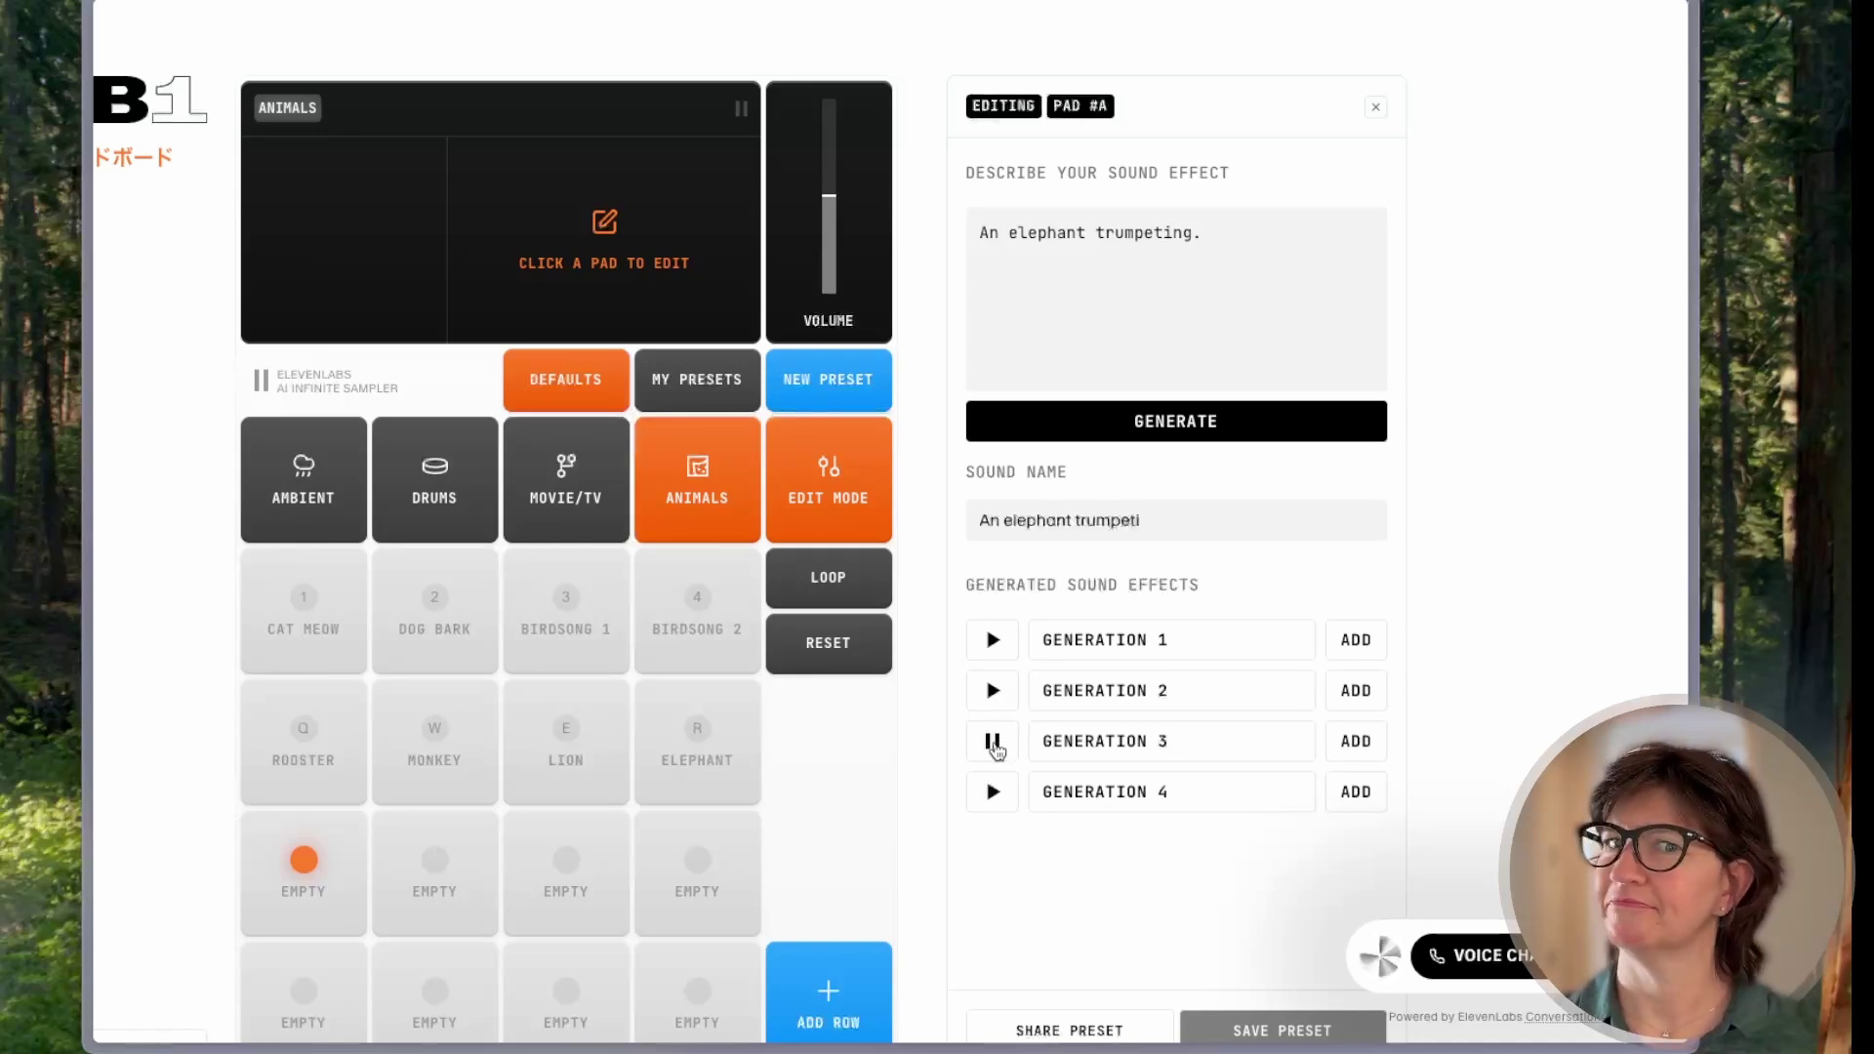
{"action": "left_click", "coordinate": [996, 796]}
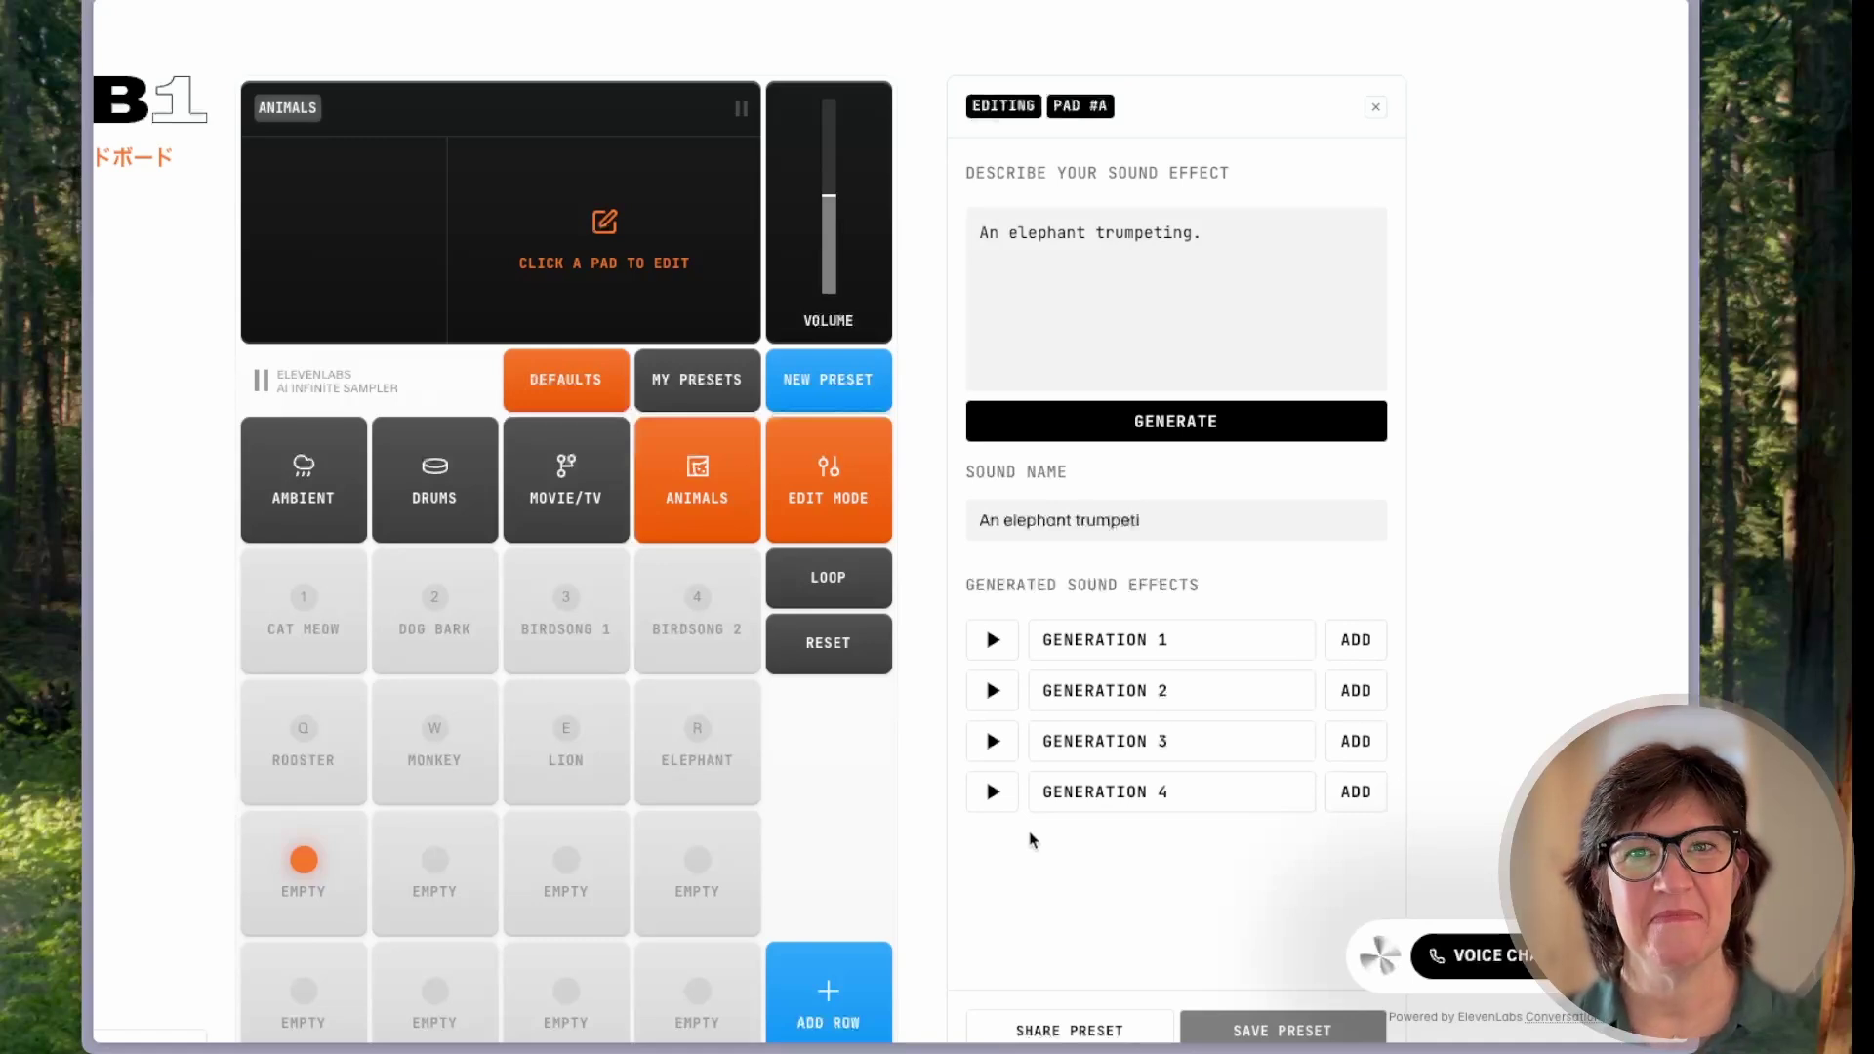
Shorten the sound effect description to "An elephant" and generate new versions.
{"action": "left_click", "coordinate": [1197, 237]}
{"action": "key", "text": "BackSpace"}
{"action": "key", "text": "BackSpace"}
{"action": "key", "text": "BackSpace"}
{"action": "key", "text": "BackSpace"}
{"action": "key", "text": "BackSpace"}
{"action": "key", "text": "BackSpace"}
{"action": "key", "text": "BackSpace"}
{"action": "key", "text": "BackSpace"}
{"action": "key", "text": "BackSpace"}
{"action": "key", "text": "BackSpace"}
{"action": "key", "text": "BackSpace"}
{"action": "key", "text": "BackSpace"}
{"action": "key", "text": "BackSpace"}
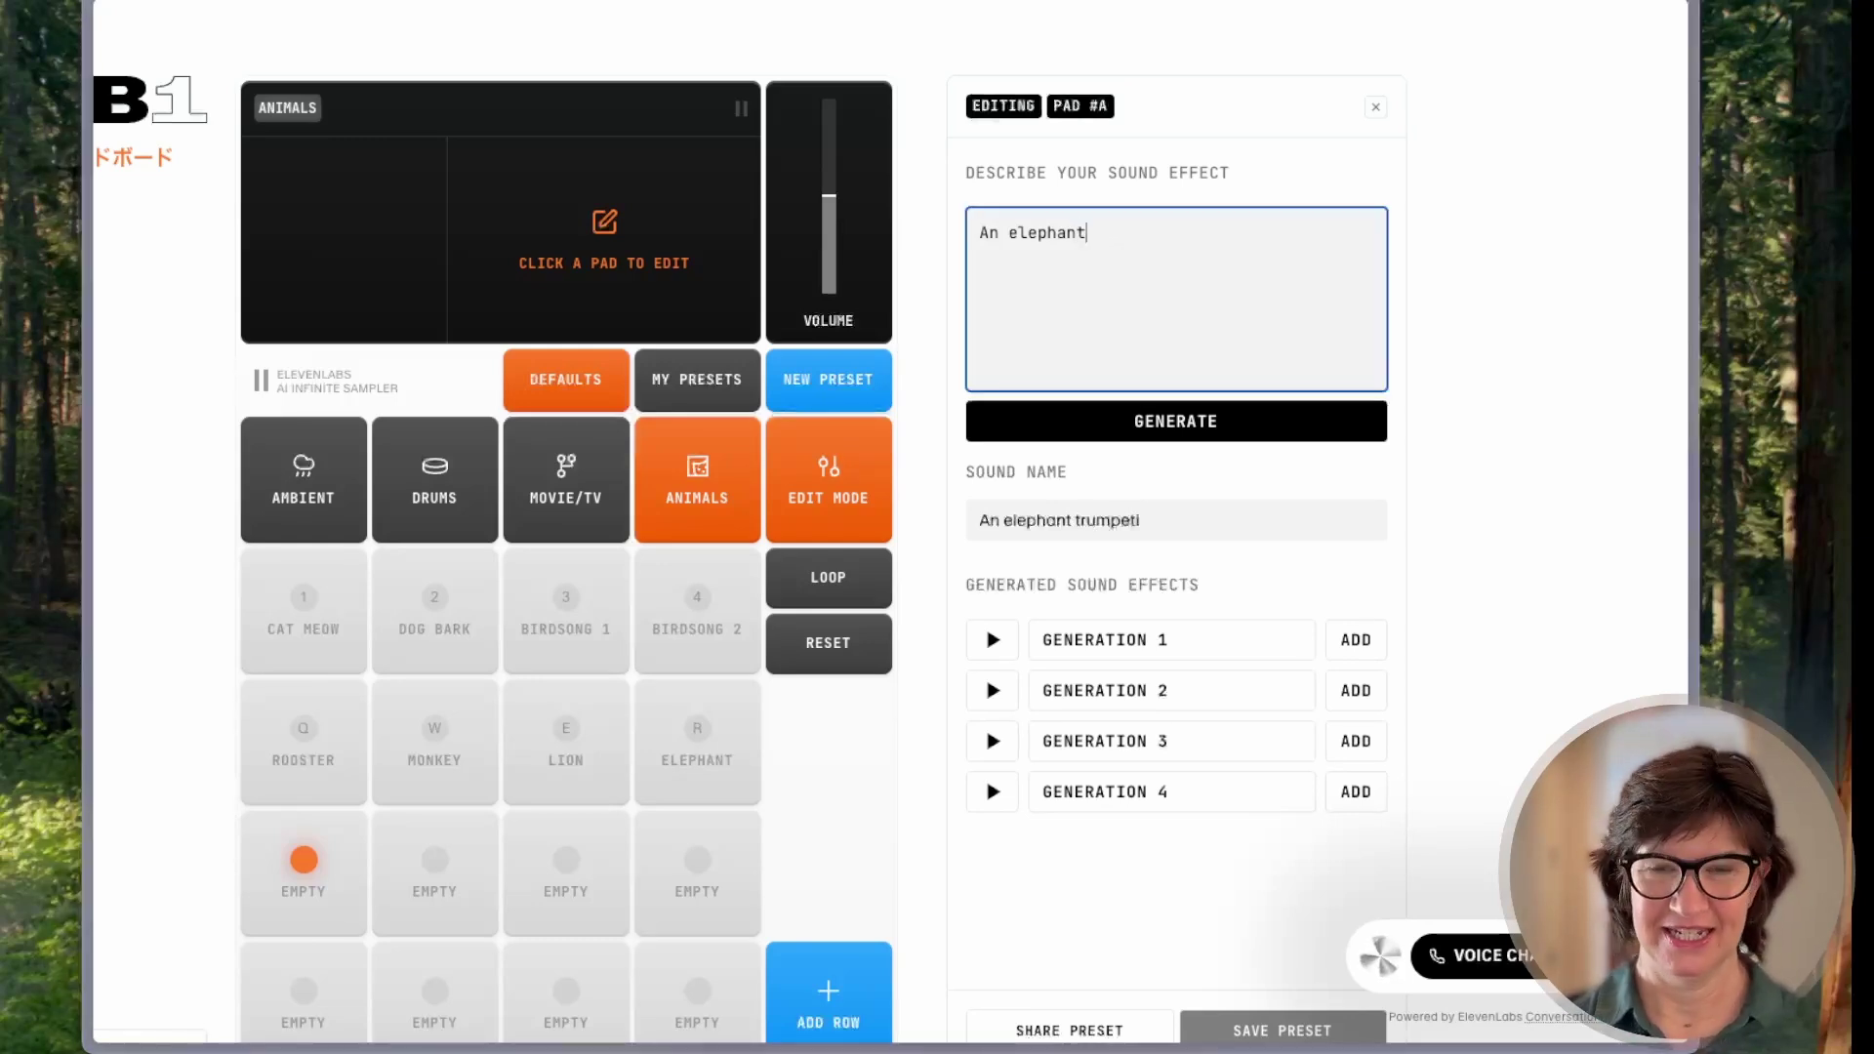
{"action": "left_click", "coordinate": [1242, 435]}
Preview the four "An elephant" generations and add Generation 1 to the pad.
{"action": "left_click", "coordinate": [992, 644]}
{"action": "left_click", "coordinate": [995, 698]}
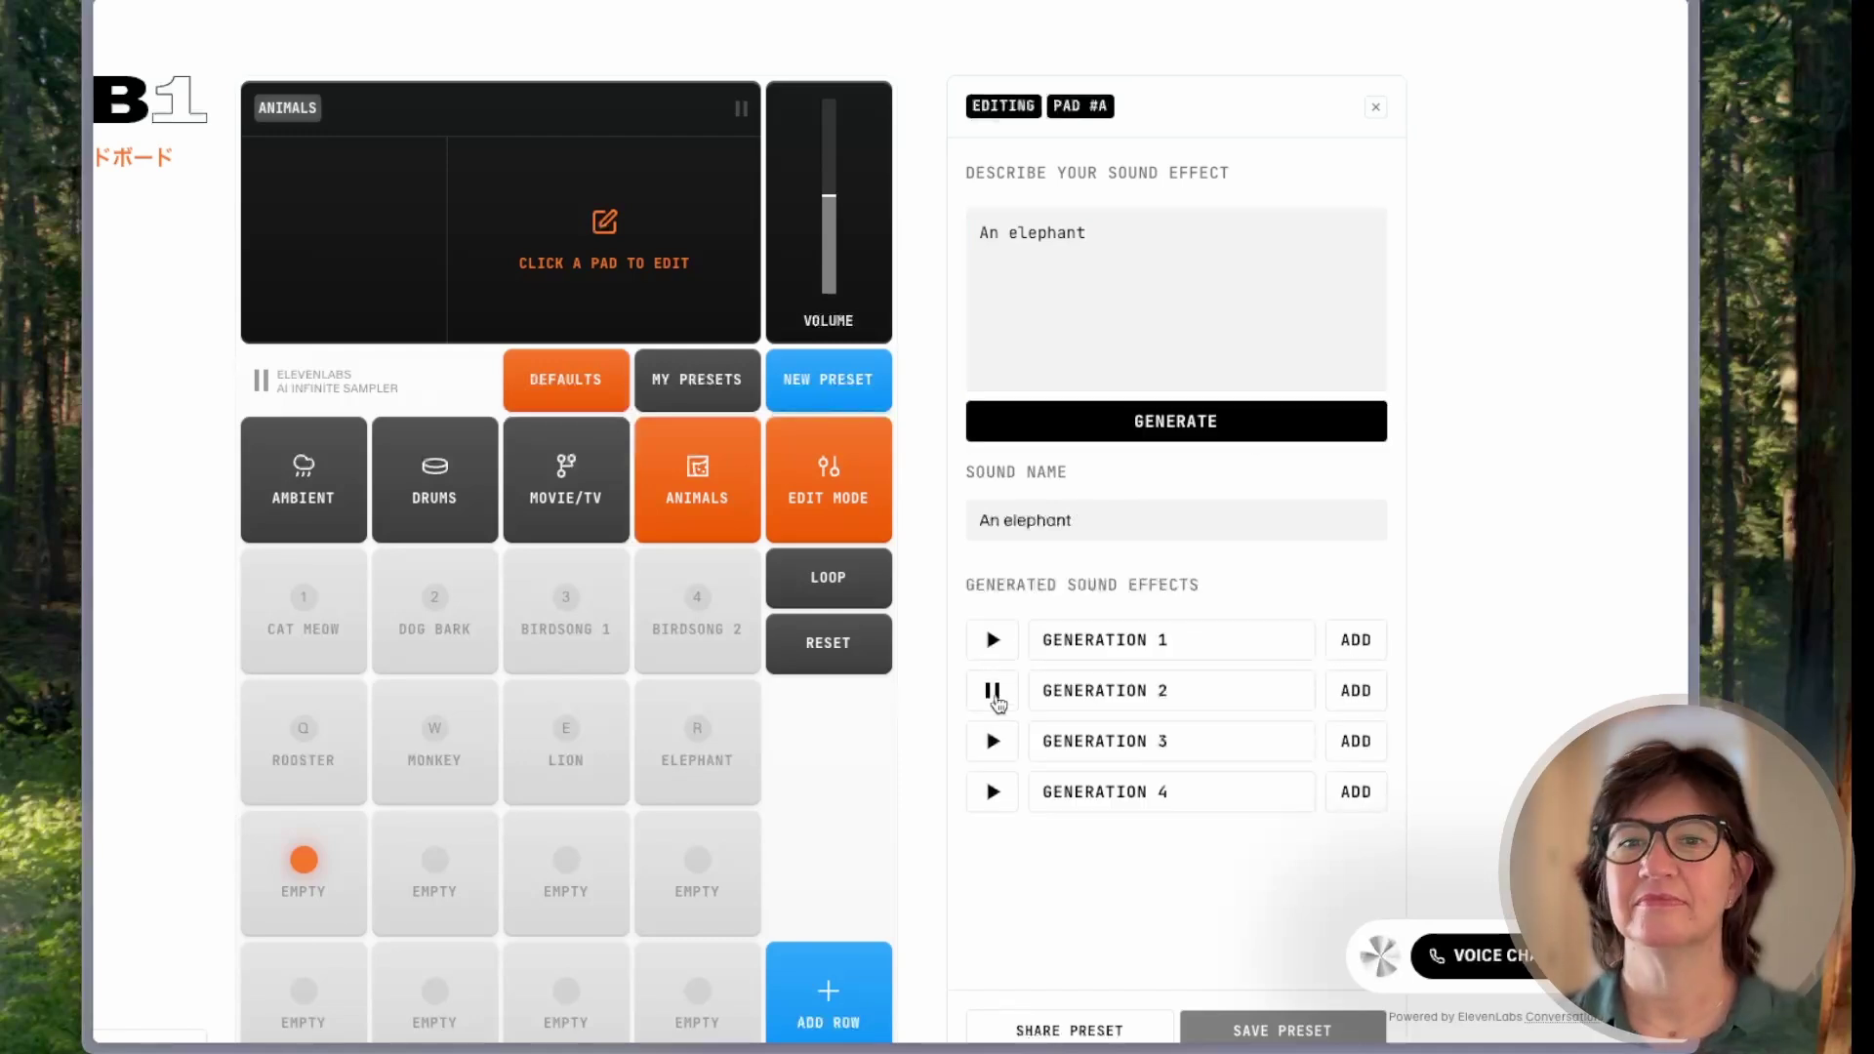
{"action": "left_click", "coordinate": [994, 744]}
{"action": "left_click", "coordinate": [995, 794]}
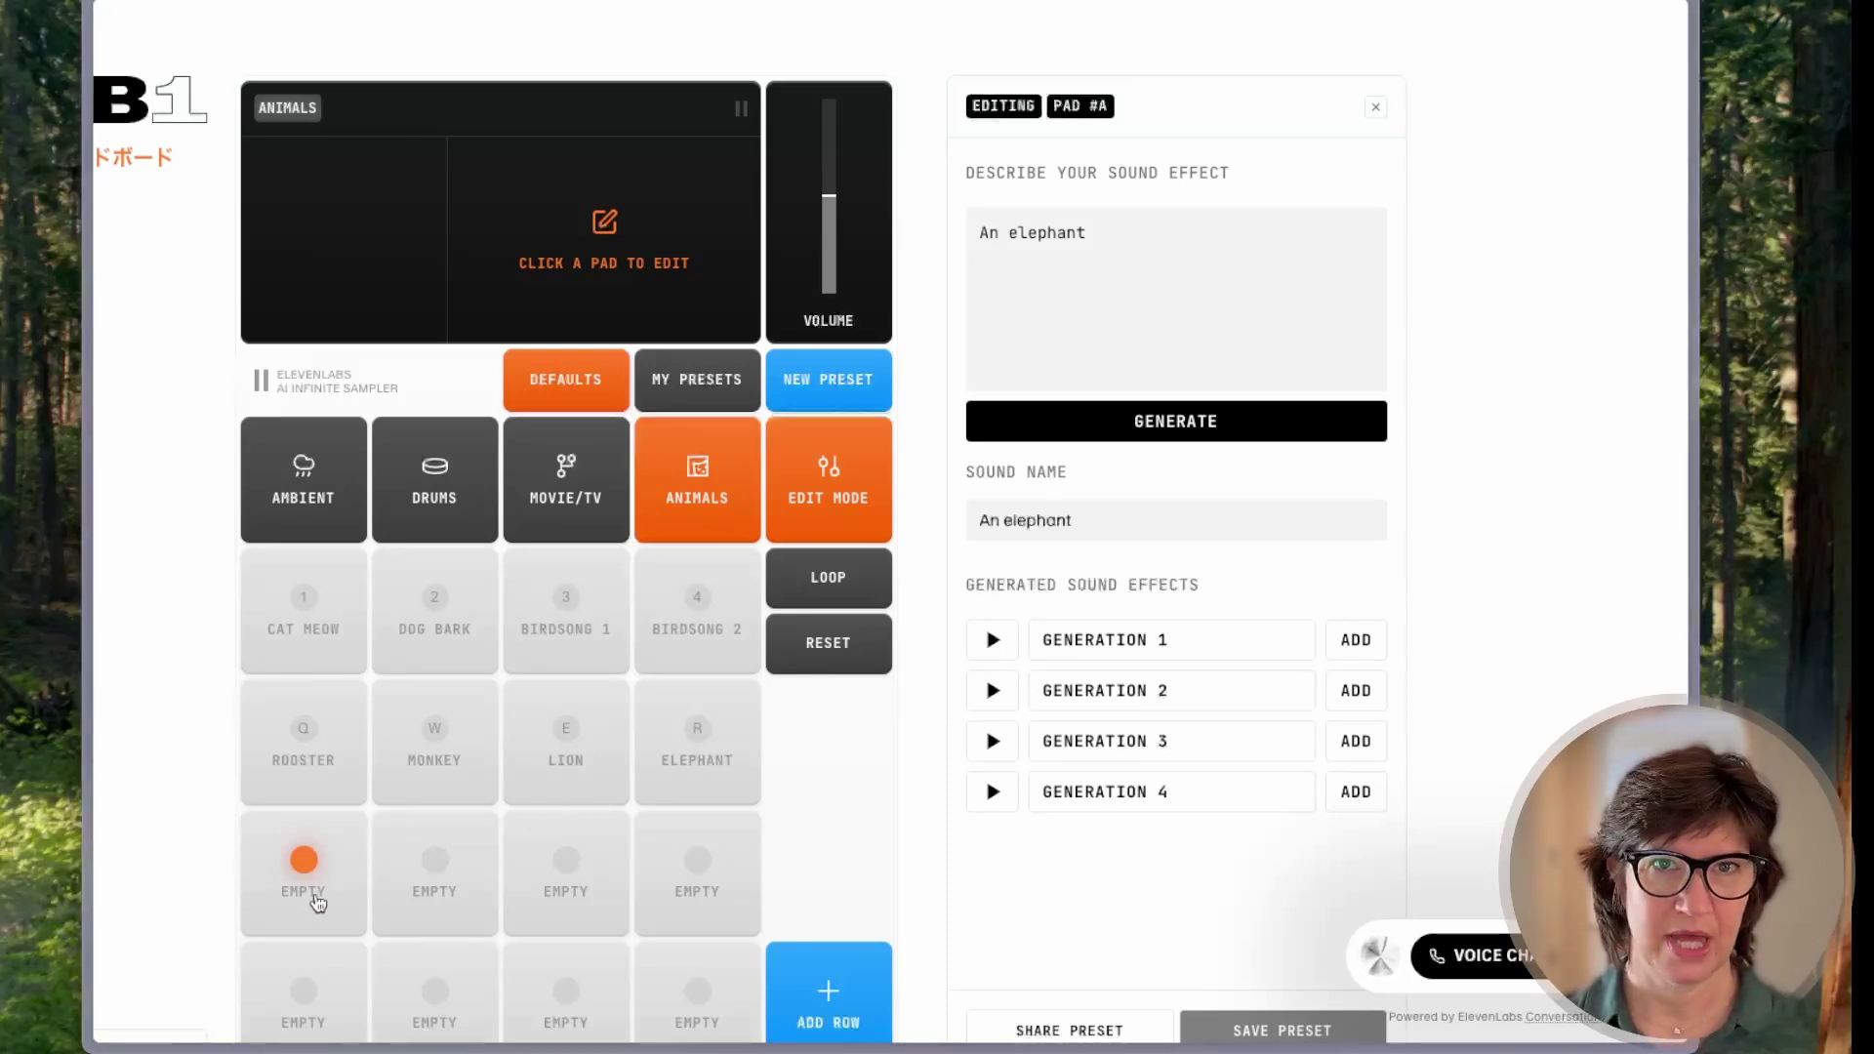
{"action": "left_click", "coordinate": [1365, 646]}
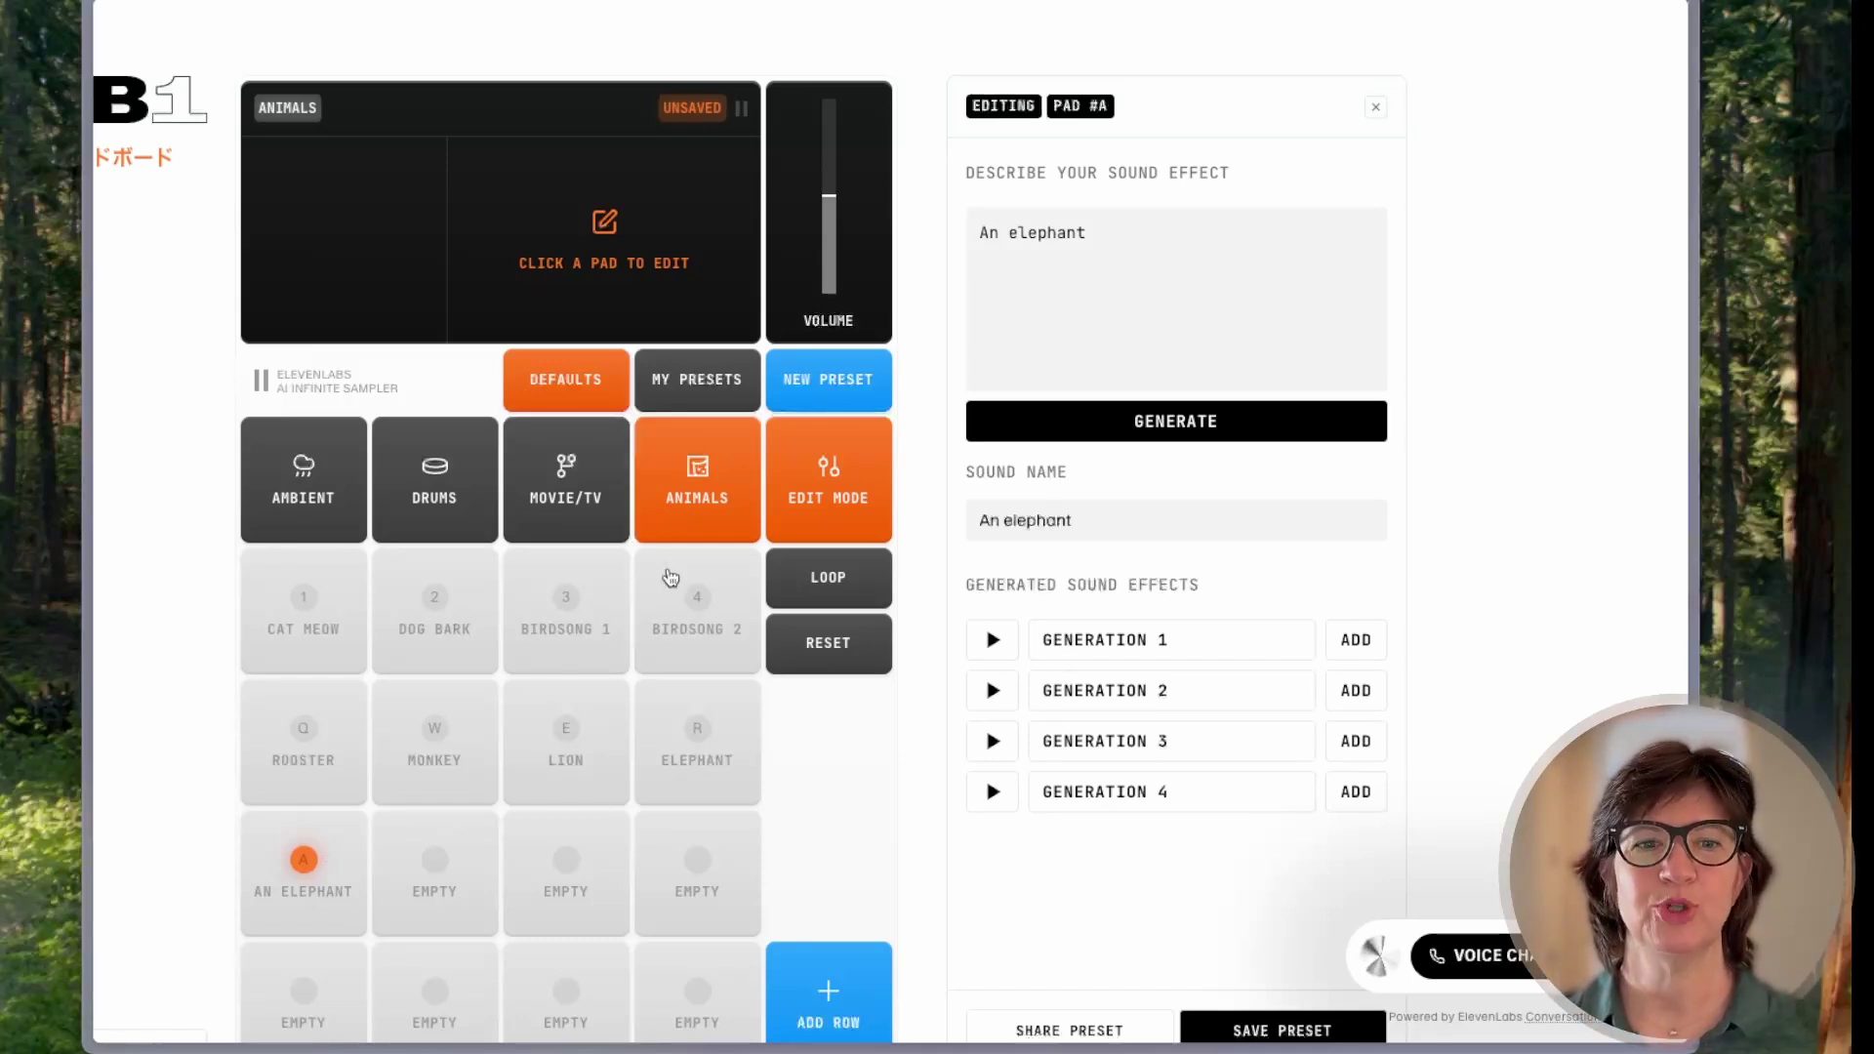
Save the edited Animals preset, and play its new An Elephant pad and the Rooster pad outside edit mode.
{"action": "scroll", "coordinate": [1025, 875], "scroll_direction": "down", "scroll_amount": 3}
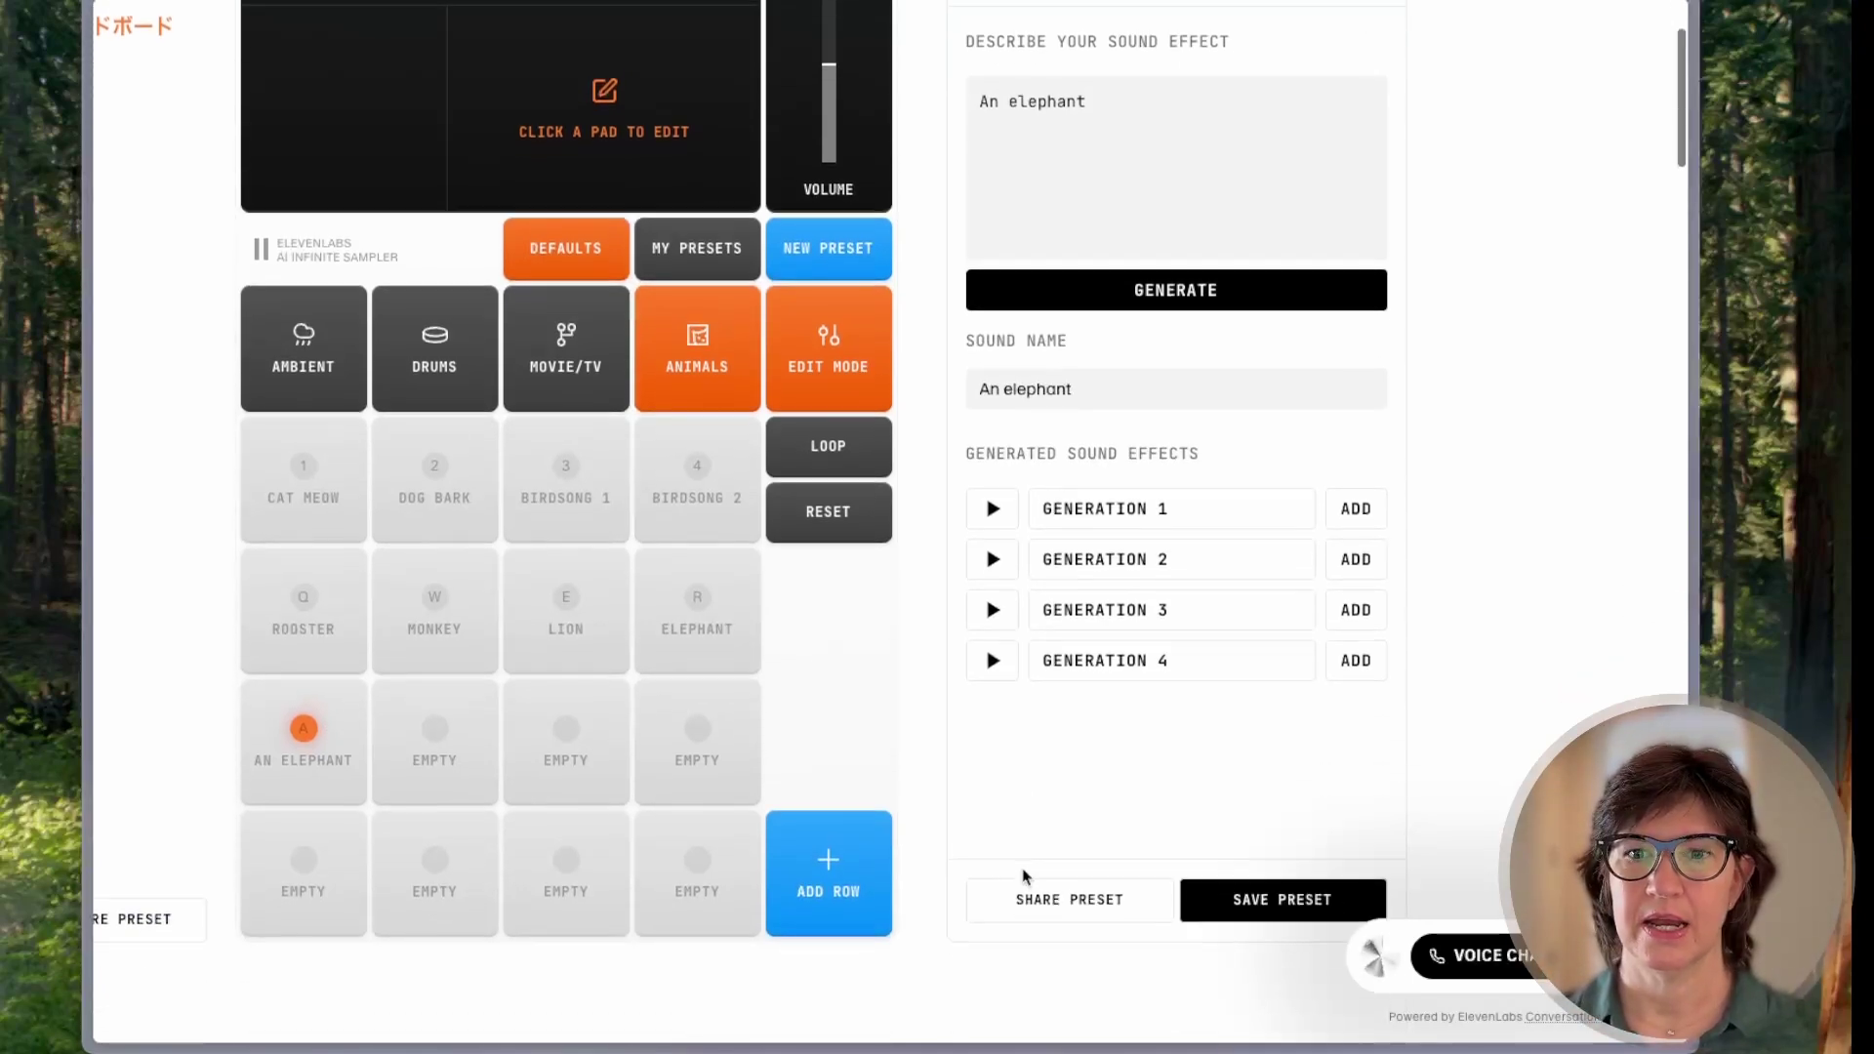
{"action": "left_click", "coordinate": [1288, 903]}
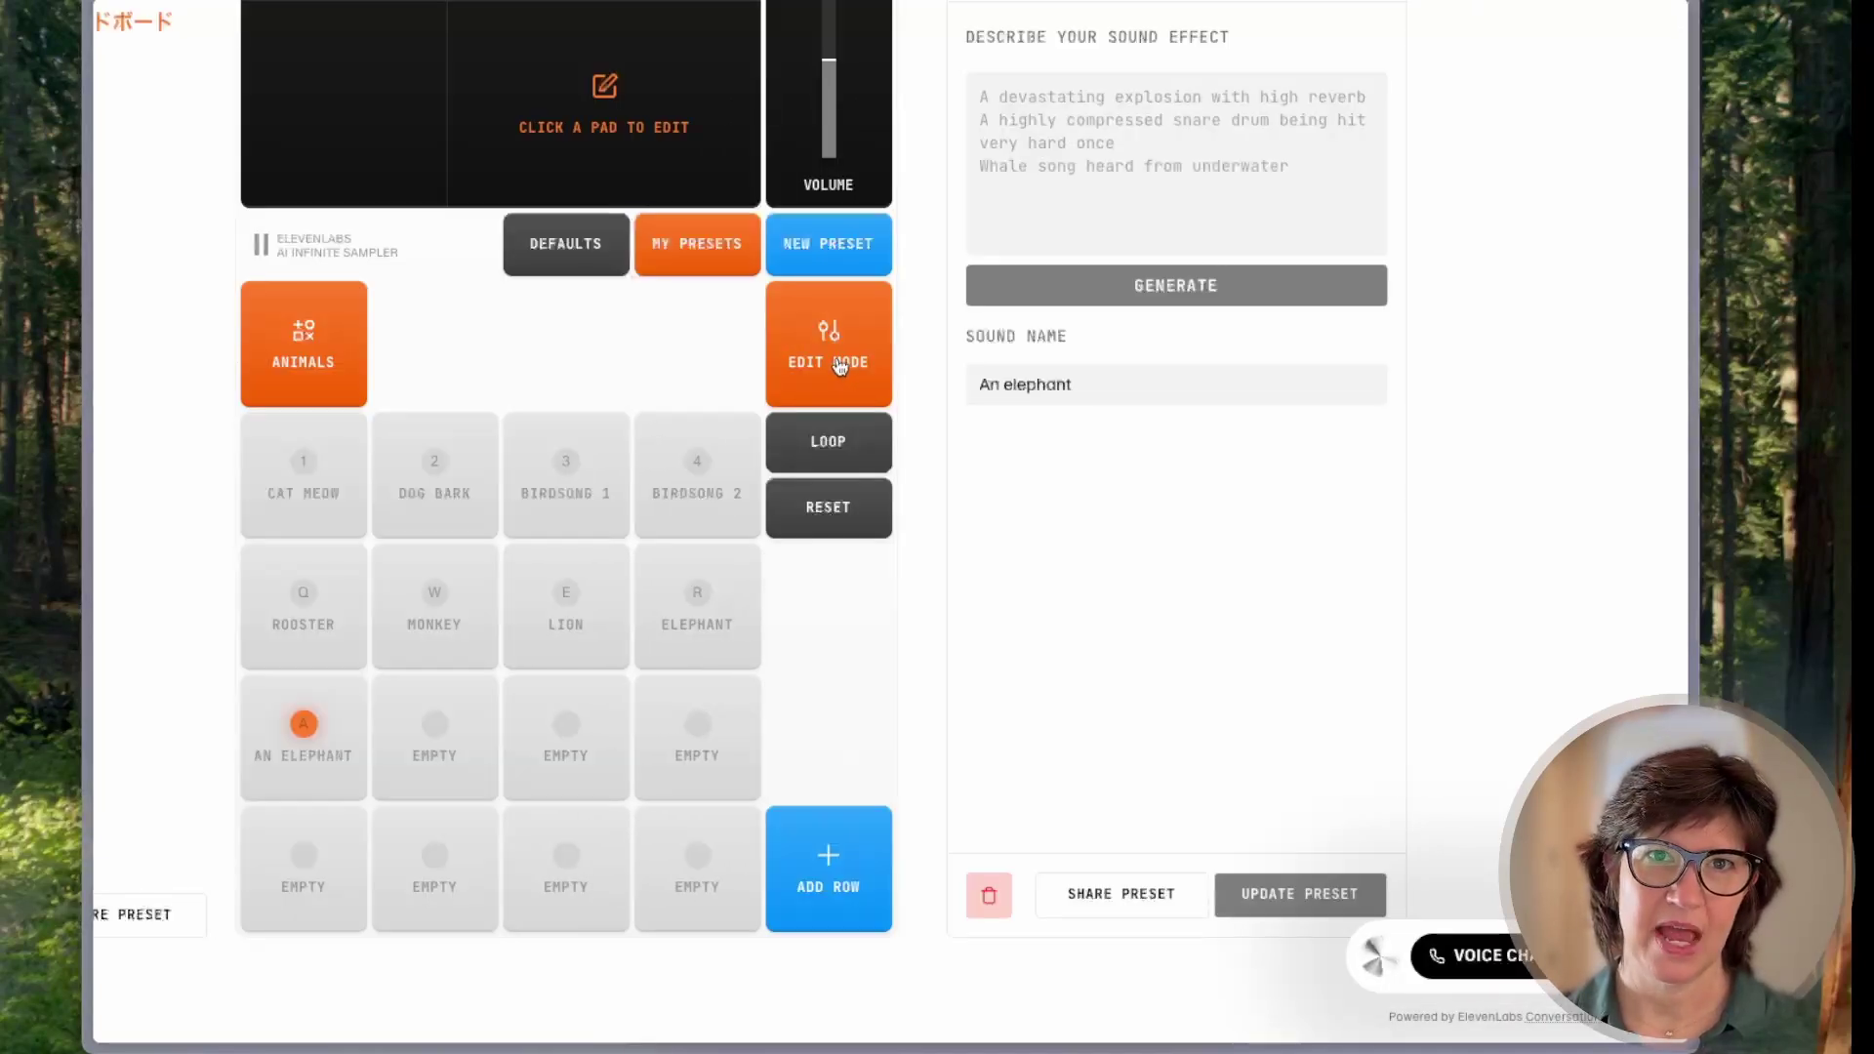
{"action": "left_click", "coordinate": [840, 366]}
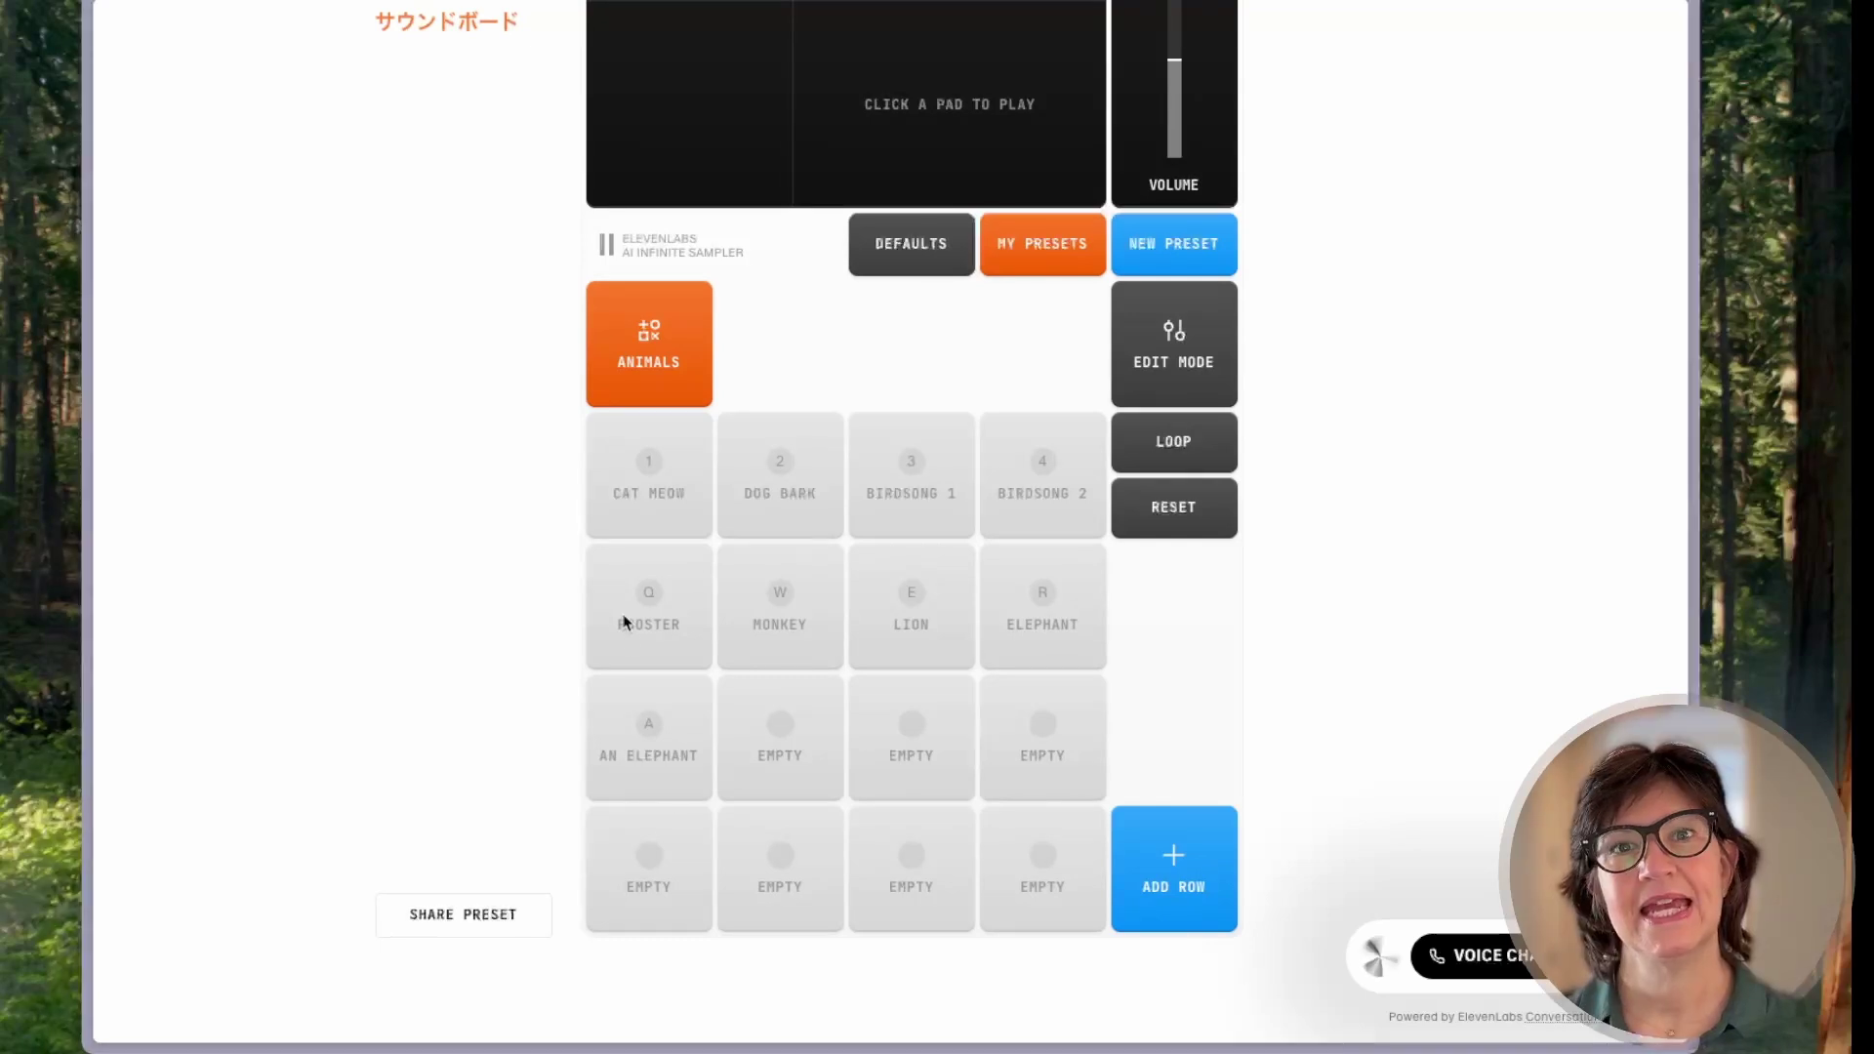
{"action": "left_click", "coordinate": [657, 759]}
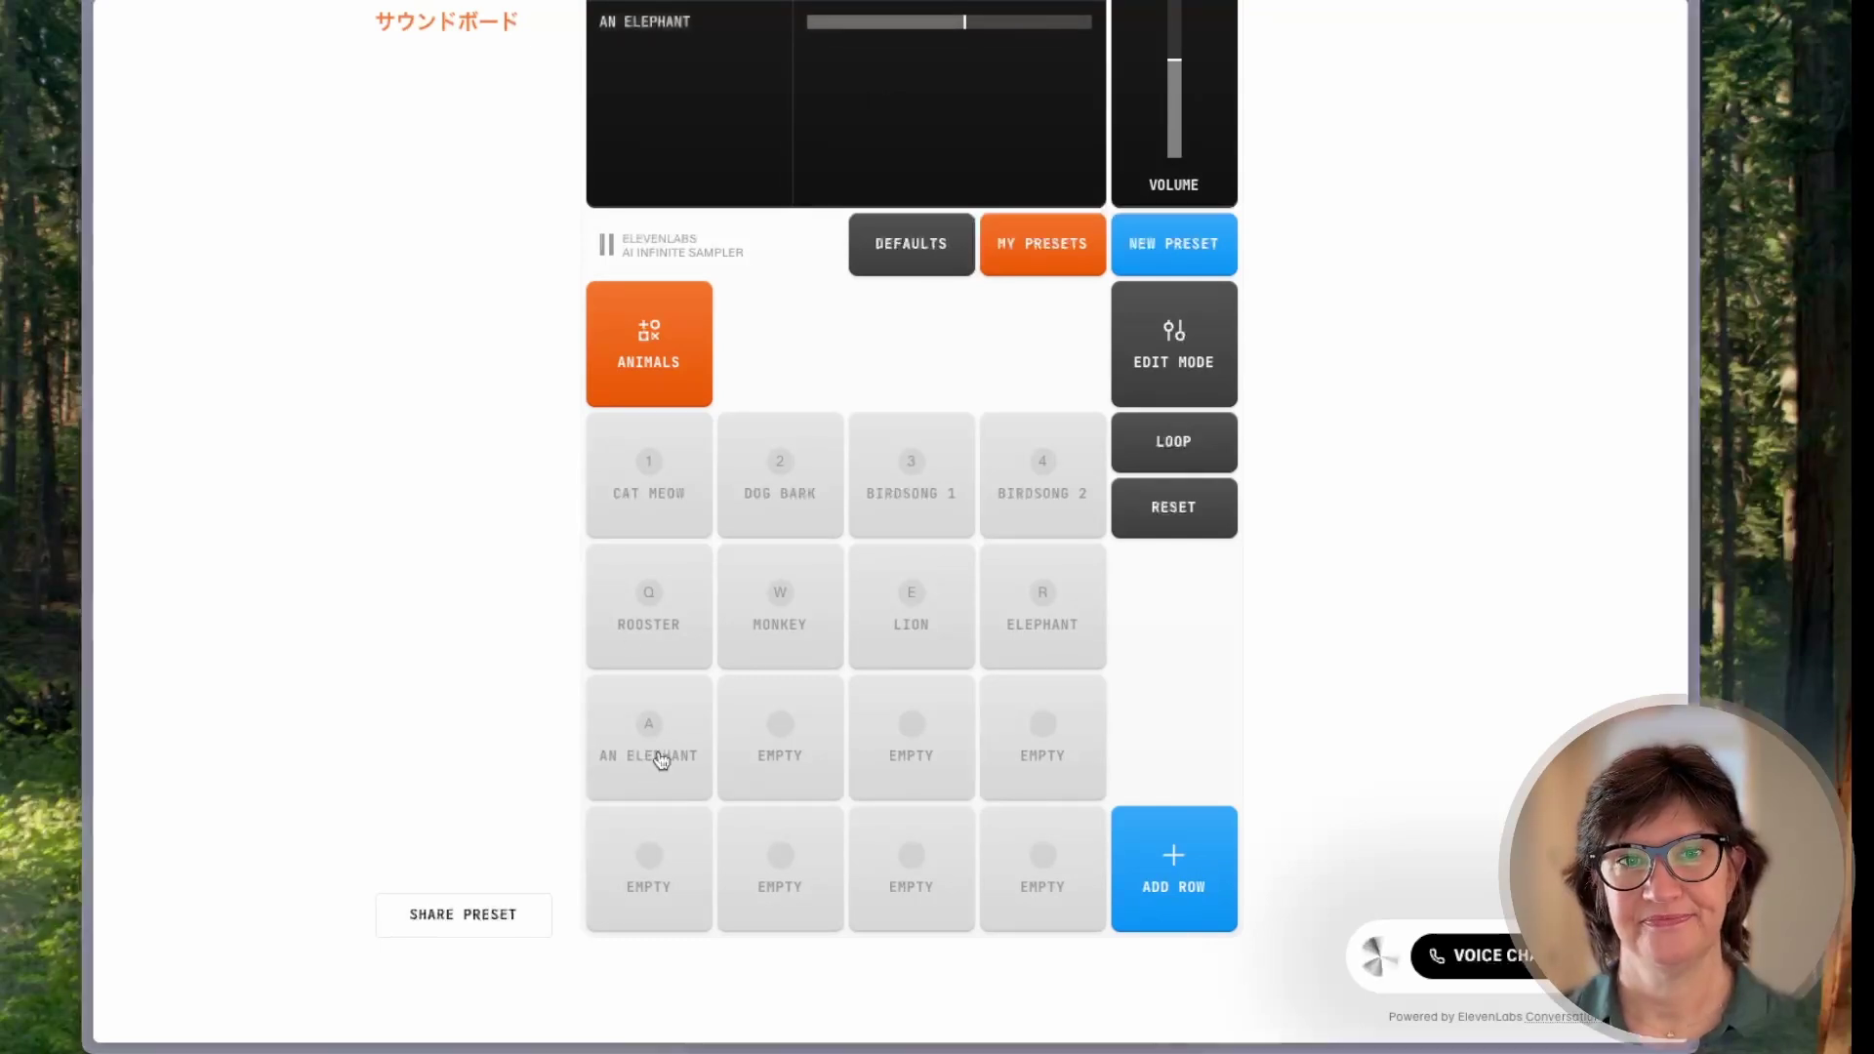
{"action": "left_click", "coordinate": [674, 623]}
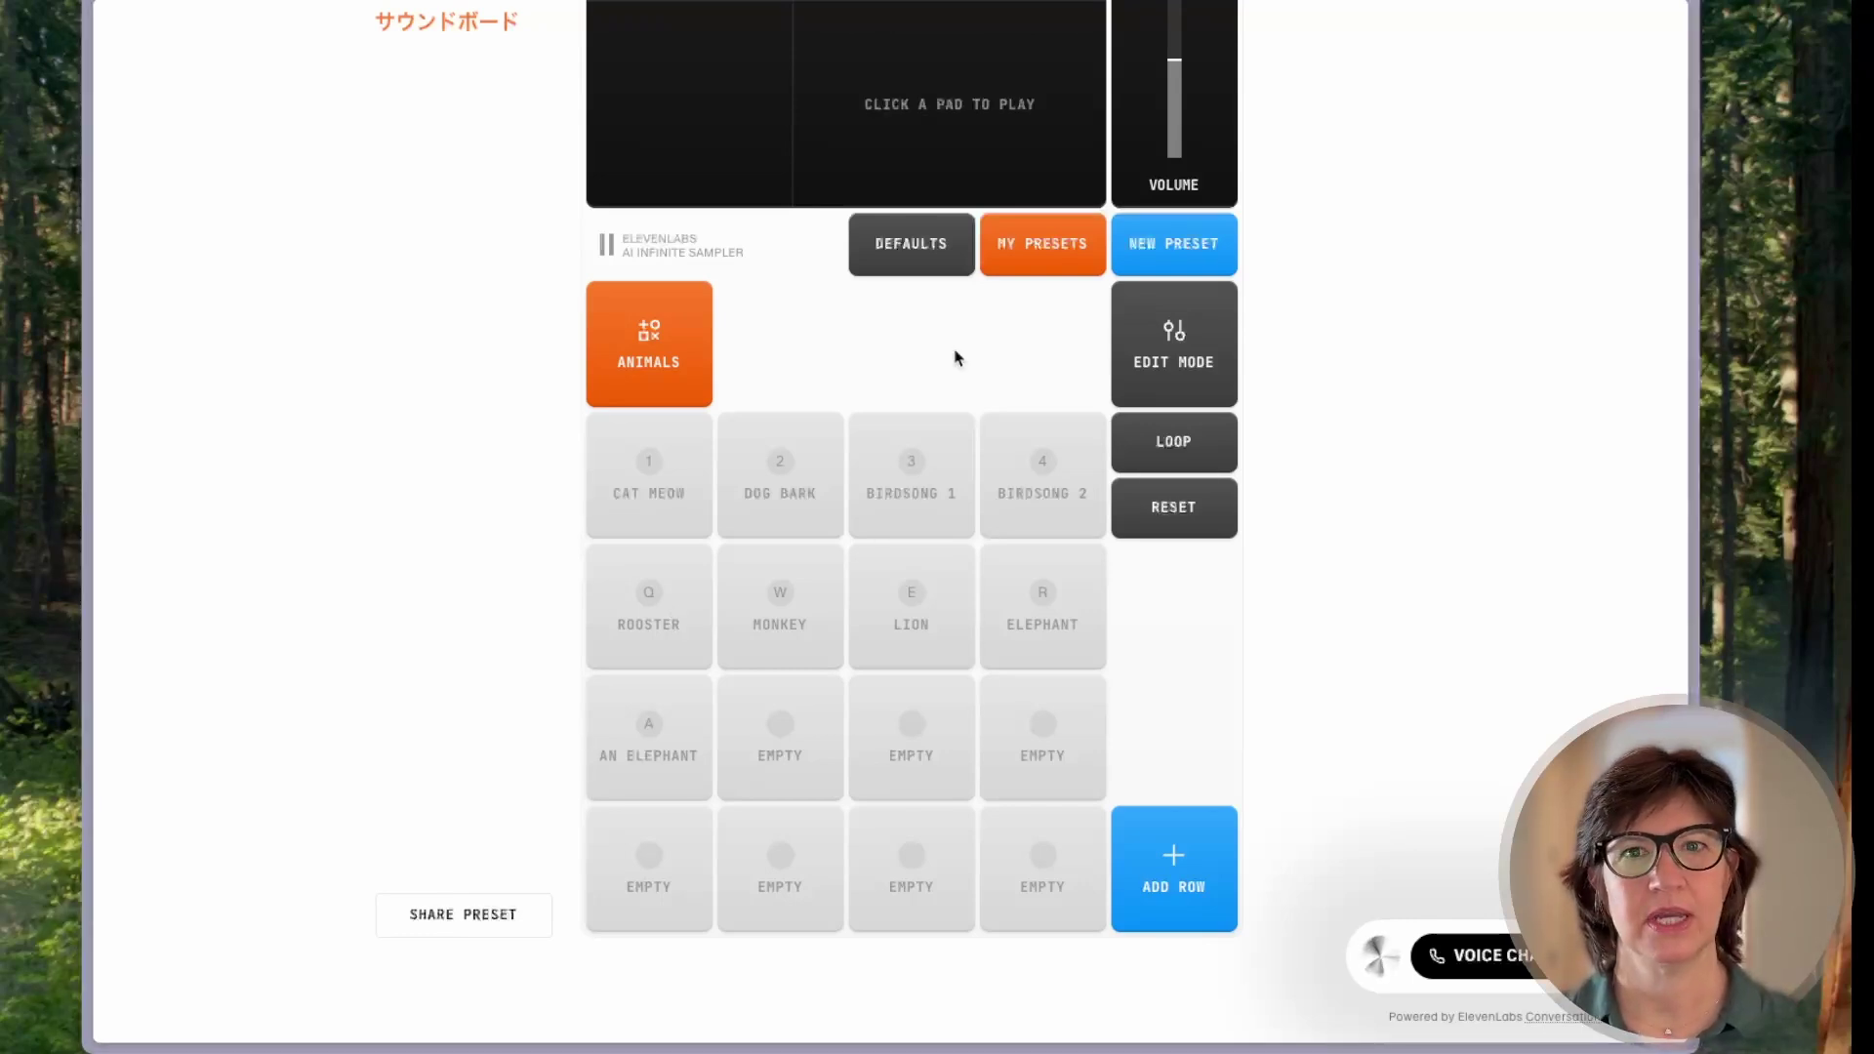
Create and save a new custom preset named "Test sounds".
{"action": "left_click", "coordinate": [1176, 246]}
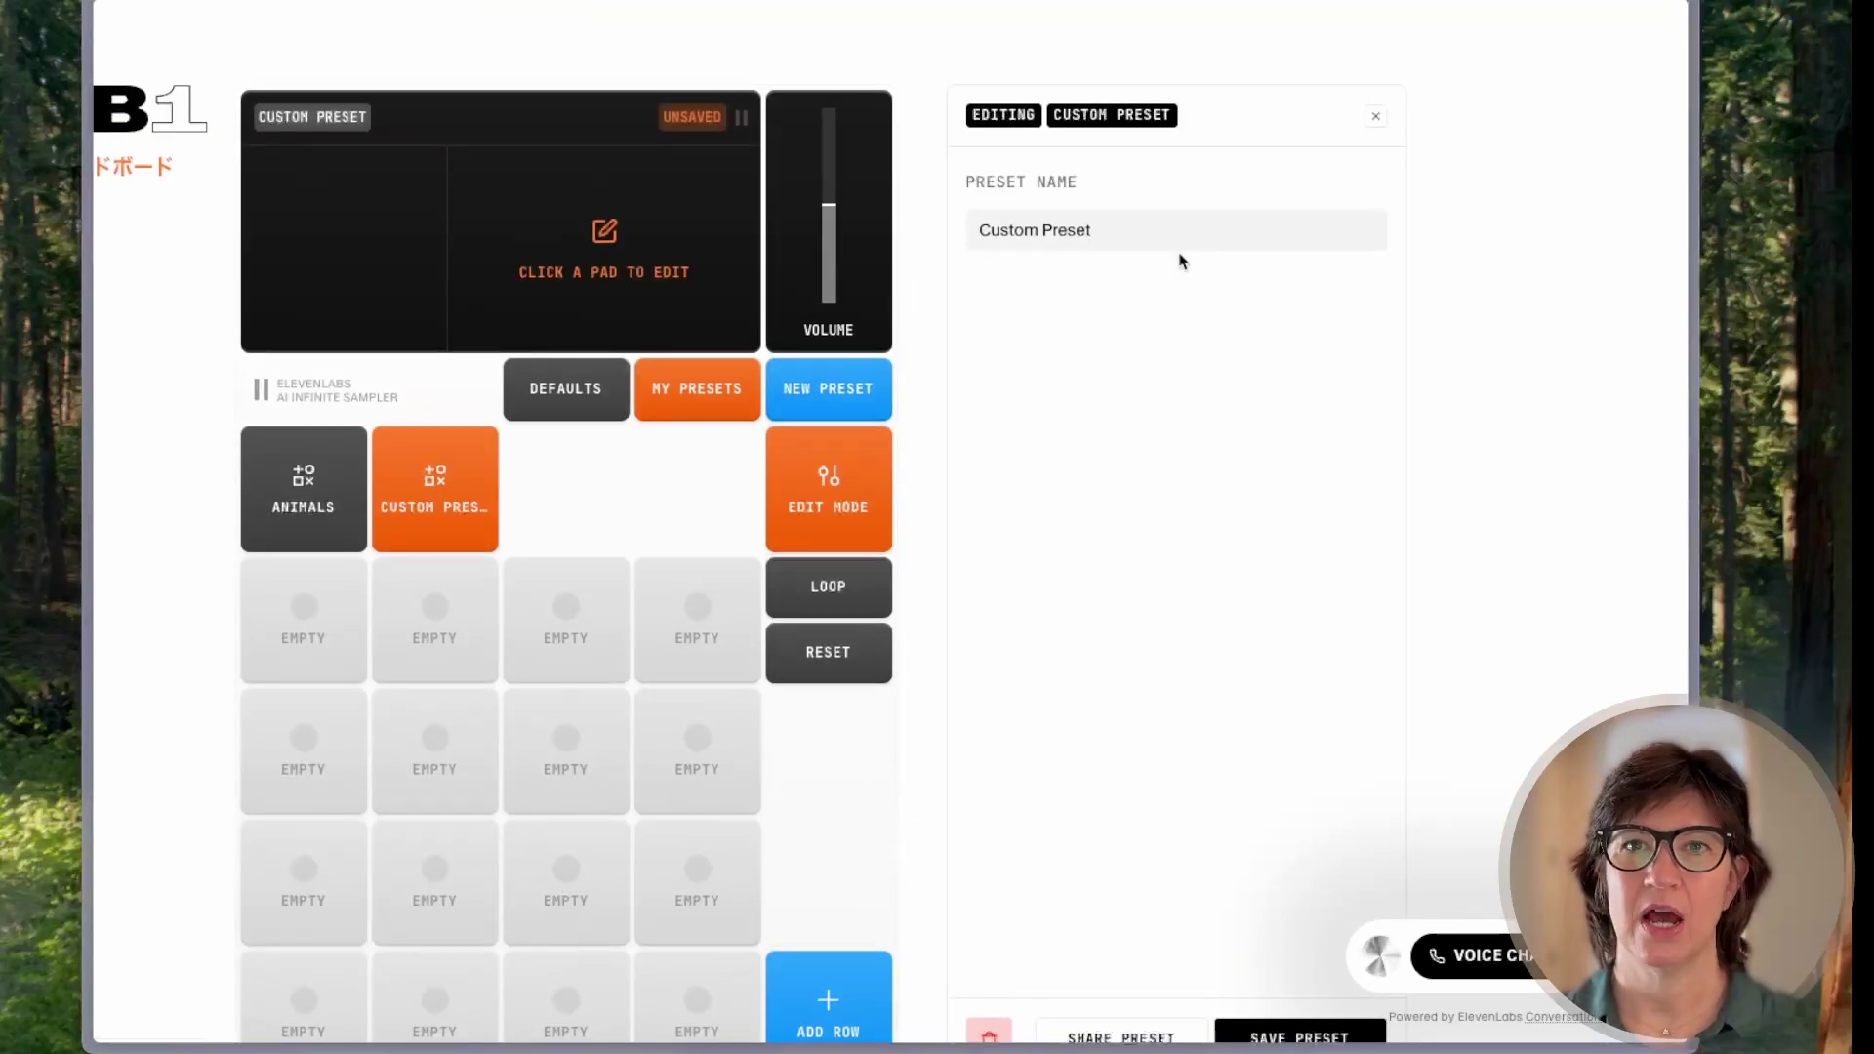
{"action": "left_click_drag", "start_coordinate": [1112, 234], "coordinate": [965, 231]}
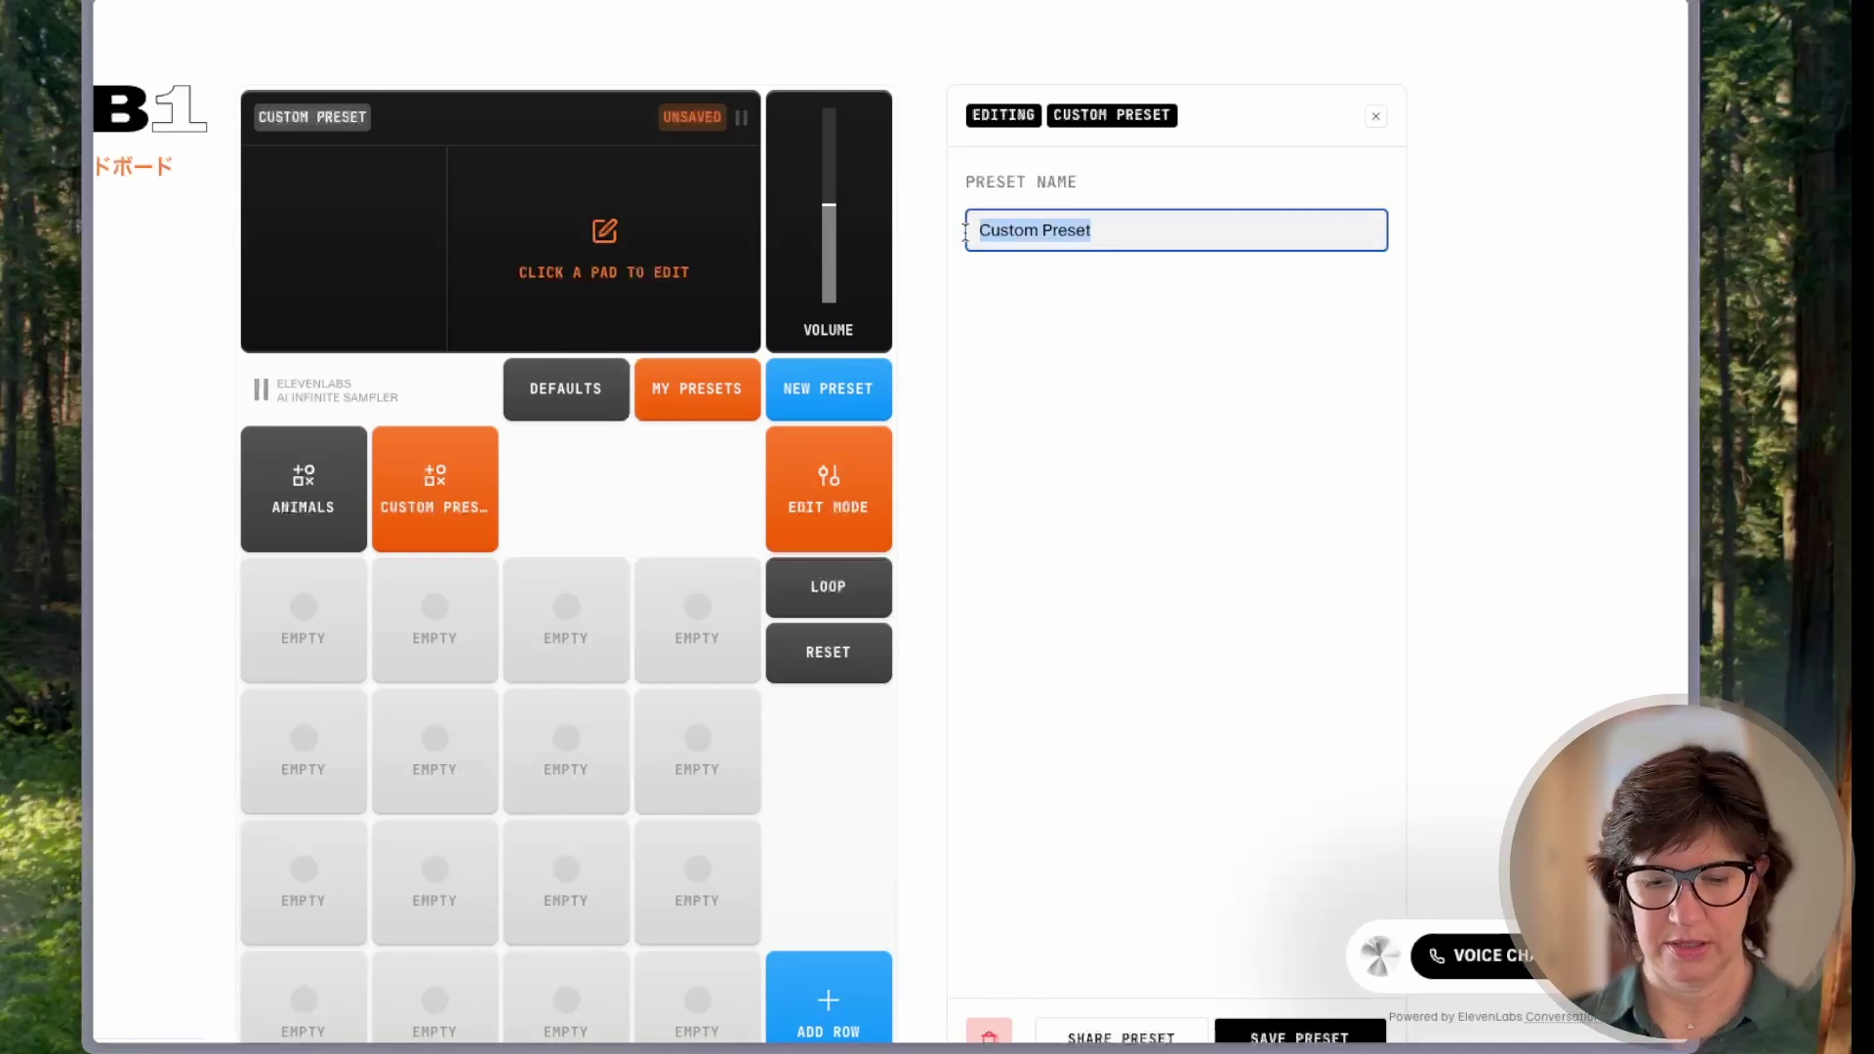
{"action": "type", "text": "Test sounds"}
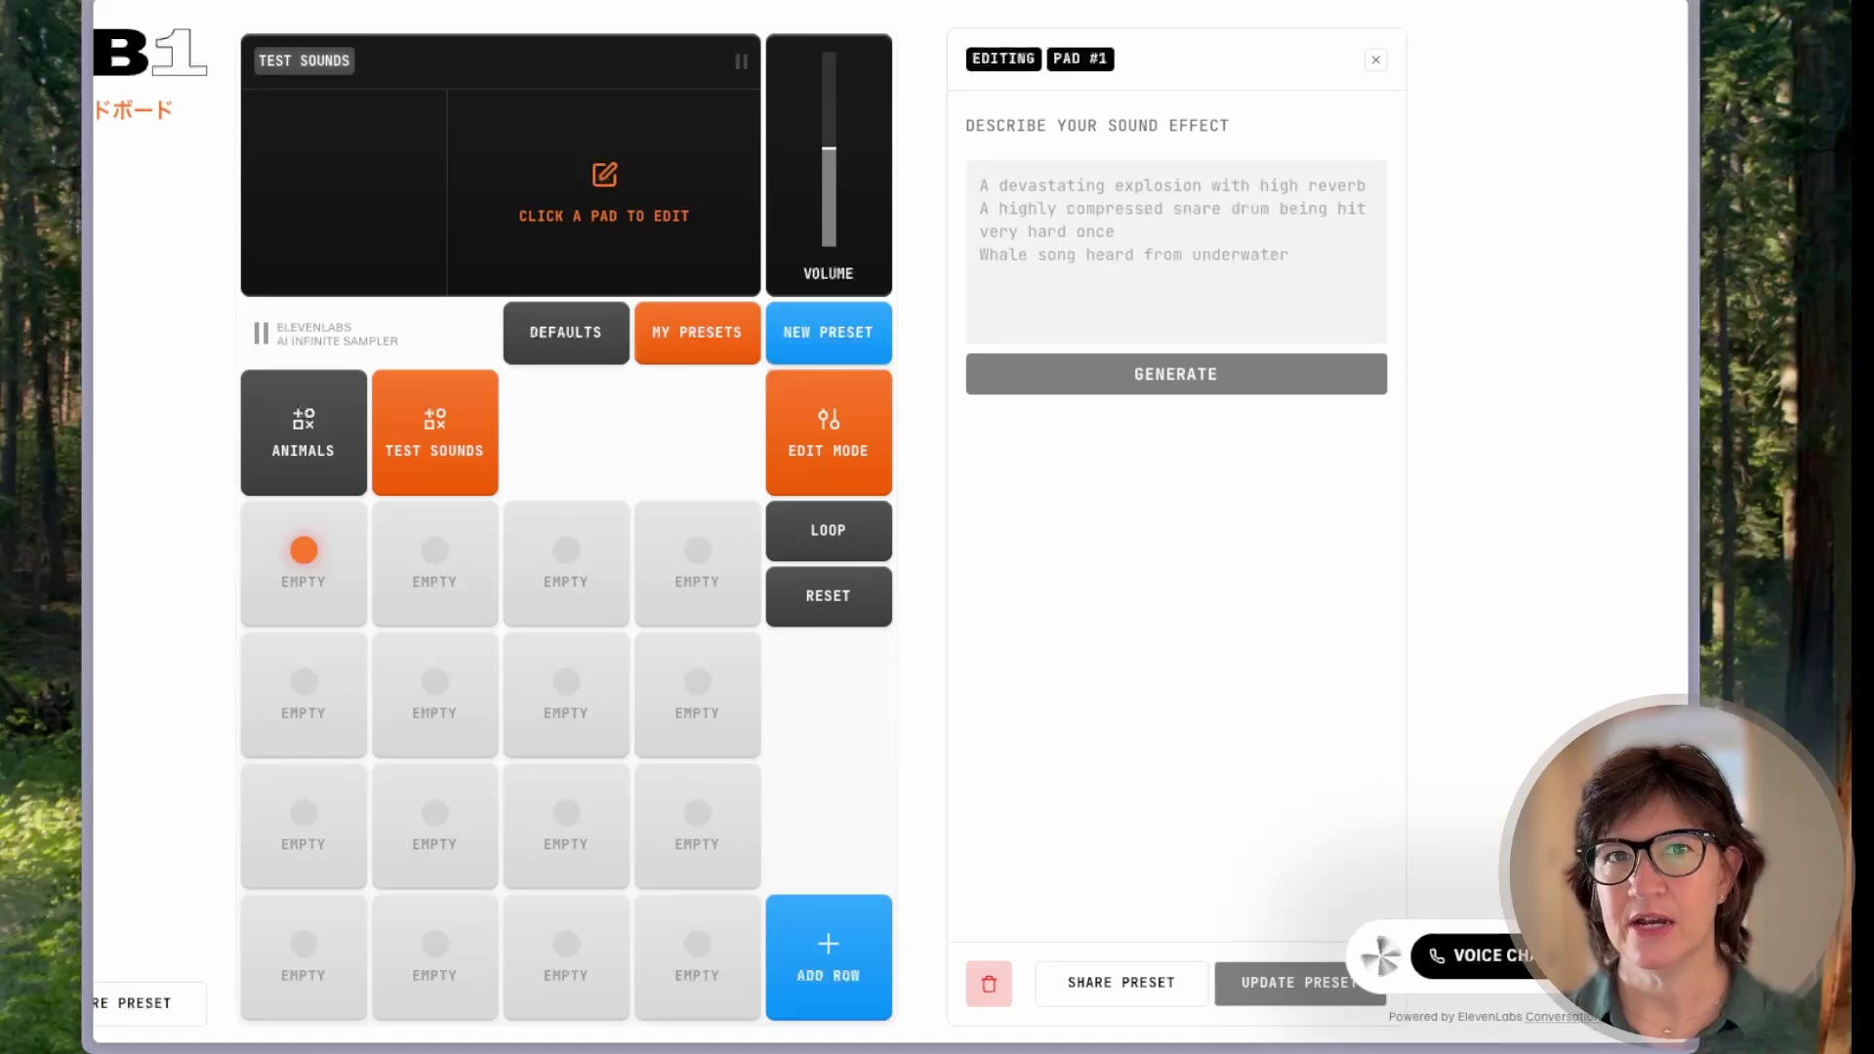
Generate effects for pad 1 from "A cardboard box being opened." and, after previewing all four, add Generation 3.
{"action": "left_click", "coordinate": [1122, 293]}
{"action": "key", "text": "alt+space"}
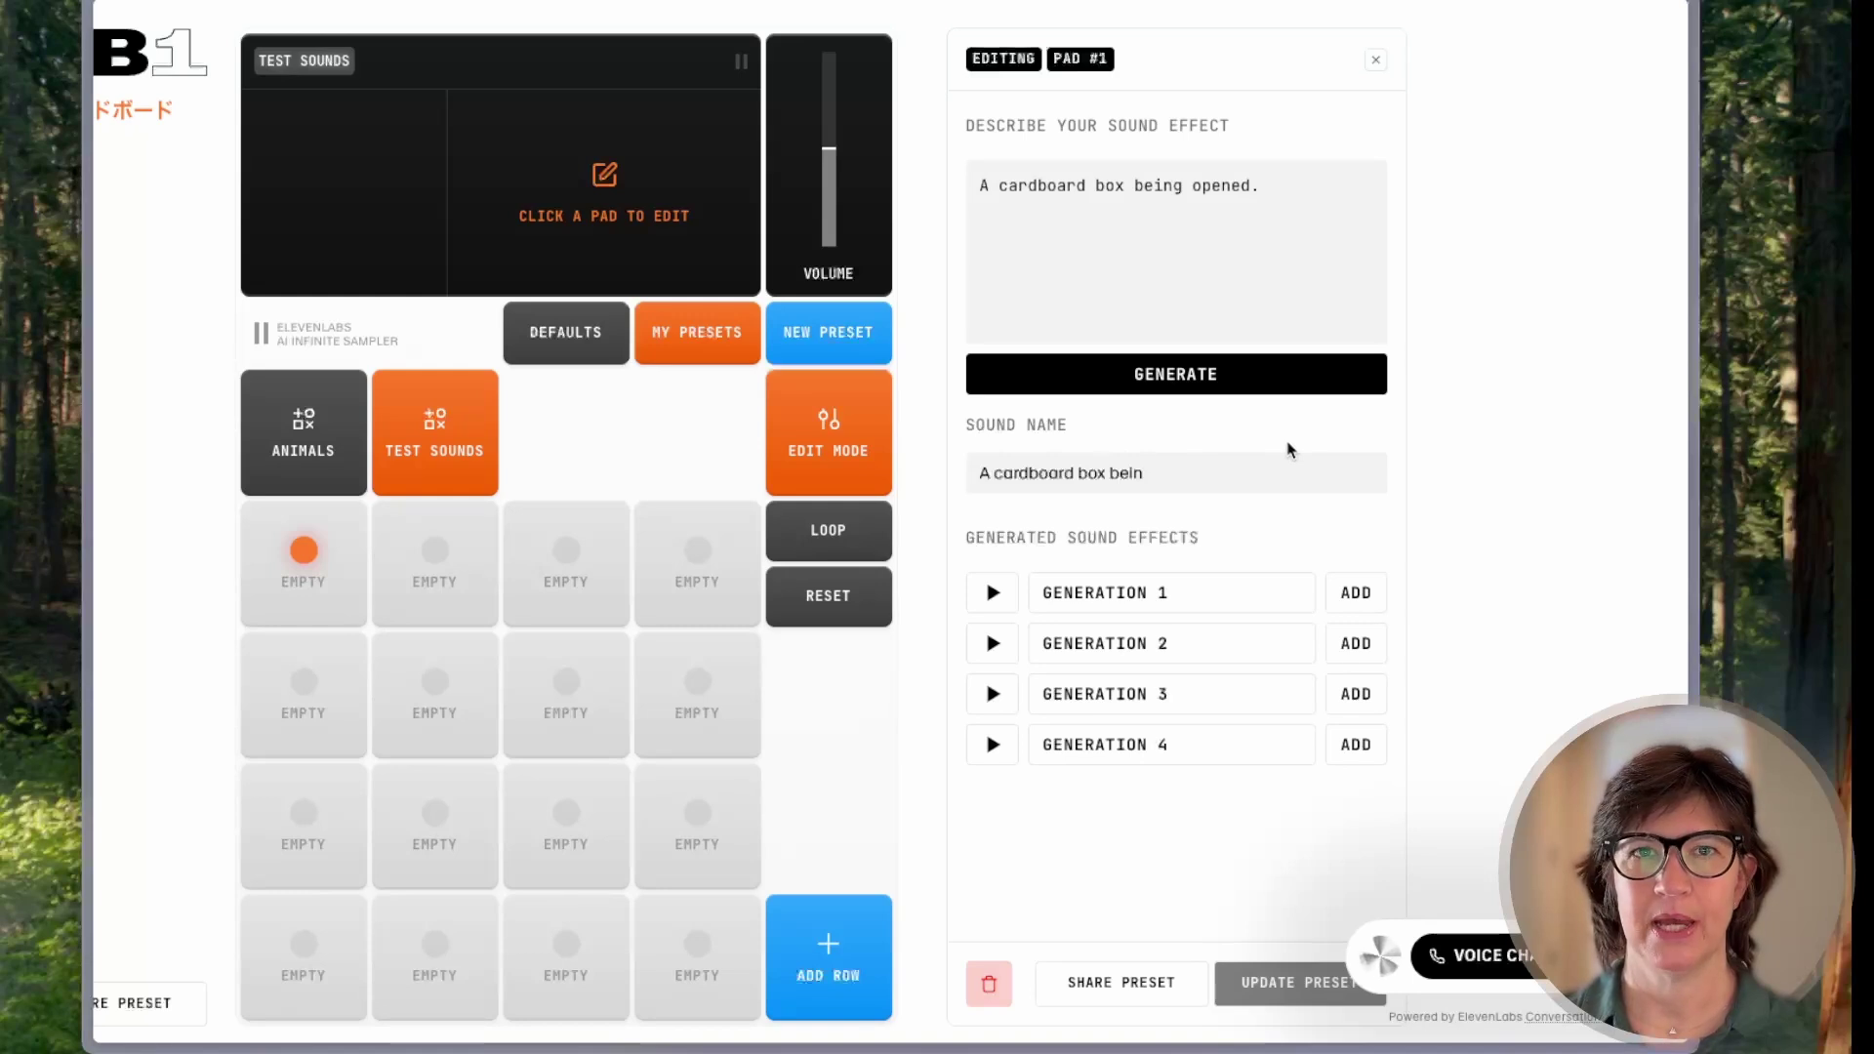
{"action": "left_click", "coordinate": [994, 597]}
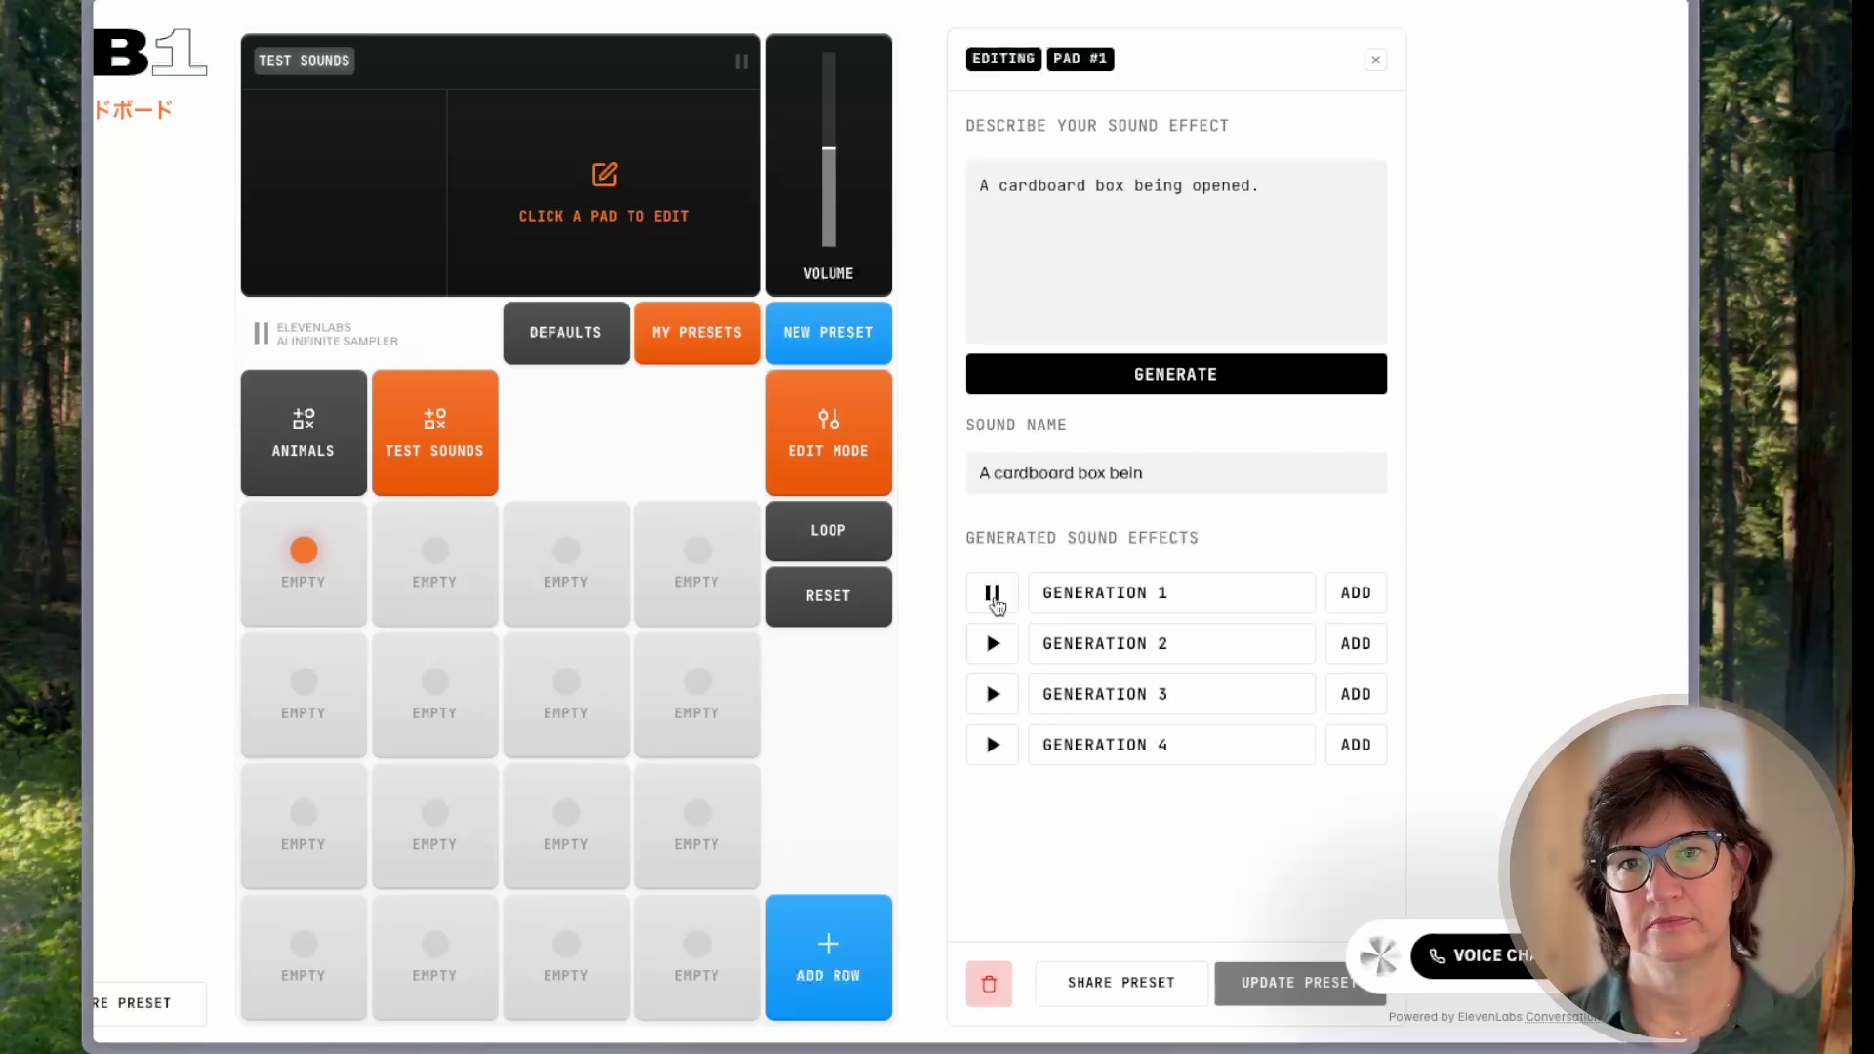
{"action": "left_click", "coordinate": [994, 645]}
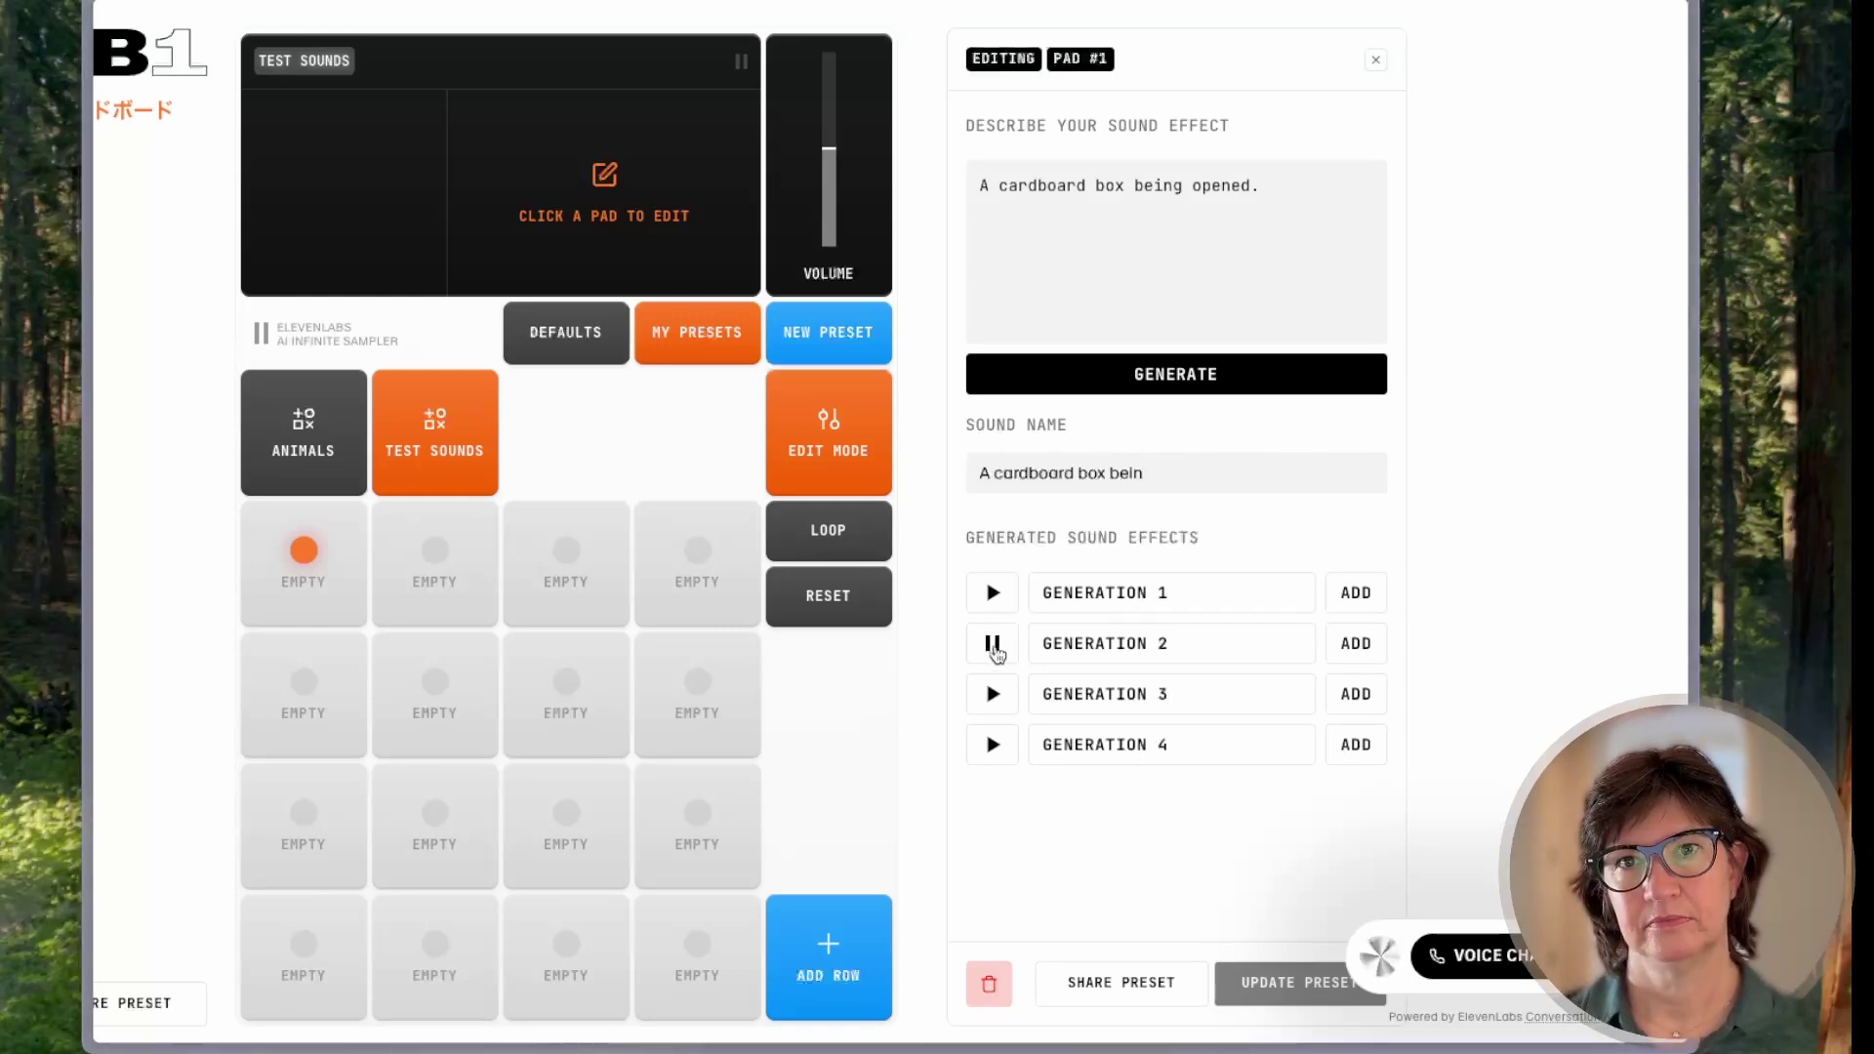
{"action": "left_click", "coordinate": [997, 704]}
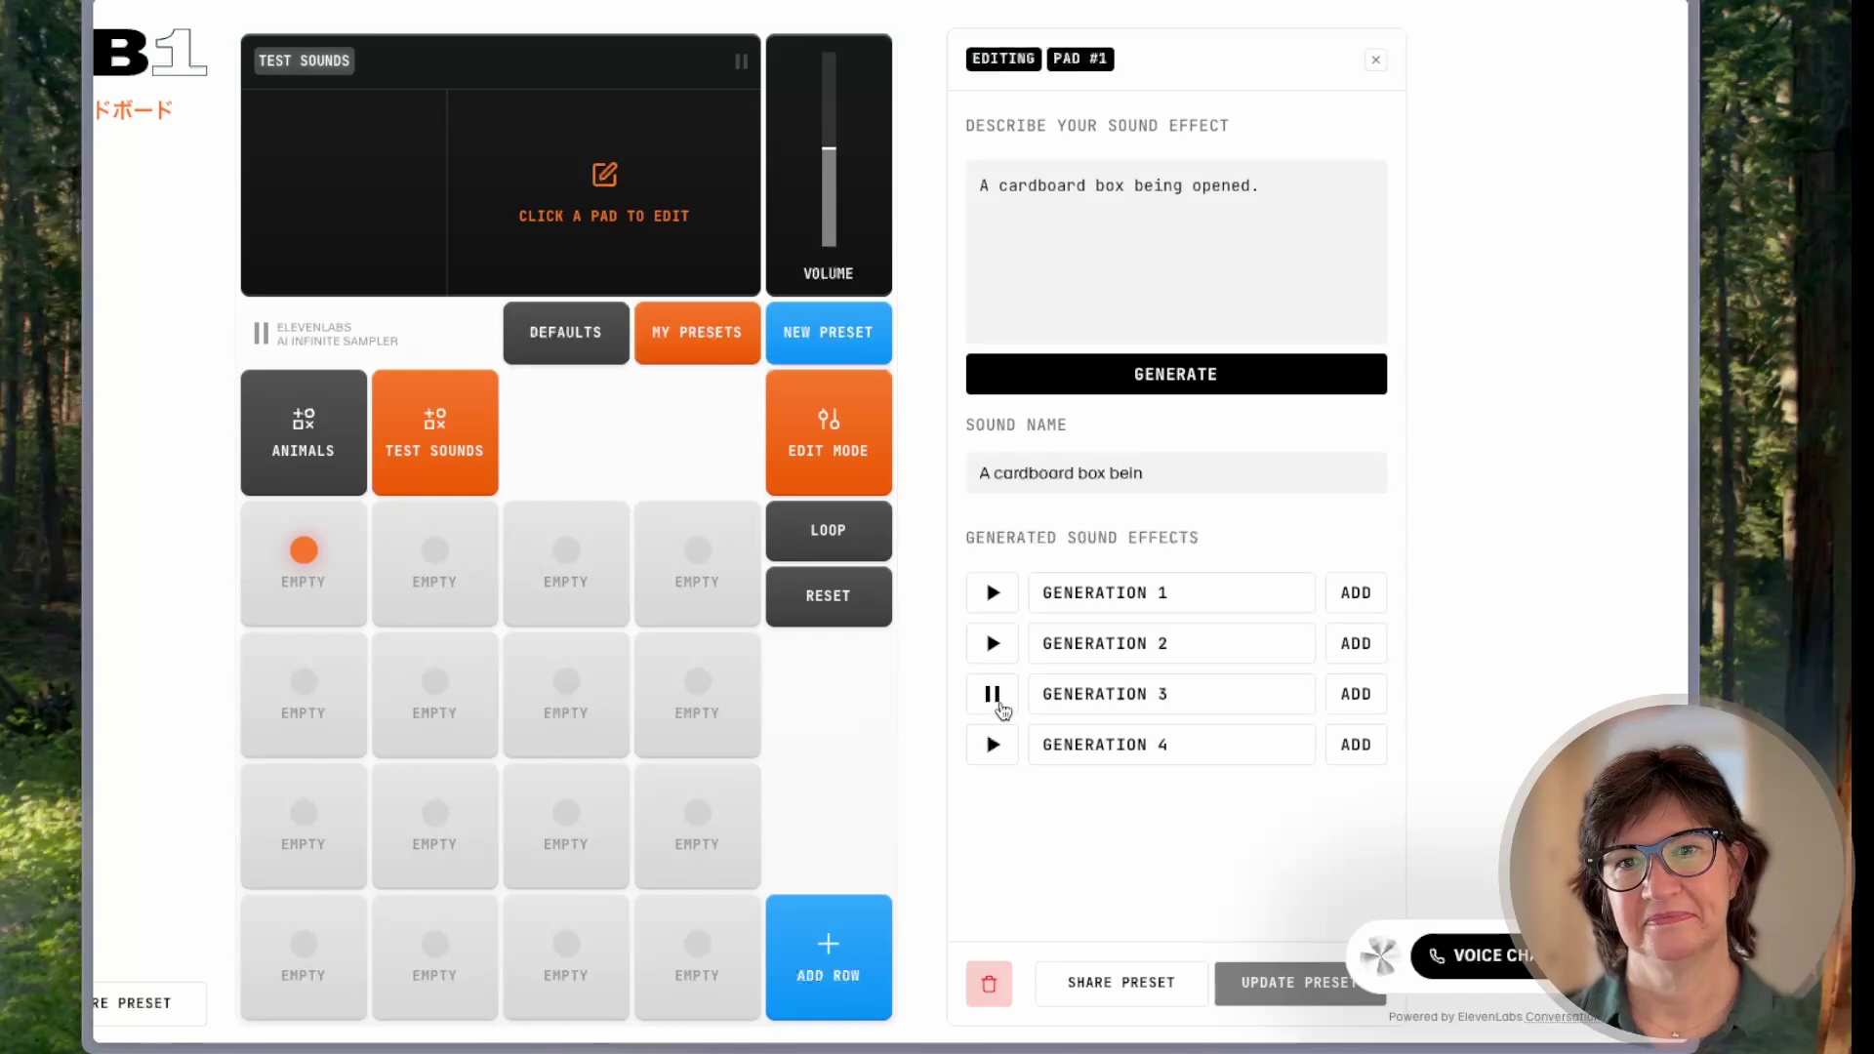
{"action": "left_click", "coordinate": [995, 754]}
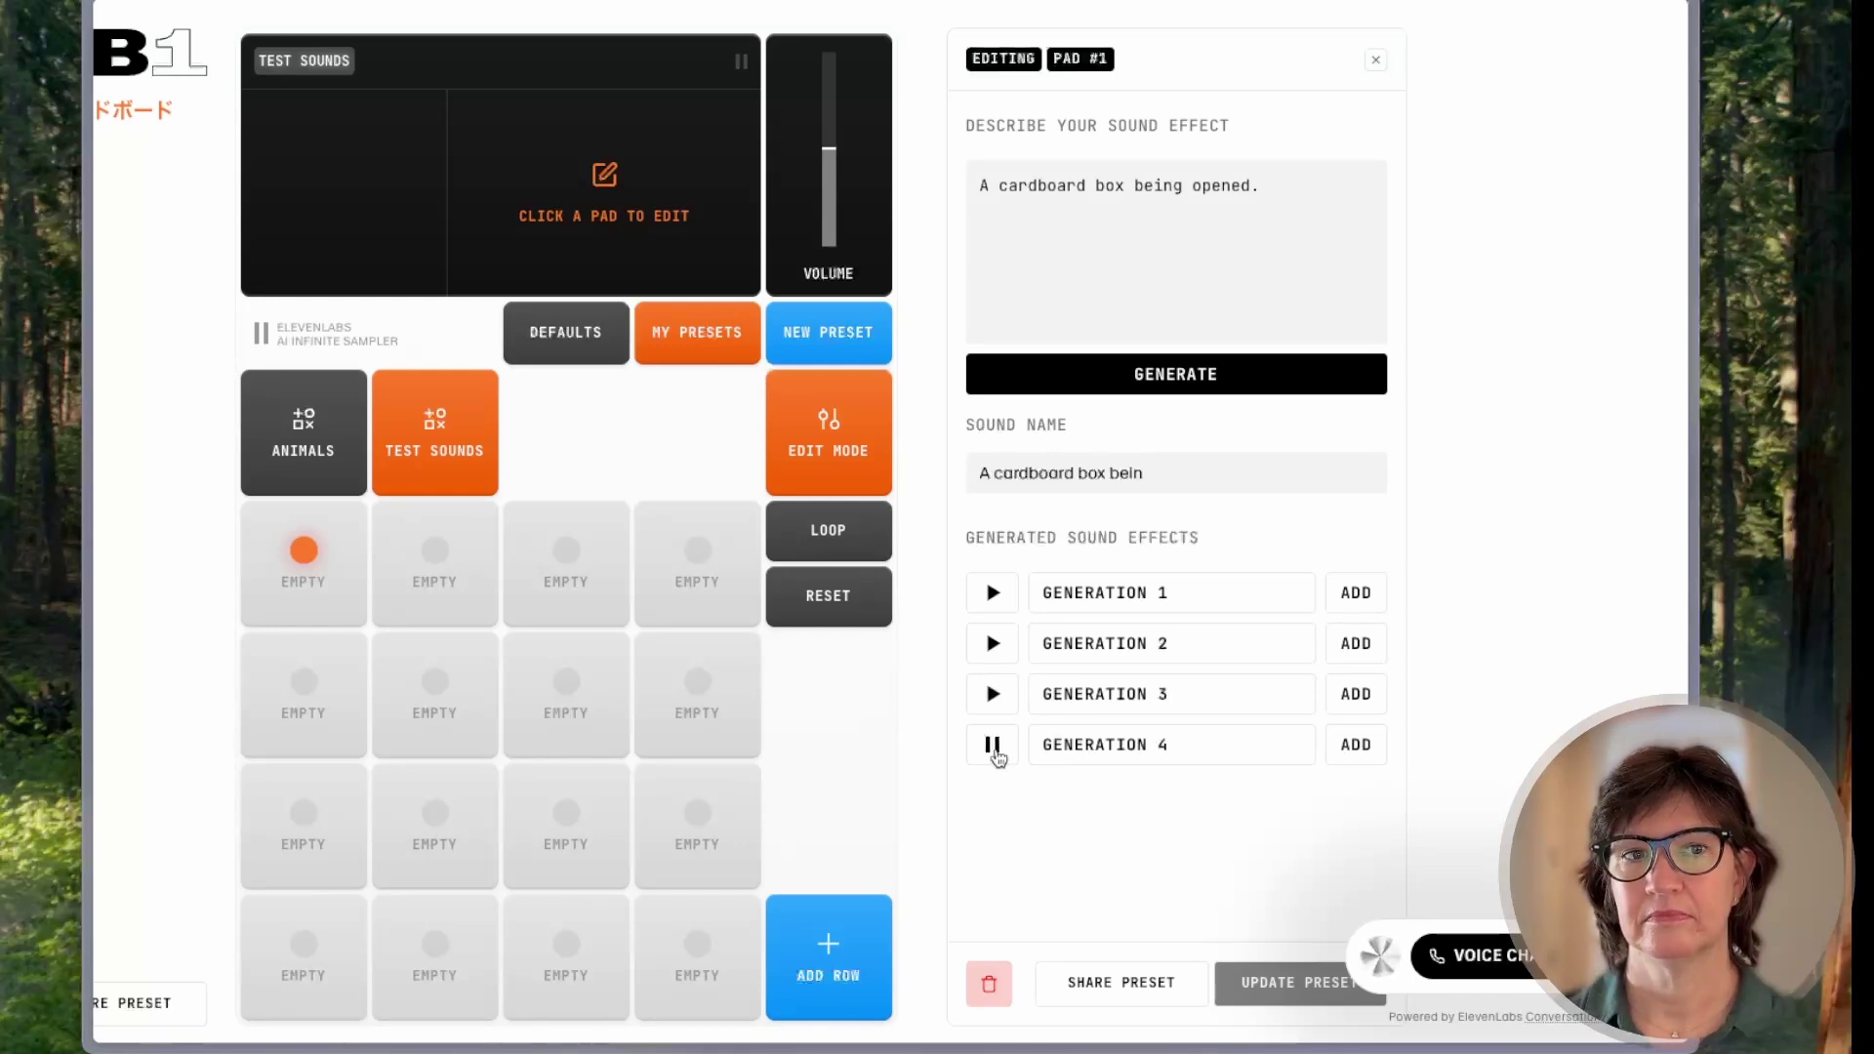
{"action": "left_click", "coordinate": [1356, 696]}
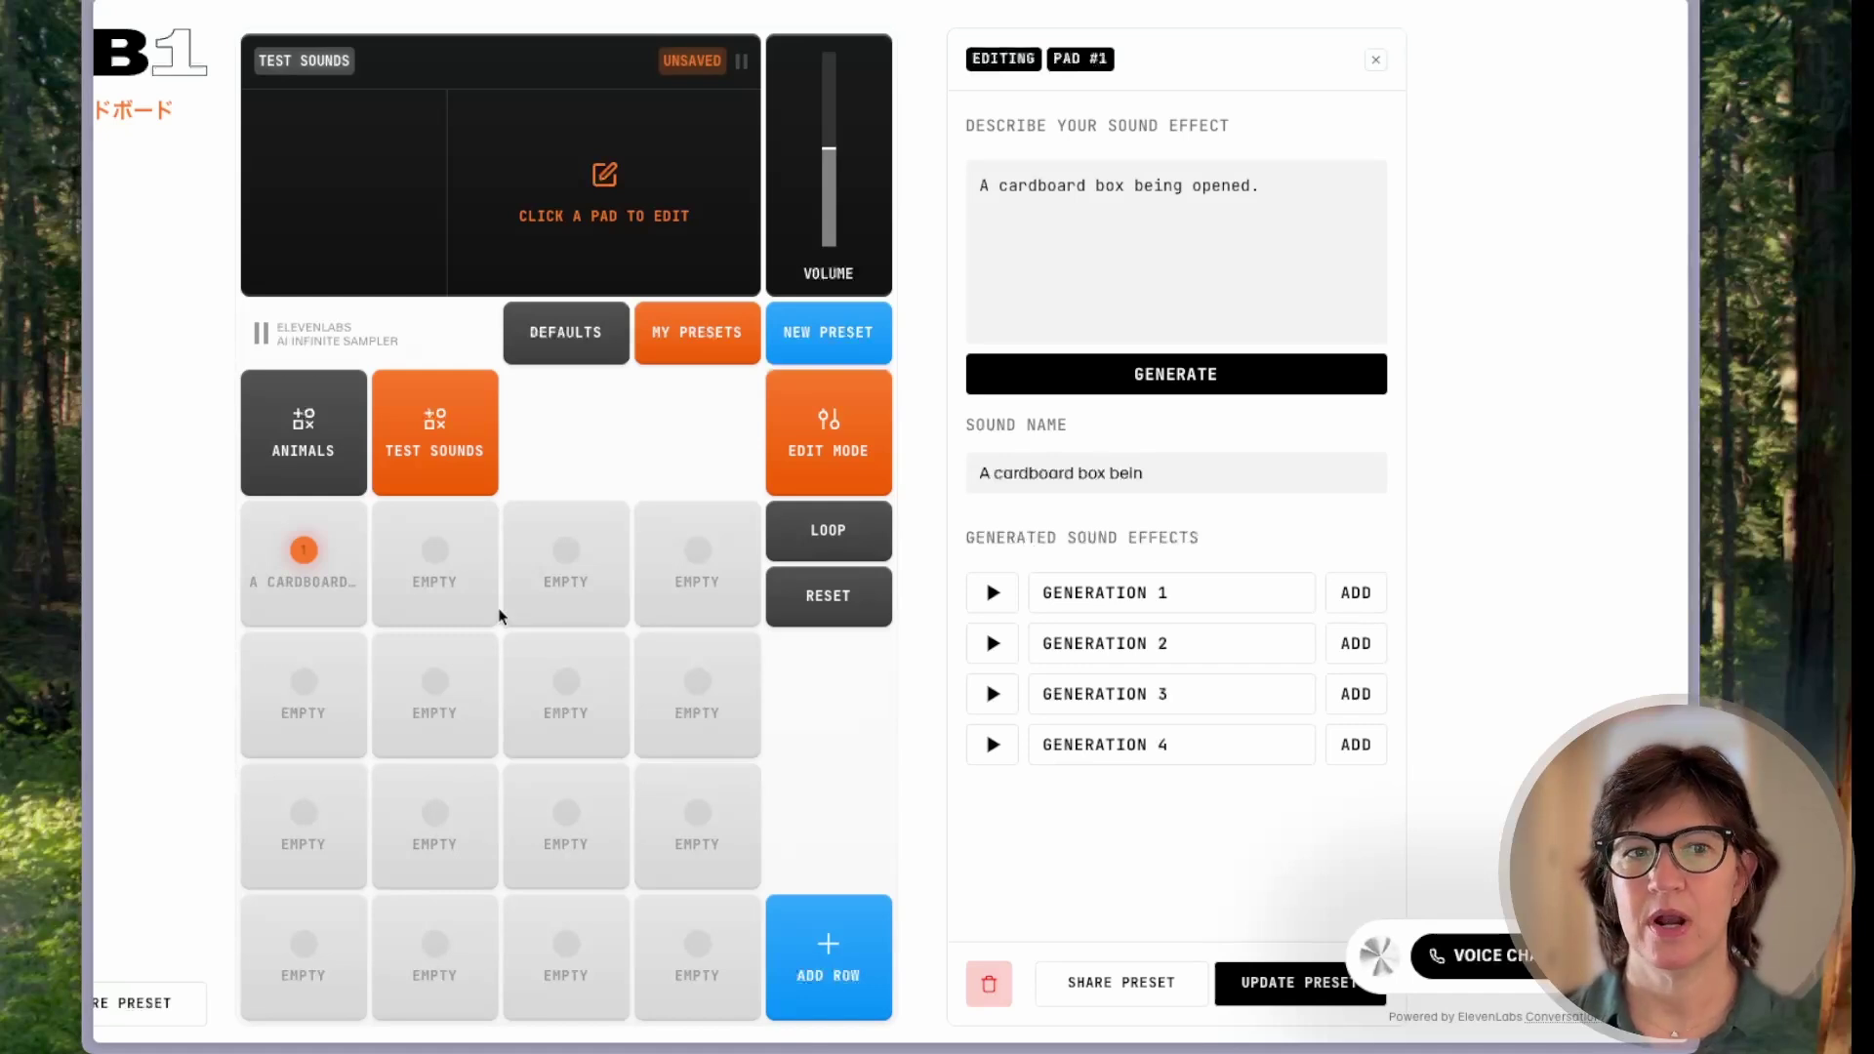
Generate sound effects for pad 2 from the description "A creaky old door slowly opening.".
{"action": "left_click", "coordinate": [446, 592]}
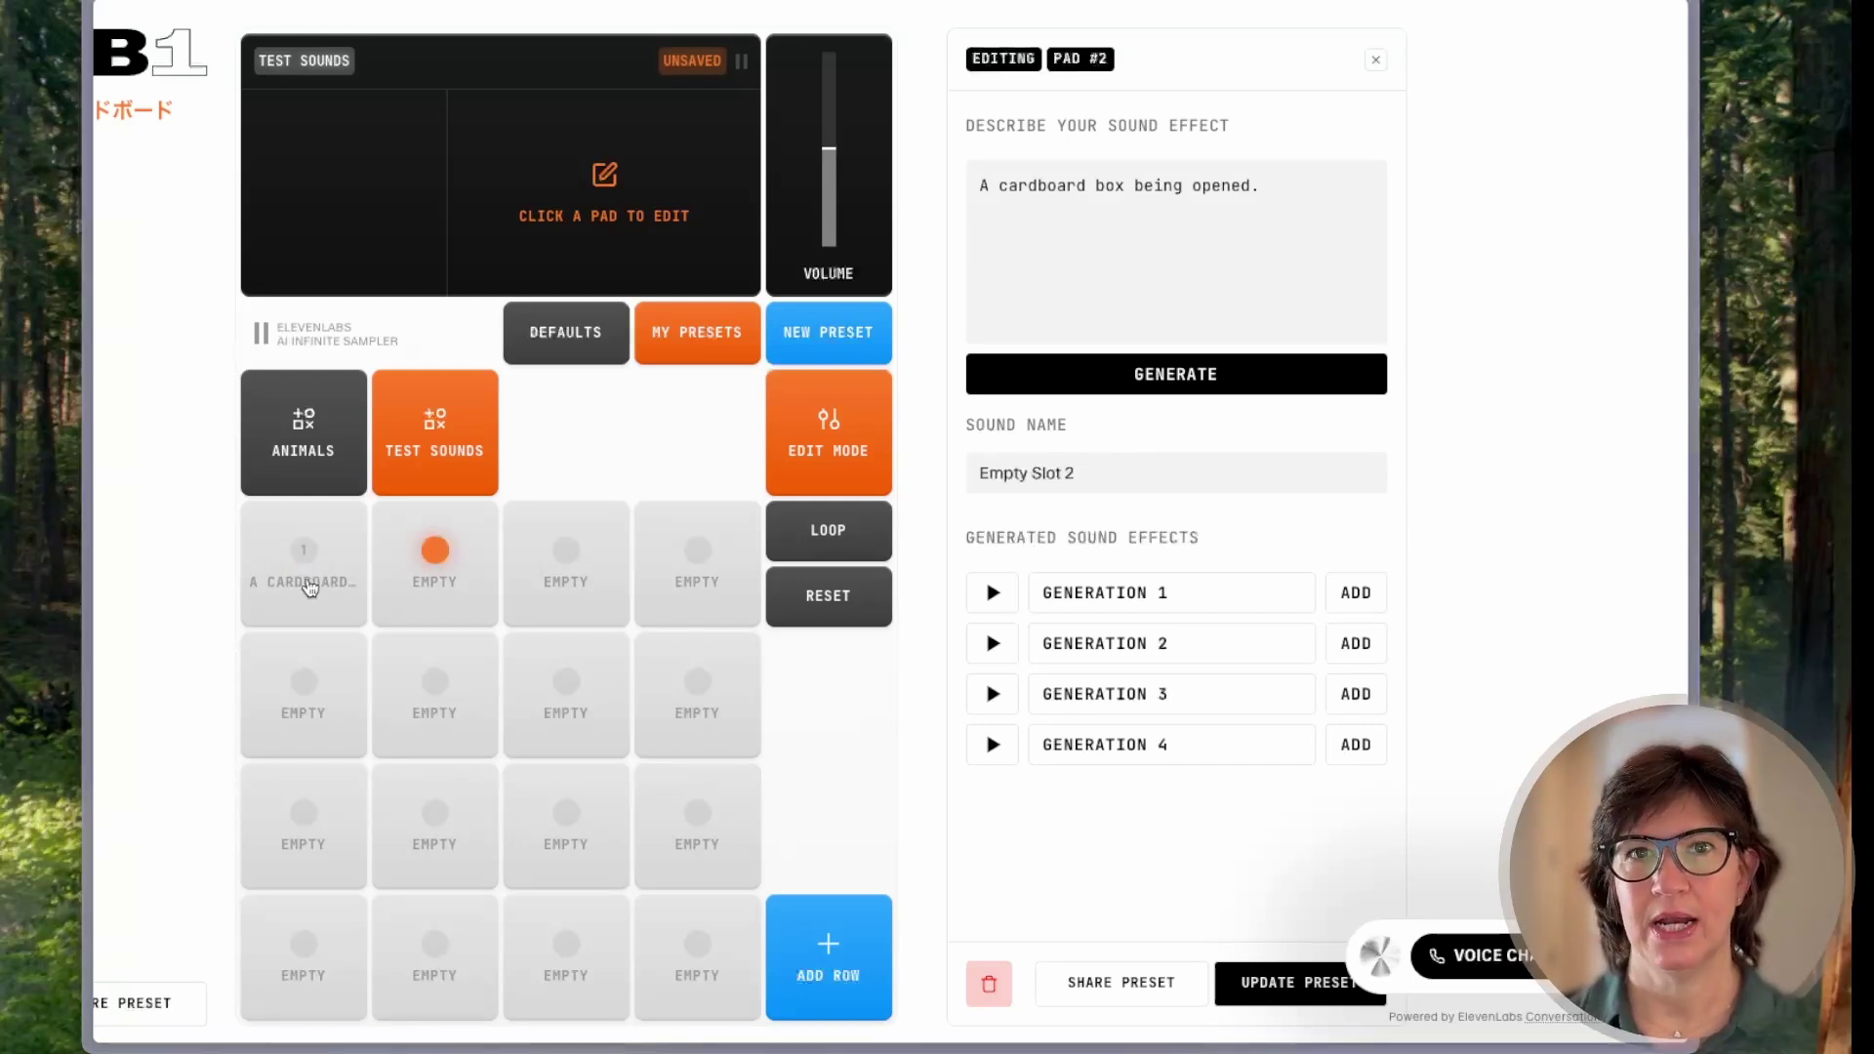
{"action": "left_click", "coordinate": [1131, 202]}
{"action": "key", "text": "alt+shift+k"}
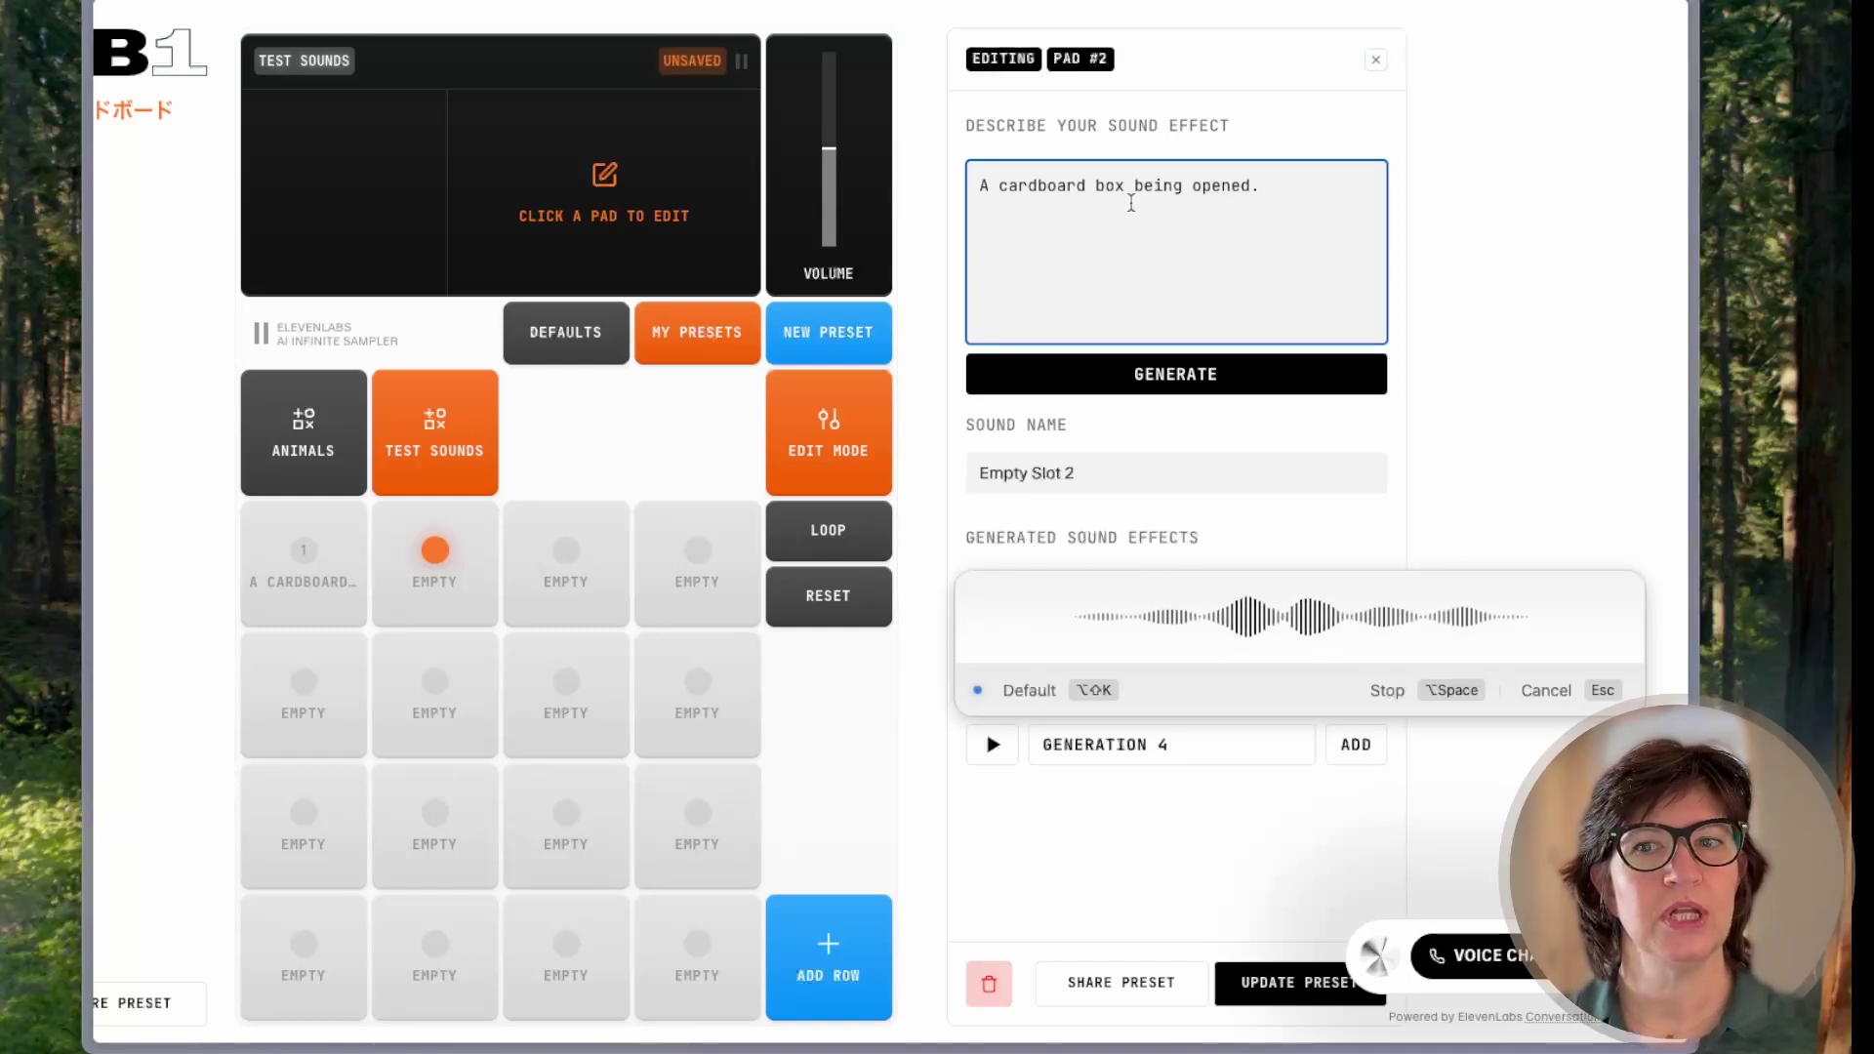
{"action": "key", "text": "alt+space"}
Preview the four creaky door generations and add Generation 1 to pad 2.
{"action": "left_click", "coordinate": [993, 595]}
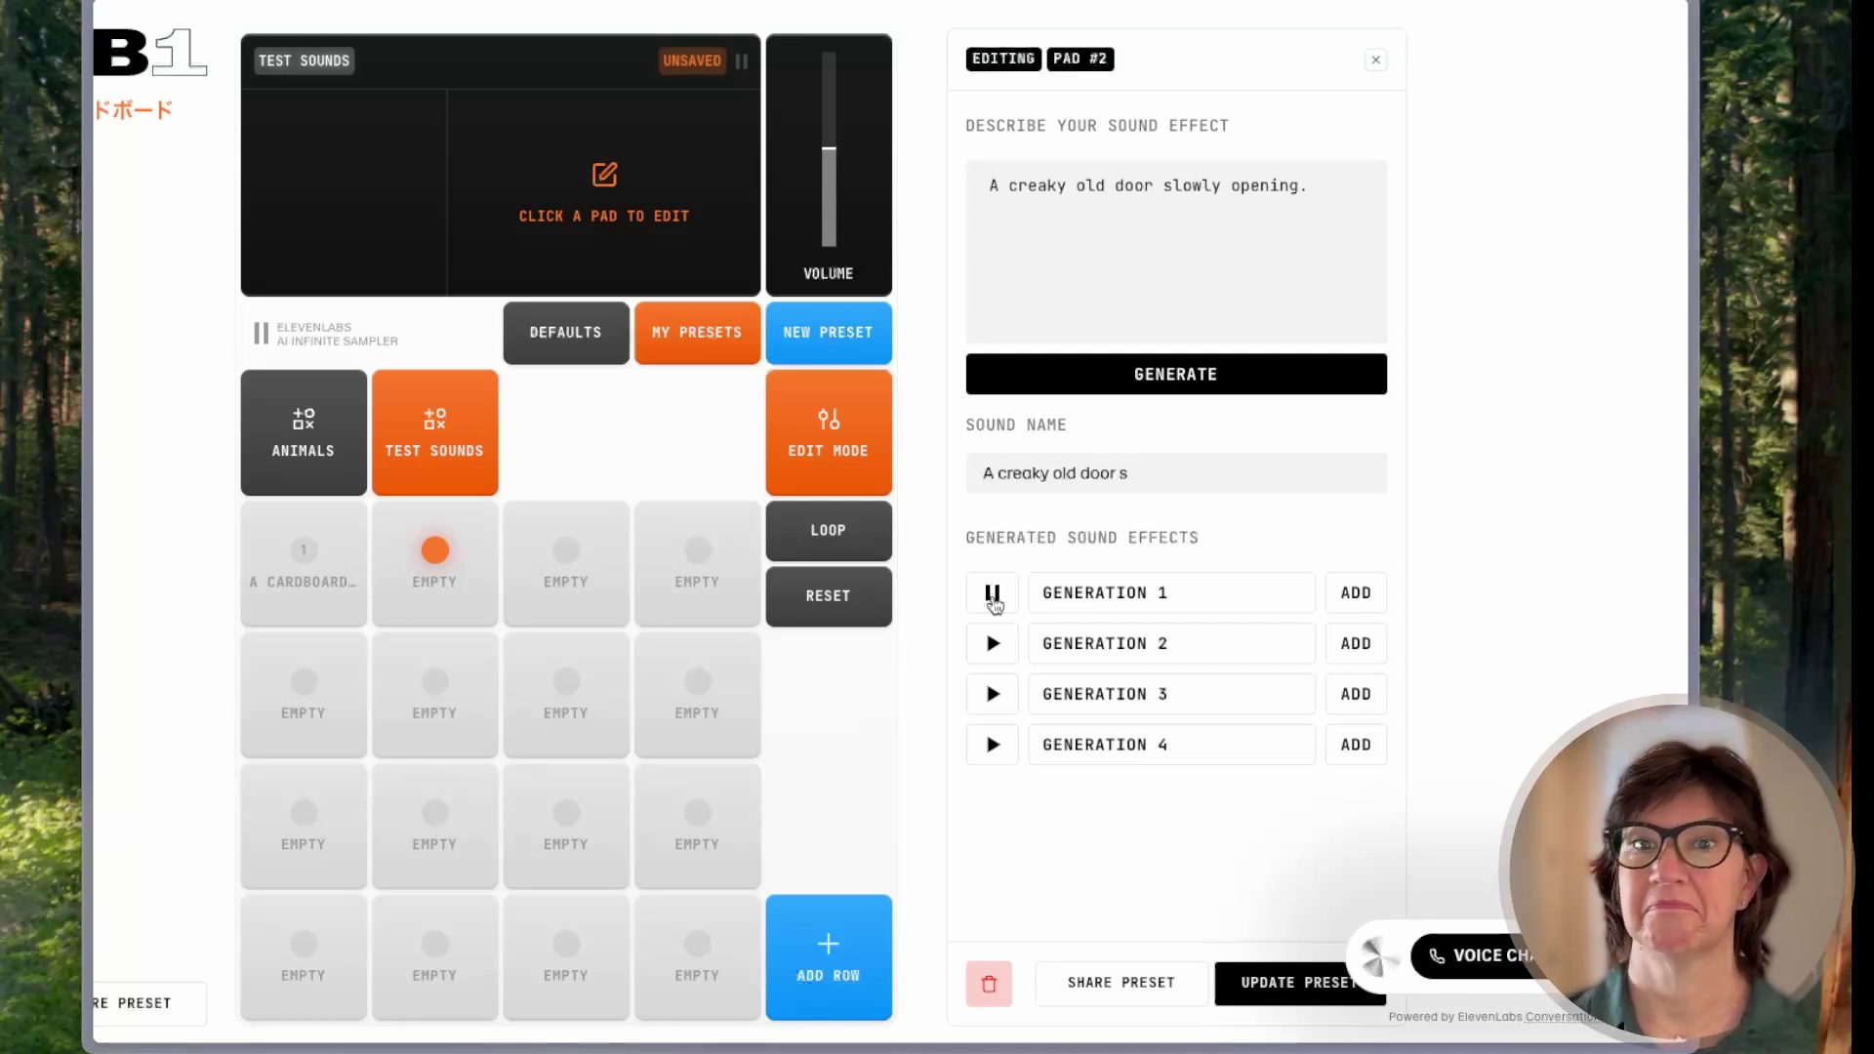
{"action": "left_click", "coordinate": [993, 646]}
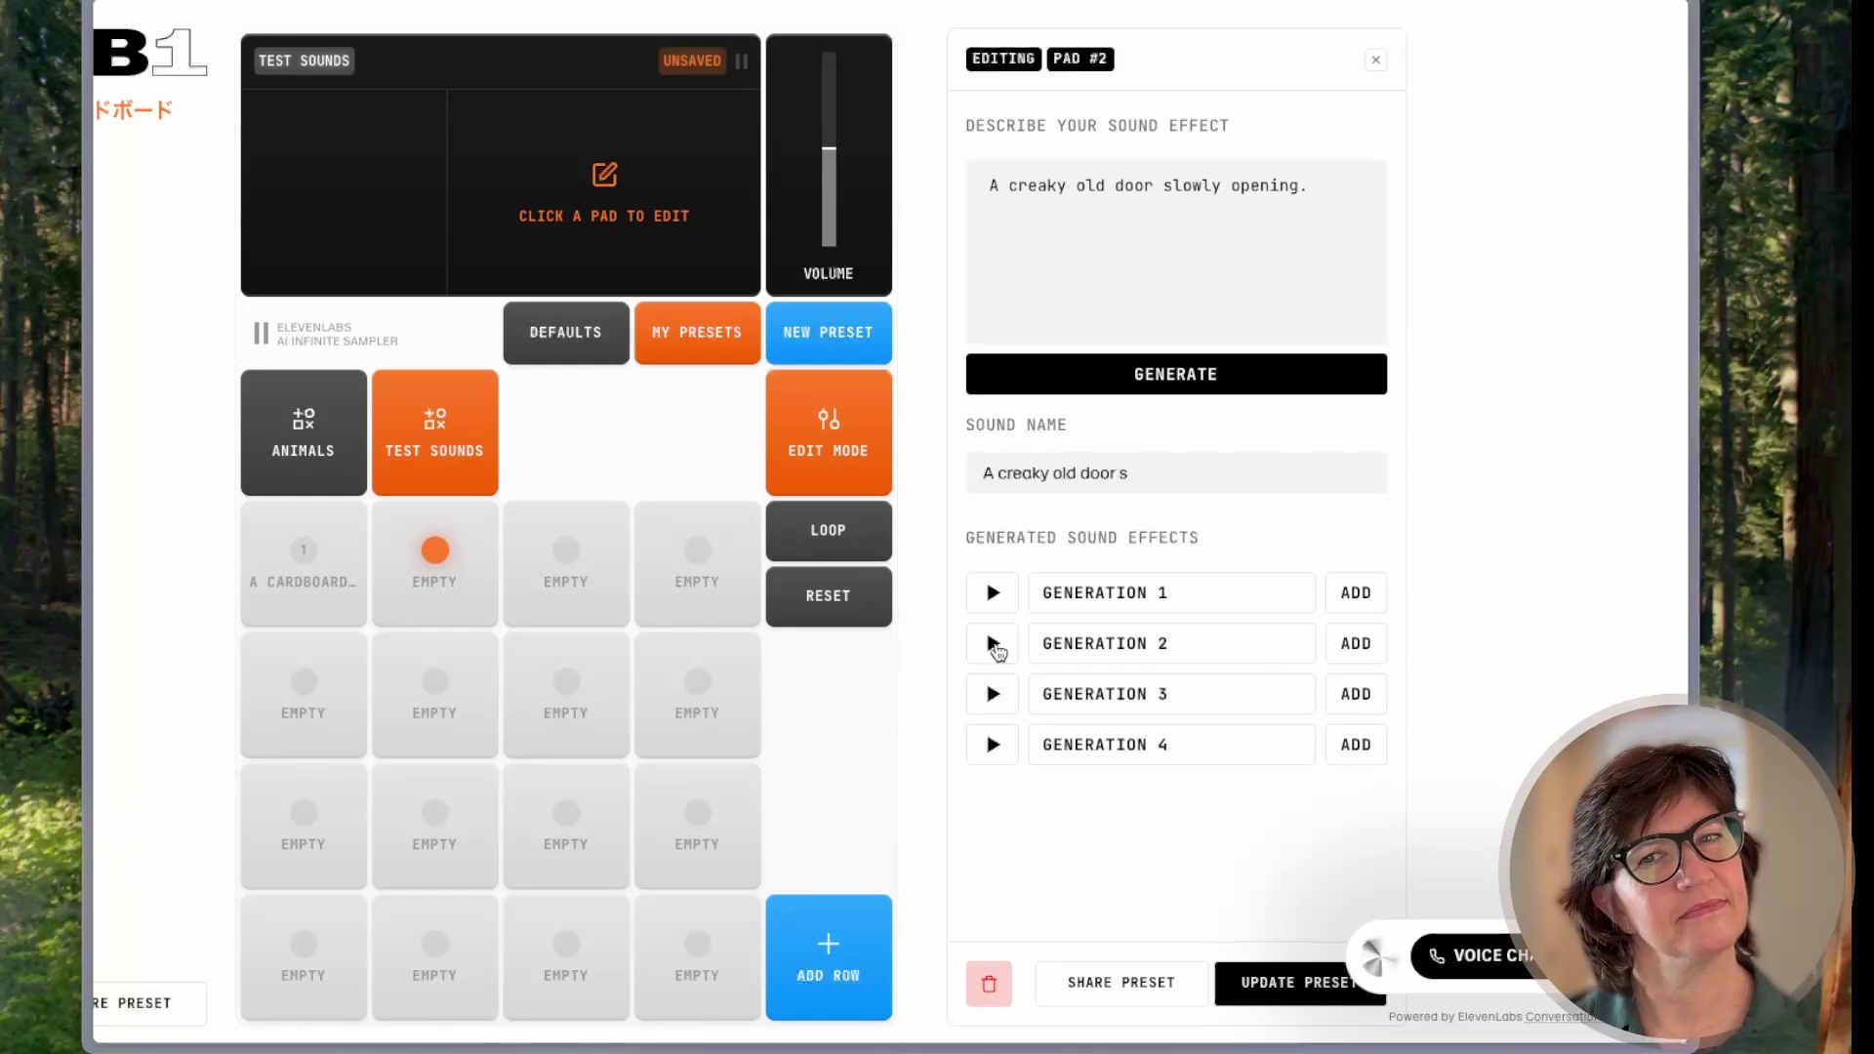
{"action": "left_click", "coordinate": [993, 695]}
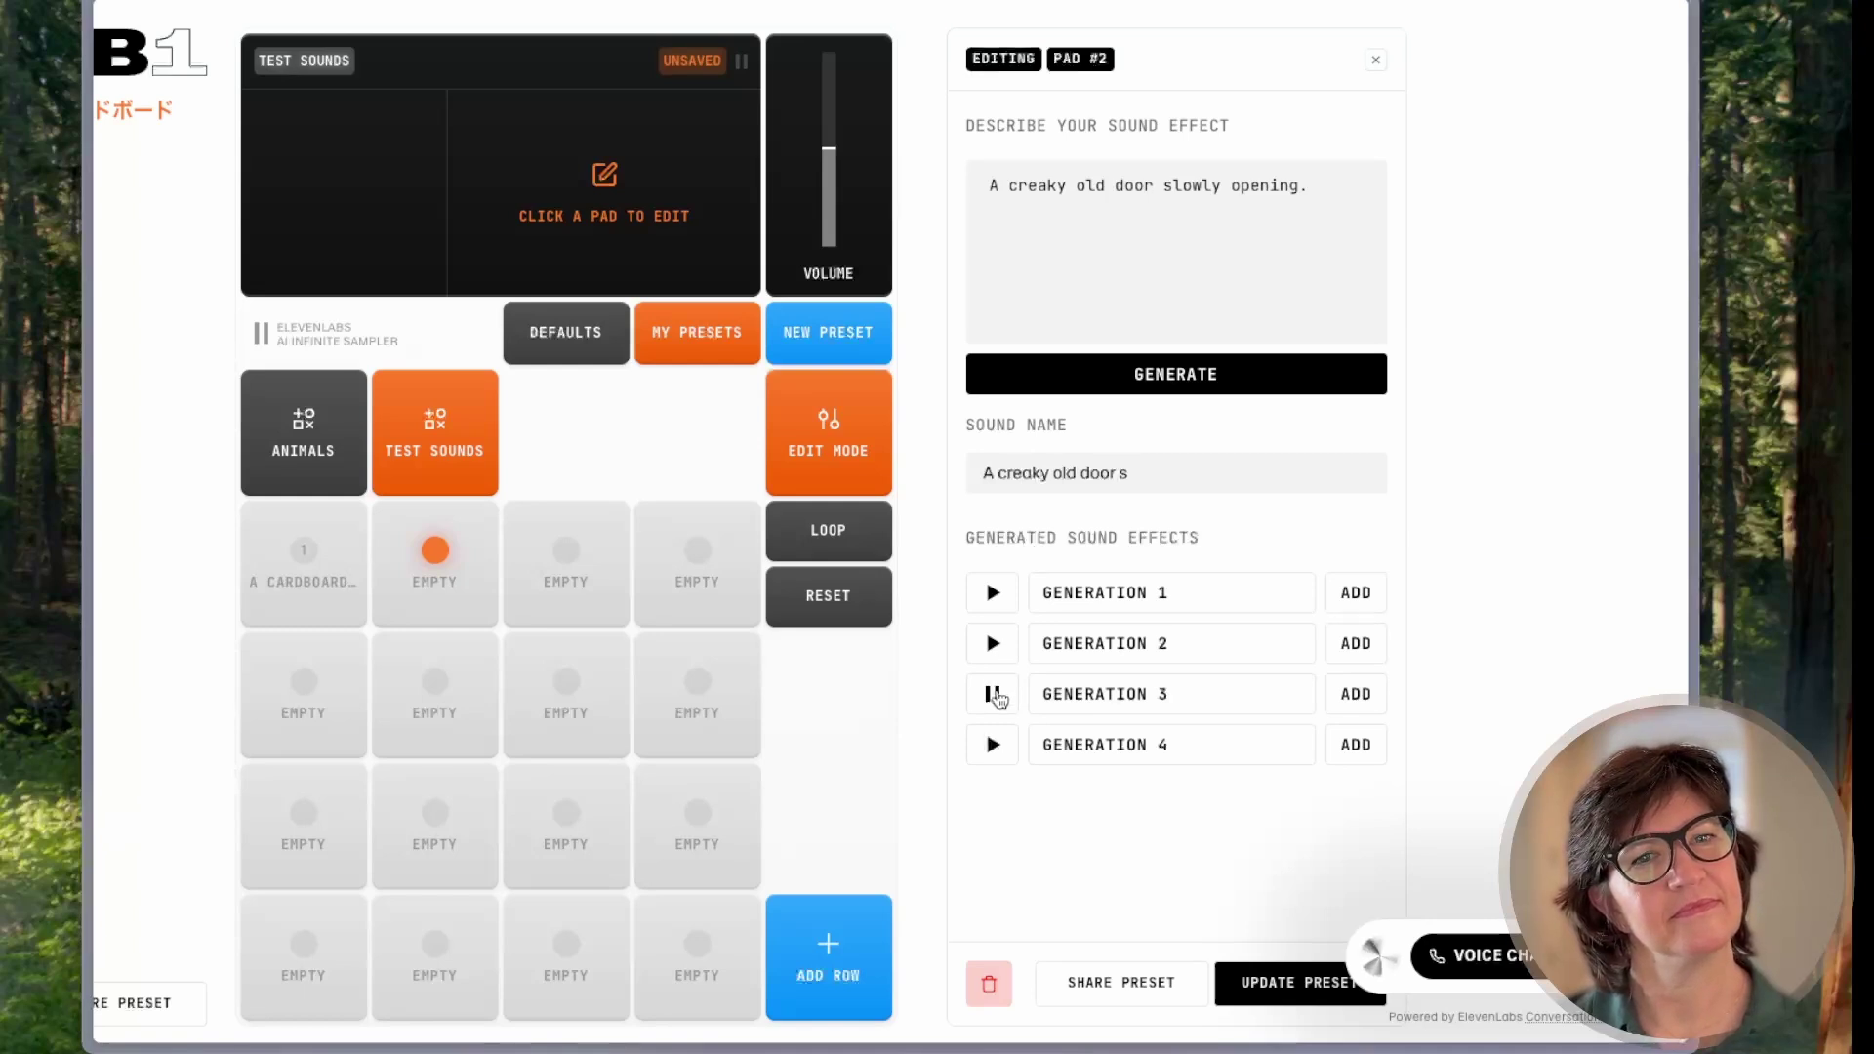
{"action": "left_click", "coordinate": [999, 754]}
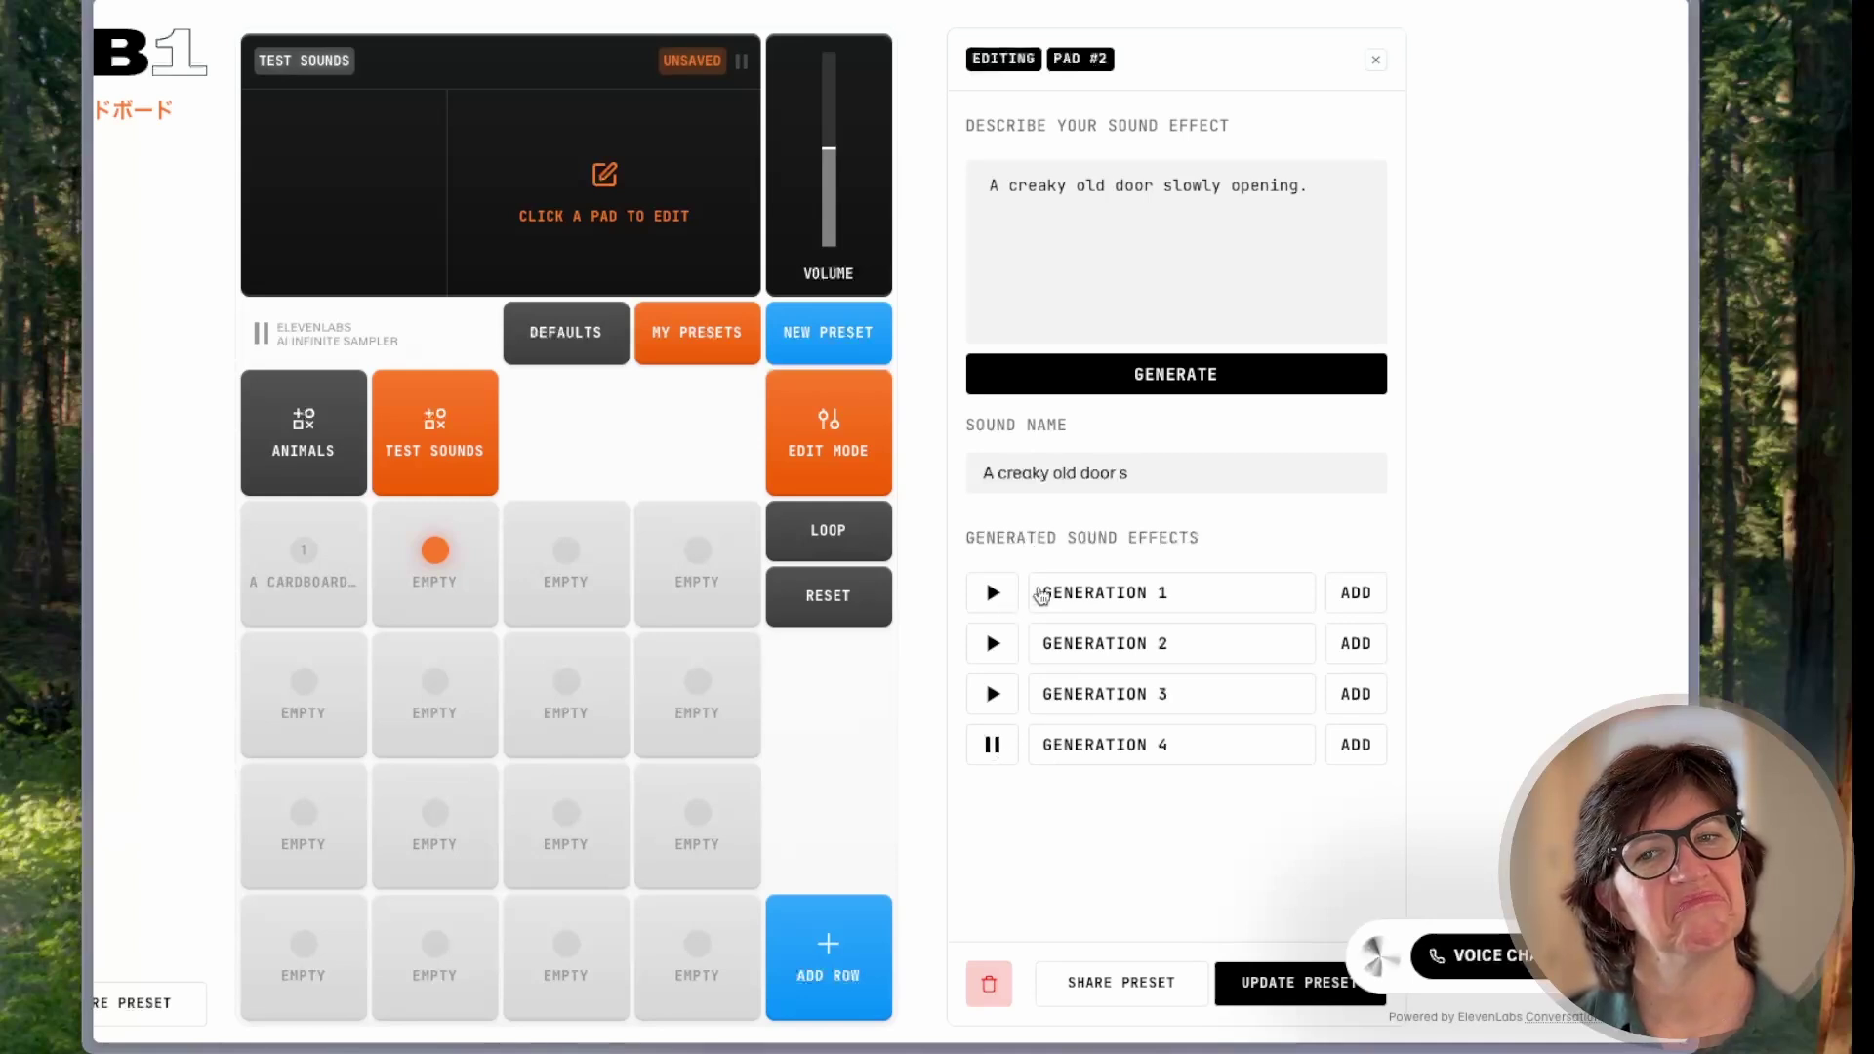
{"action": "left_click", "coordinate": [1355, 593]}
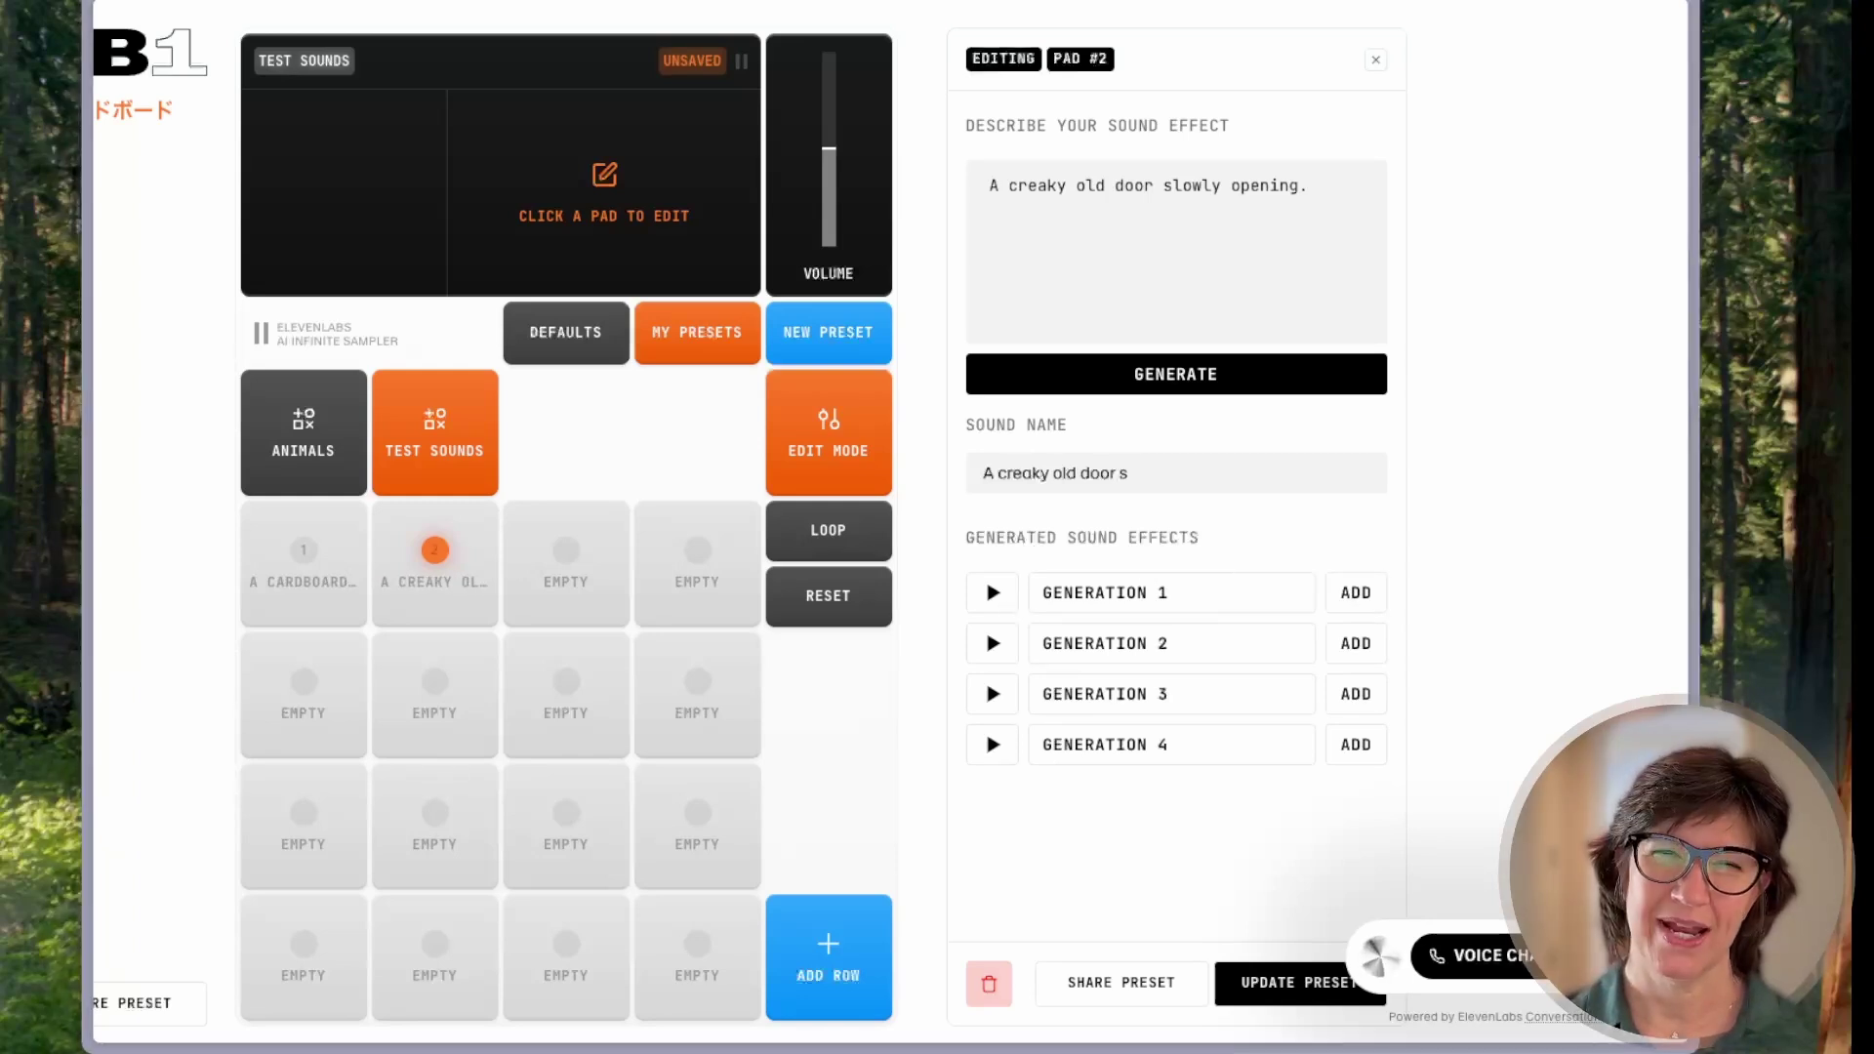
Generate sound effects for pad 3 from "Wind blowing through the trees." and preview all four generations.
{"action": "triple_click", "coordinate": [988, 181]}
{"action": "key", "text": "alt+space"}
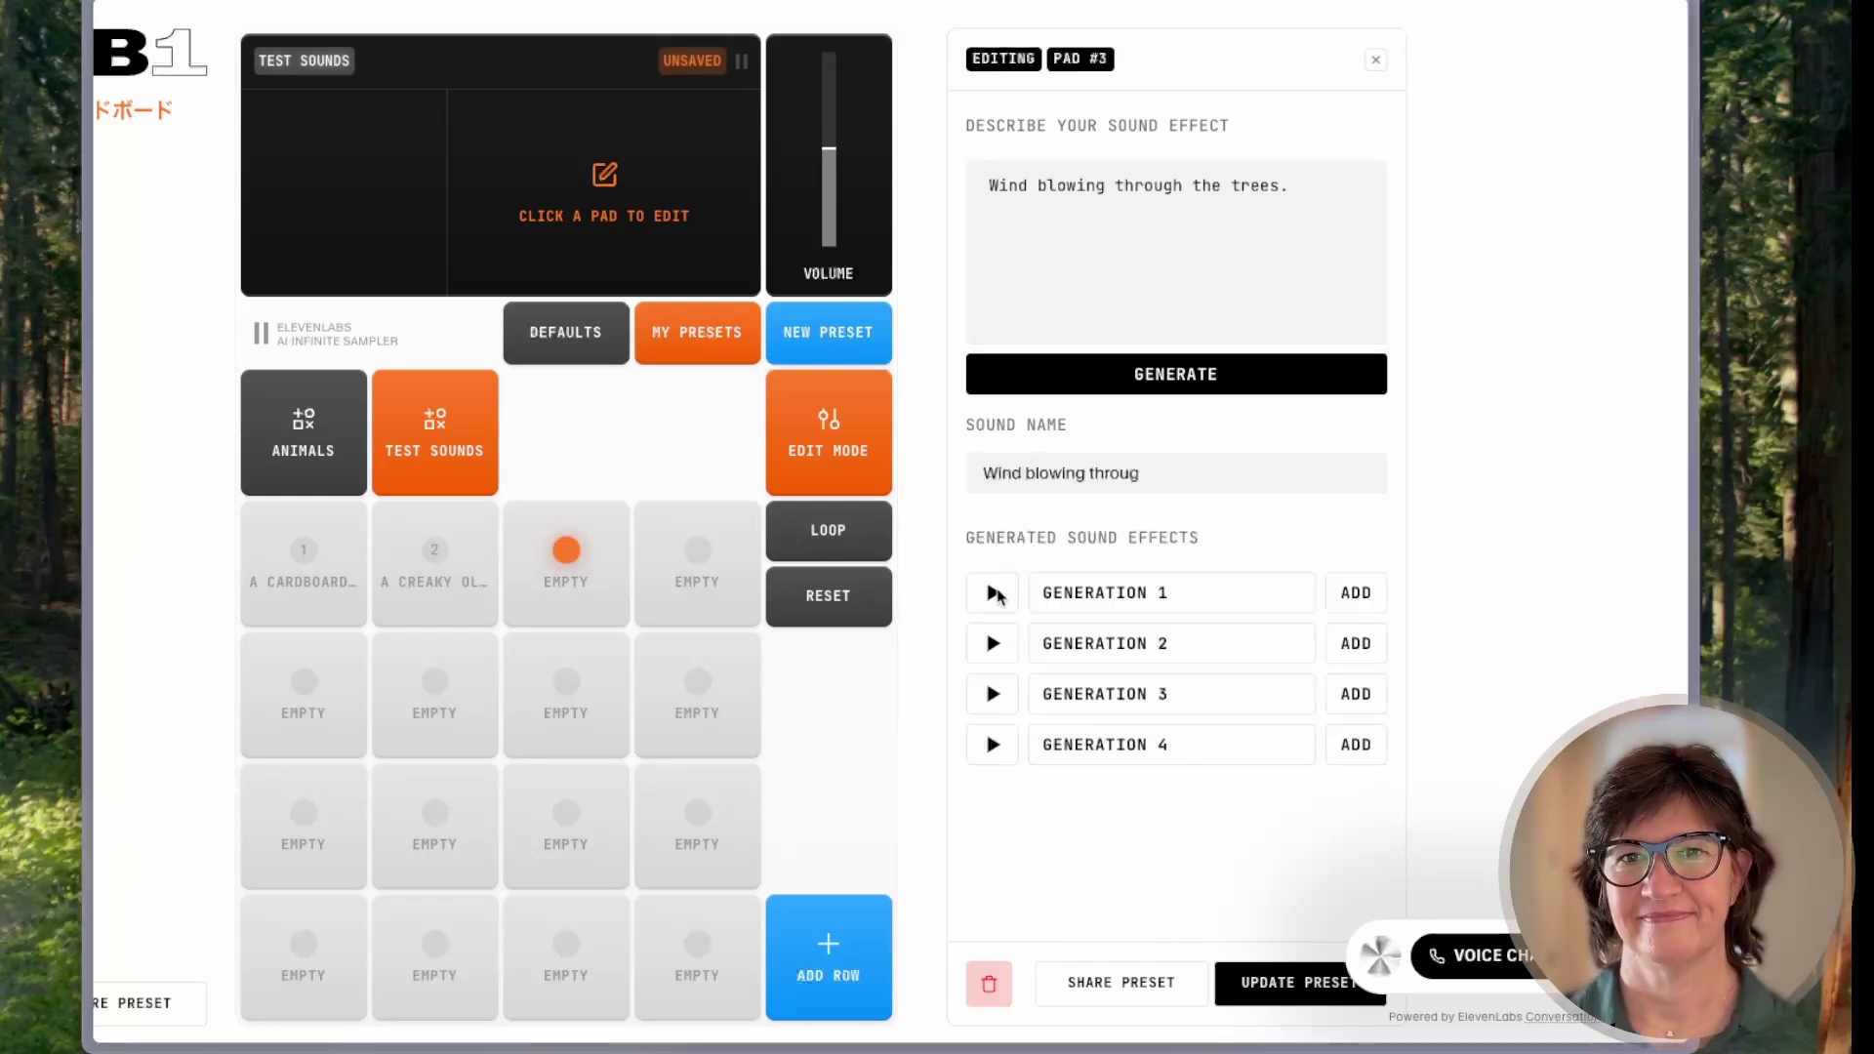
{"action": "left_click", "coordinate": [994, 593]}
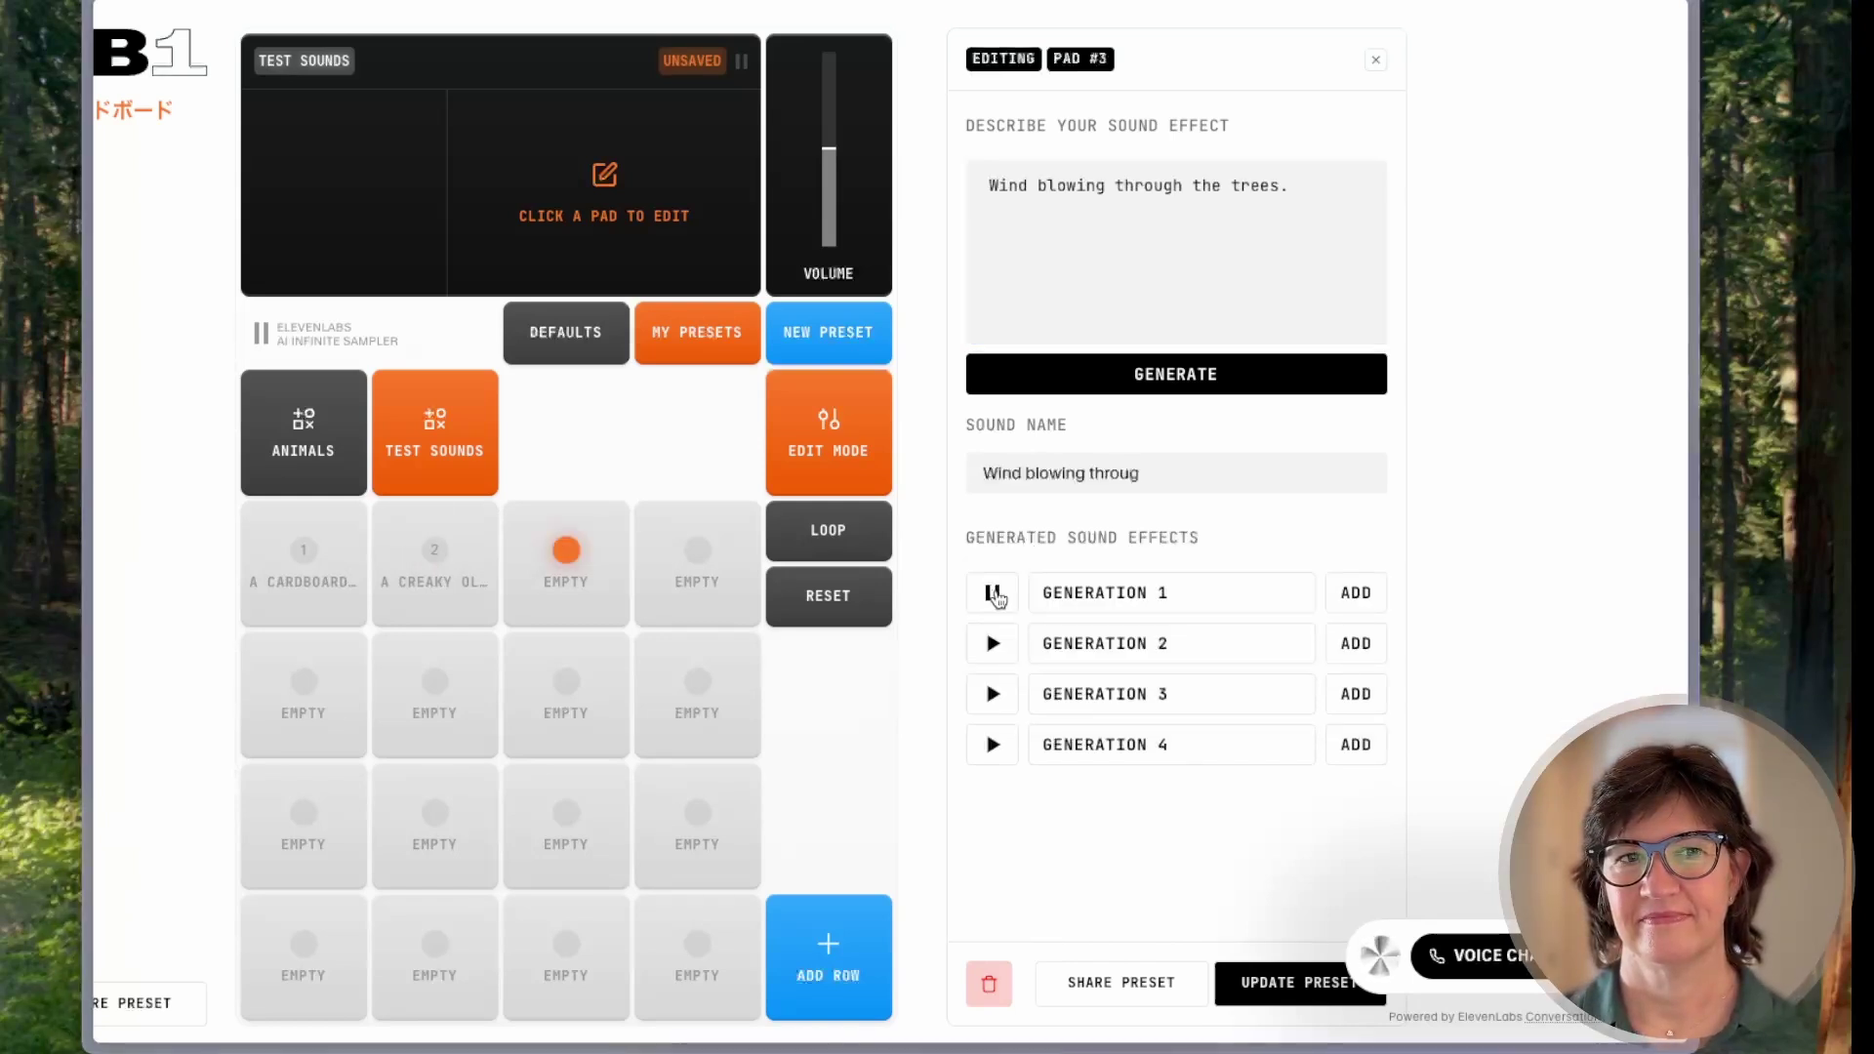
{"action": "left_click", "coordinate": [993, 645]}
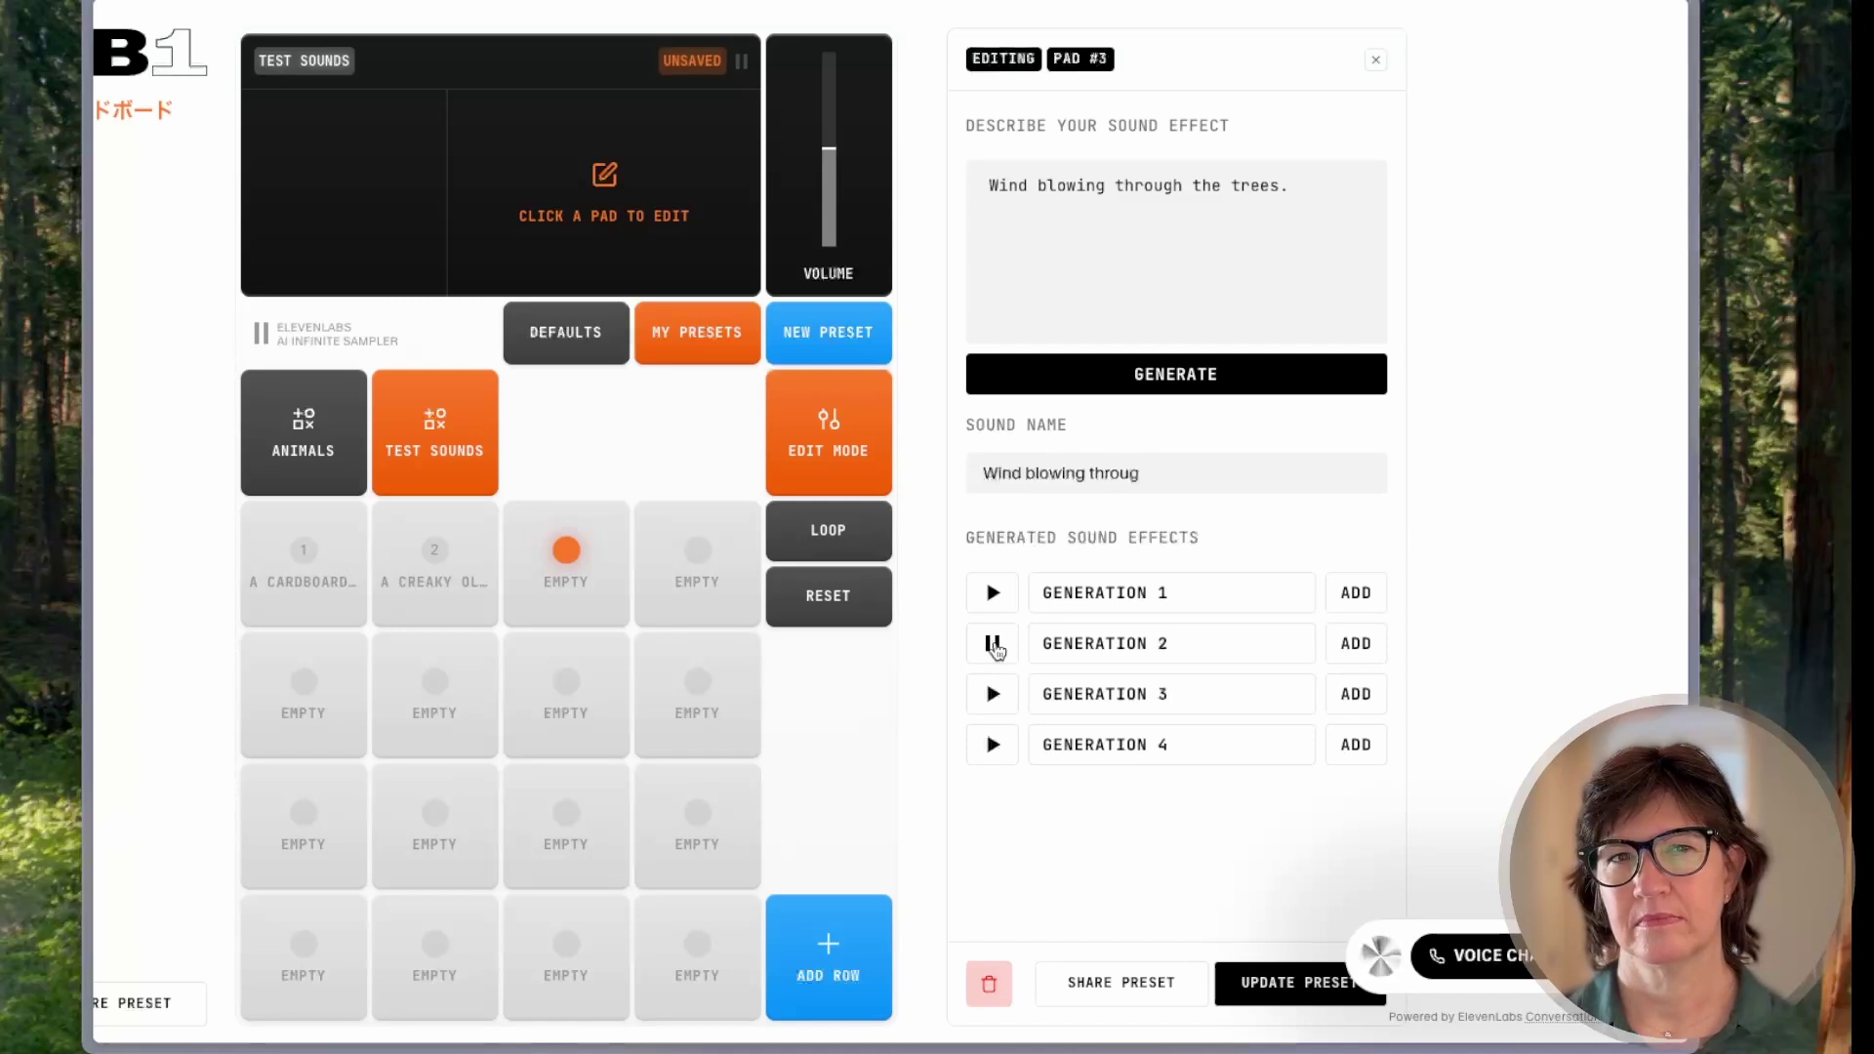
{"action": "left_click", "coordinate": [996, 696]}
{"action": "left_click", "coordinate": [998, 747]}
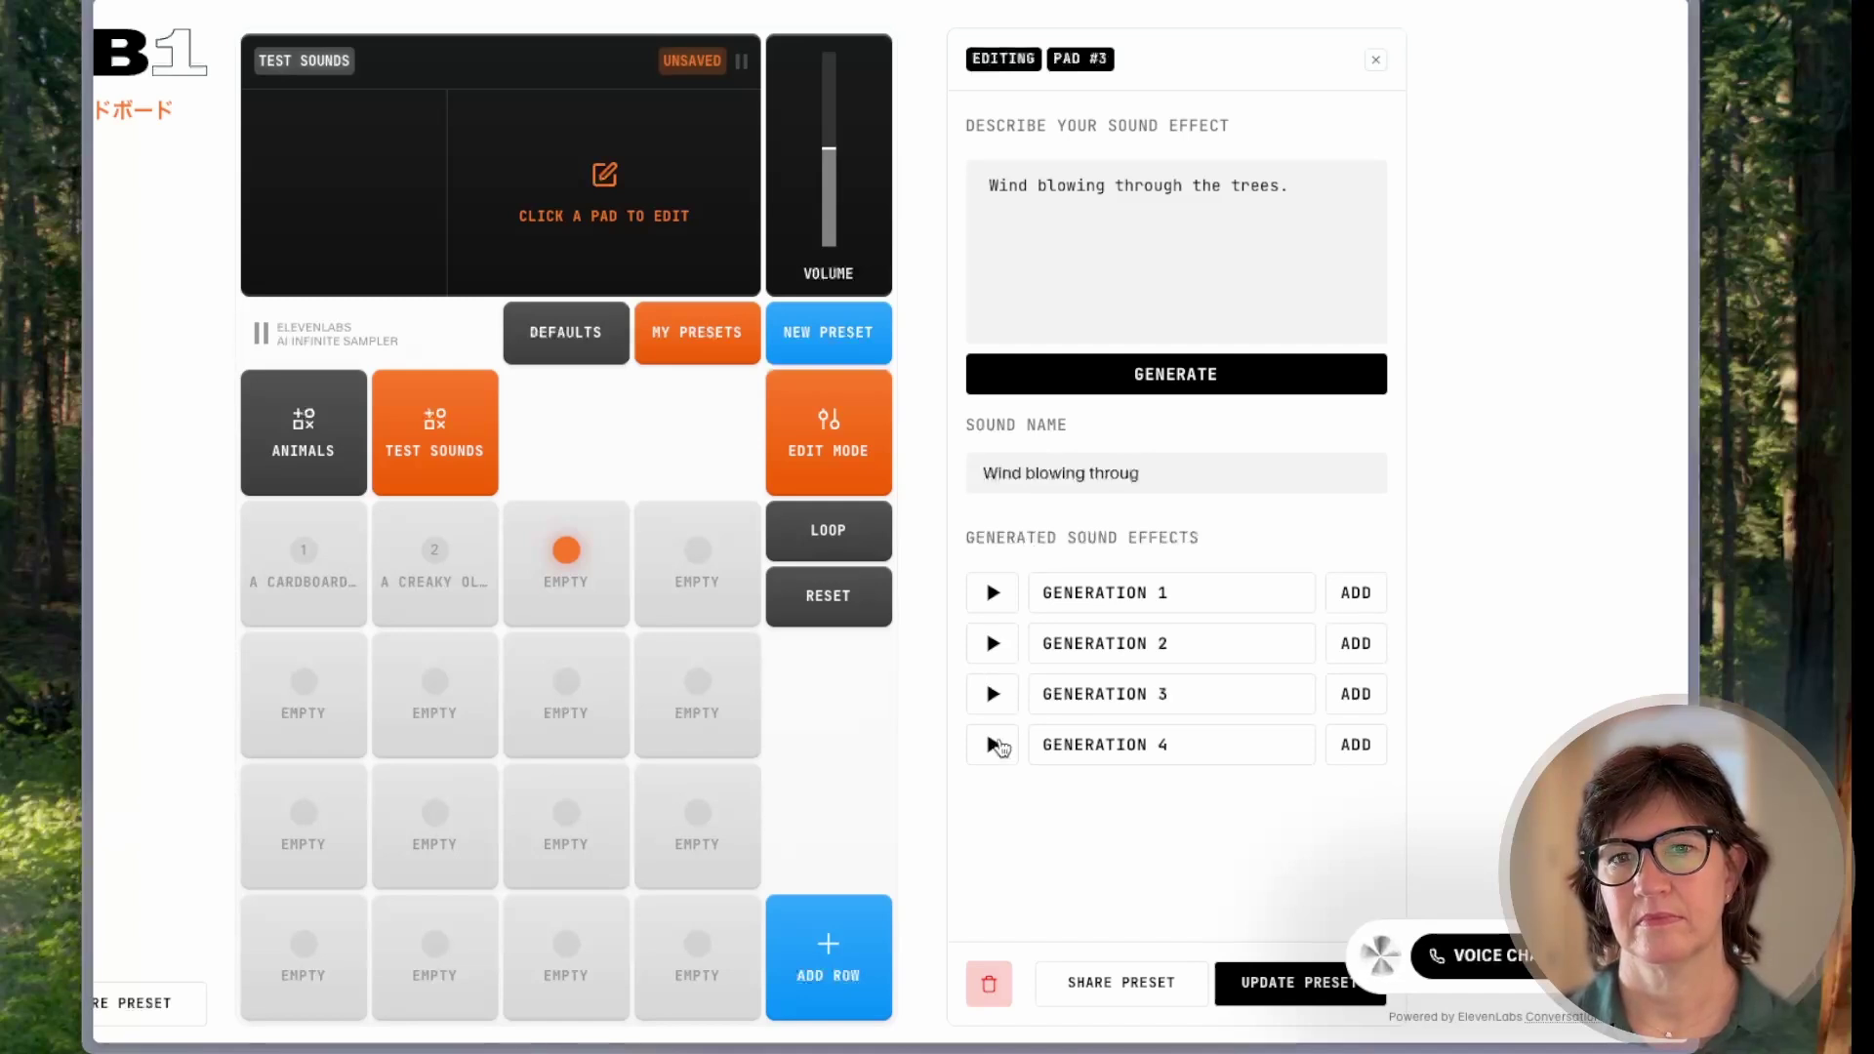
{"action": "left_click", "coordinate": [998, 748]}
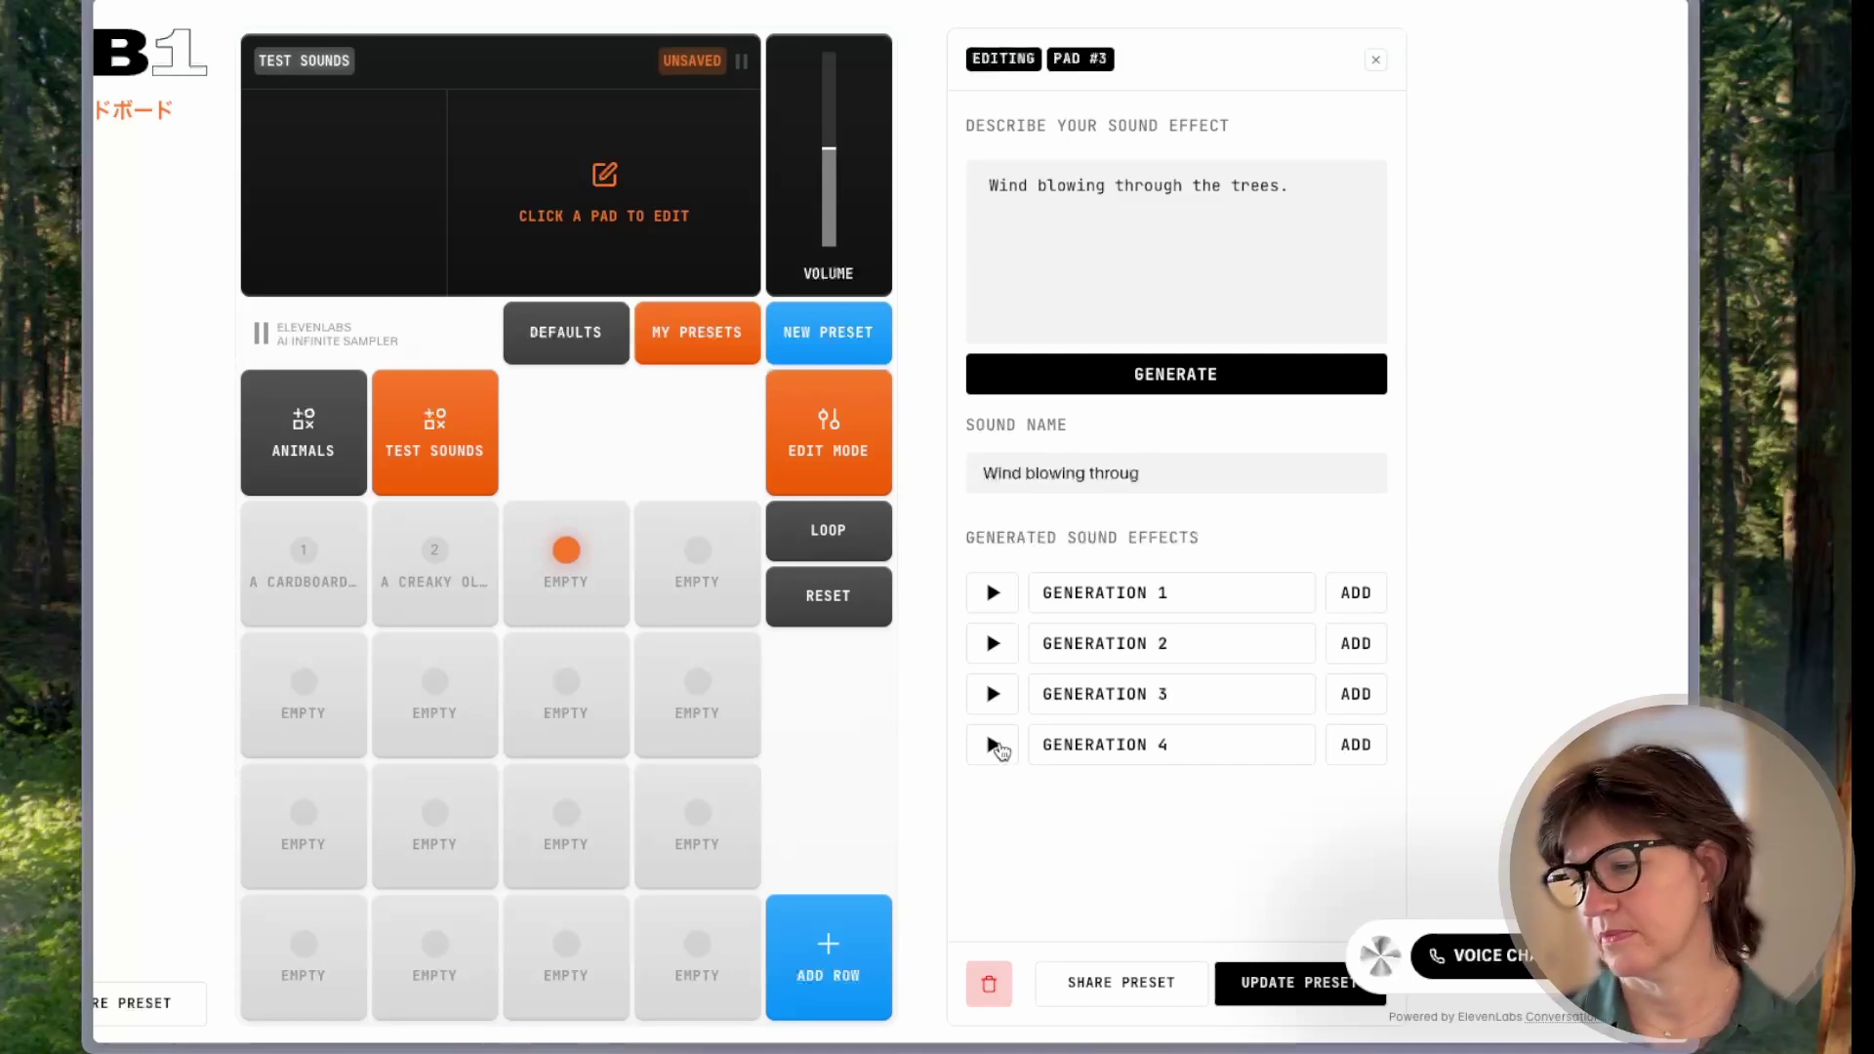
Extend pad 3's description to "Wind blowing through the trees, leaves rustling." and regenerate its sound effects.
{"action": "left_click", "coordinate": [1280, 185]}
{"action": "type", "text": ","}
{"action": "key", "text": "alt+space"}
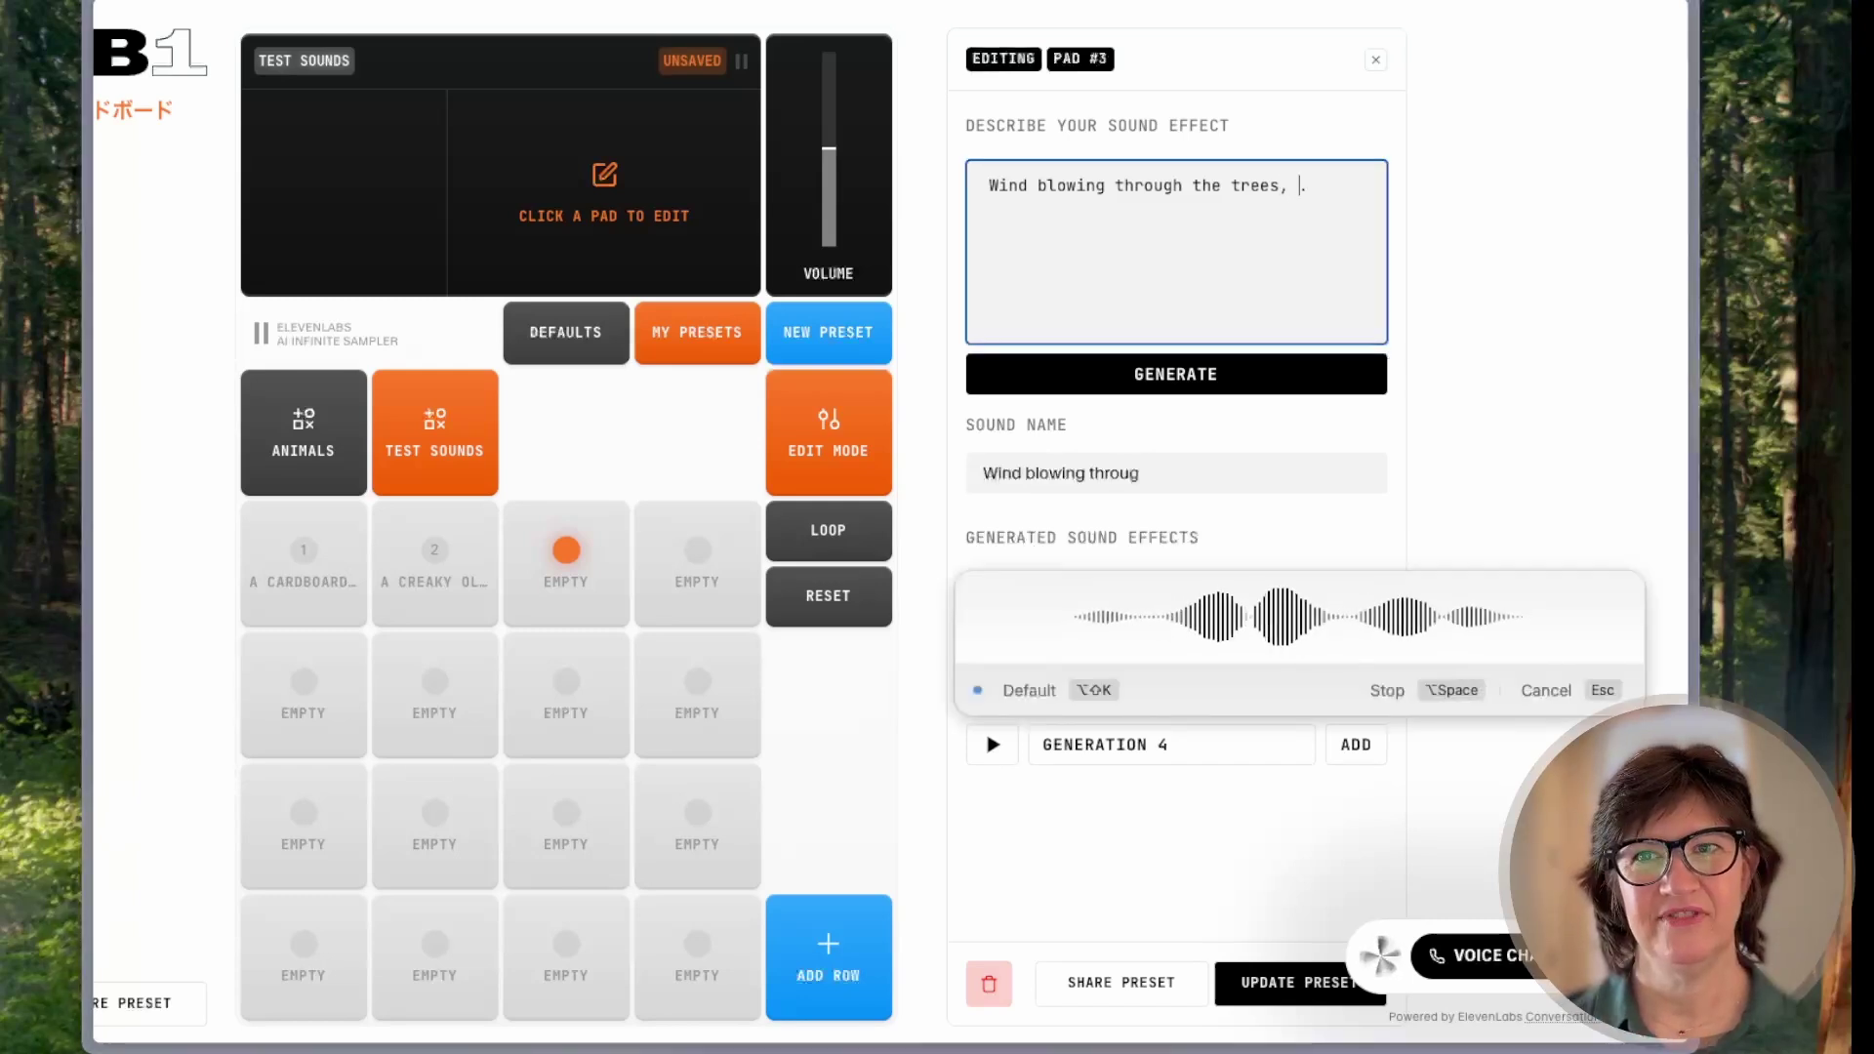
{"action": "key", "text": "alt+space"}
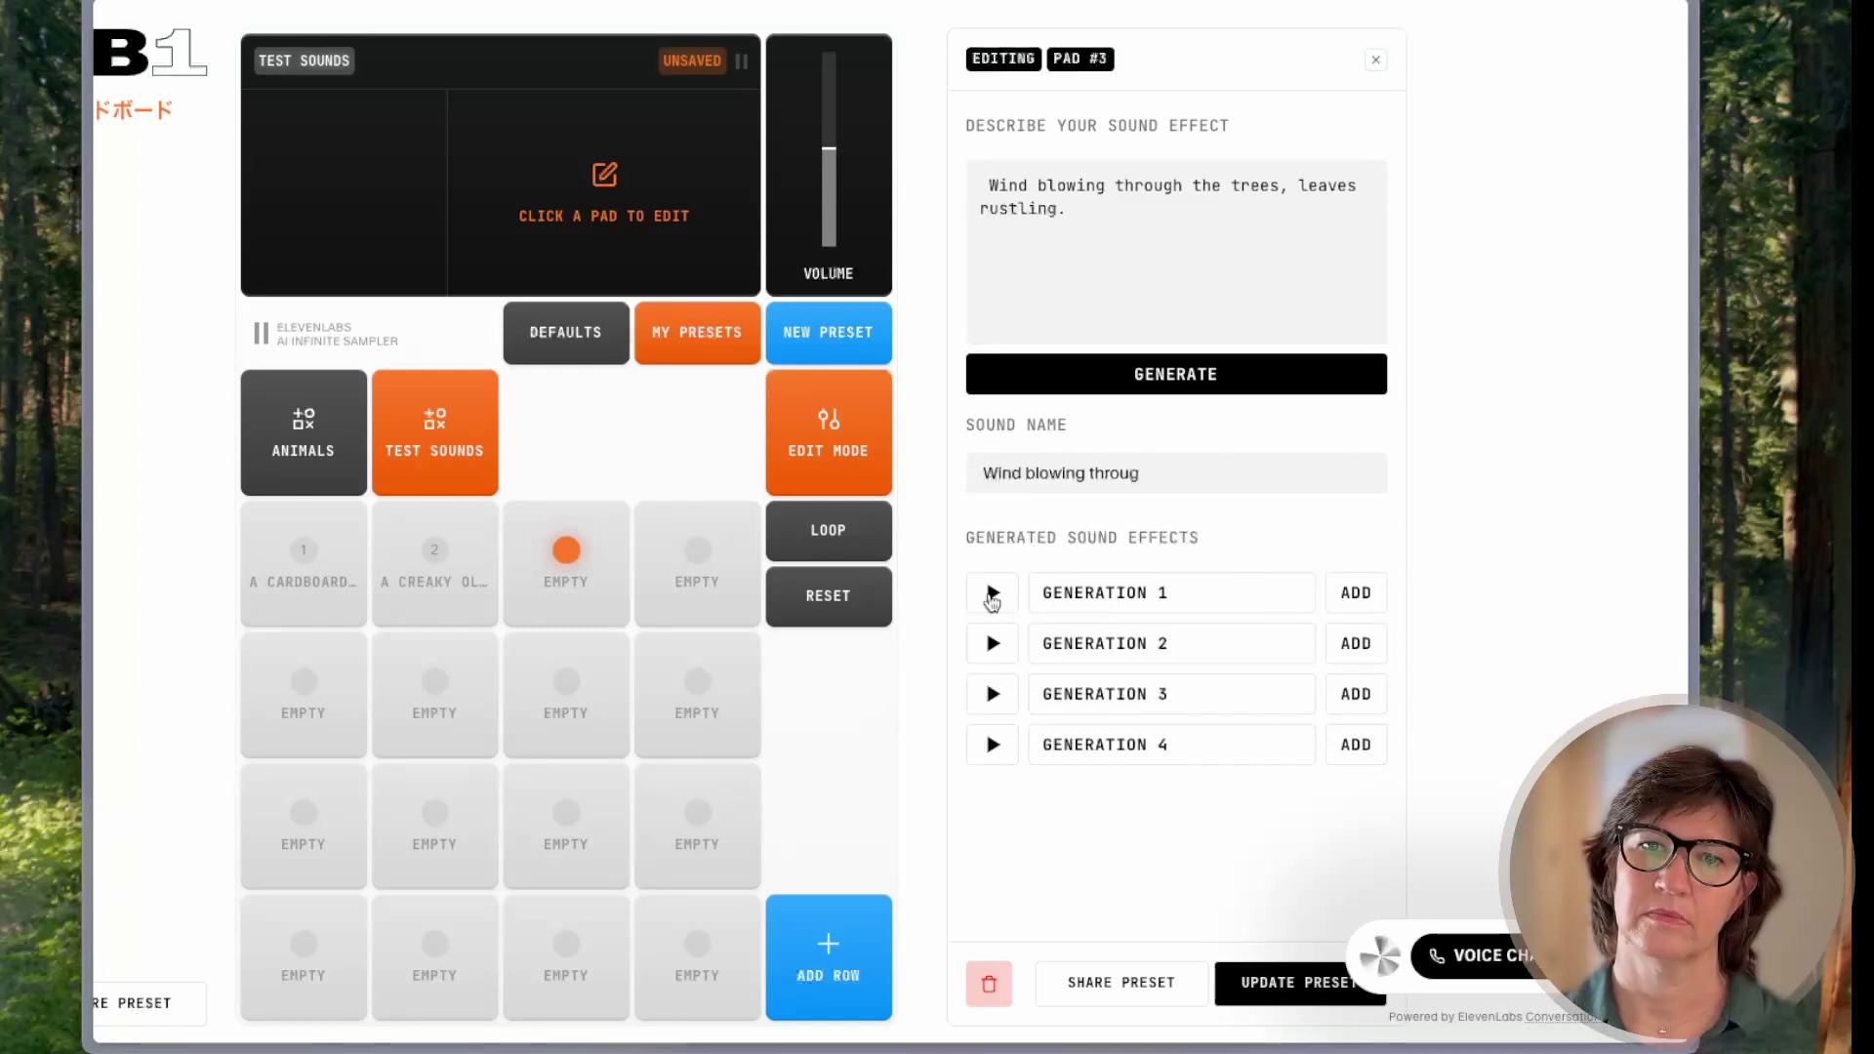
Preview all four regenerated wind and rustling leaves effects for pad 3.
{"action": "left_click", "coordinate": [993, 597]}
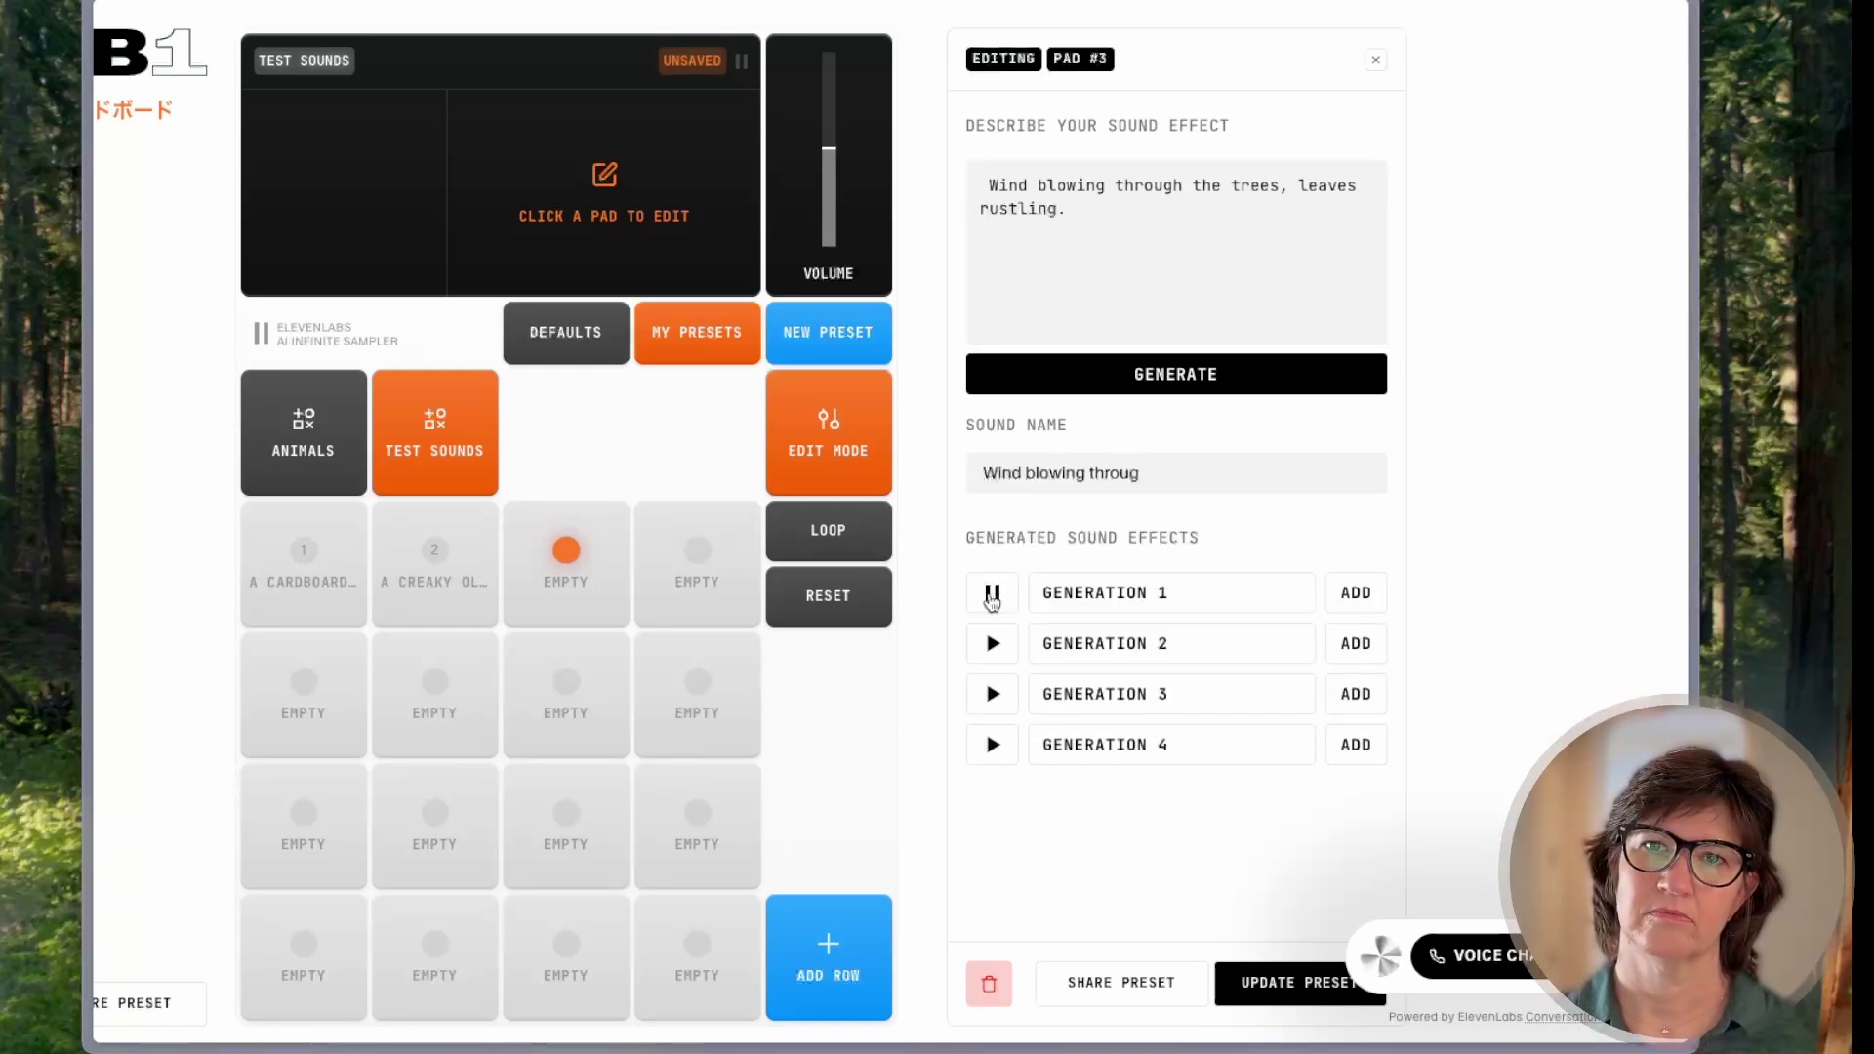
{"action": "left_click", "coordinate": [993, 647]}
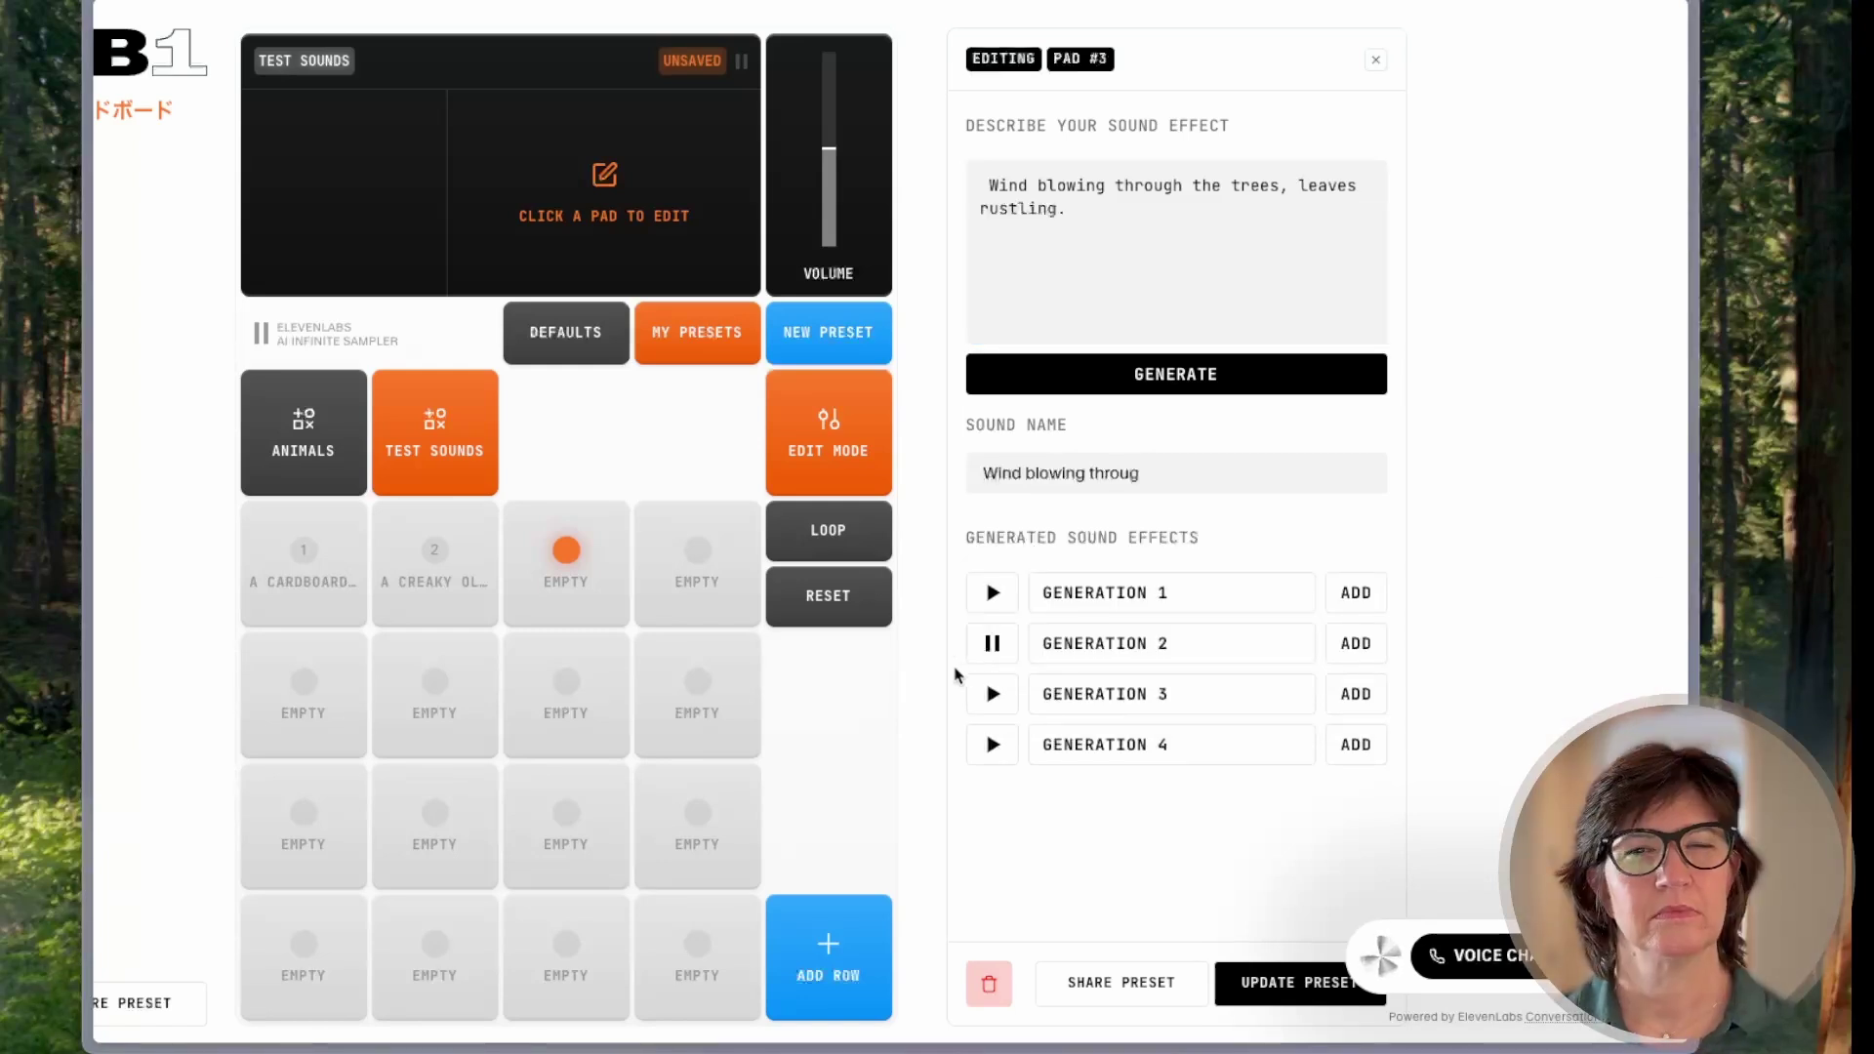
{"action": "left_click", "coordinate": [993, 695]}
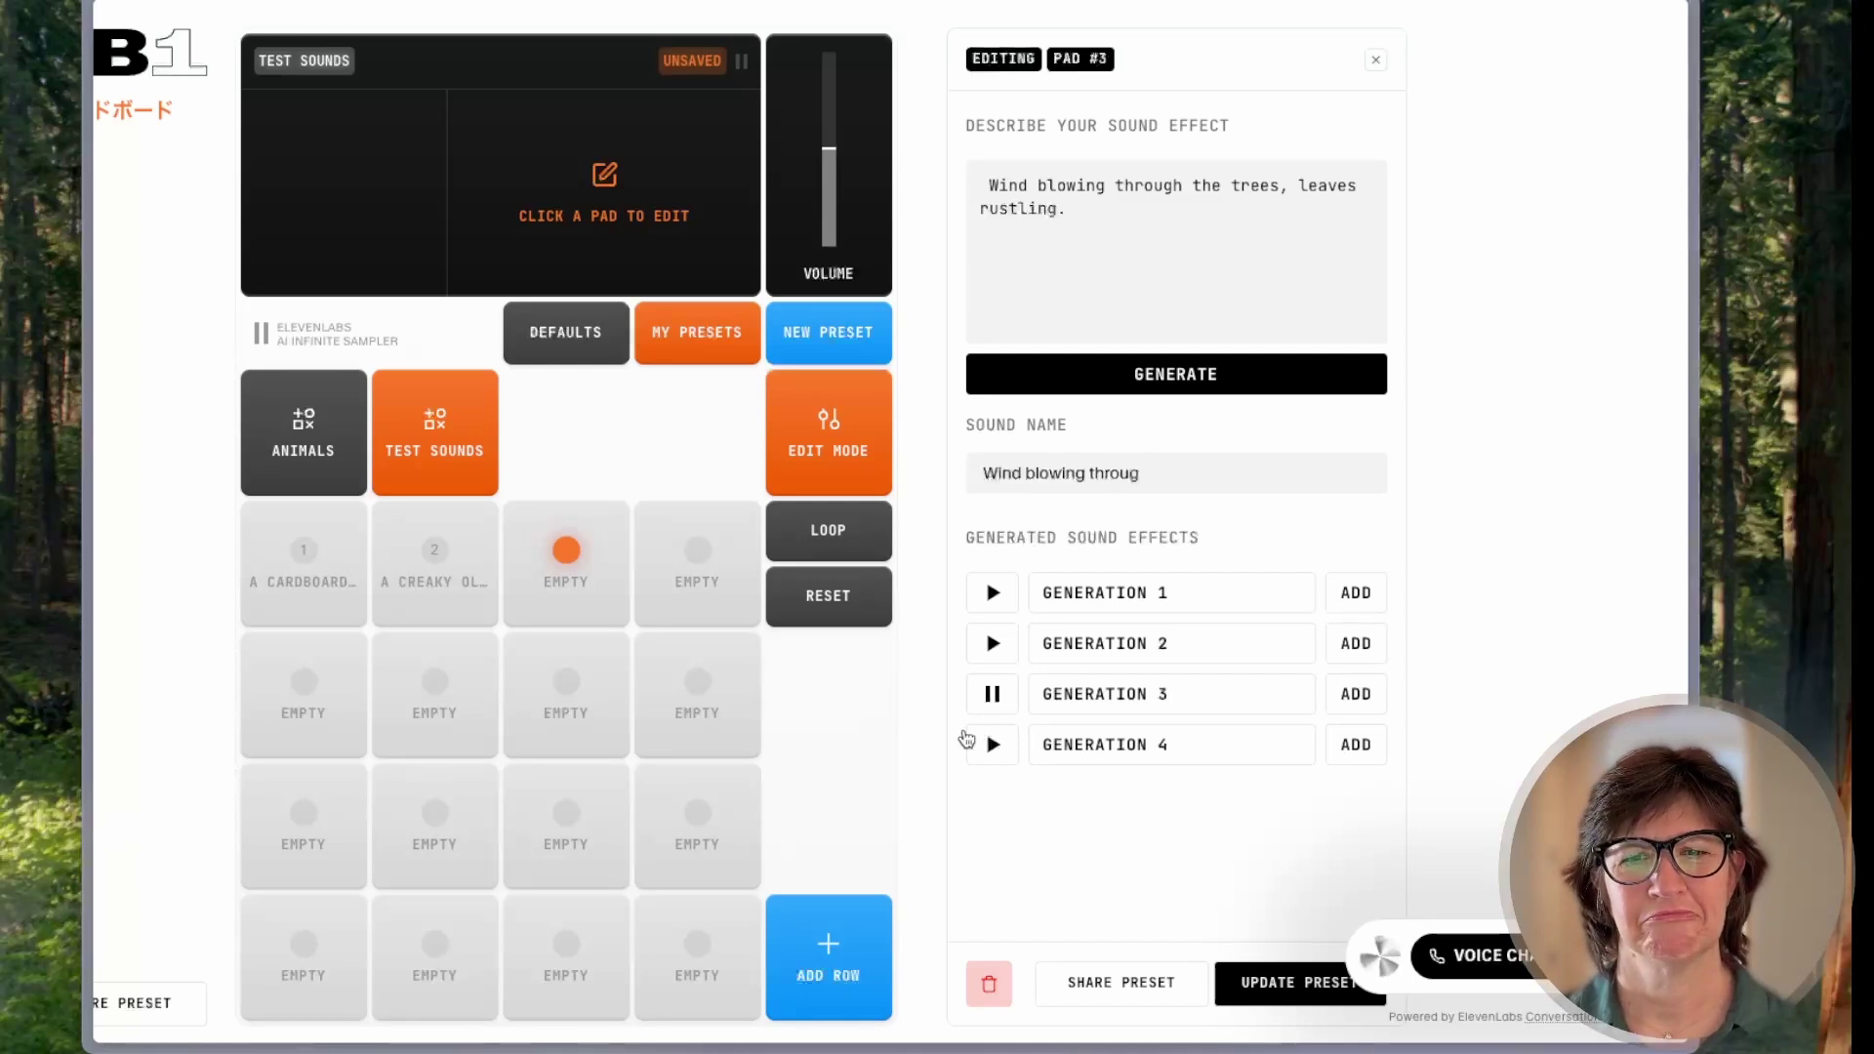
{"action": "left_click", "coordinate": [994, 746]}
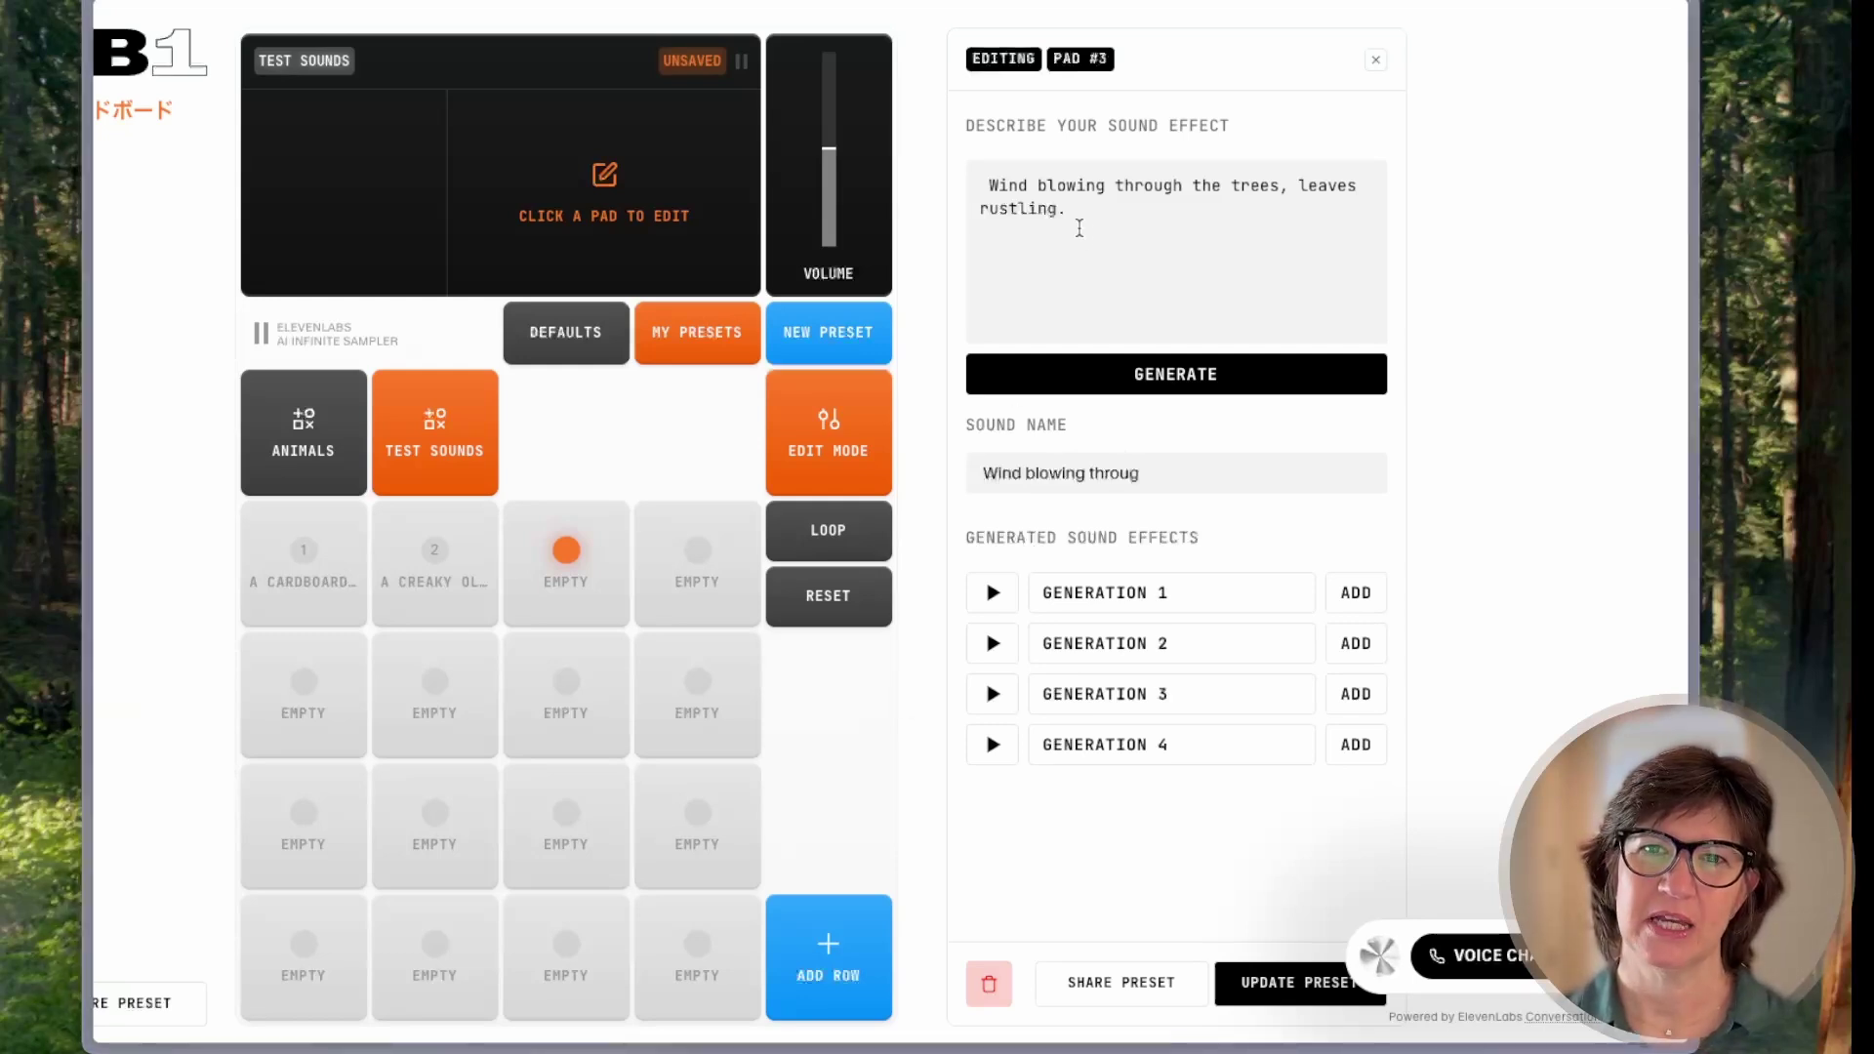
Replace pad 3's description with "Footsteps on gravel." and generate its sound effects.
{"action": "left_click_drag", "start_coordinate": [1071, 221], "coordinate": [976, 173]}
{"action": "key", "text": "alt+shift+k"}
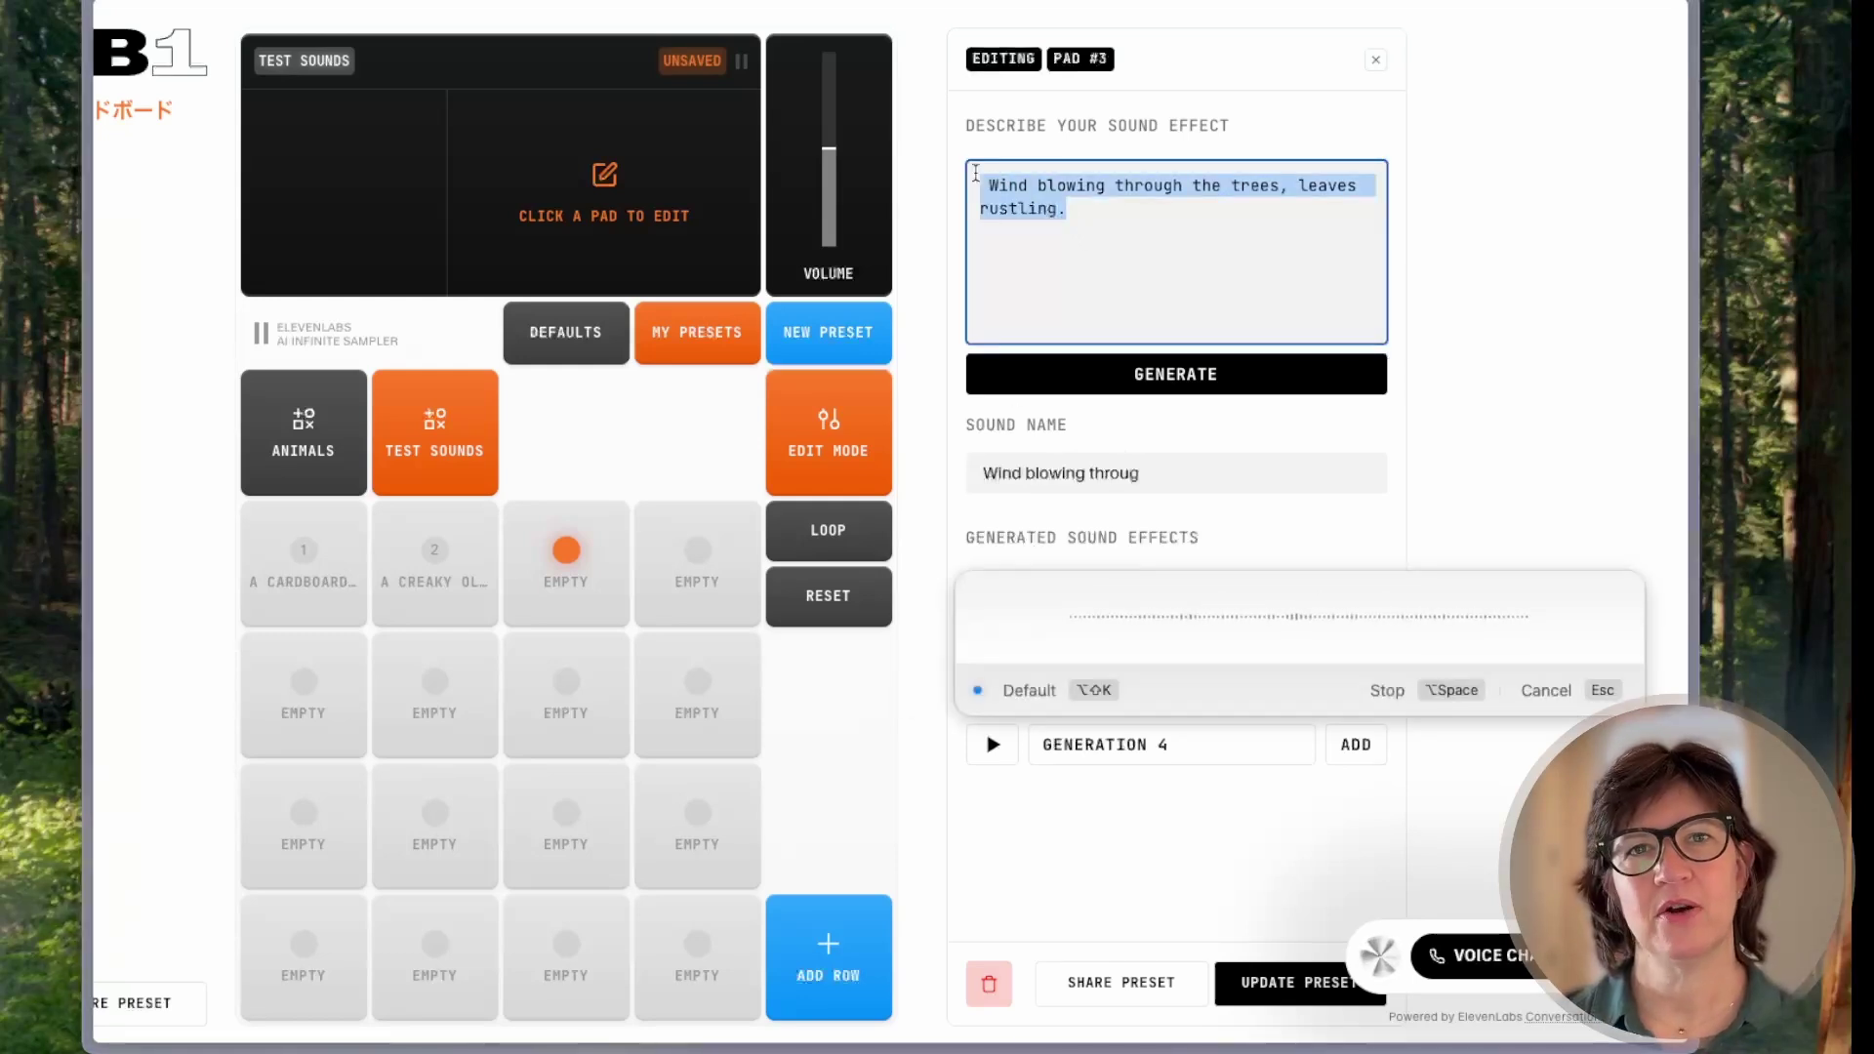
{"action": "key", "text": "alt+space"}
Preview the four gravel footsteps generations and add one to pad 3.
{"action": "left_click", "coordinate": [991, 593]}
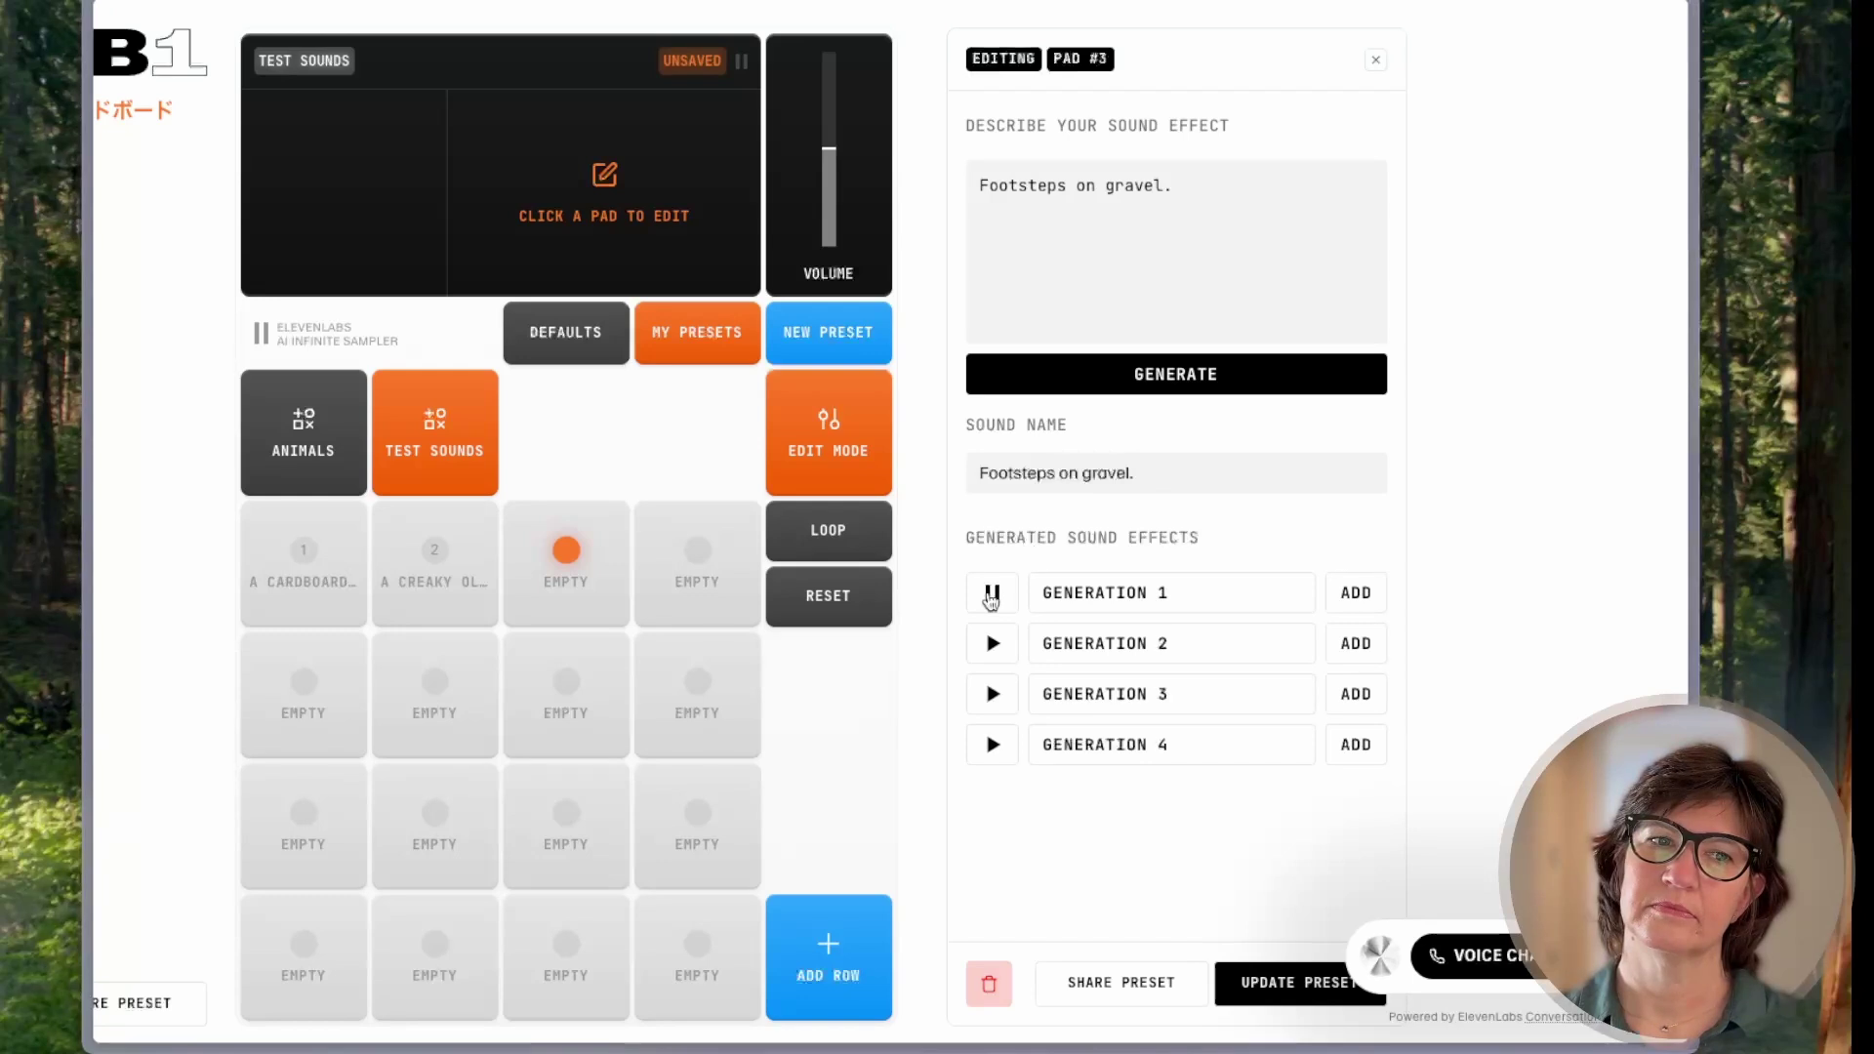
{"action": "left_click", "coordinate": [994, 645]}
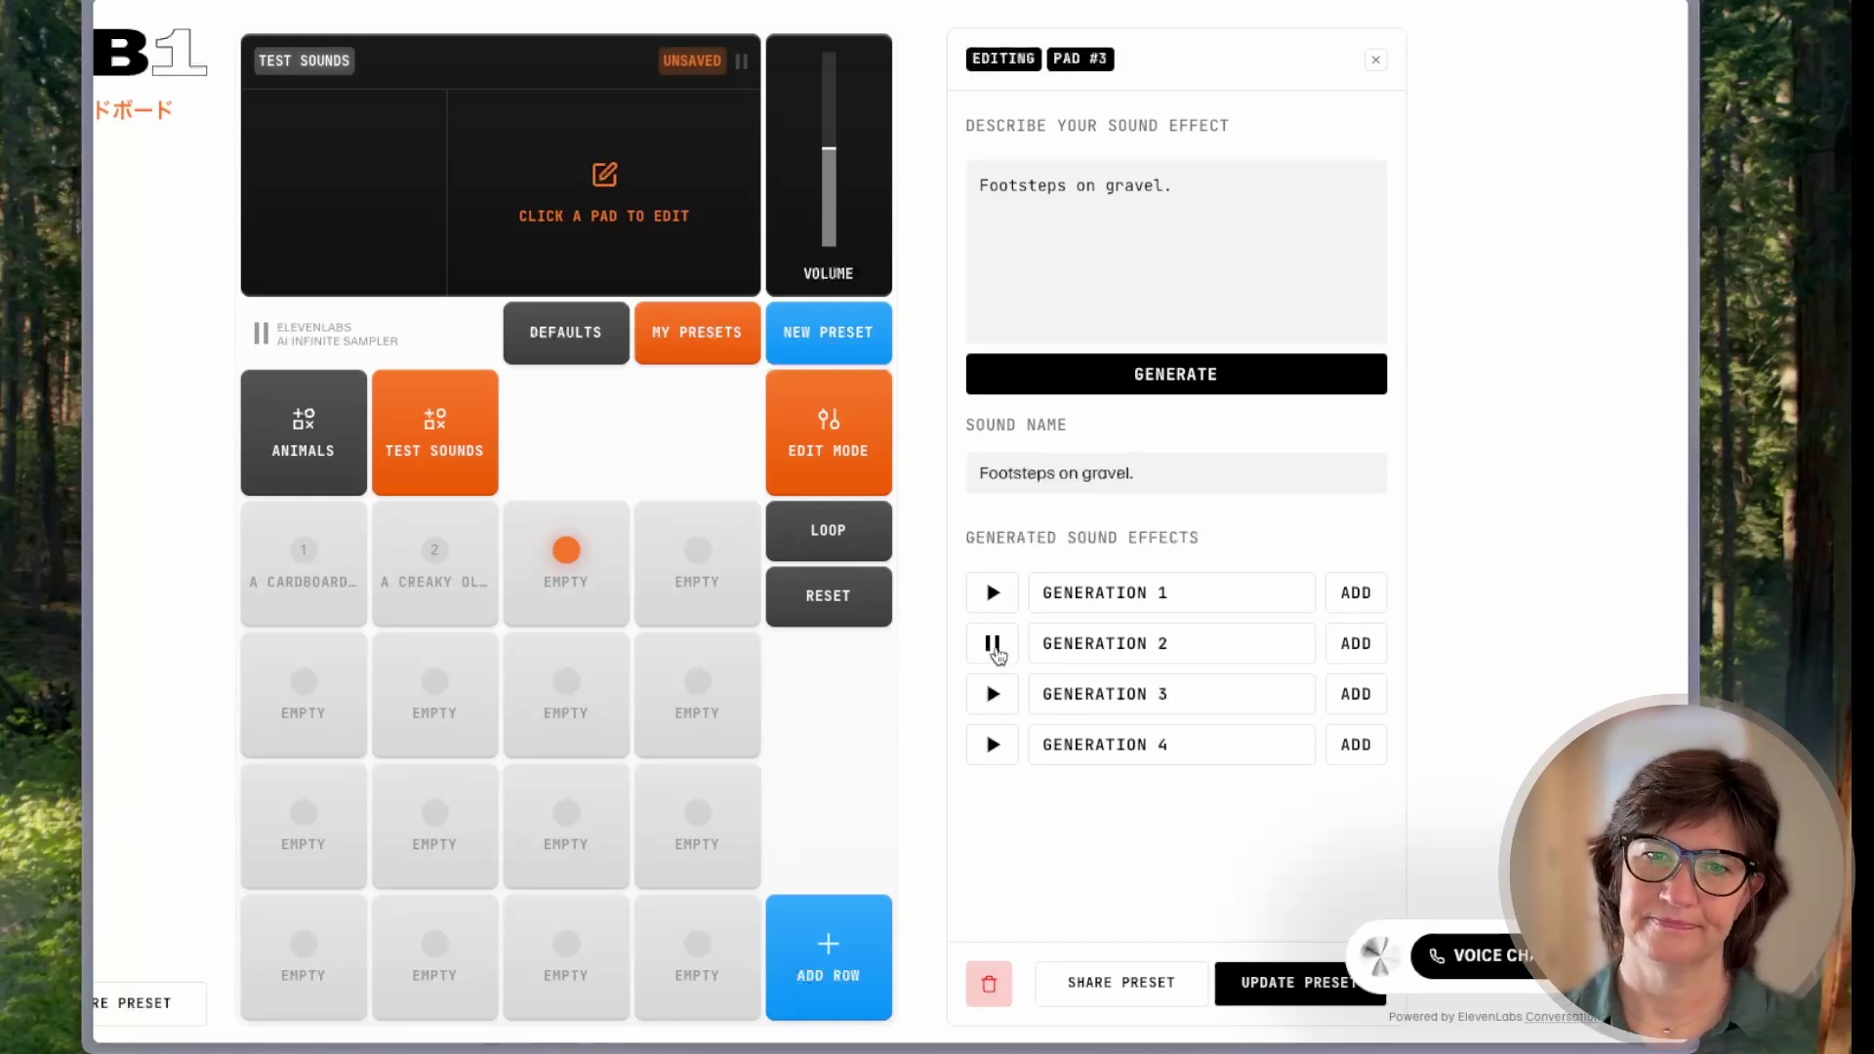
{"action": "left_click", "coordinate": [994, 699]}
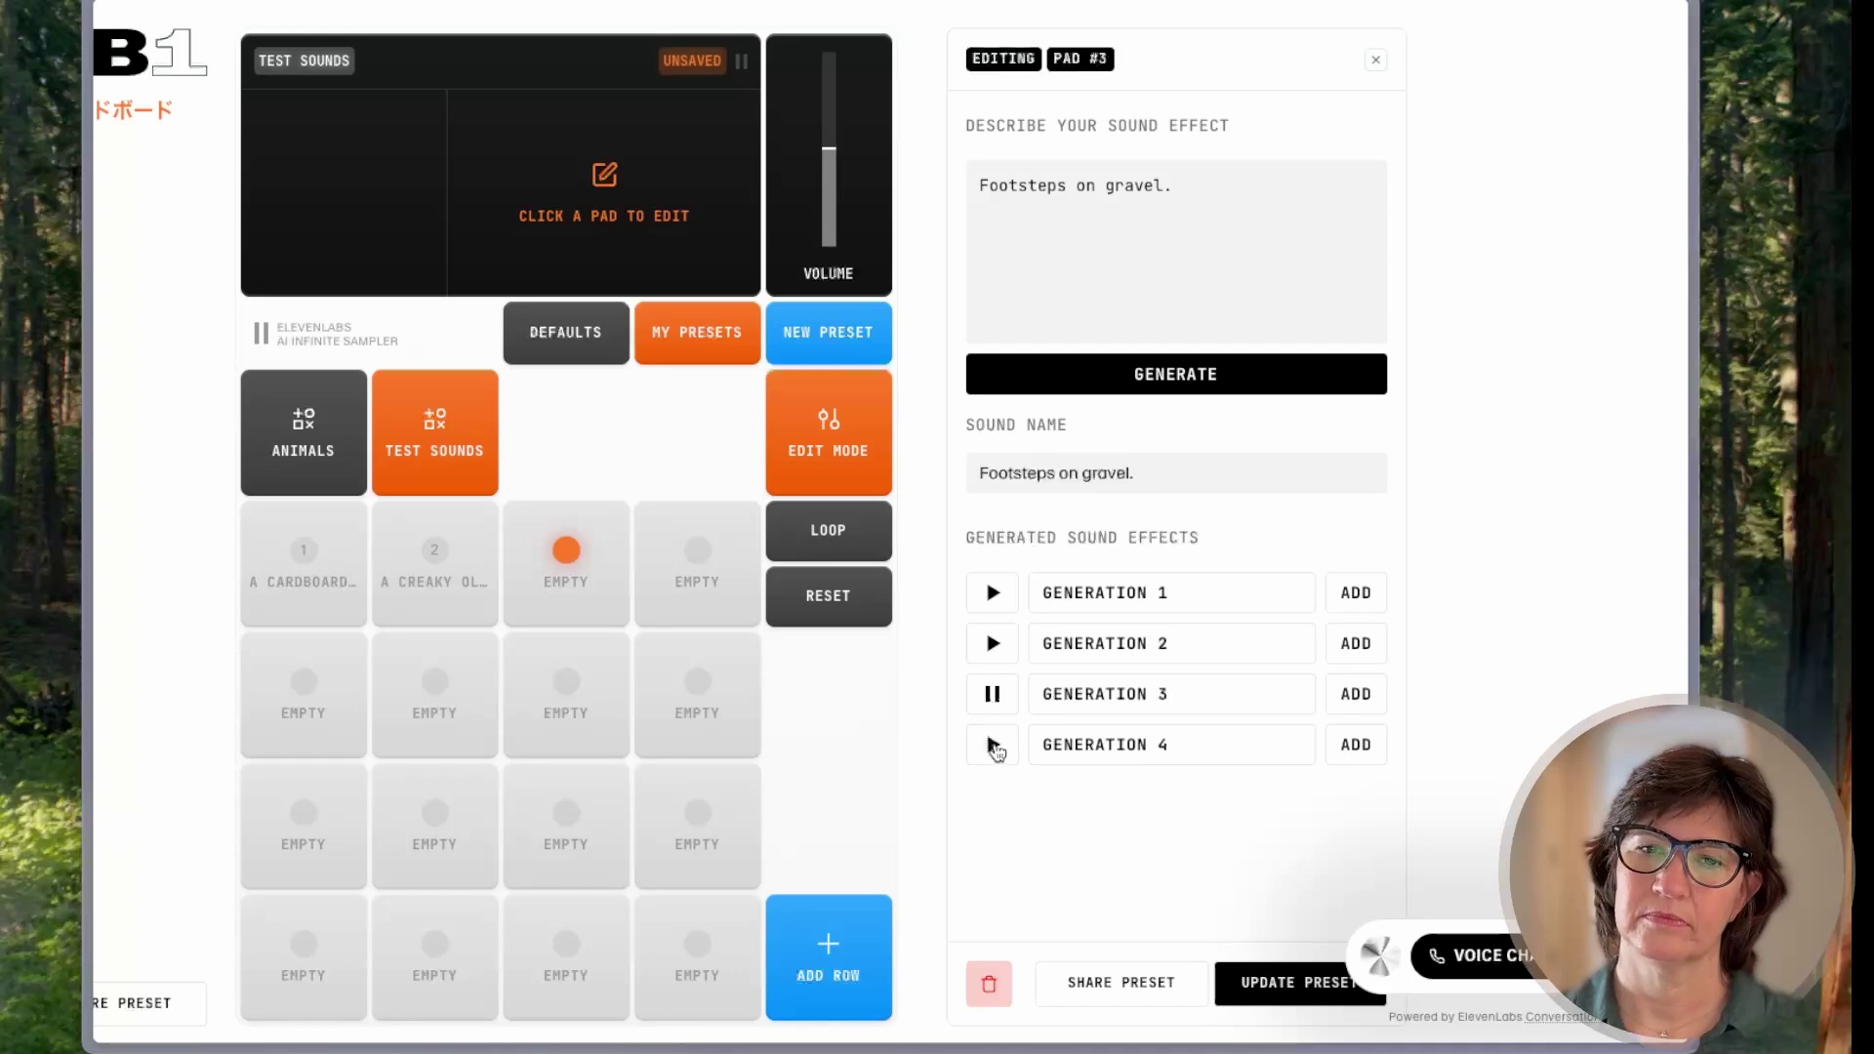
{"action": "left_click", "coordinate": [995, 750]}
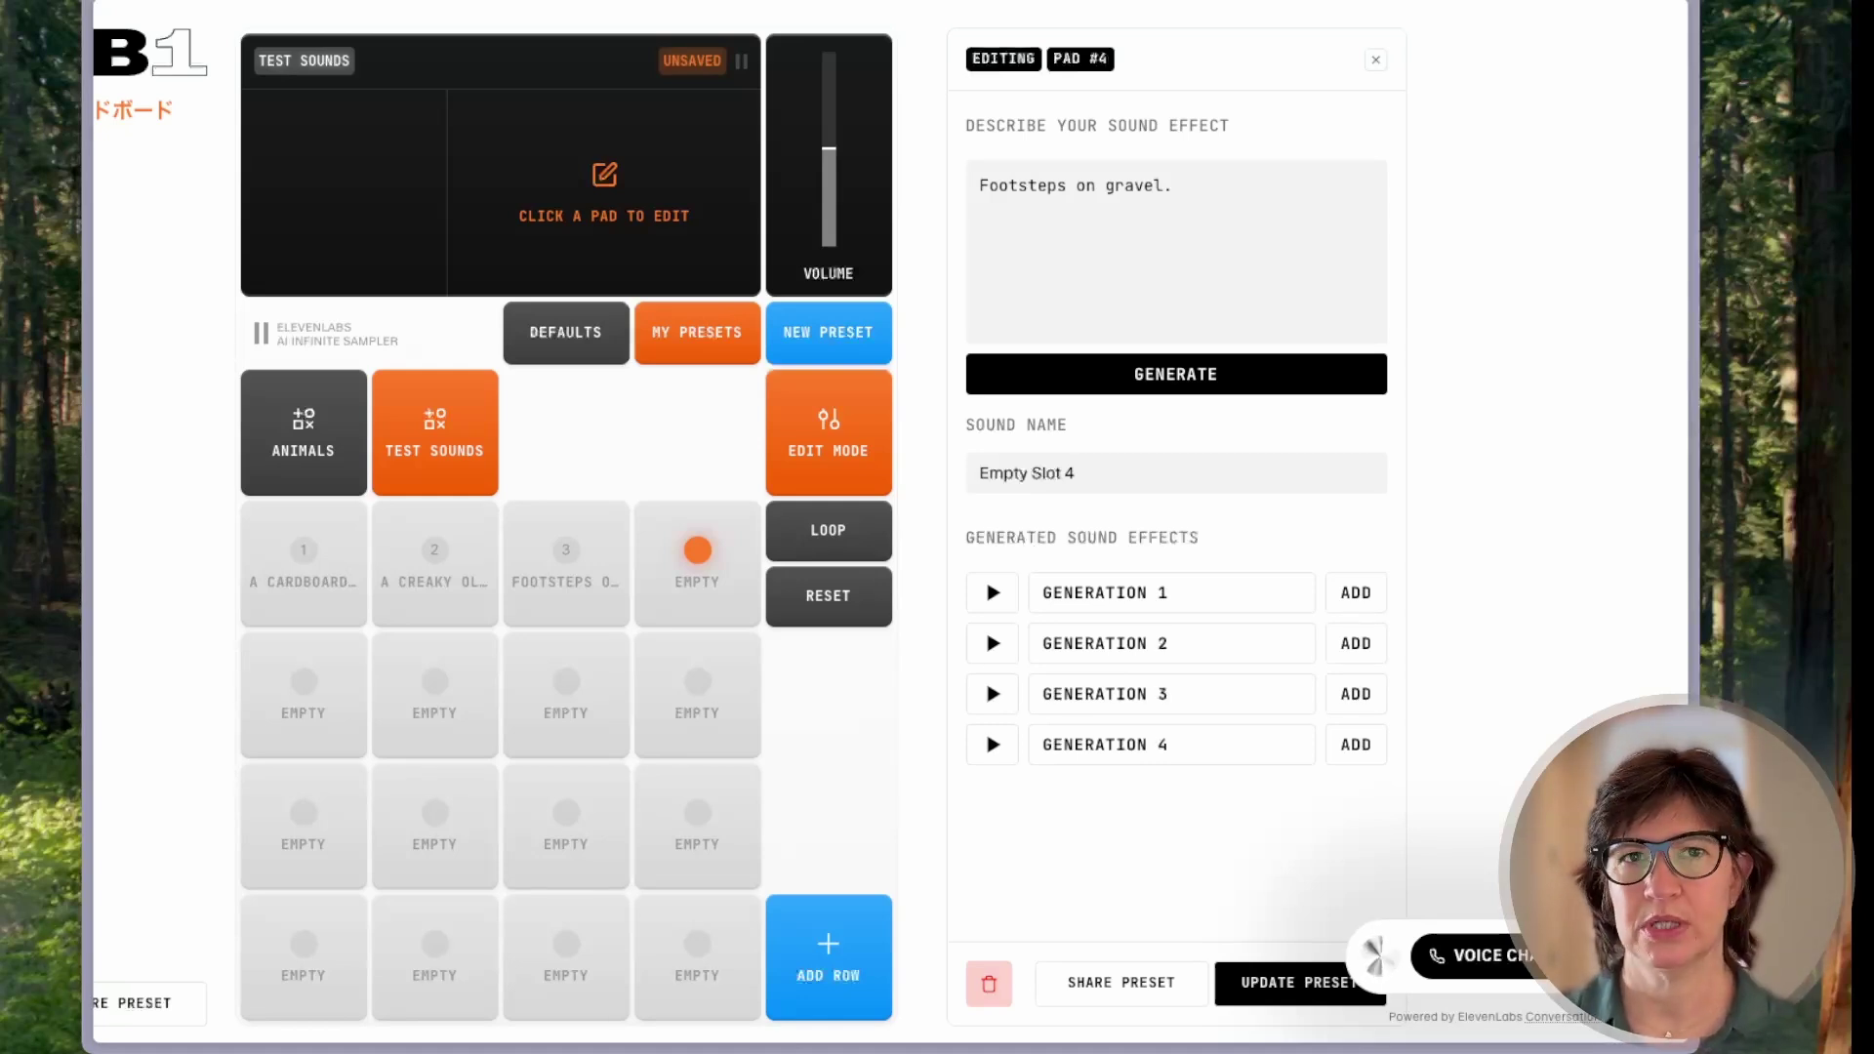
Generate sound effects for pad 4 from the description "Ice cubes being dropped into a glass.".
{"action": "left_click_drag", "start_coordinate": [1176, 185], "coordinate": [964, 191]}
{"action": "key", "text": "alt+space"}
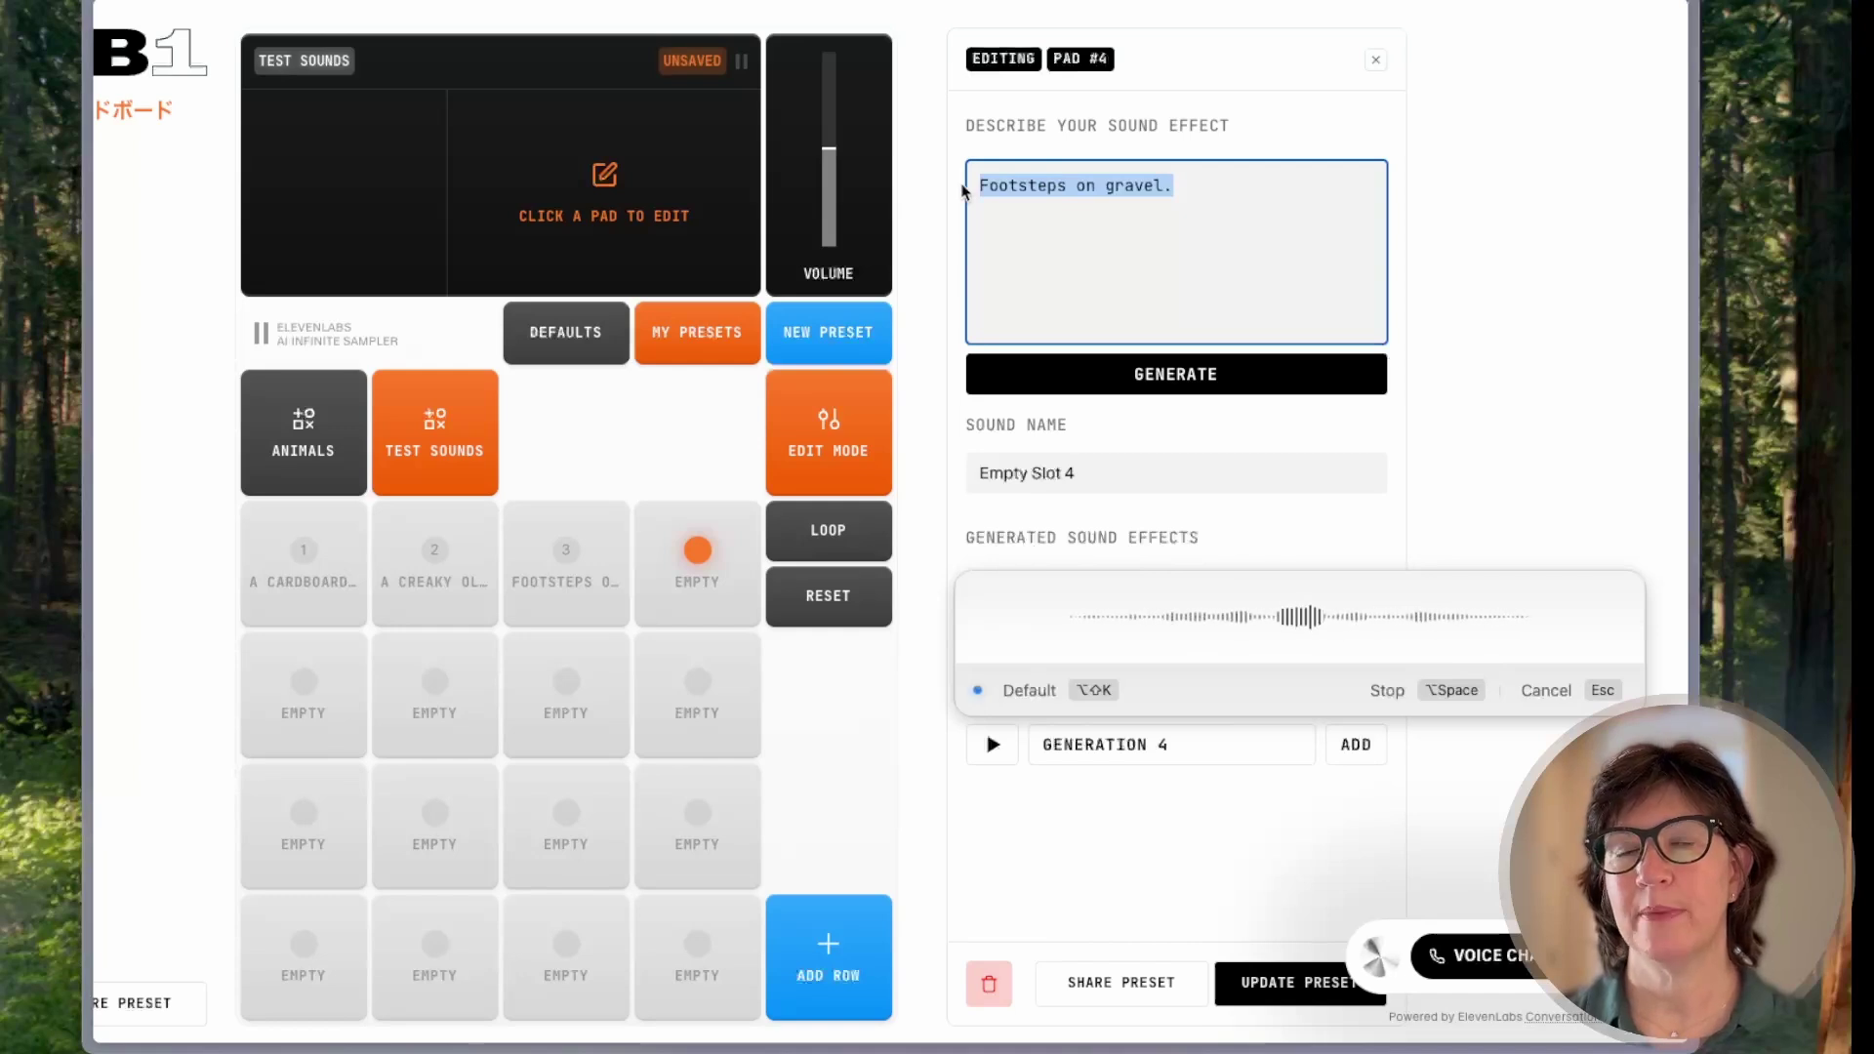
{"action": "key", "text": "alt+space"}
Preview the ice cube generations and add Generation 4 to pad 4.
{"action": "left_click", "coordinate": [992, 594]}
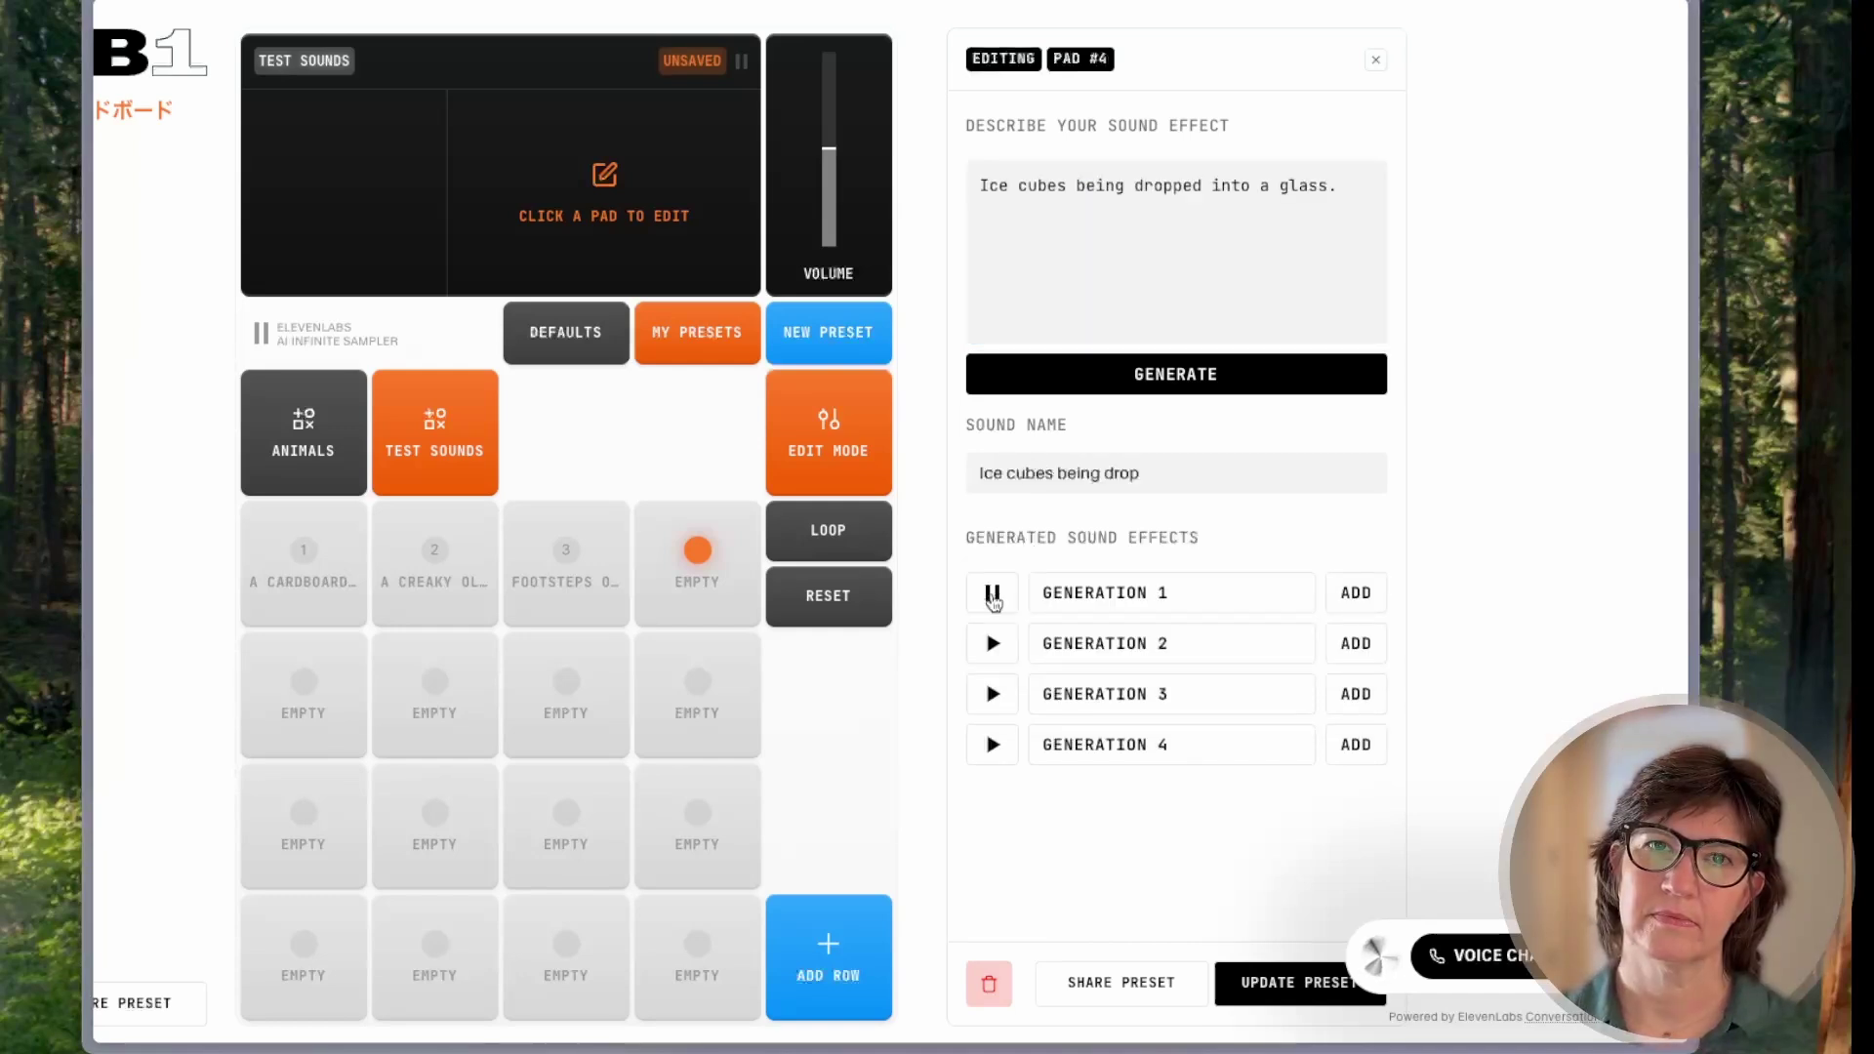
{"action": "left_click", "coordinate": [993, 648]}
{"action": "left_click", "coordinate": [992, 745]}
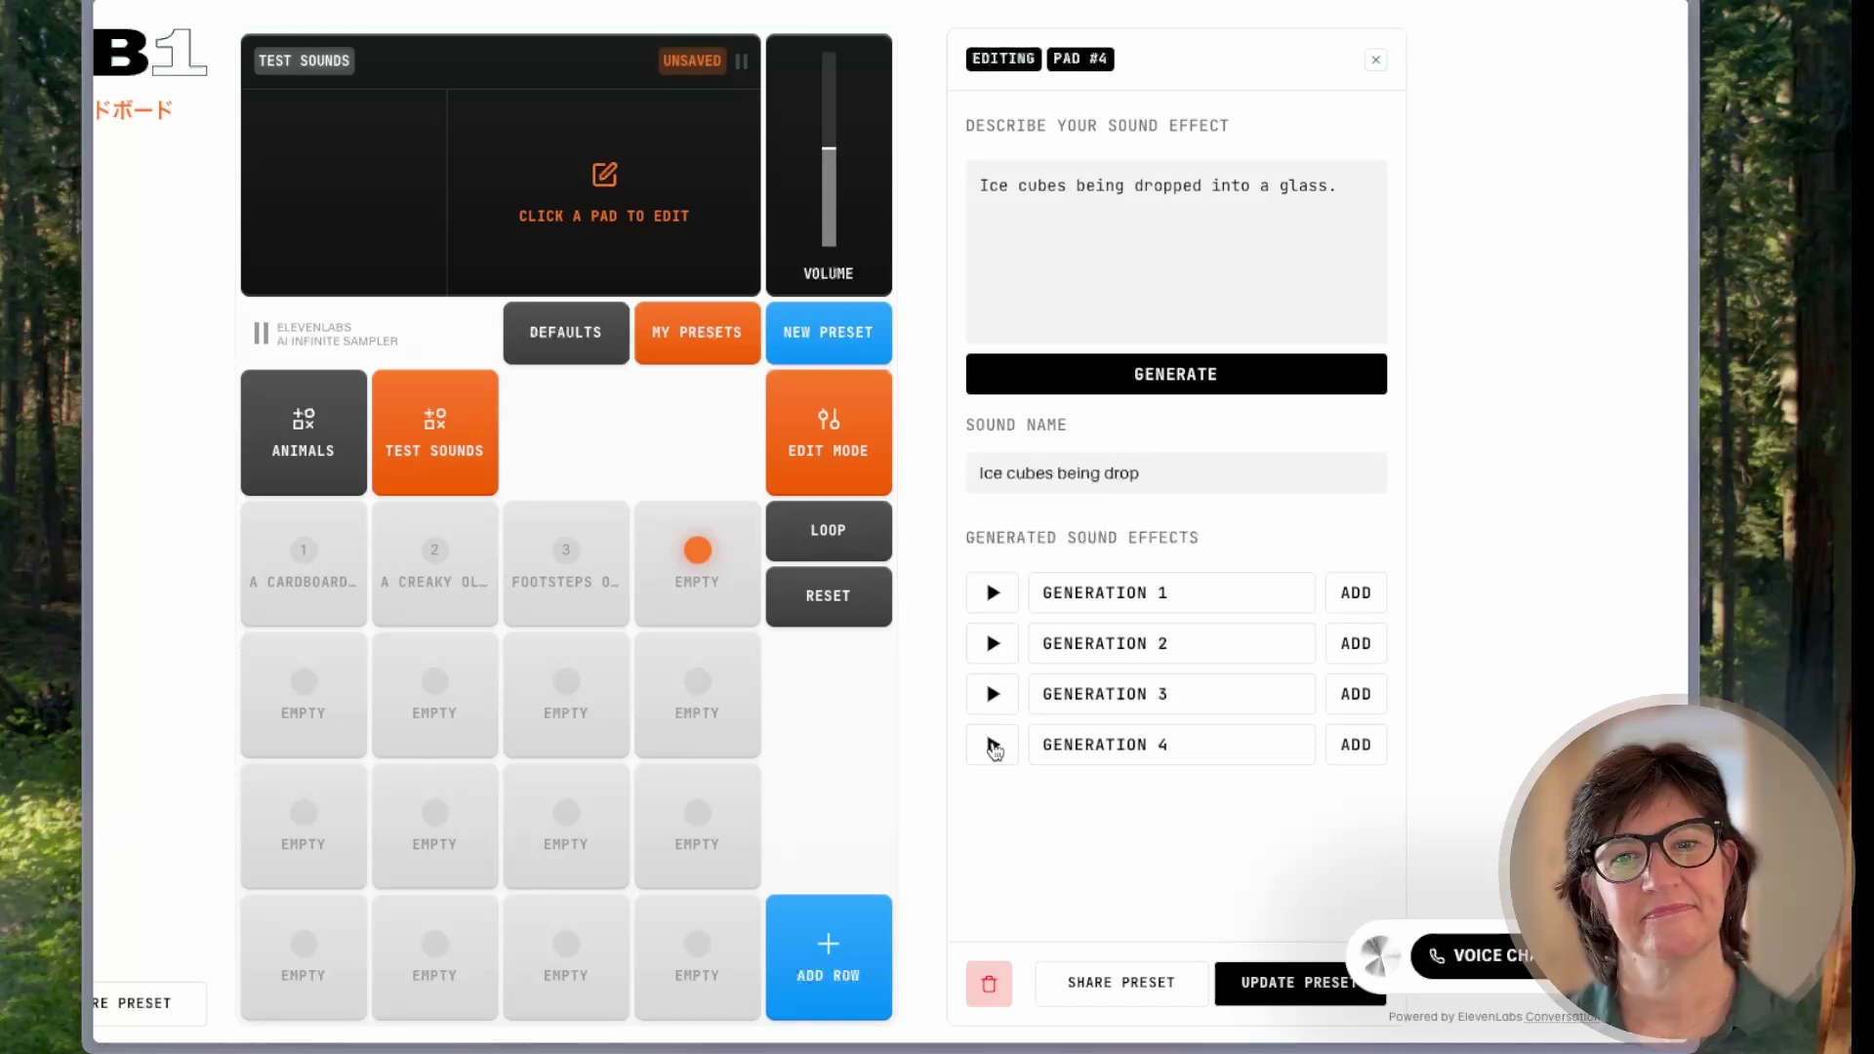
{"action": "left_click", "coordinate": [1355, 745]}
Generate sound effects for pad Q from the description "A soda can being opened.".
{"action": "left_click_drag", "start_coordinate": [1339, 186], "coordinate": [969, 164]}
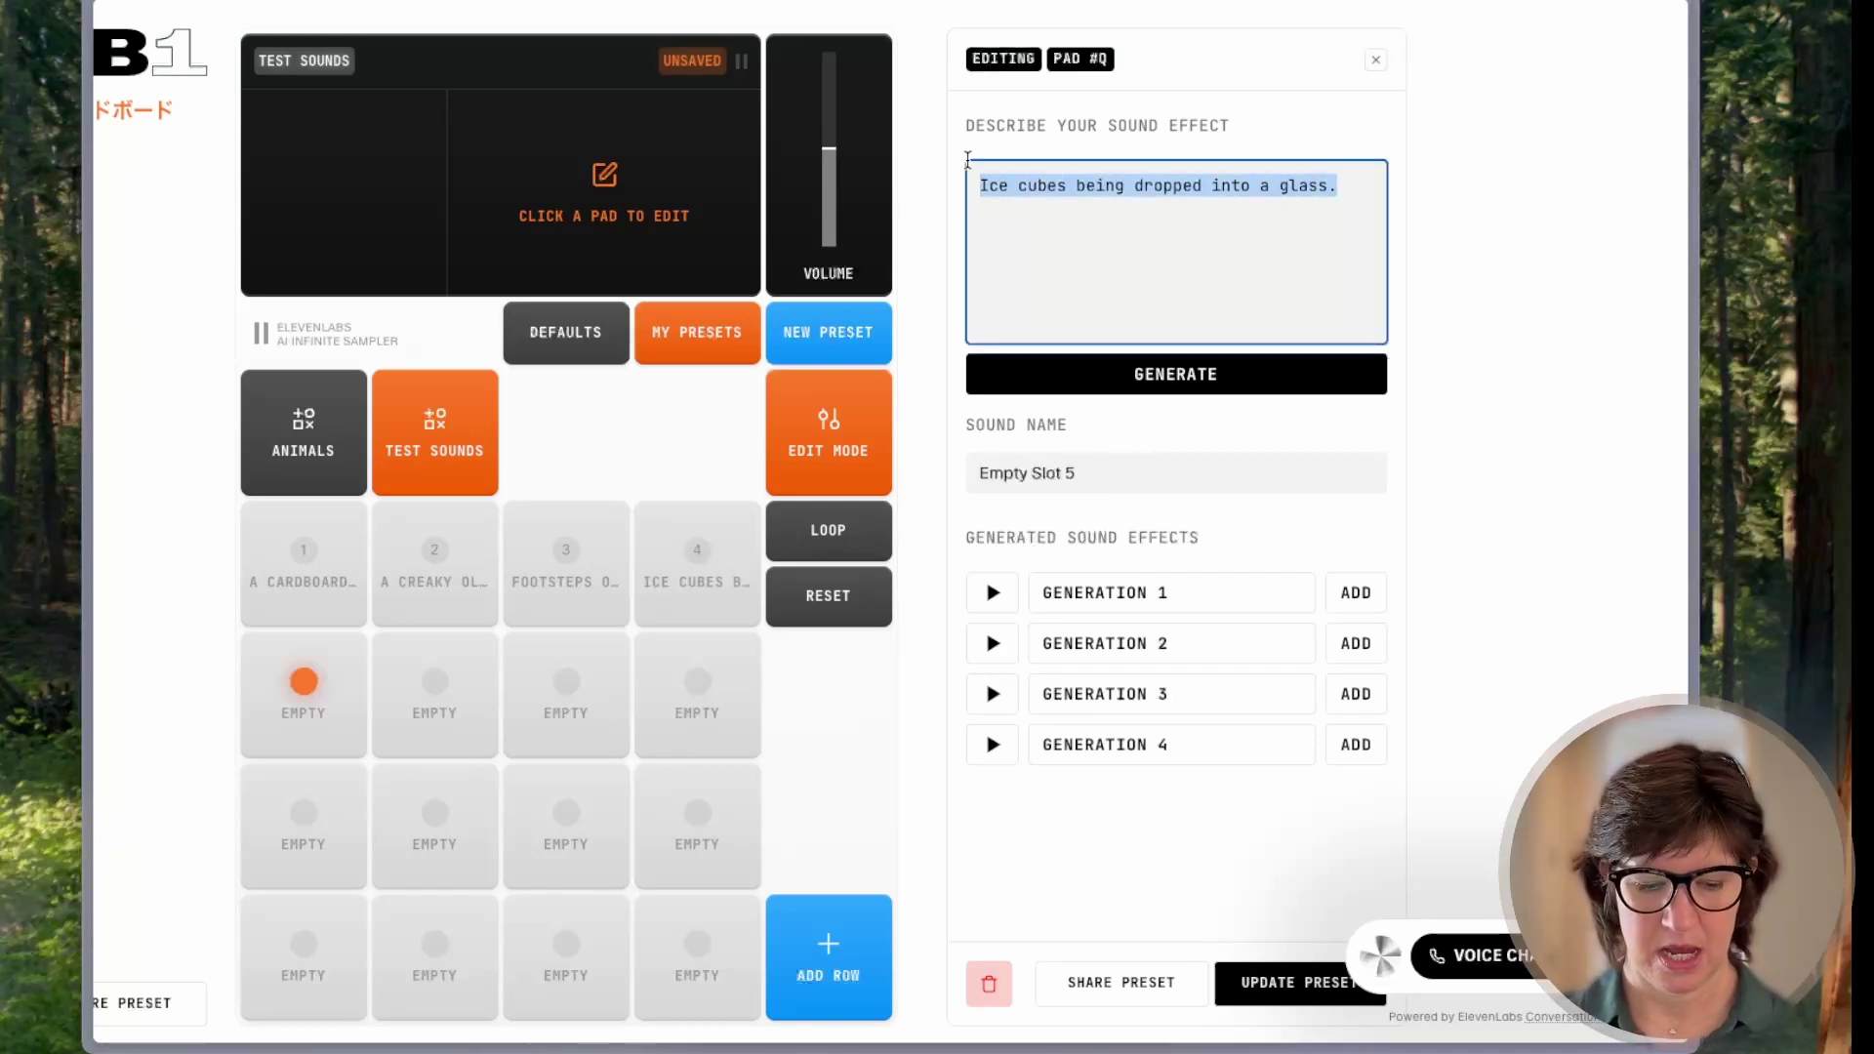
{"action": "key", "text": "alt+shift+k"}
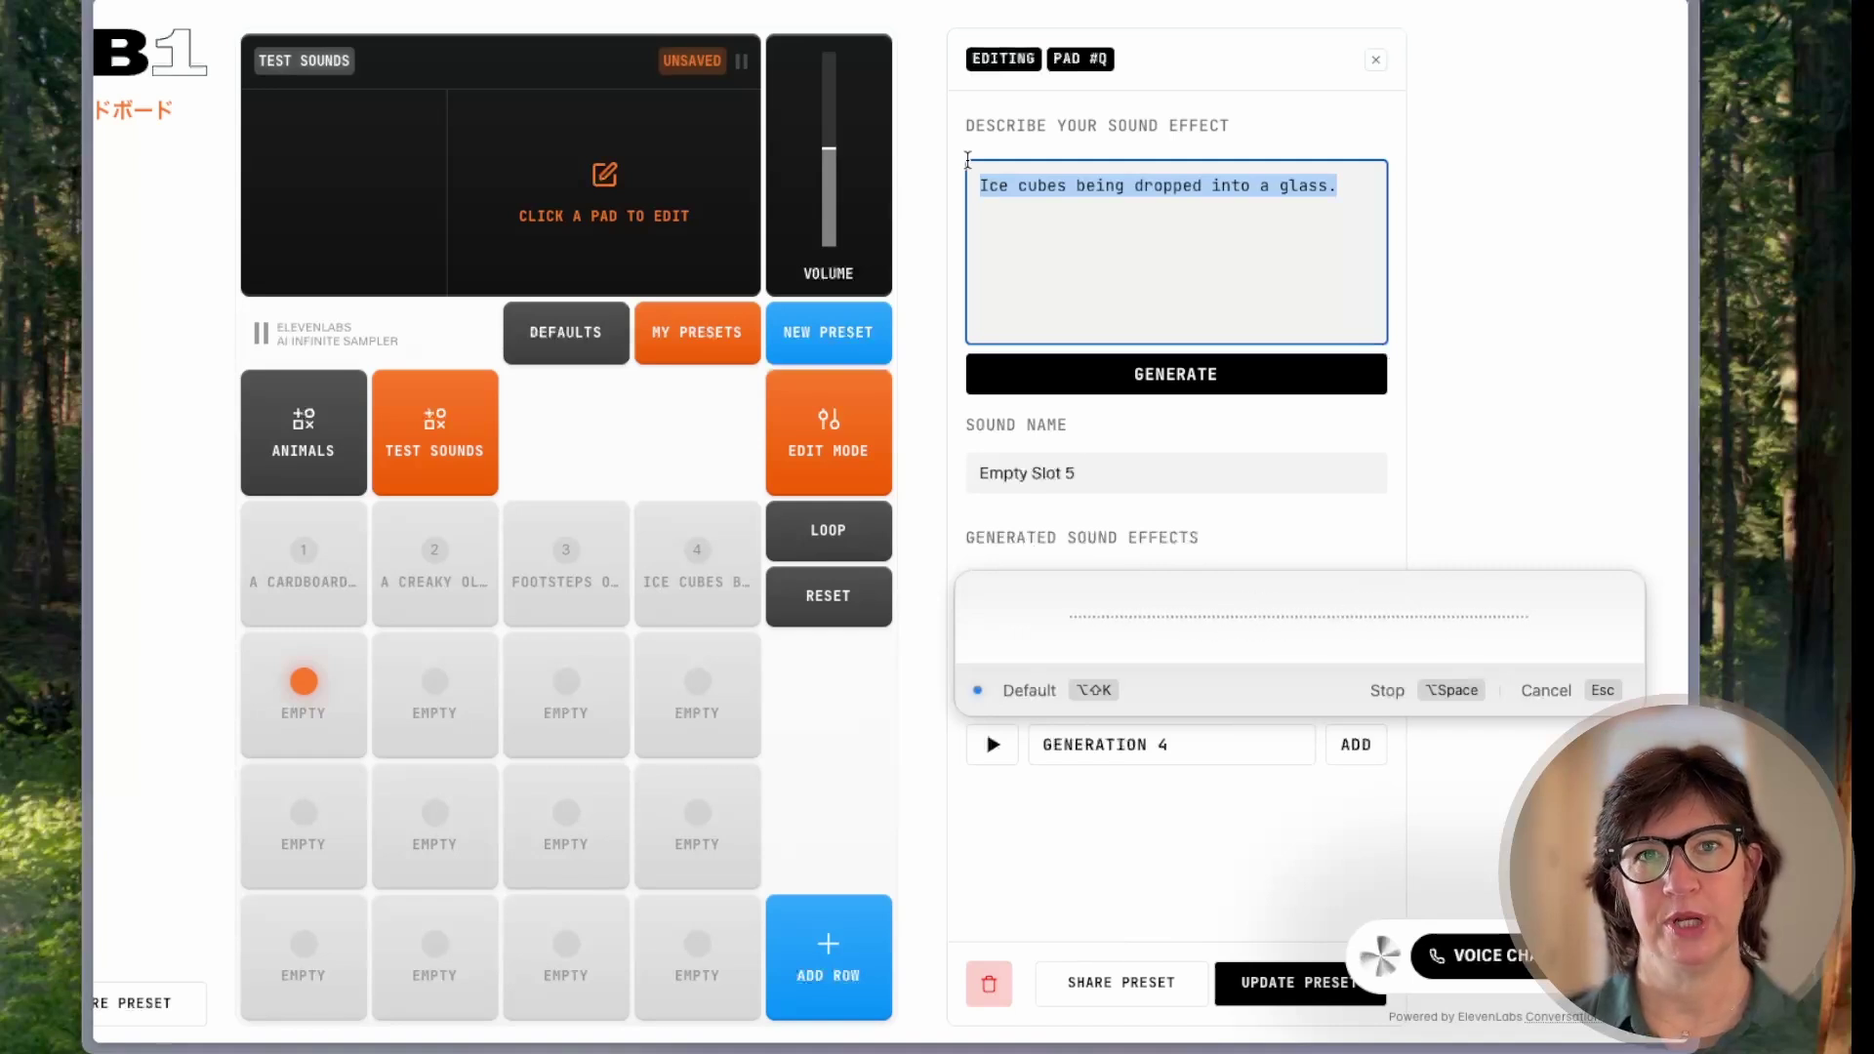
{"action": "key", "text": "alt+space"}
Preview the four soda can generations and add one to pad Q.
{"action": "left_click", "coordinate": [990, 595]}
{"action": "left_click", "coordinate": [992, 644]}
{"action": "left_click", "coordinate": [993, 695]}
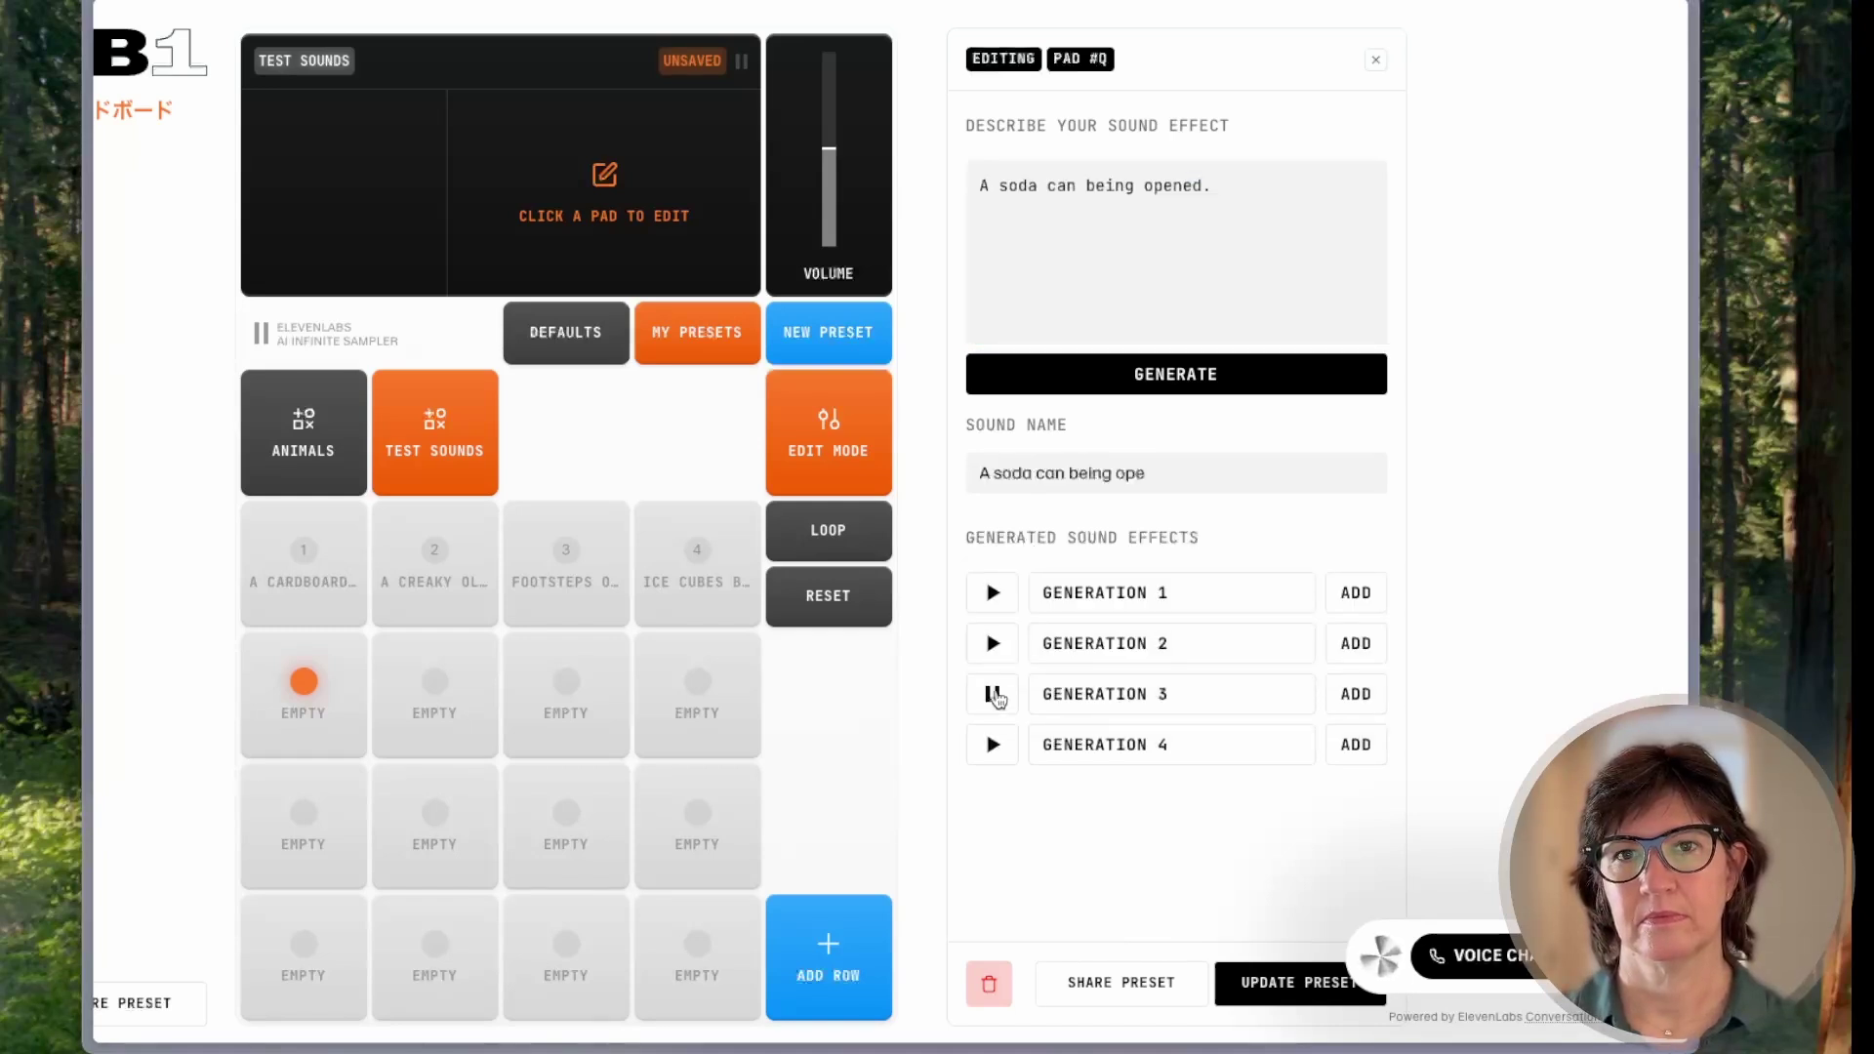
{"action": "left_click", "coordinate": [994, 746]}
Save the changes to the Test sounds preset and leave edit mode.
{"action": "key", "text": "2"}
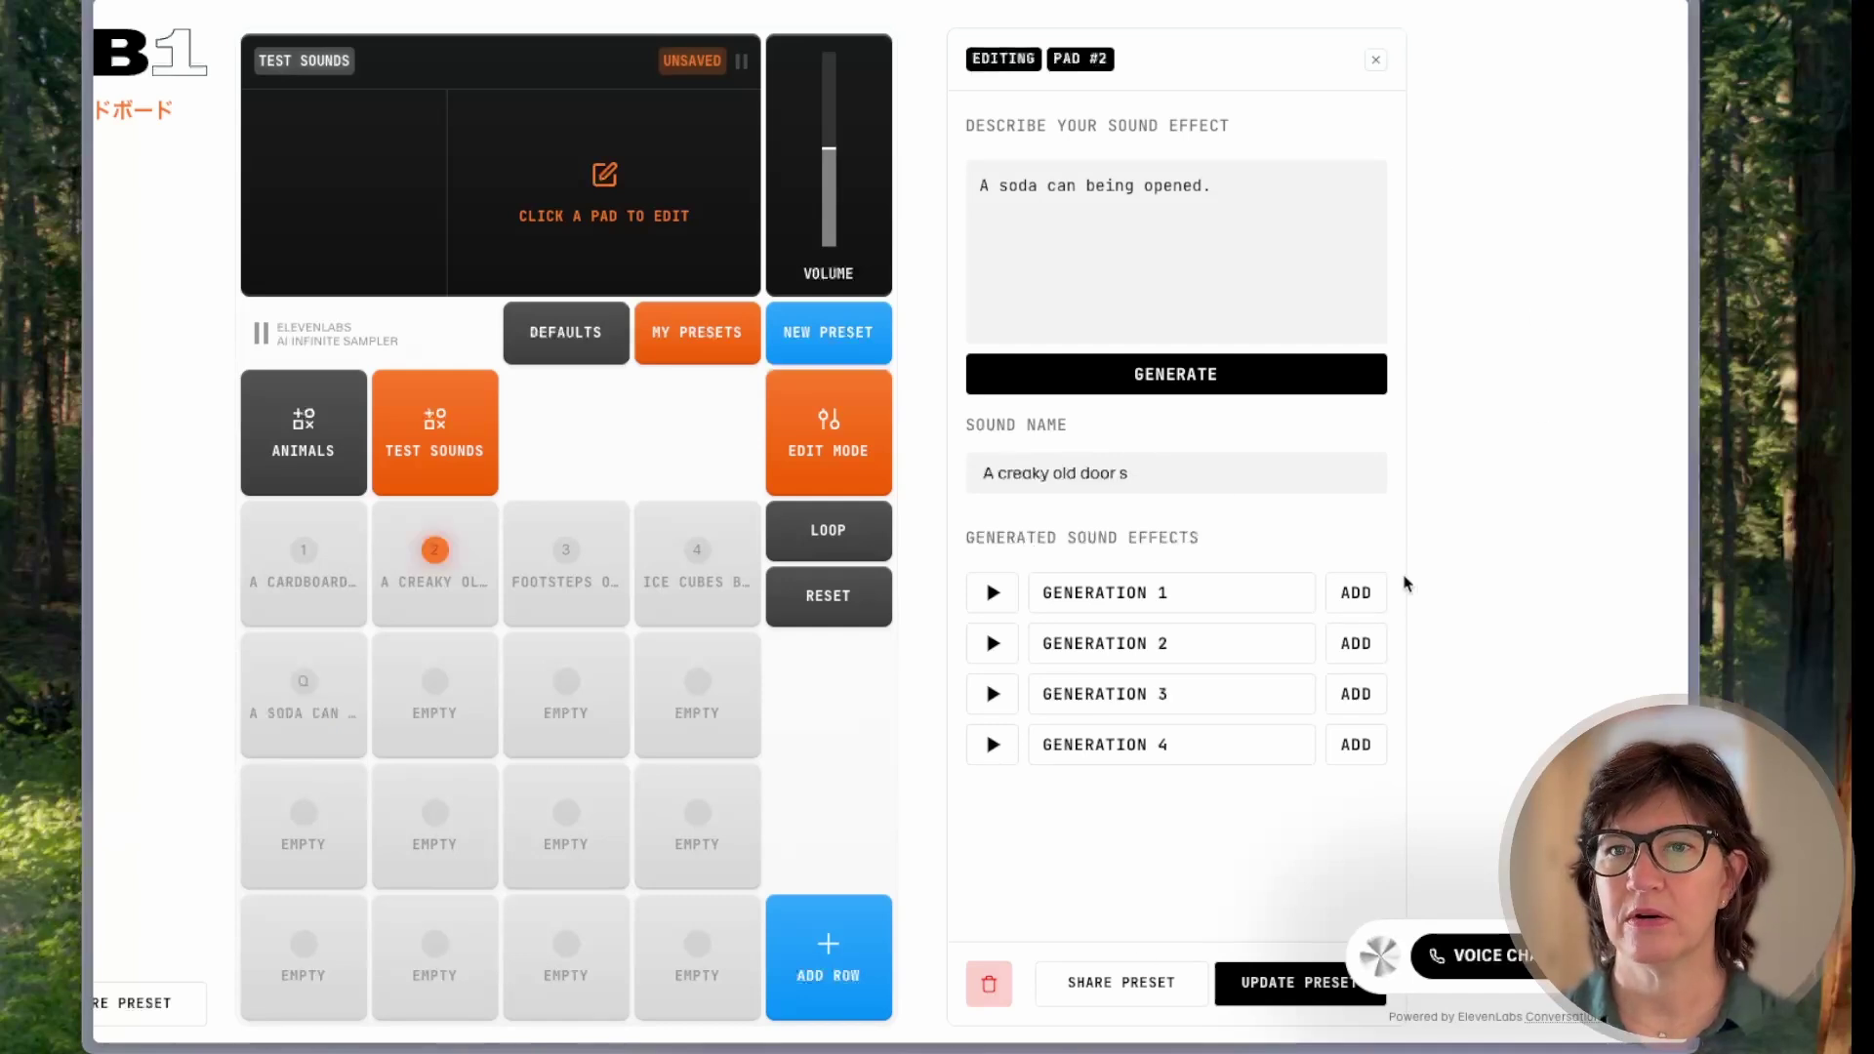
{"action": "left_click", "coordinate": [1281, 991]}
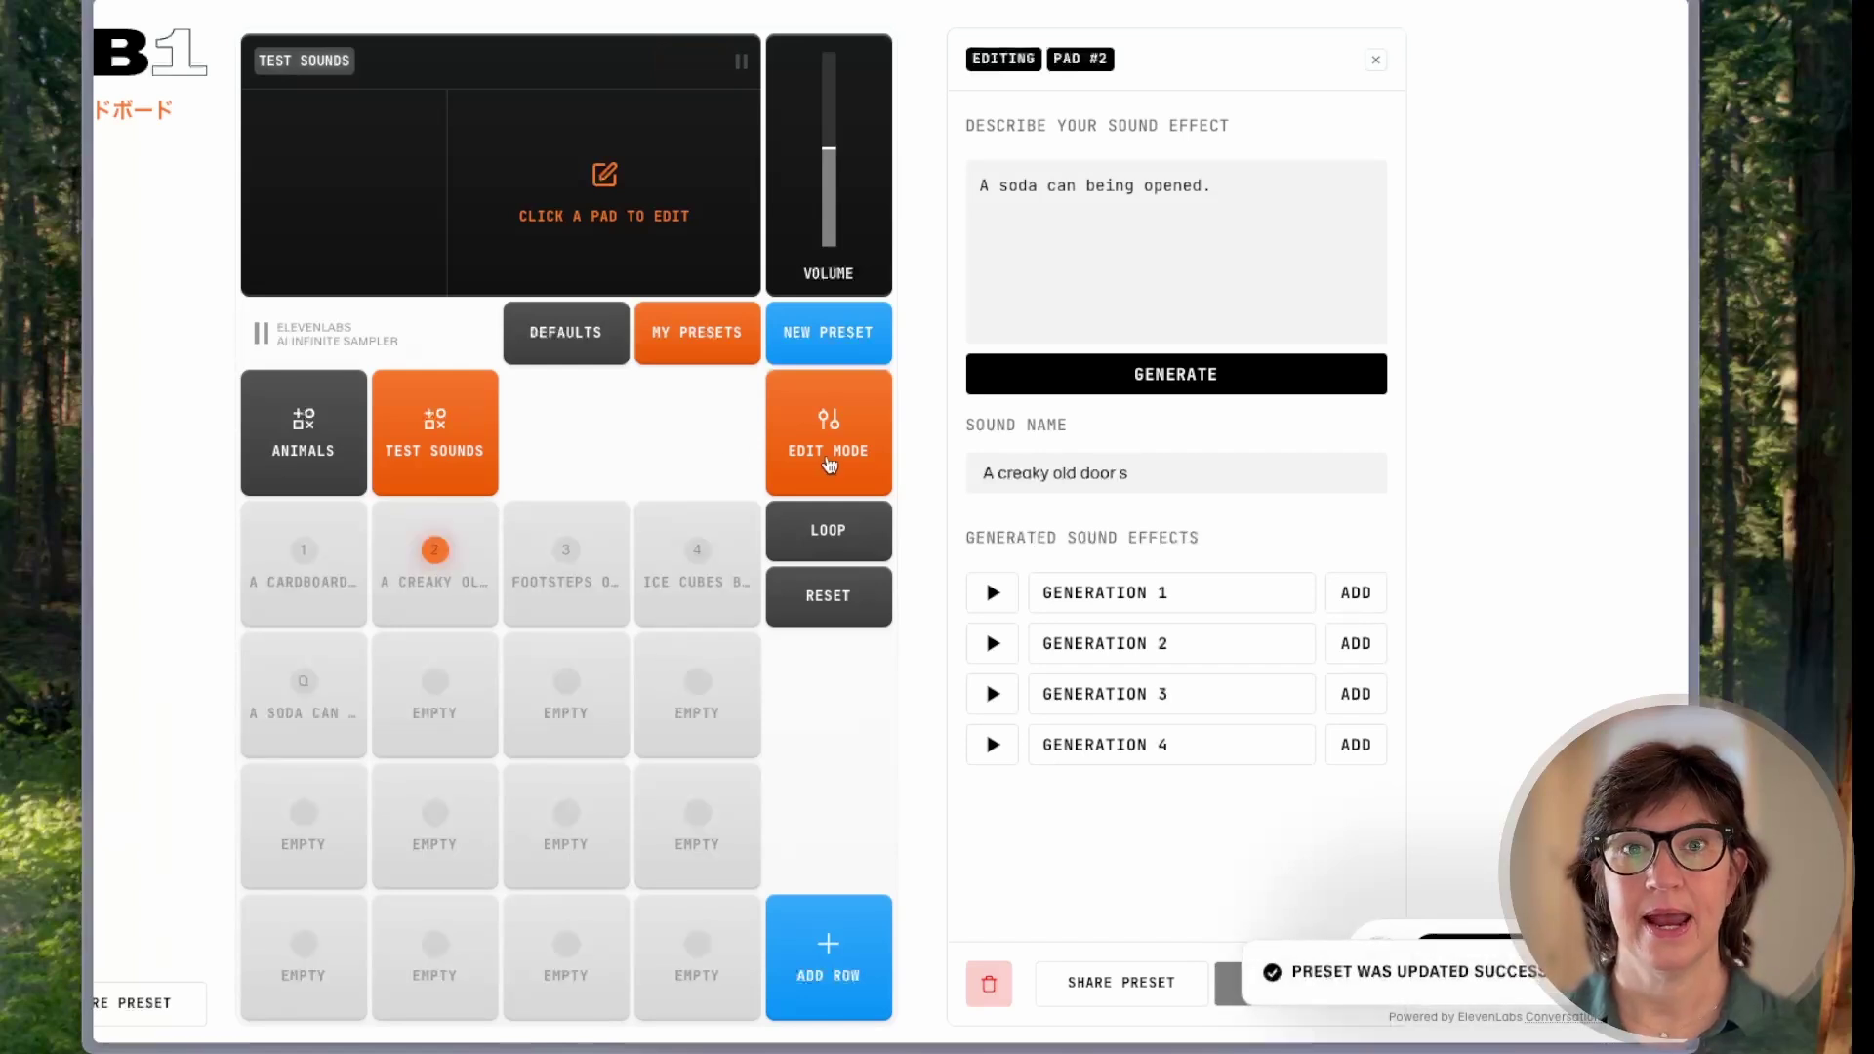
{"action": "left_click", "coordinate": [827, 458]}
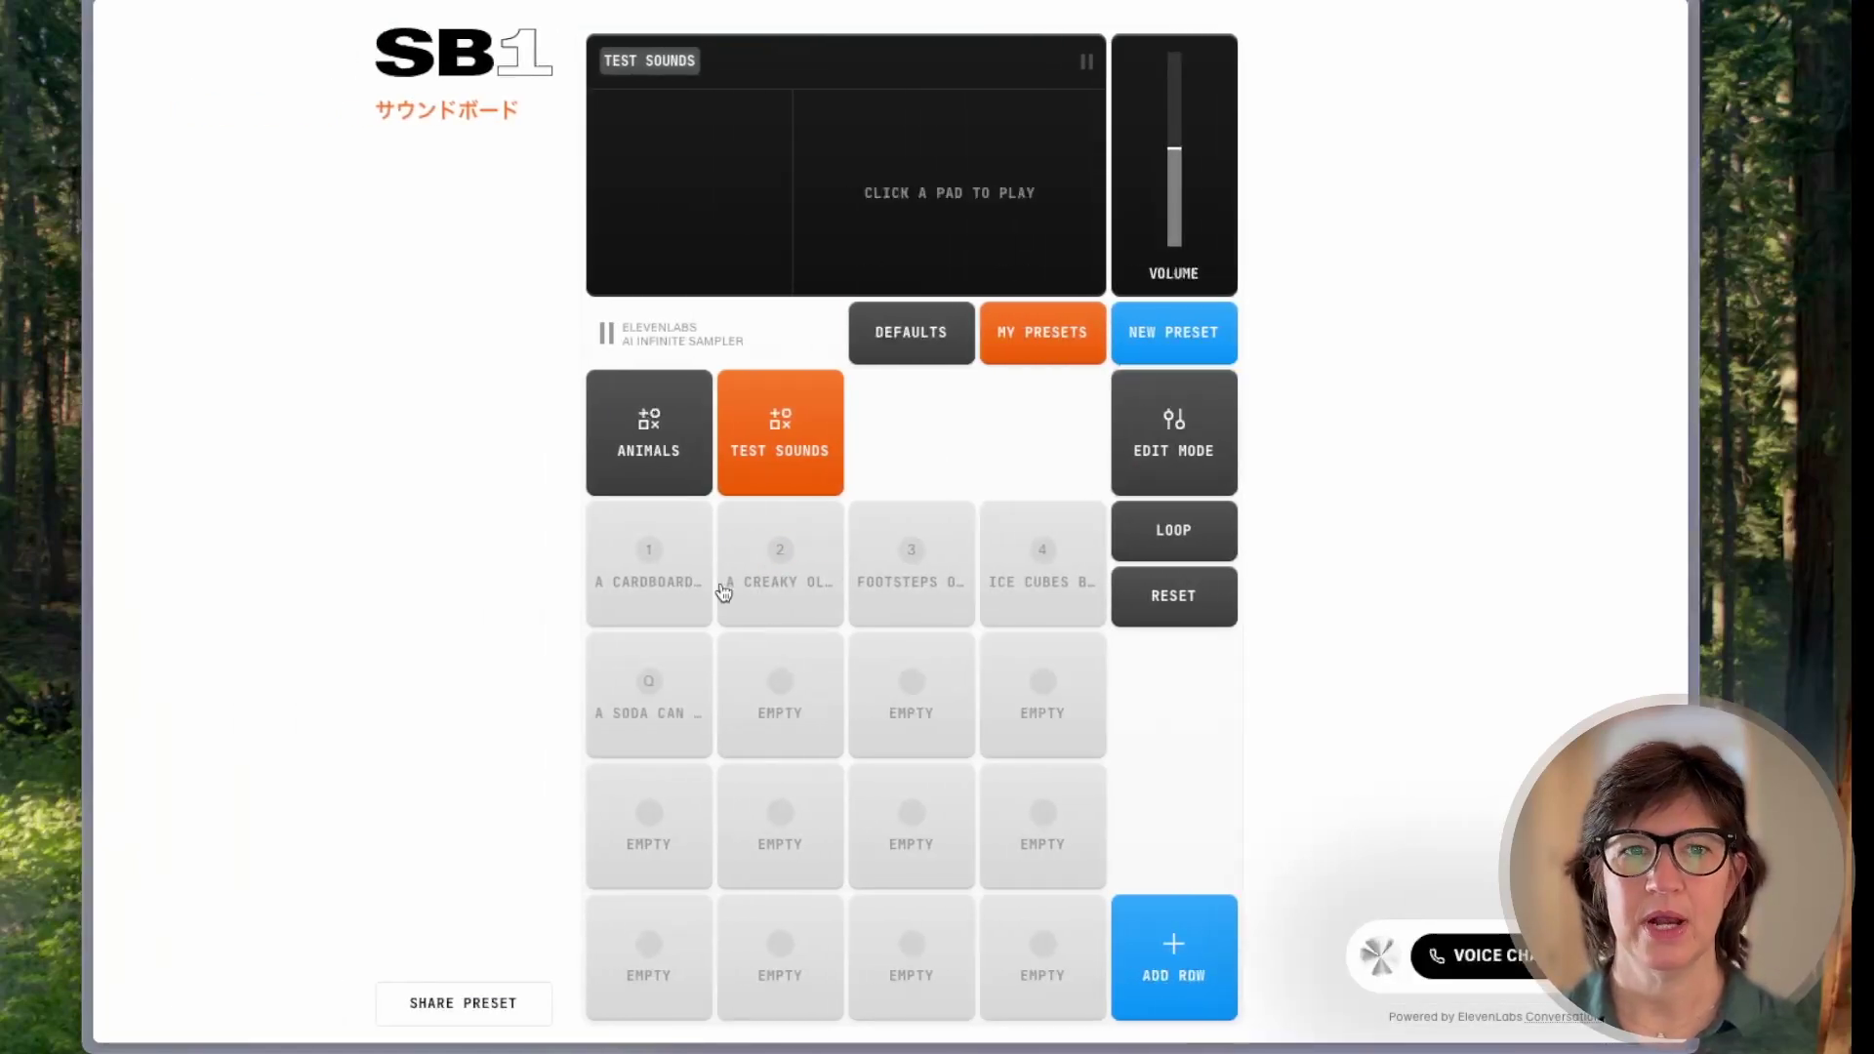
Play the creaky door, gravel footsteps, ice cubes and soda can pads of the Test sounds preset.
{"action": "left_click", "coordinate": [780, 589]}
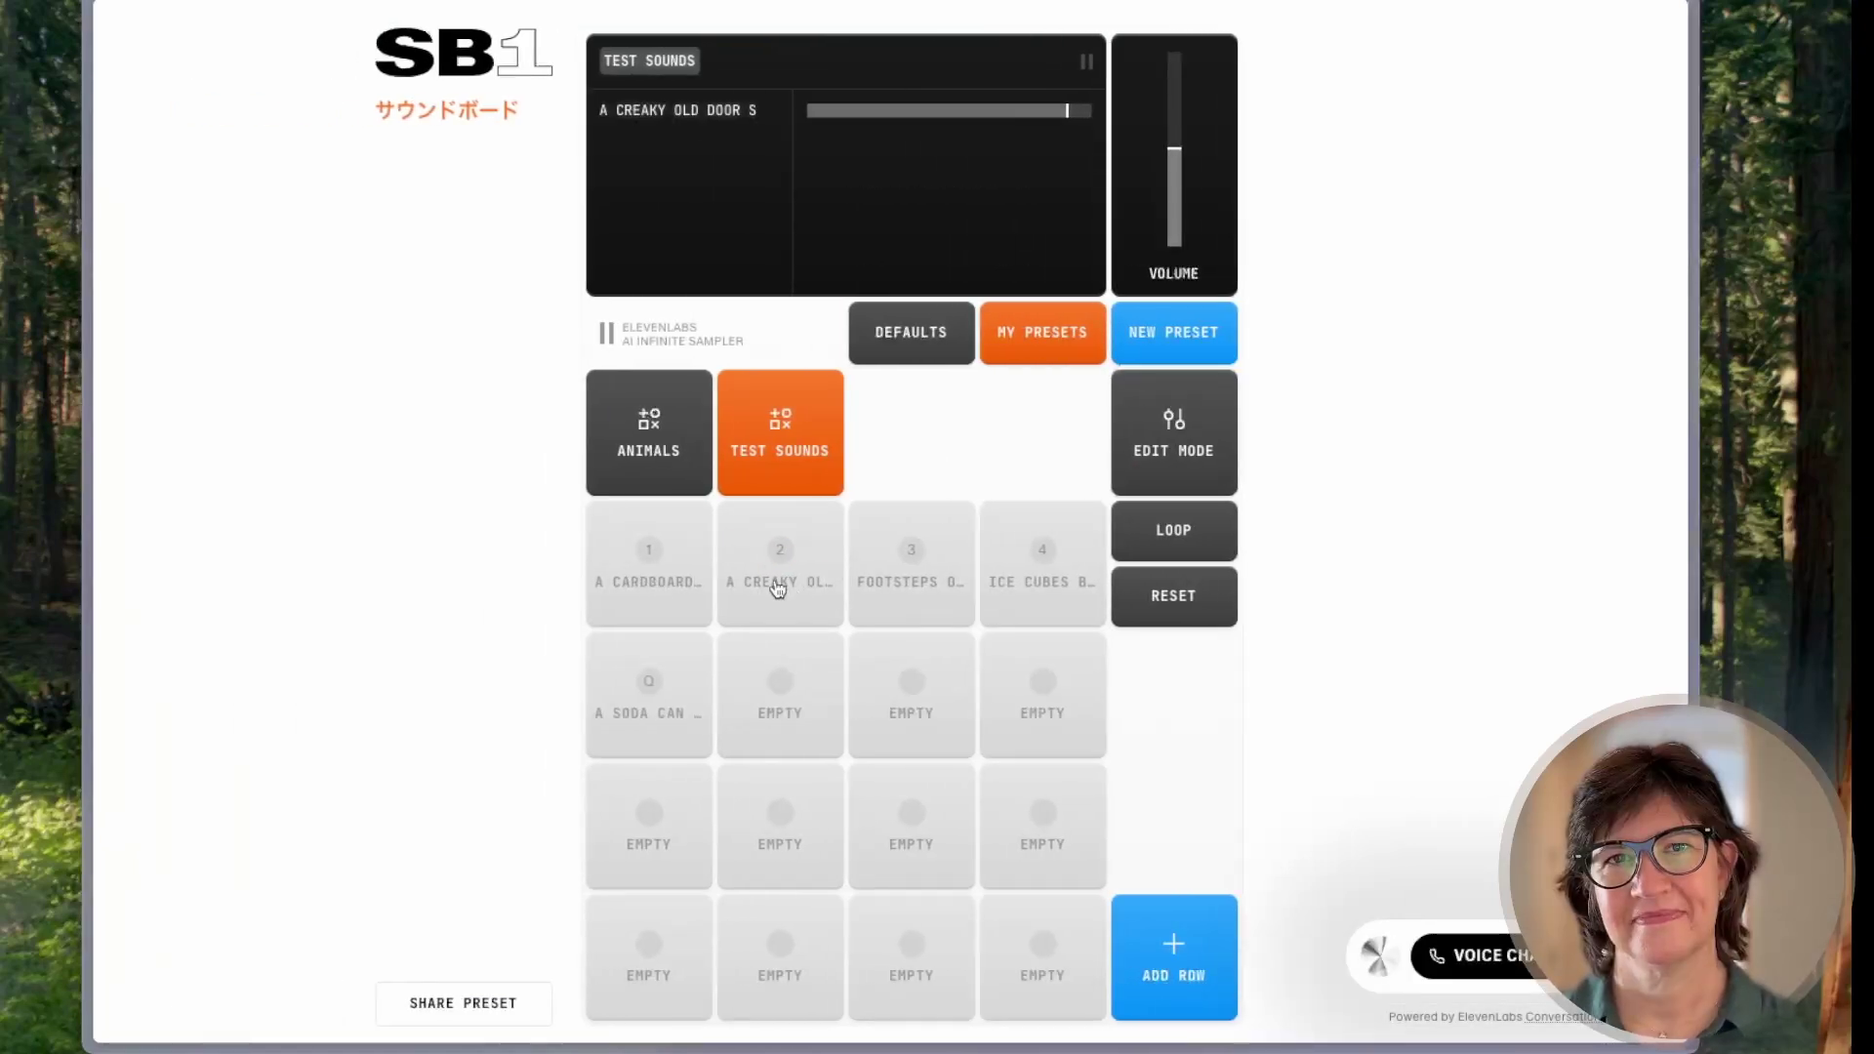
{"action": "left_click", "coordinate": [926, 580]}
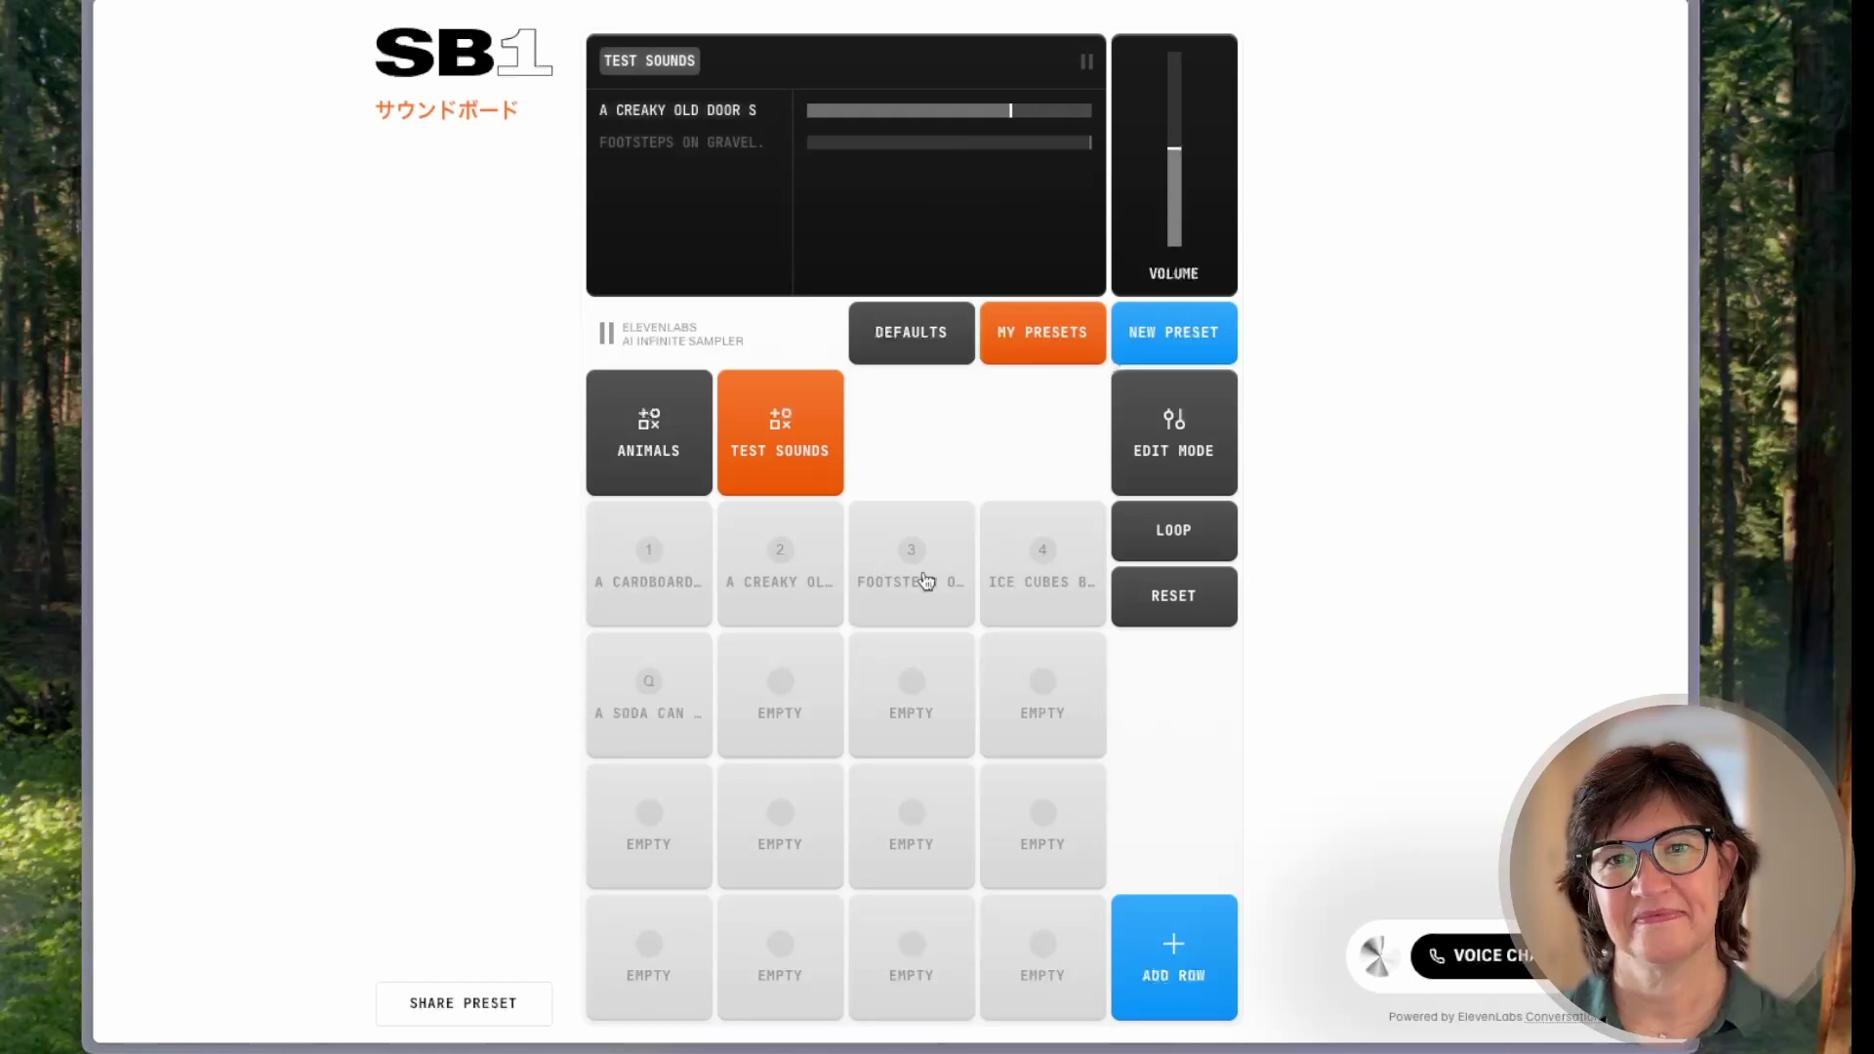
{"action": "left_click", "coordinate": [1043, 591]}
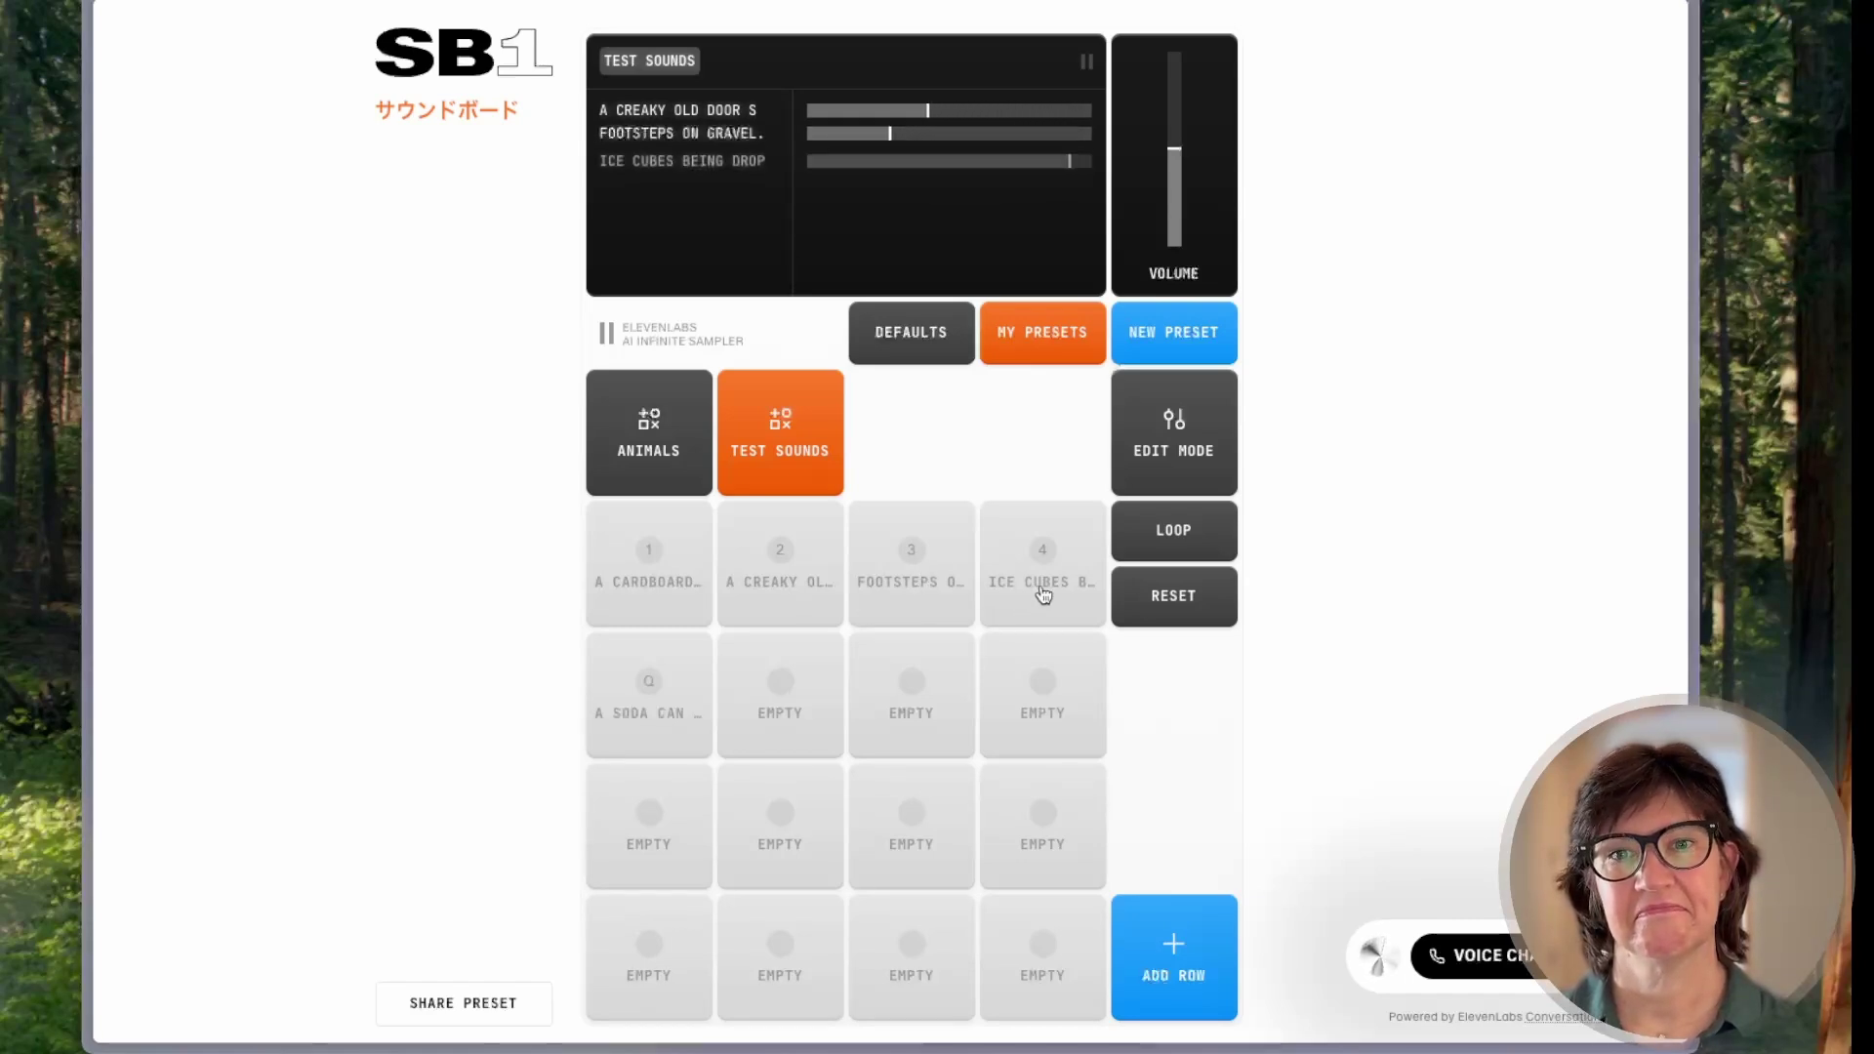
{"action": "left_click", "coordinate": [681, 709]}
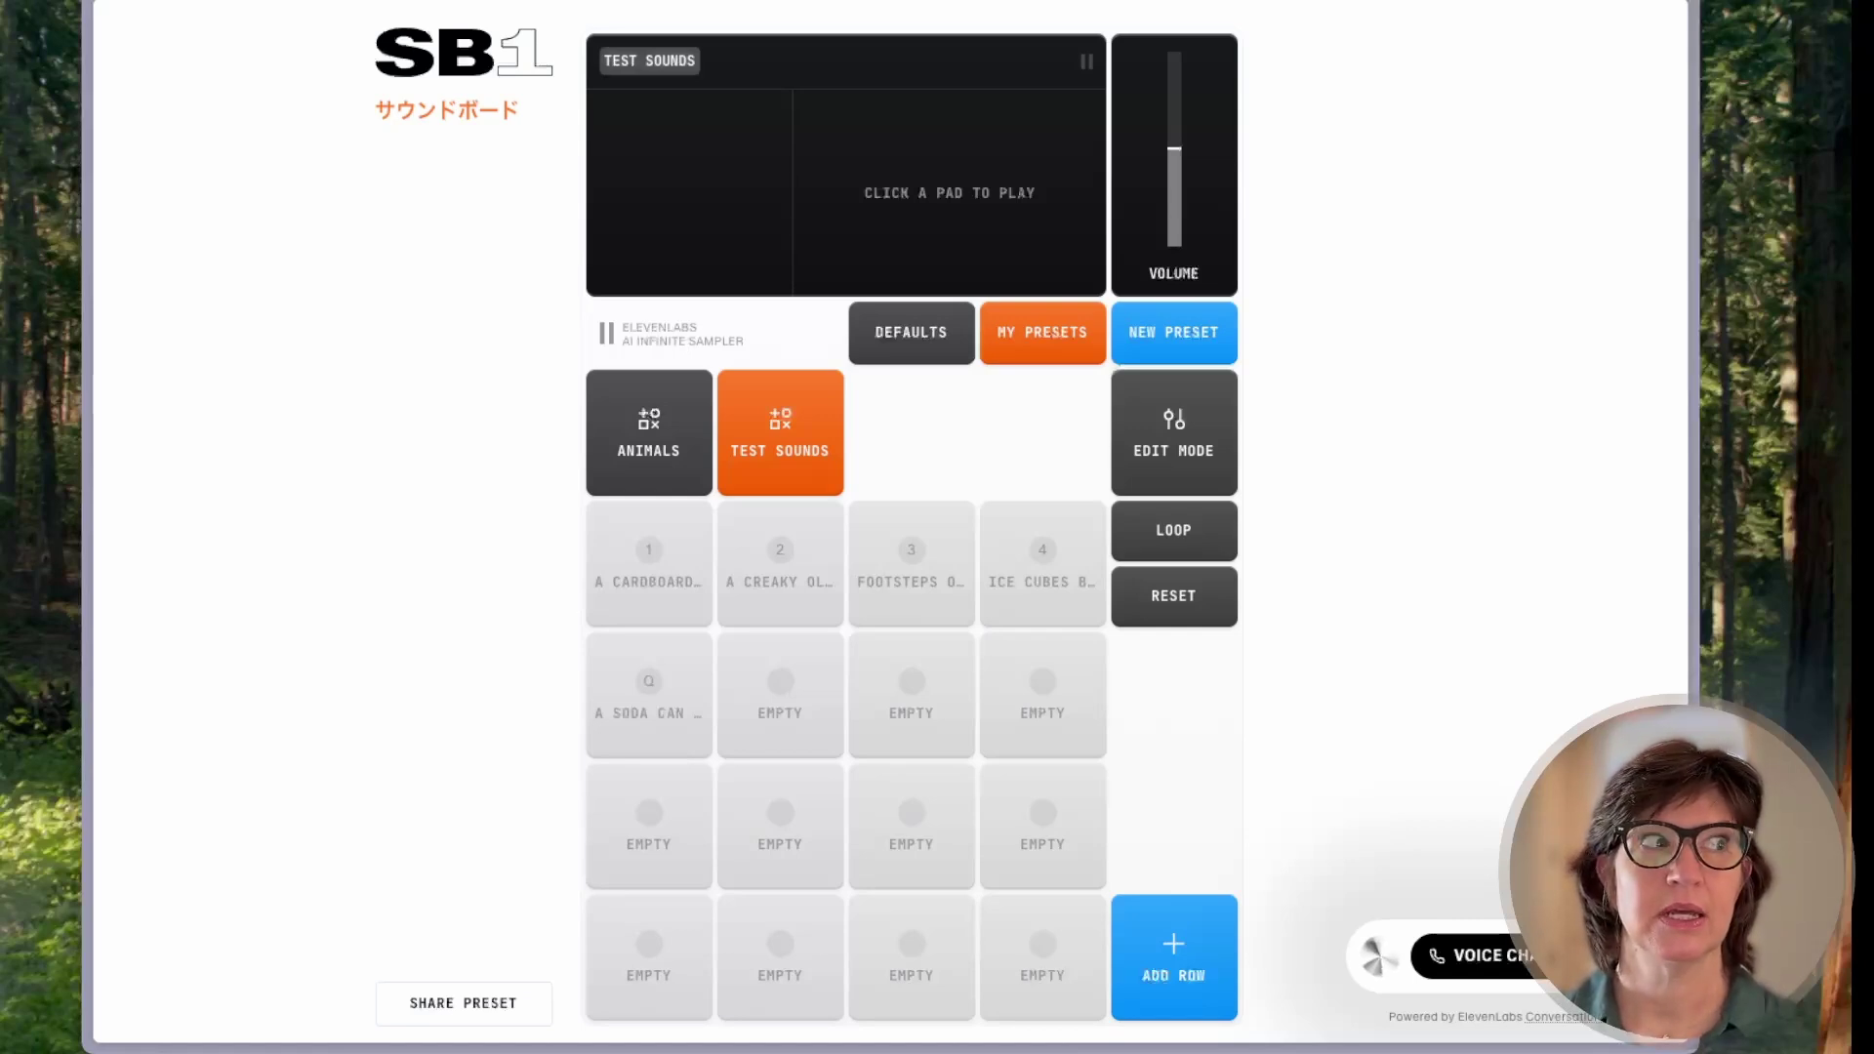
Generate sound effects for empty pad W from "A wizard casting a spell in a thunderstorm." and preview the generations.
{"action": "left_click", "coordinate": [1132, 449]}
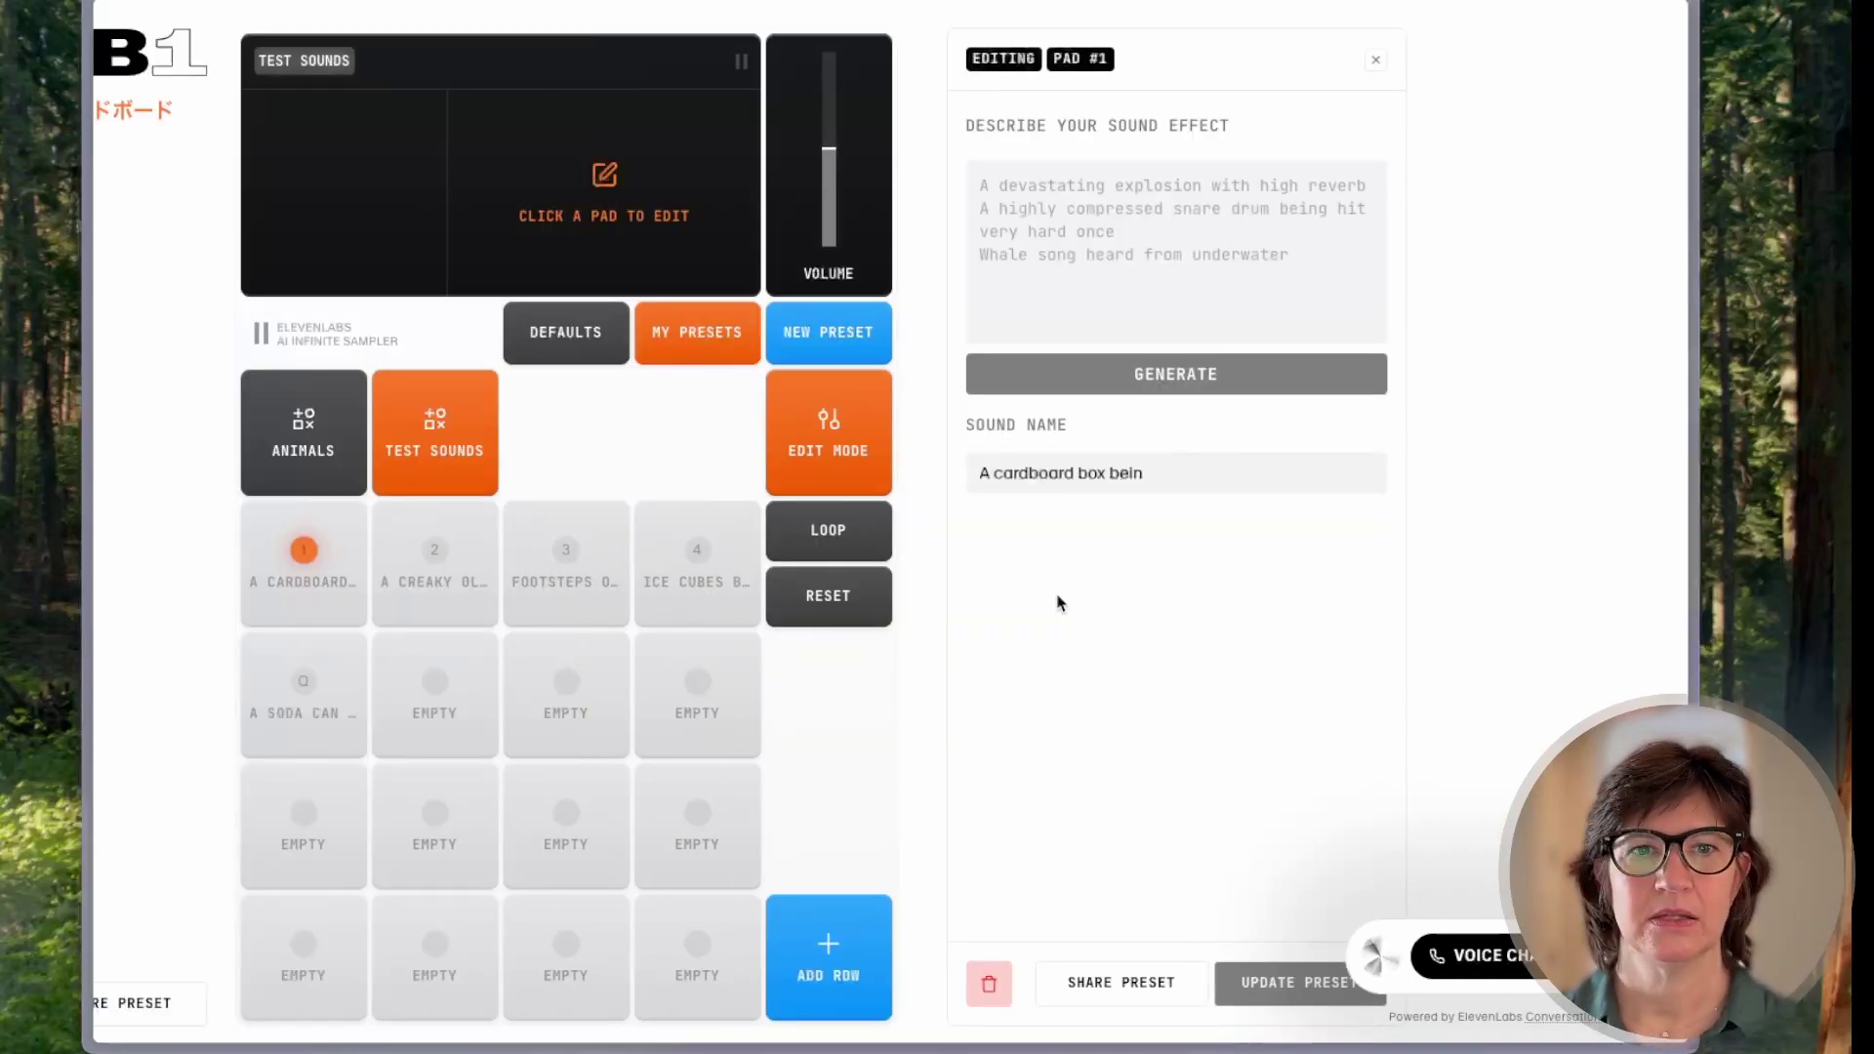
{"action": "left_click", "coordinate": [424, 691]}
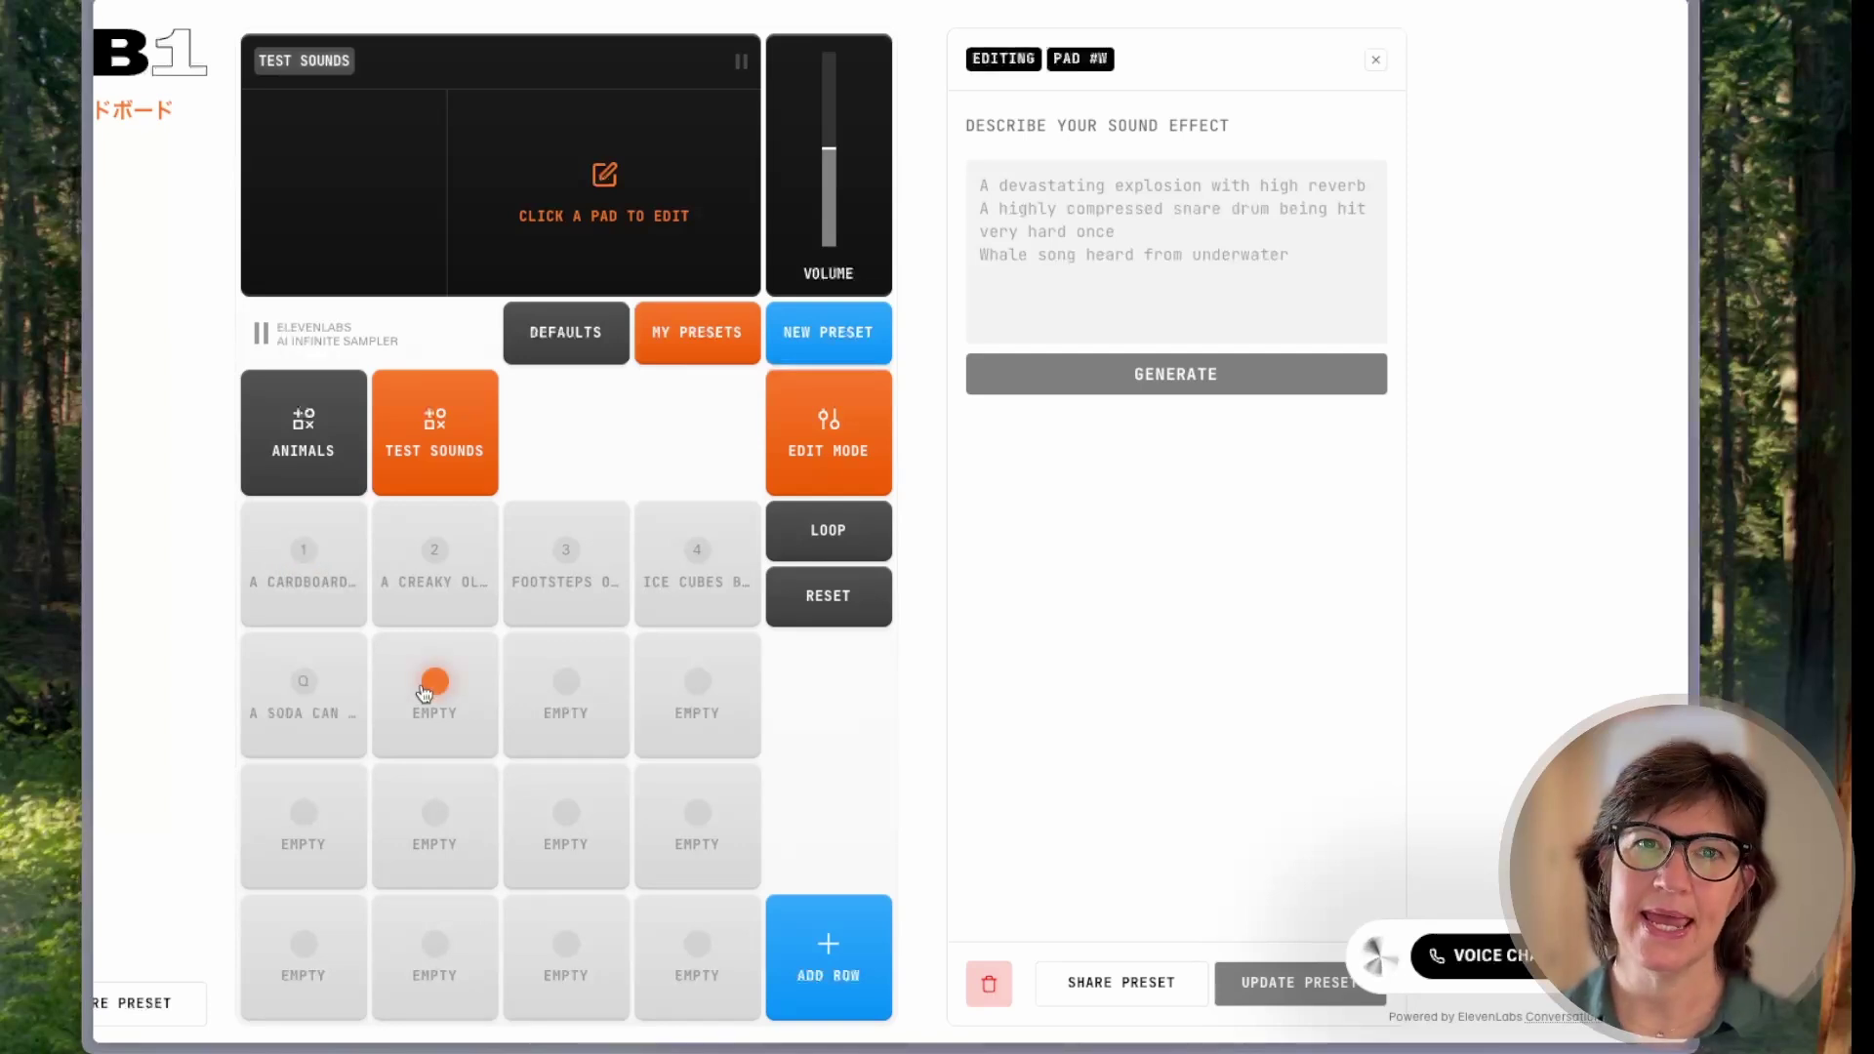
{"action": "left_click", "coordinate": [1071, 197]}
{"action": "key", "text": "alt+space"}
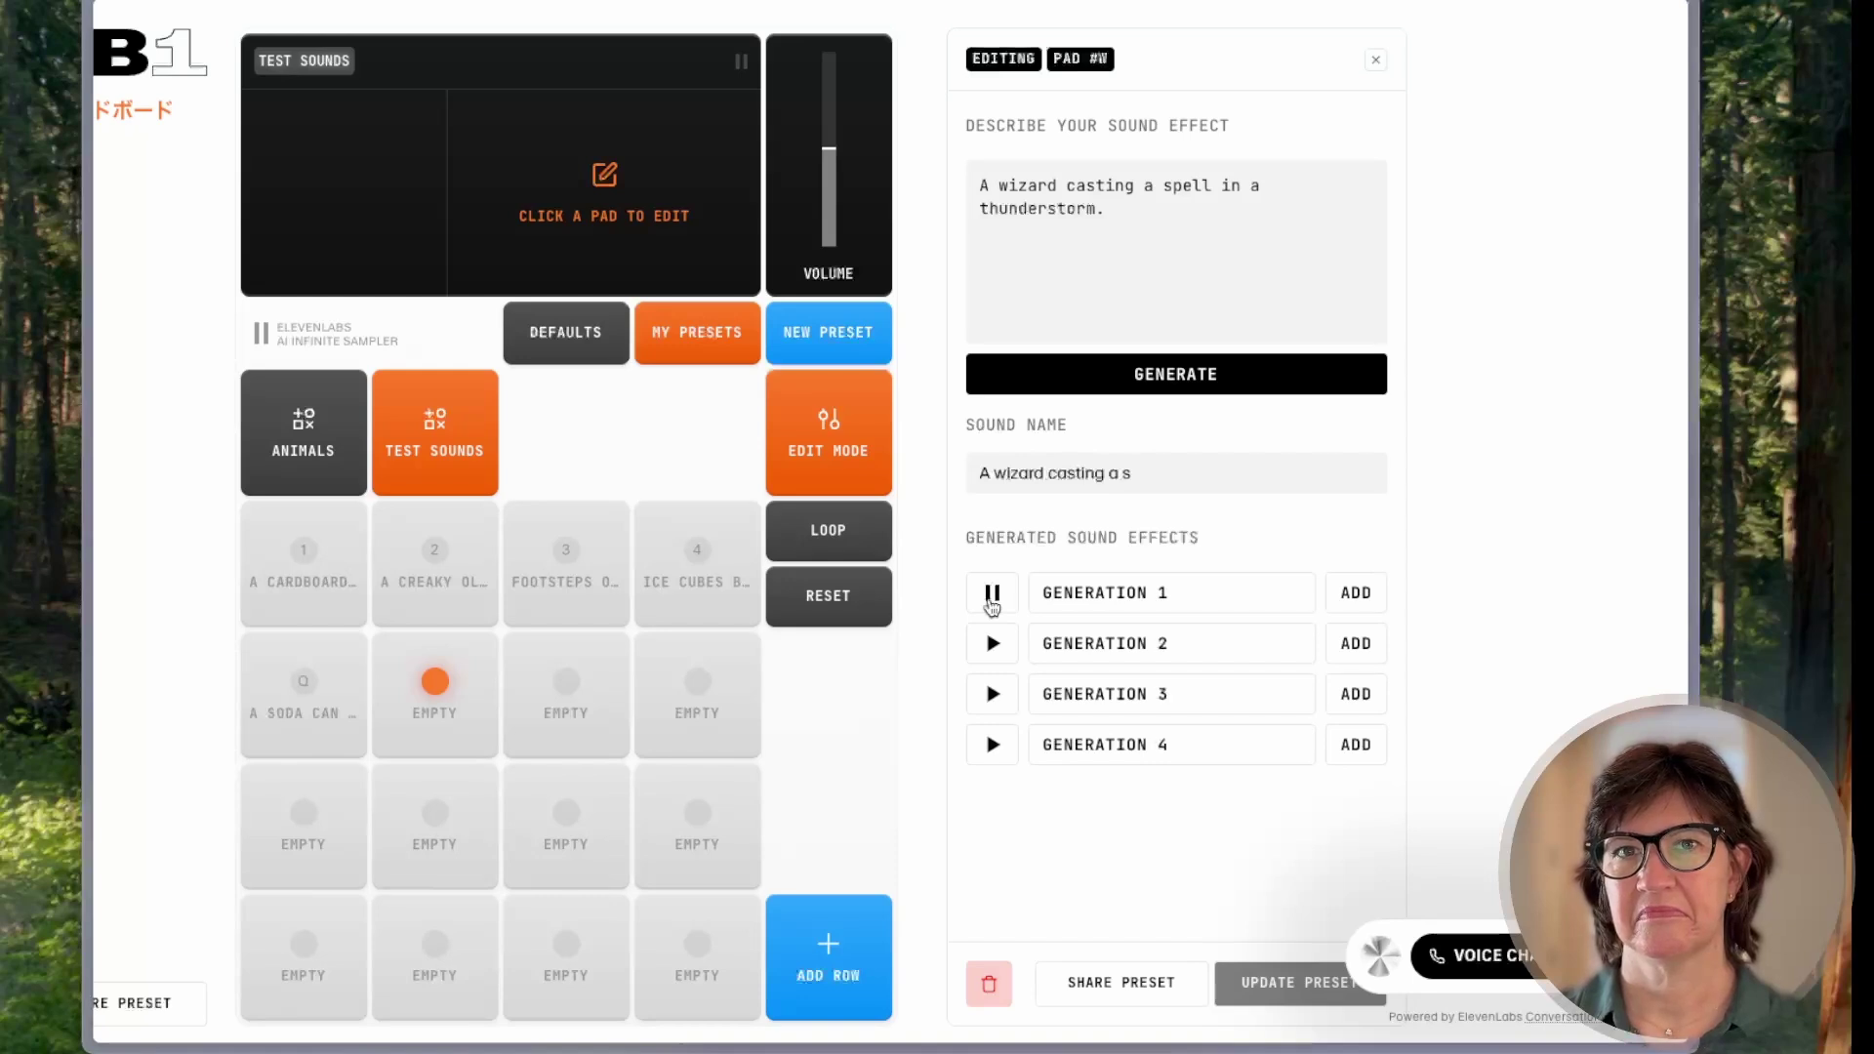
{"action": "left_click", "coordinate": [992, 706]}
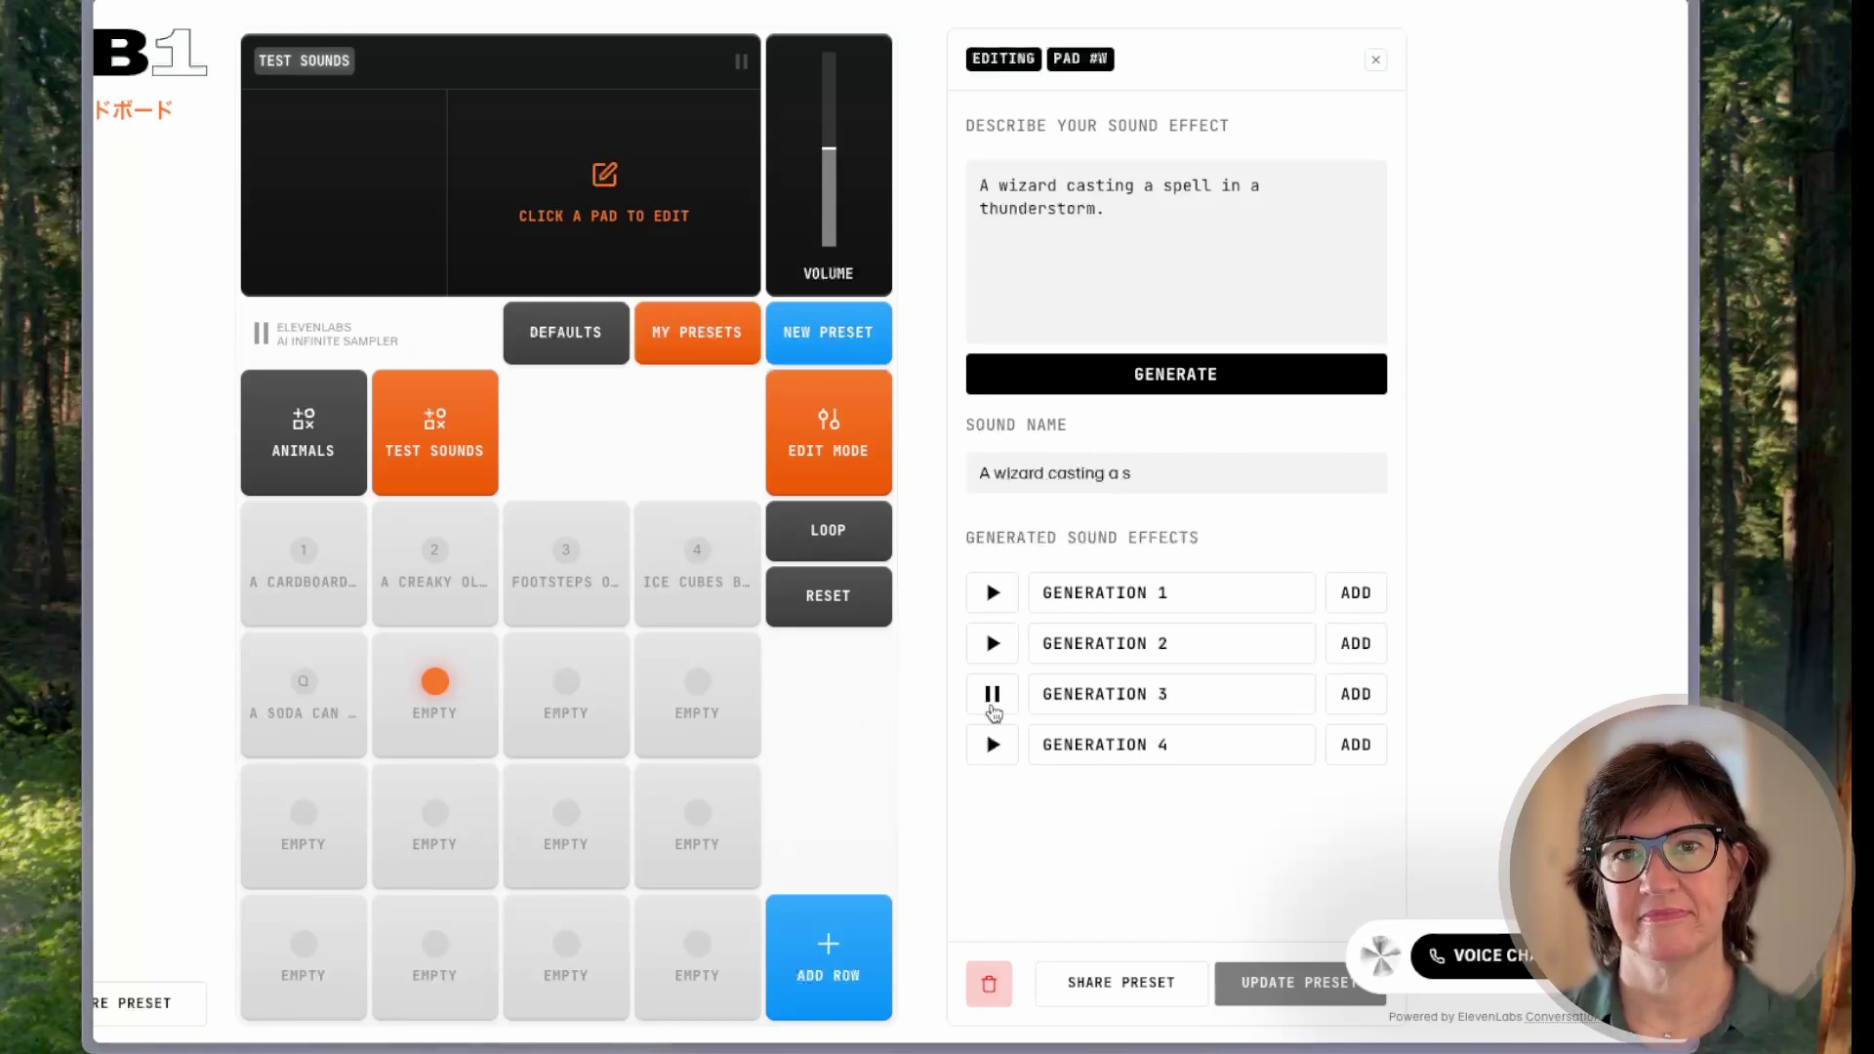
{"action": "left_click", "coordinate": [993, 747]}
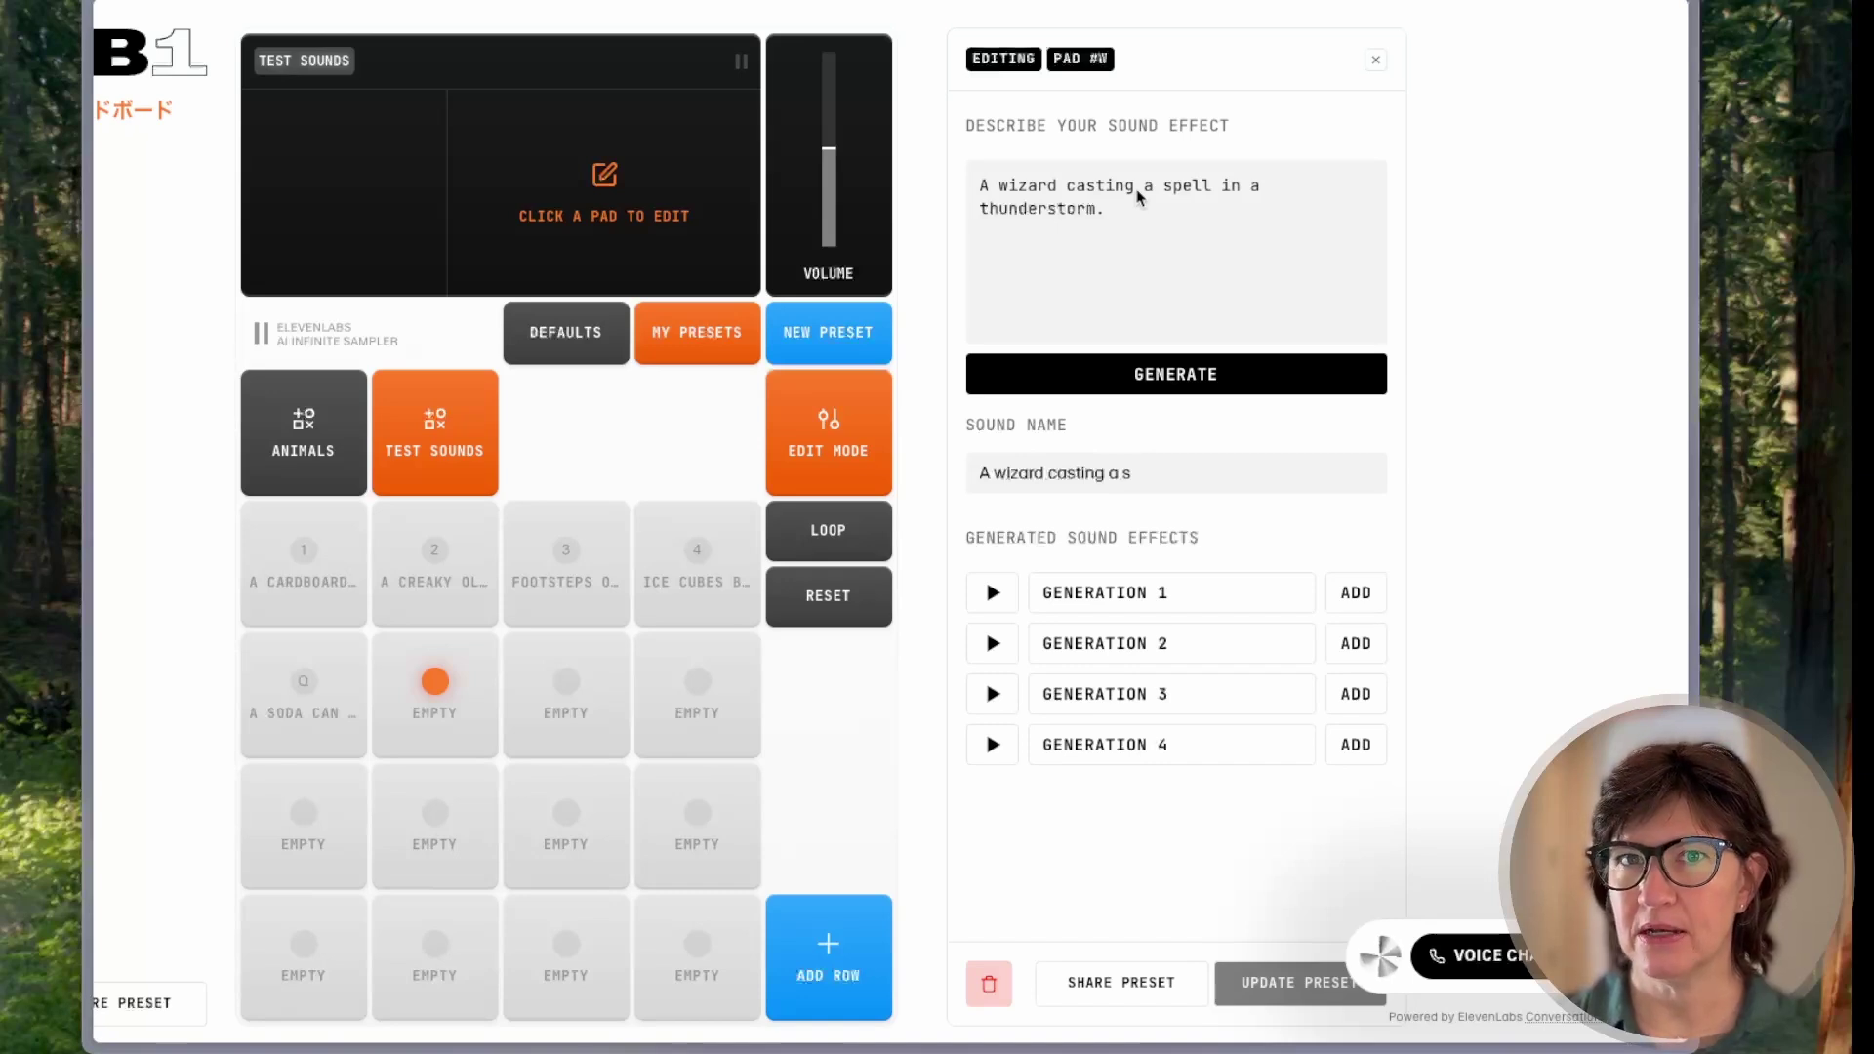
Insert "By reciting an incantation in an arcane language" after "spell" in pad W's description and regenerate its sound effects.
{"action": "left_click", "coordinate": [1212, 191]}
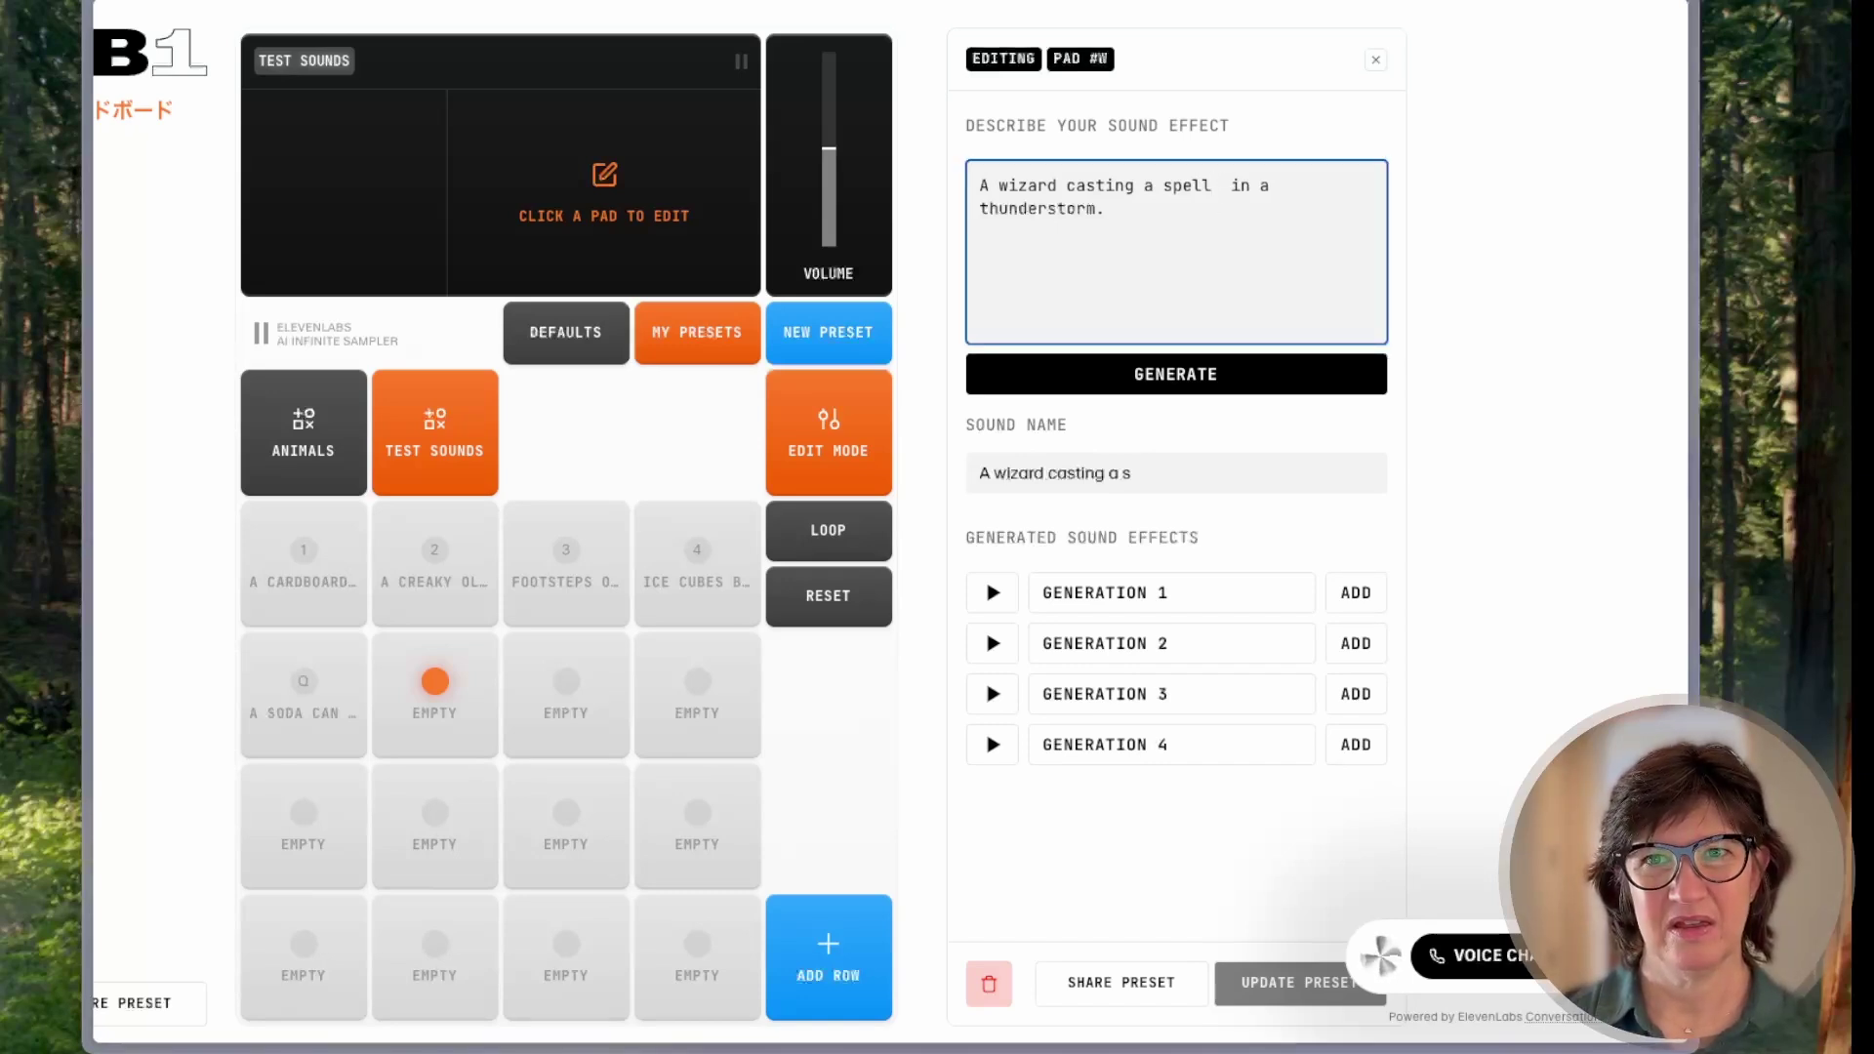
{"action": "key", "text": "alt+space"}
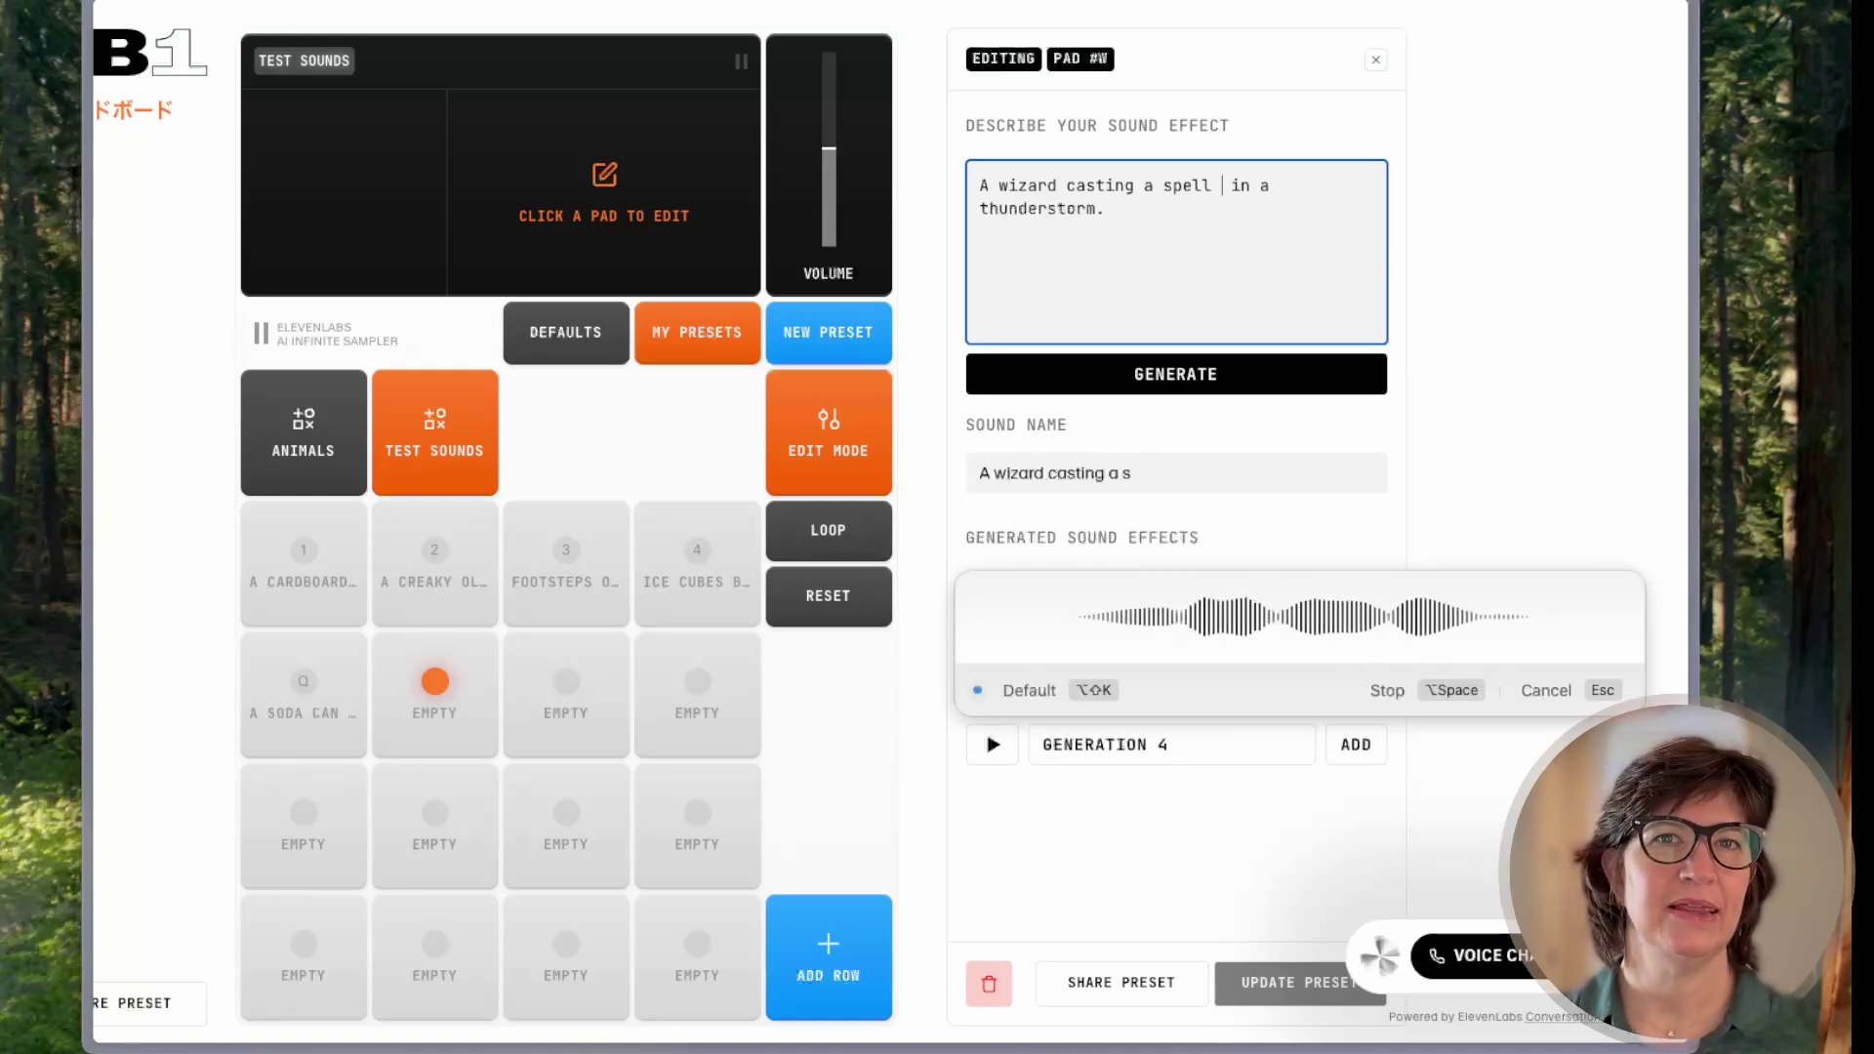
{"action": "key", "text": "alt+space"}
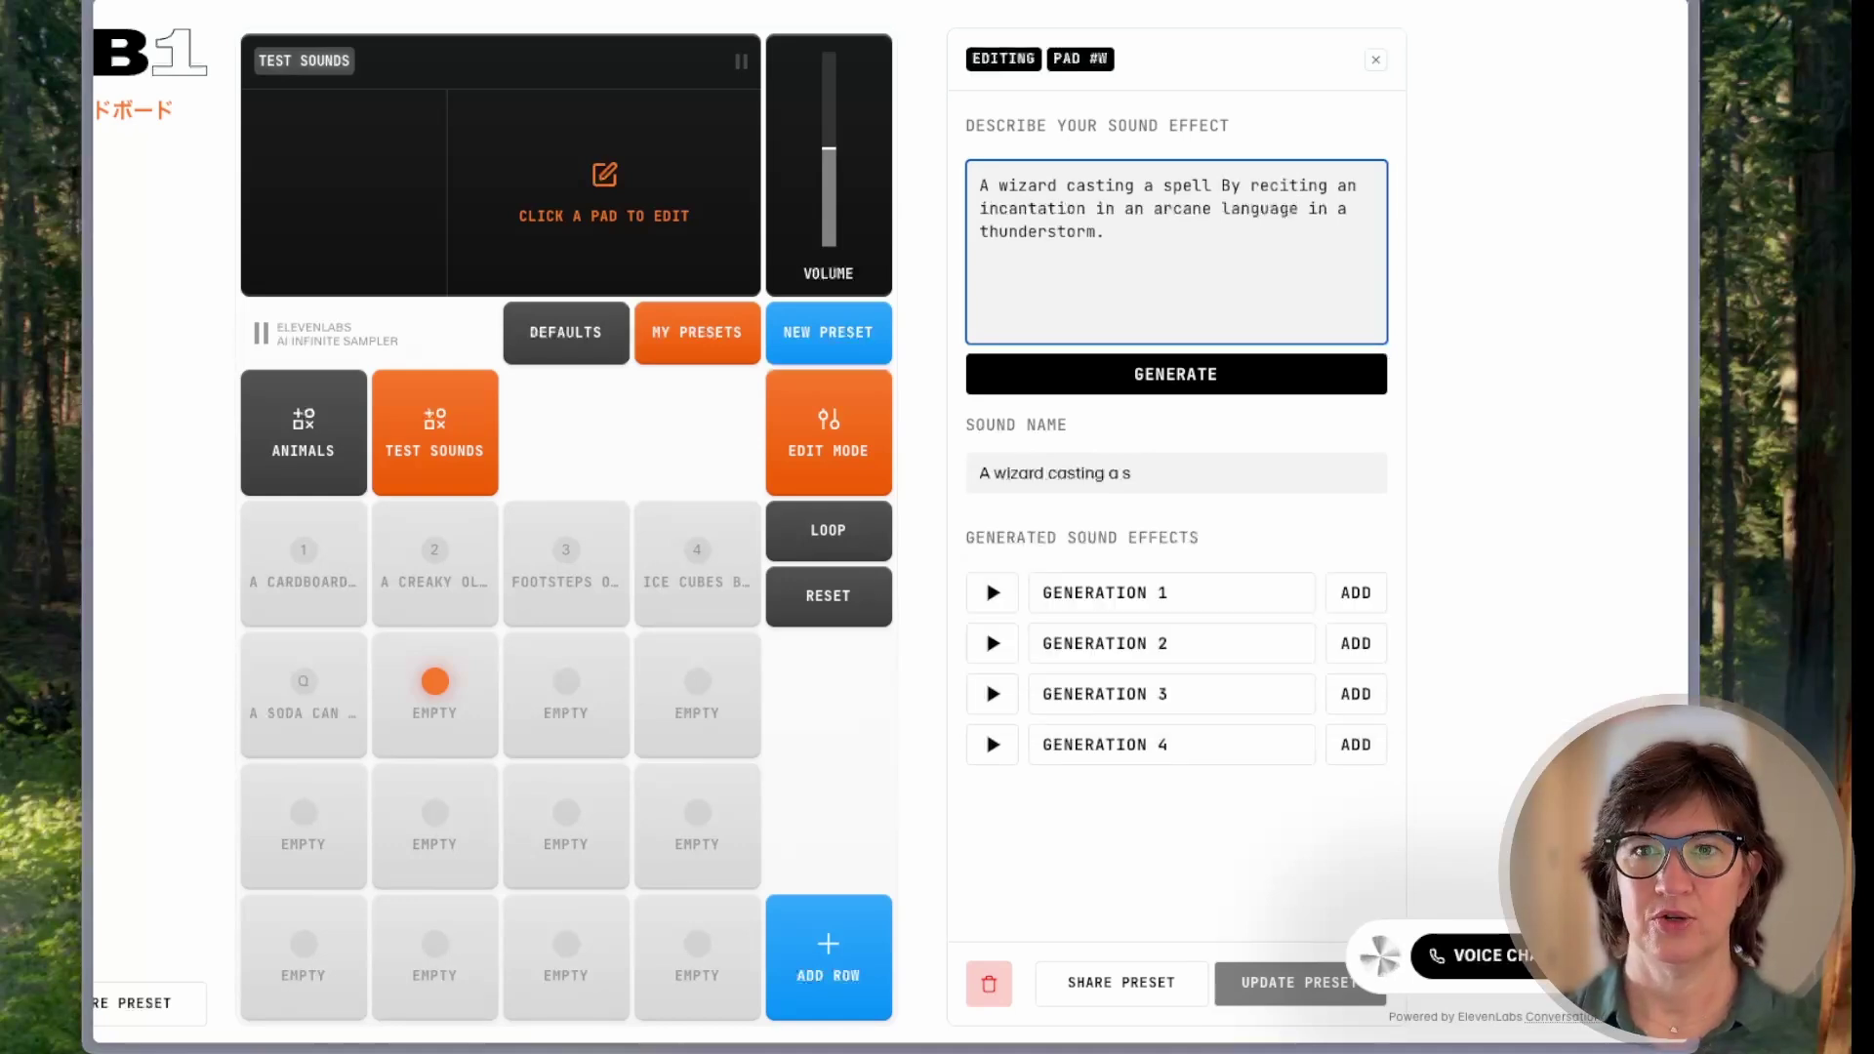
{"action": "left_click", "coordinate": [1196, 382]}
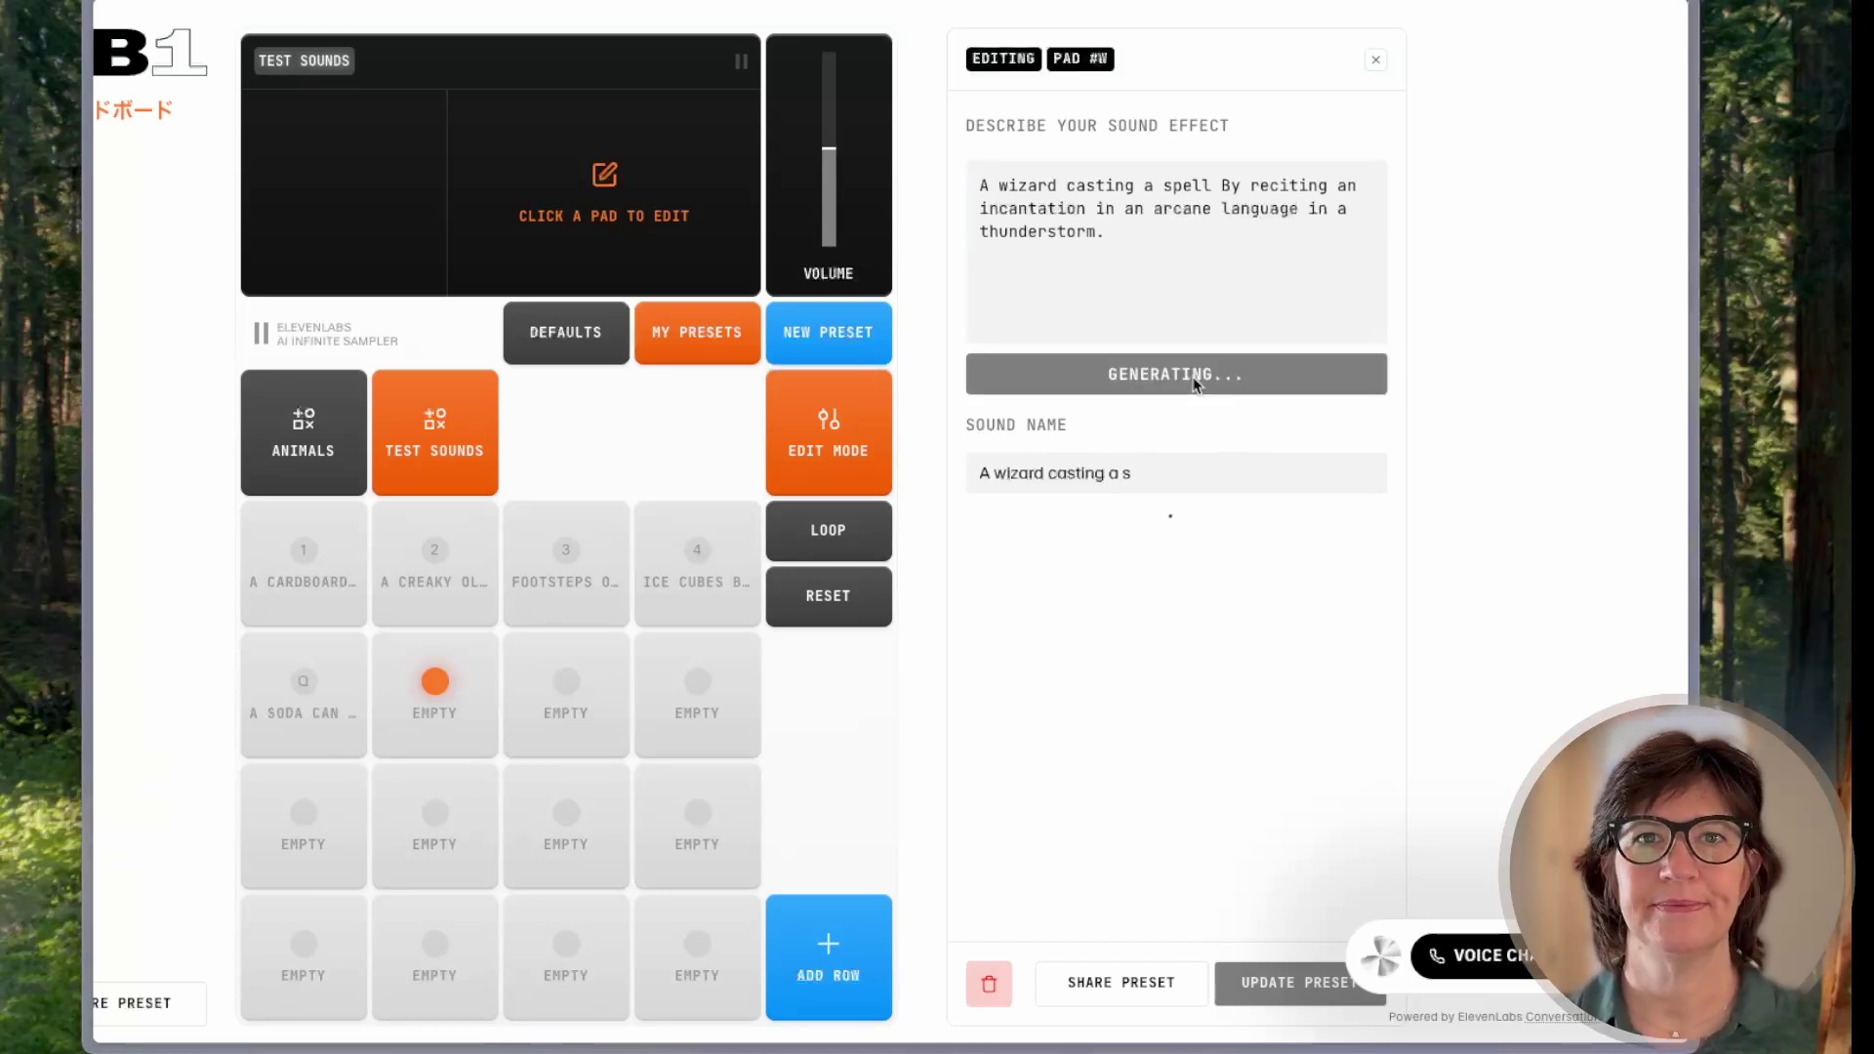
Preview all four regenerated wizard incantation effects for pad W.
{"action": "left_click", "coordinate": [992, 592]}
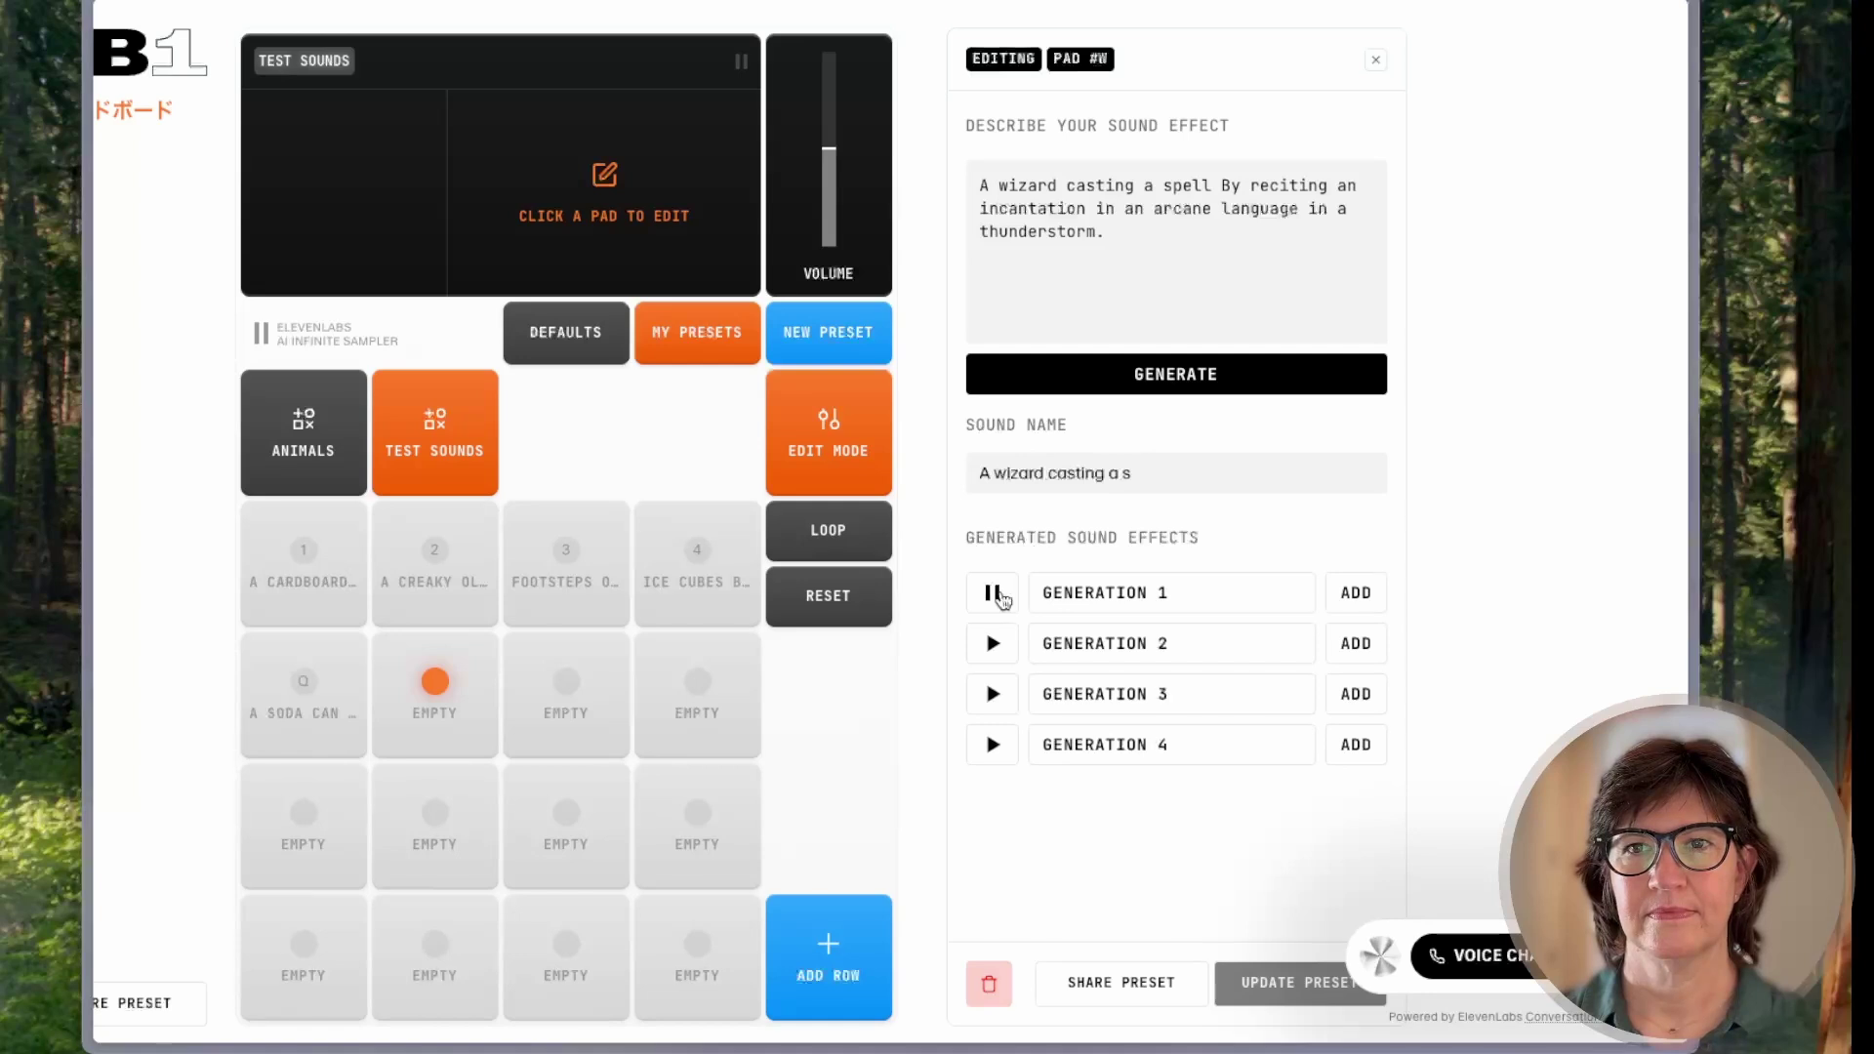
{"action": "left_click", "coordinate": [993, 644]}
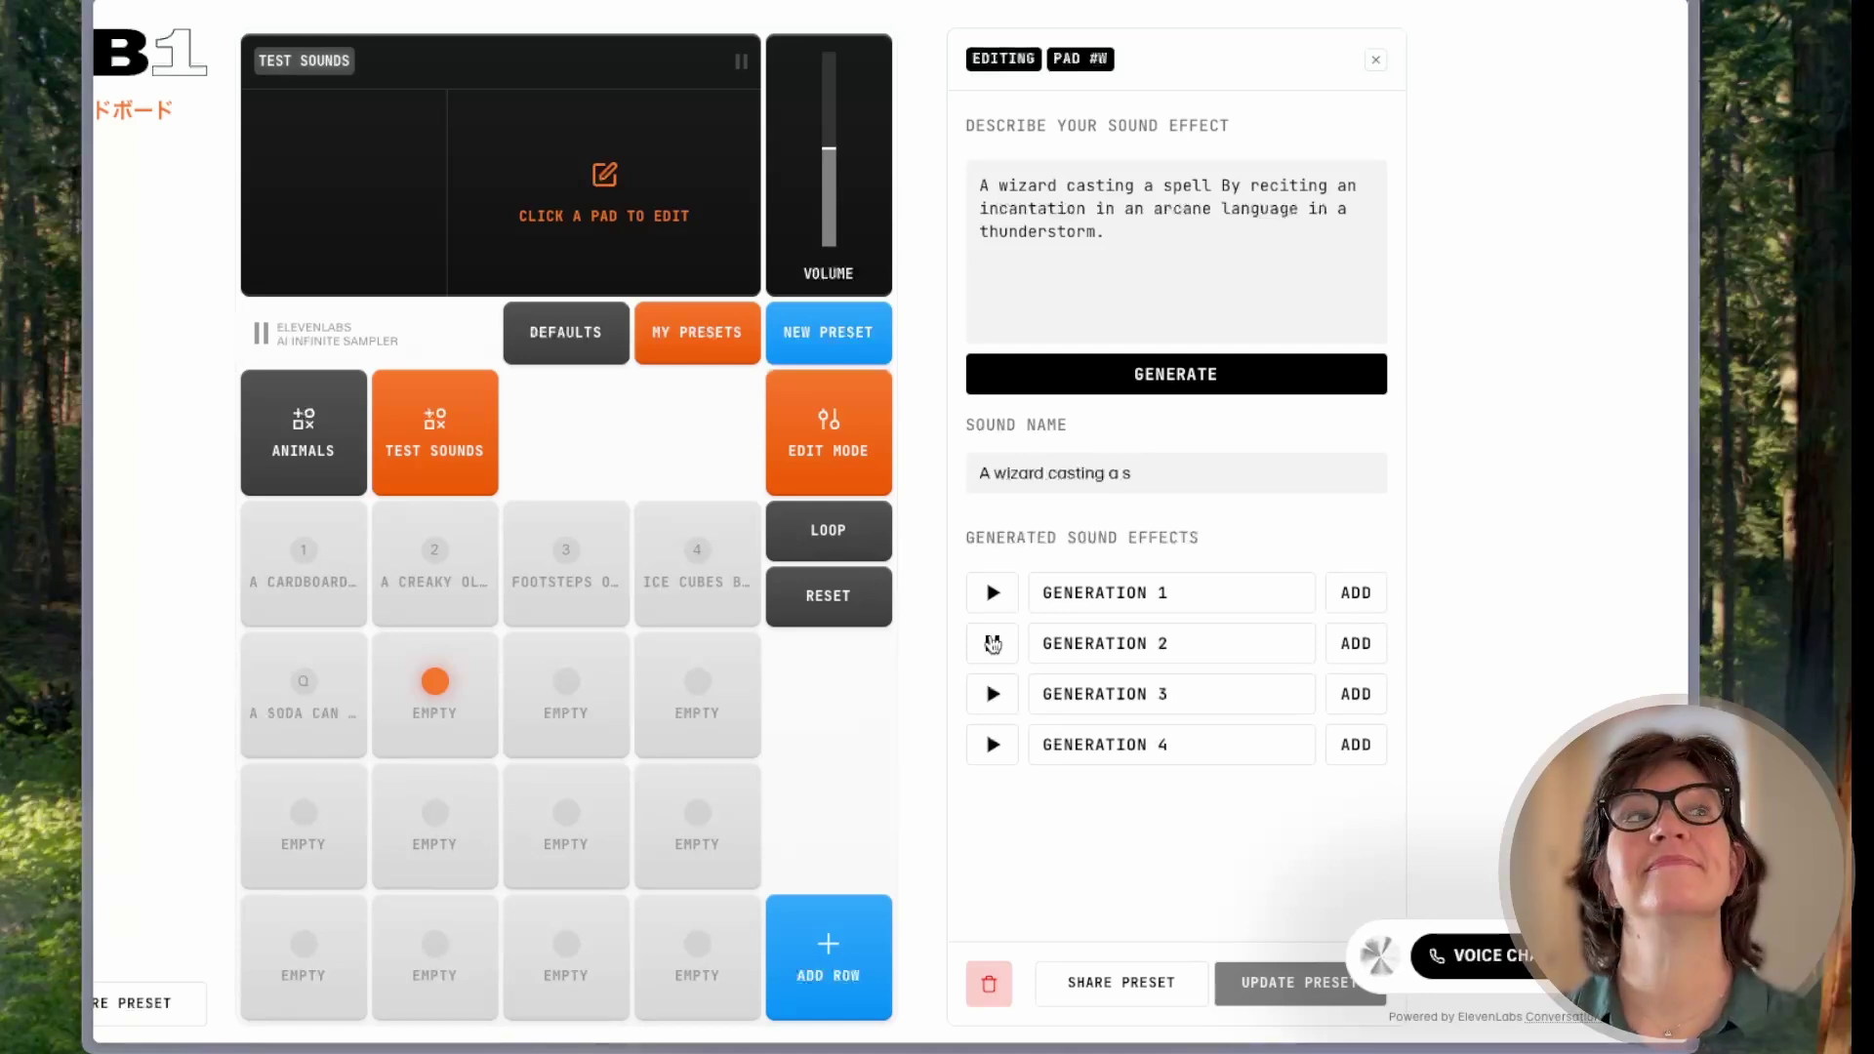
{"action": "left_click", "coordinate": [992, 694]}
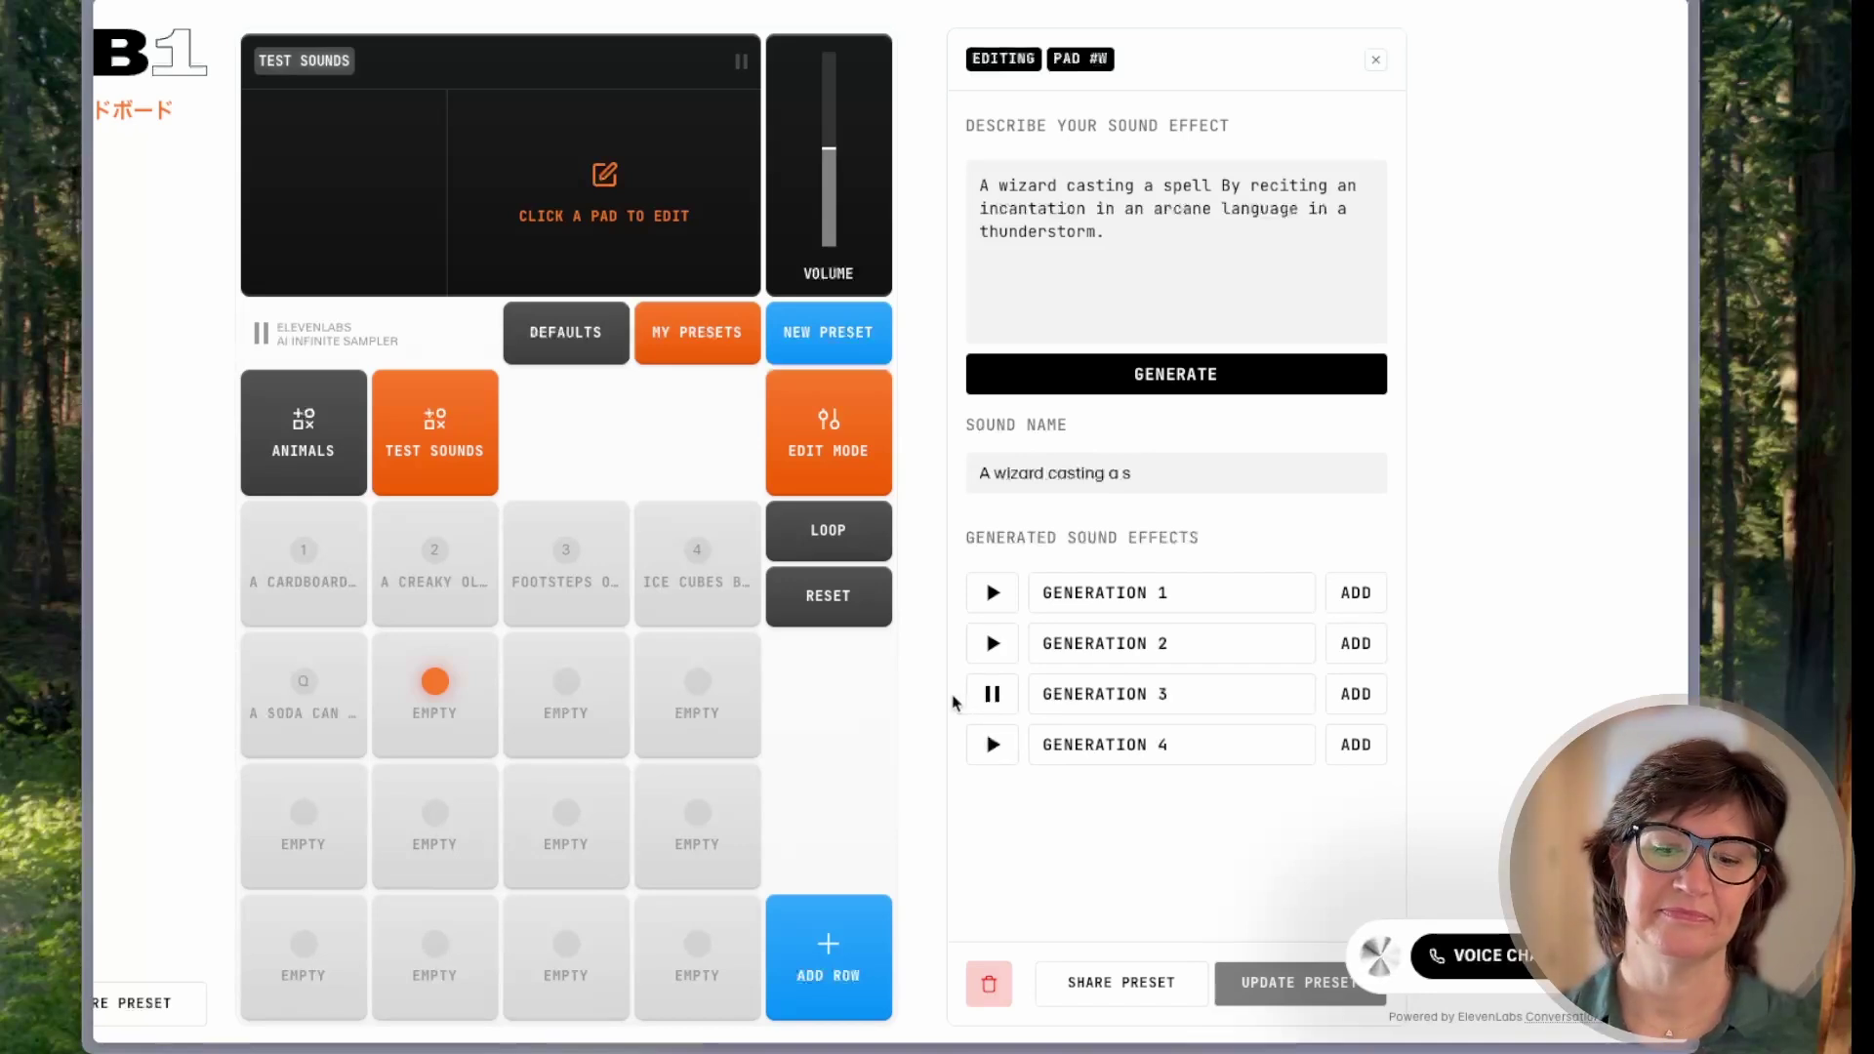
{"action": "left_click", "coordinate": [993, 744]}
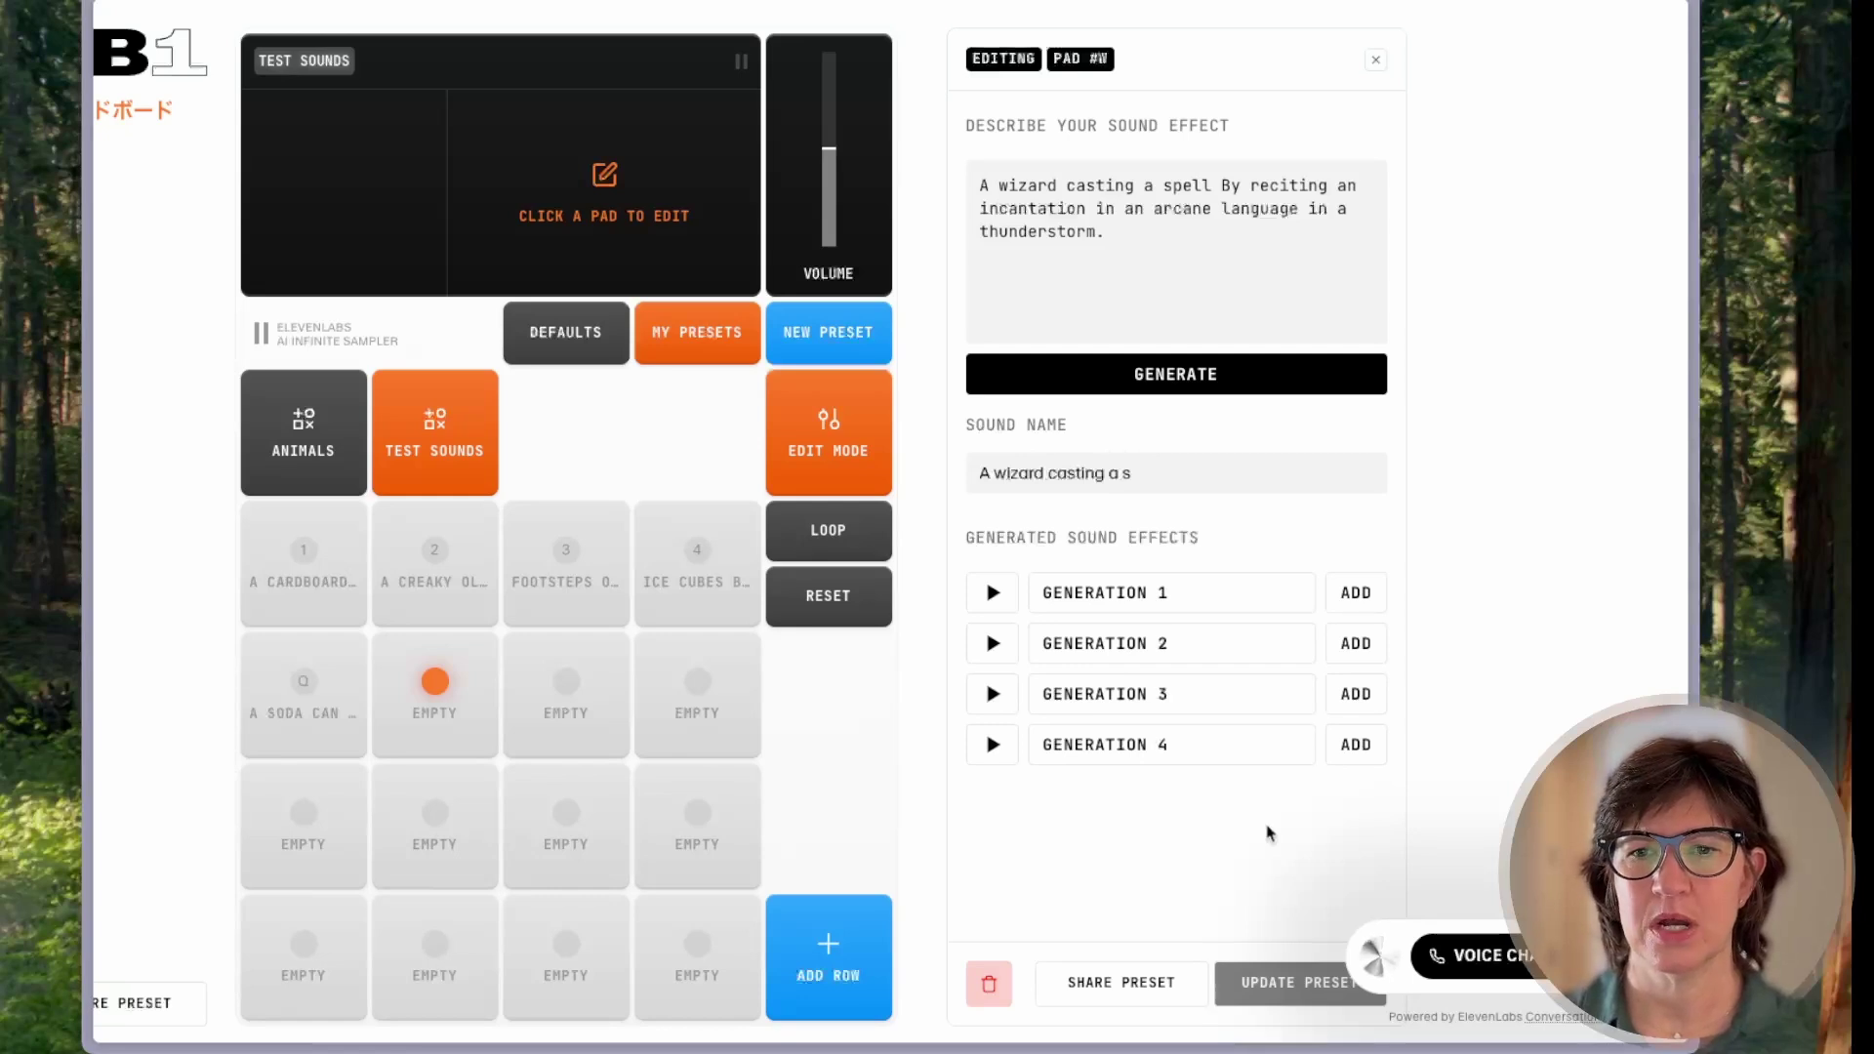
Add generation 4 of the wizard incantation effect to pad W.
{"action": "left_click", "coordinate": [1356, 744]}
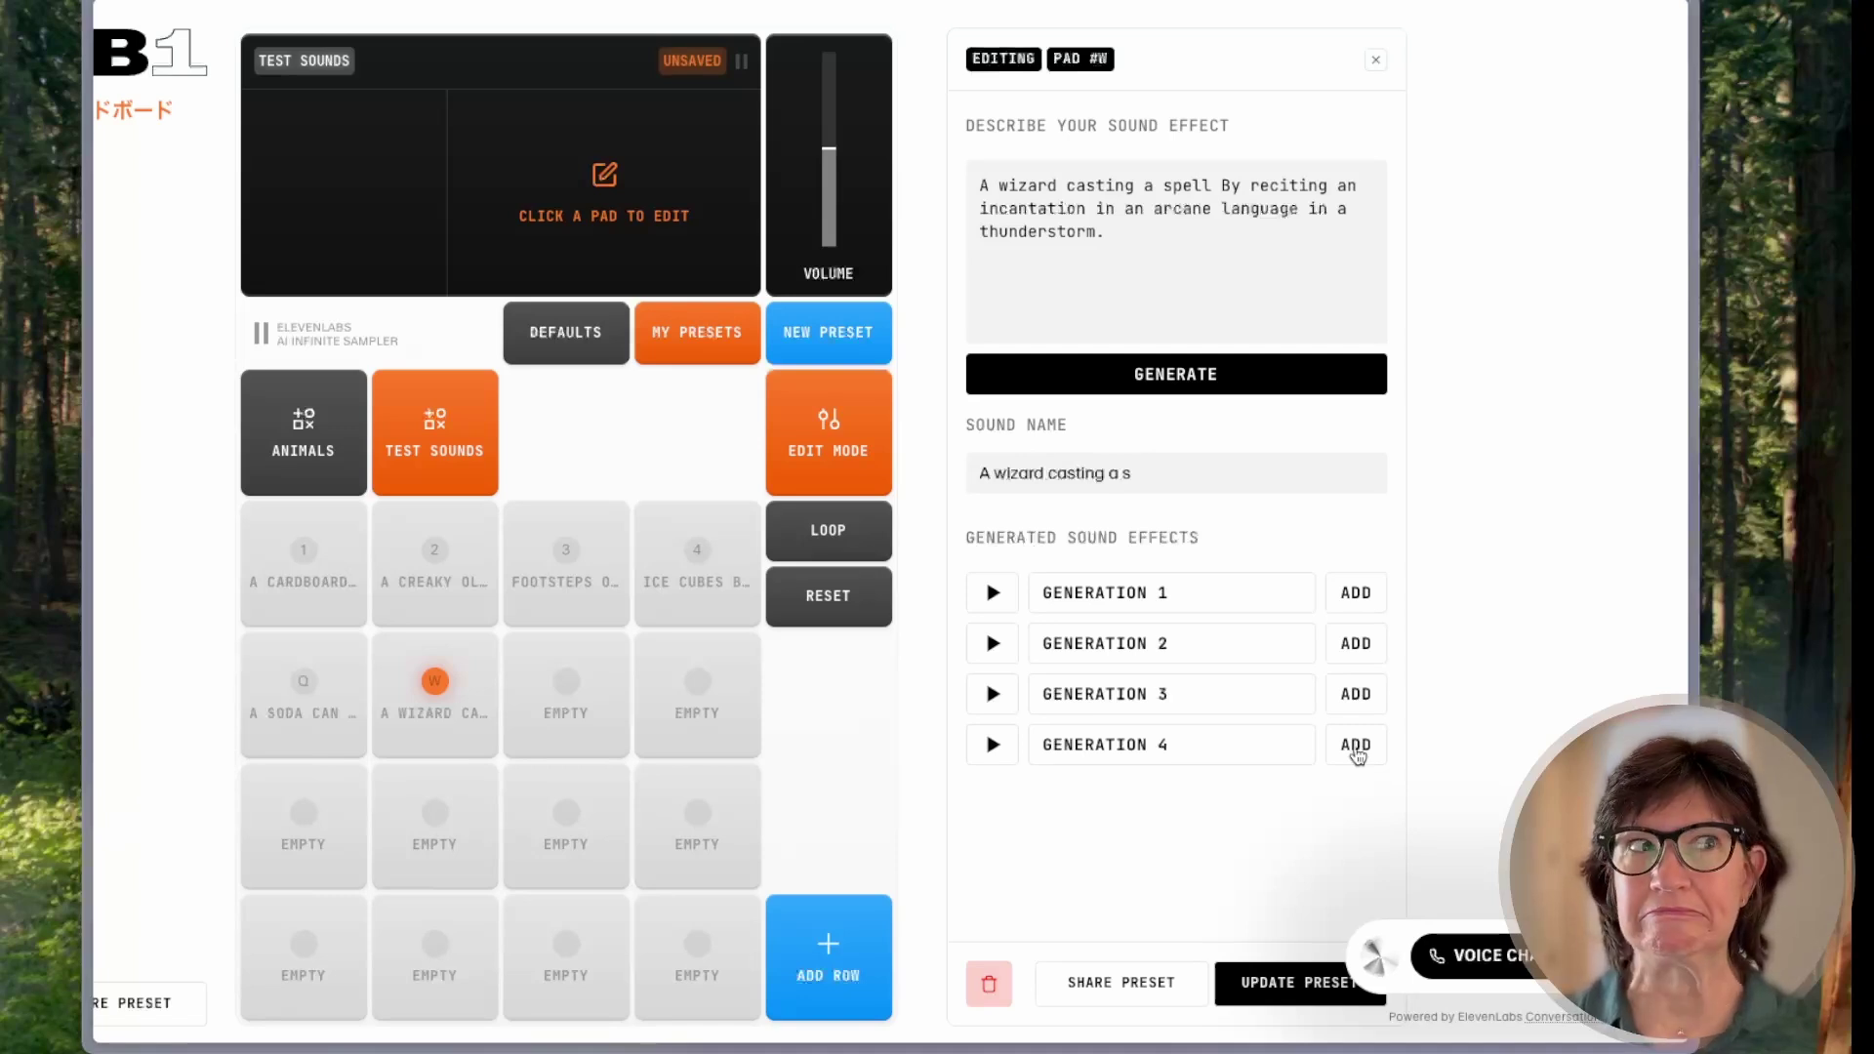
Replace pad E's description with "The sound of two unicorns greeting each other." and preview generations 1 and 3 of the resulting effects.
{"action": "triple_click", "coordinate": [972, 192]}
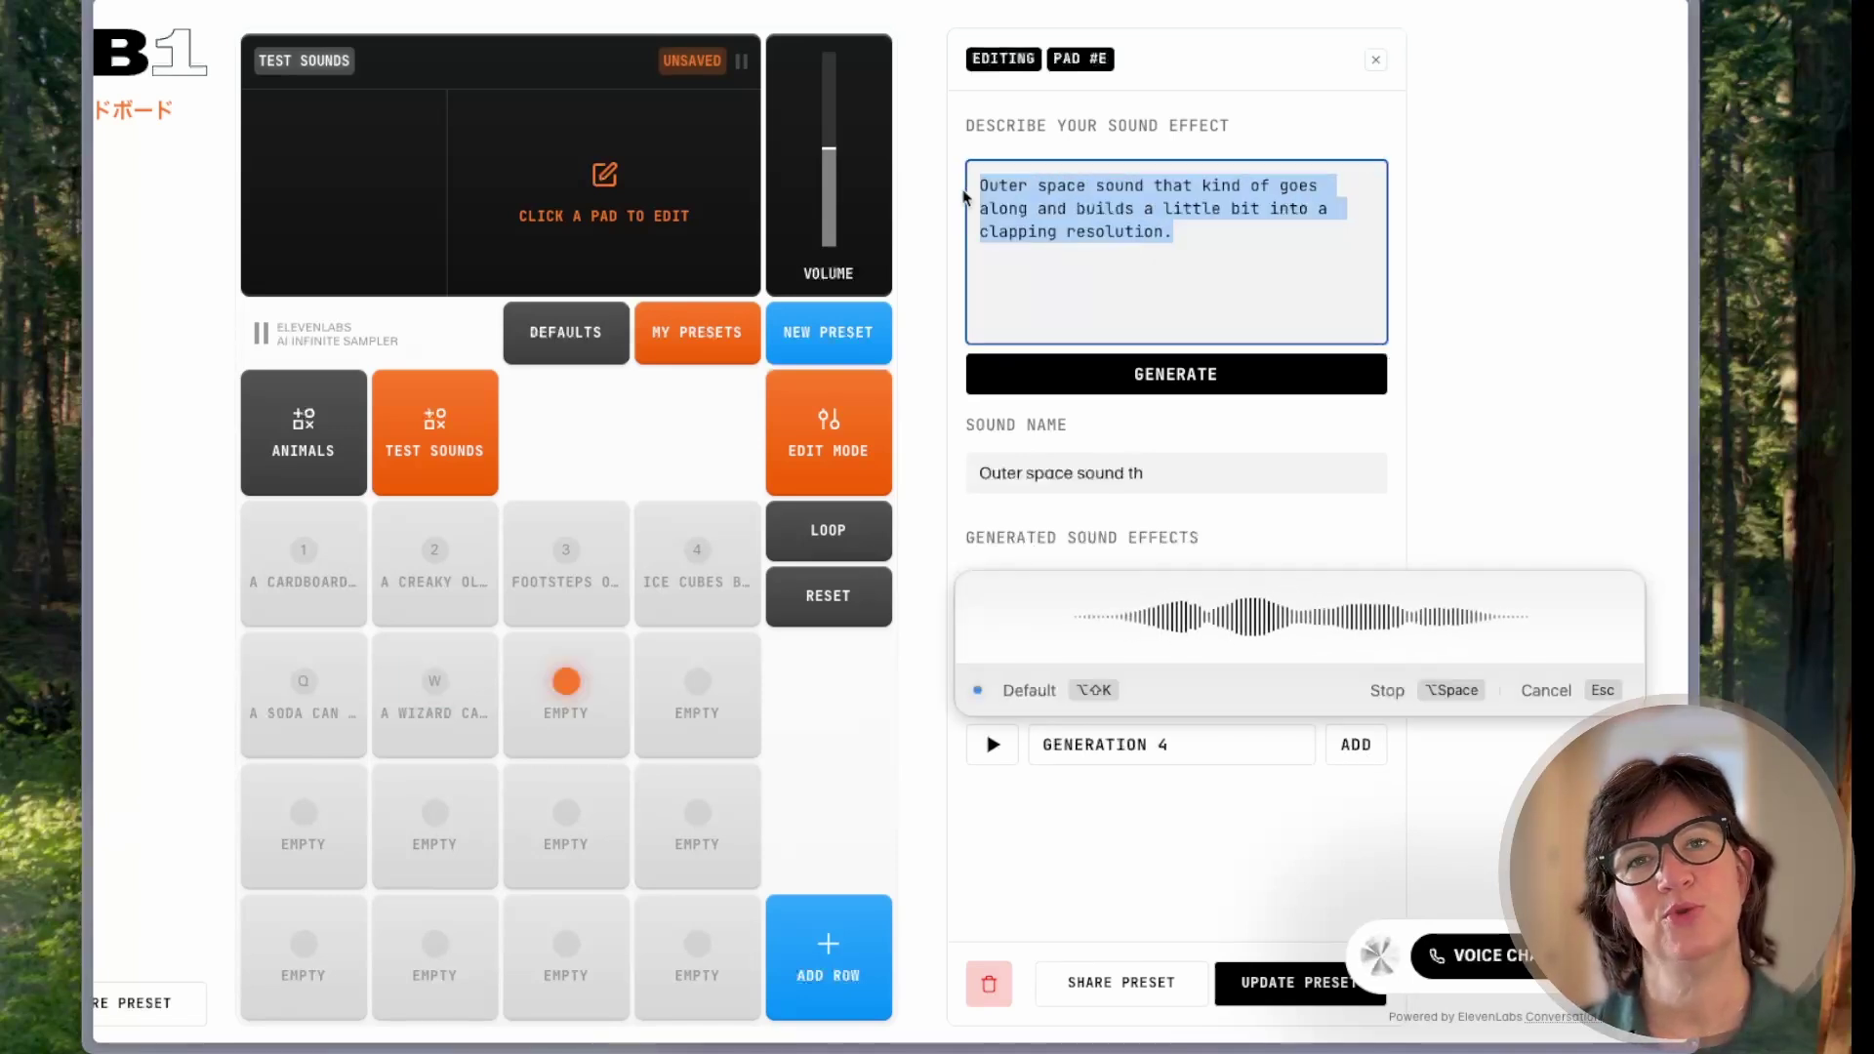
{"action": "left_click", "coordinate": [992, 594]}
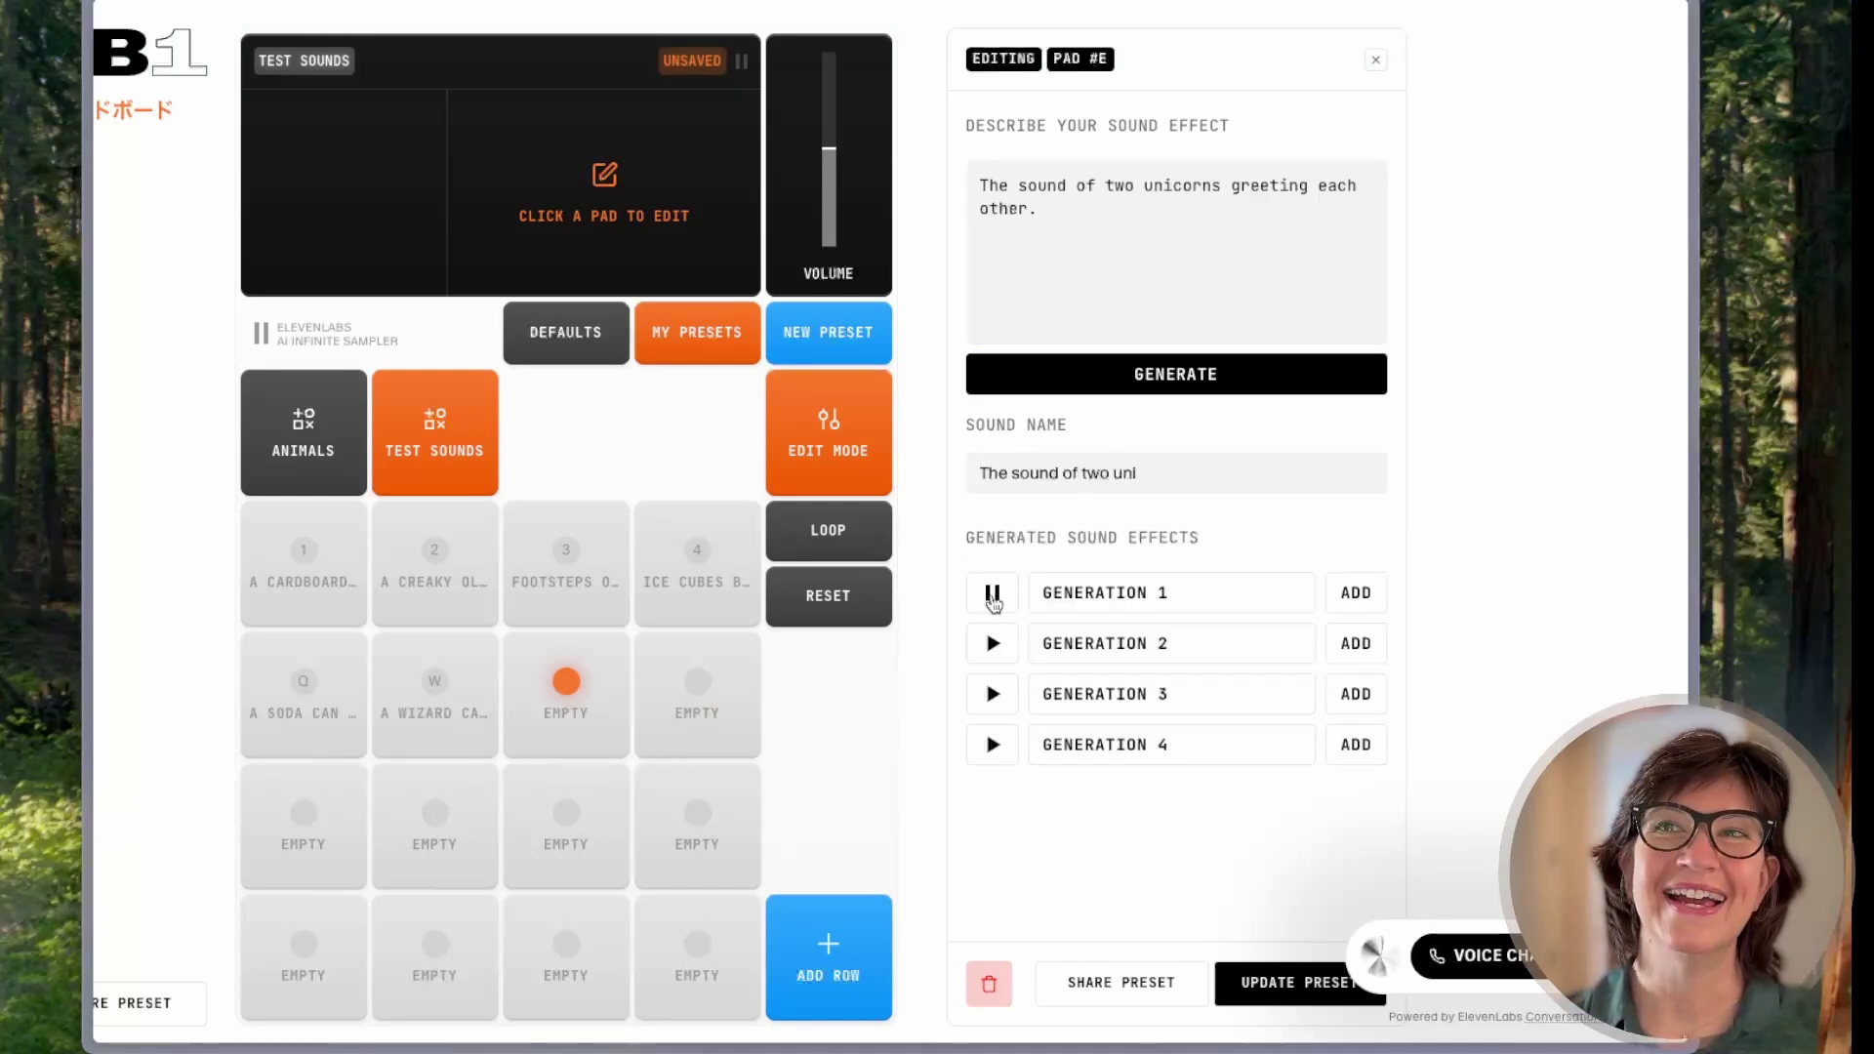
{"action": "left_click", "coordinate": [992, 695]}
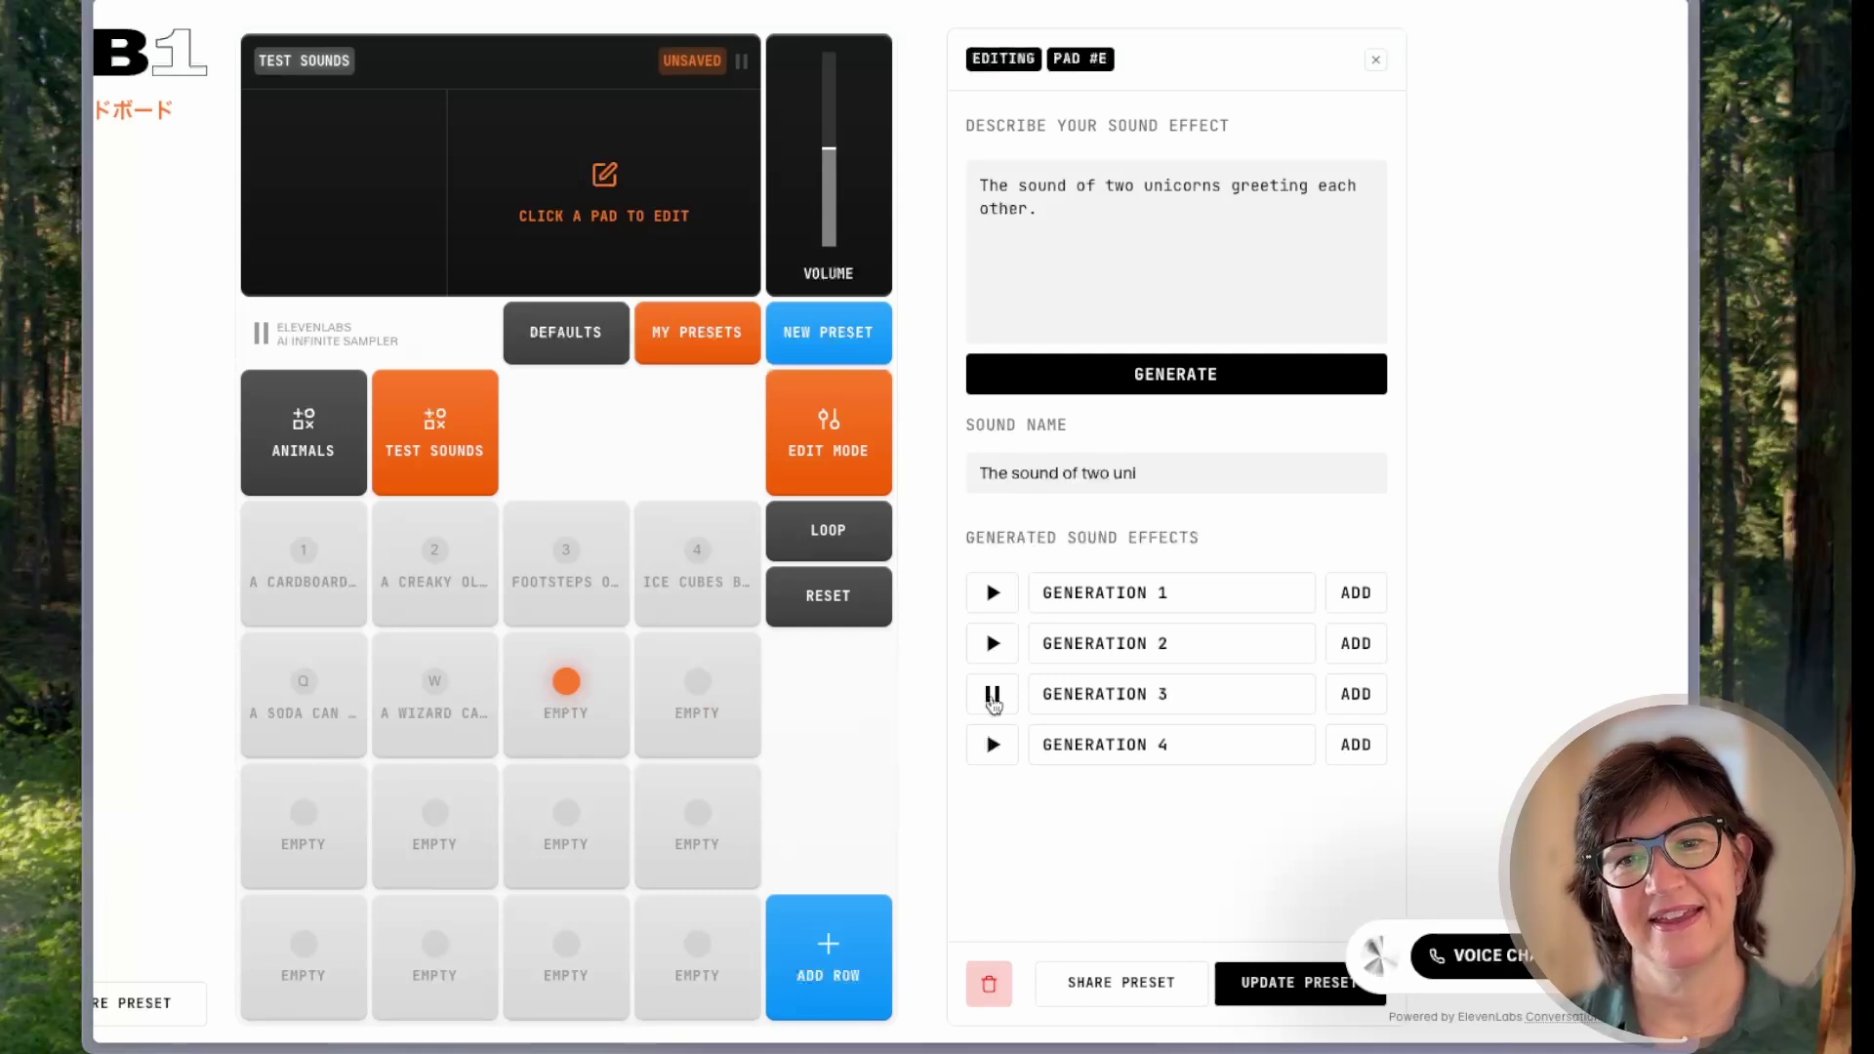
{"action": "left_click", "coordinate": [992, 695]}
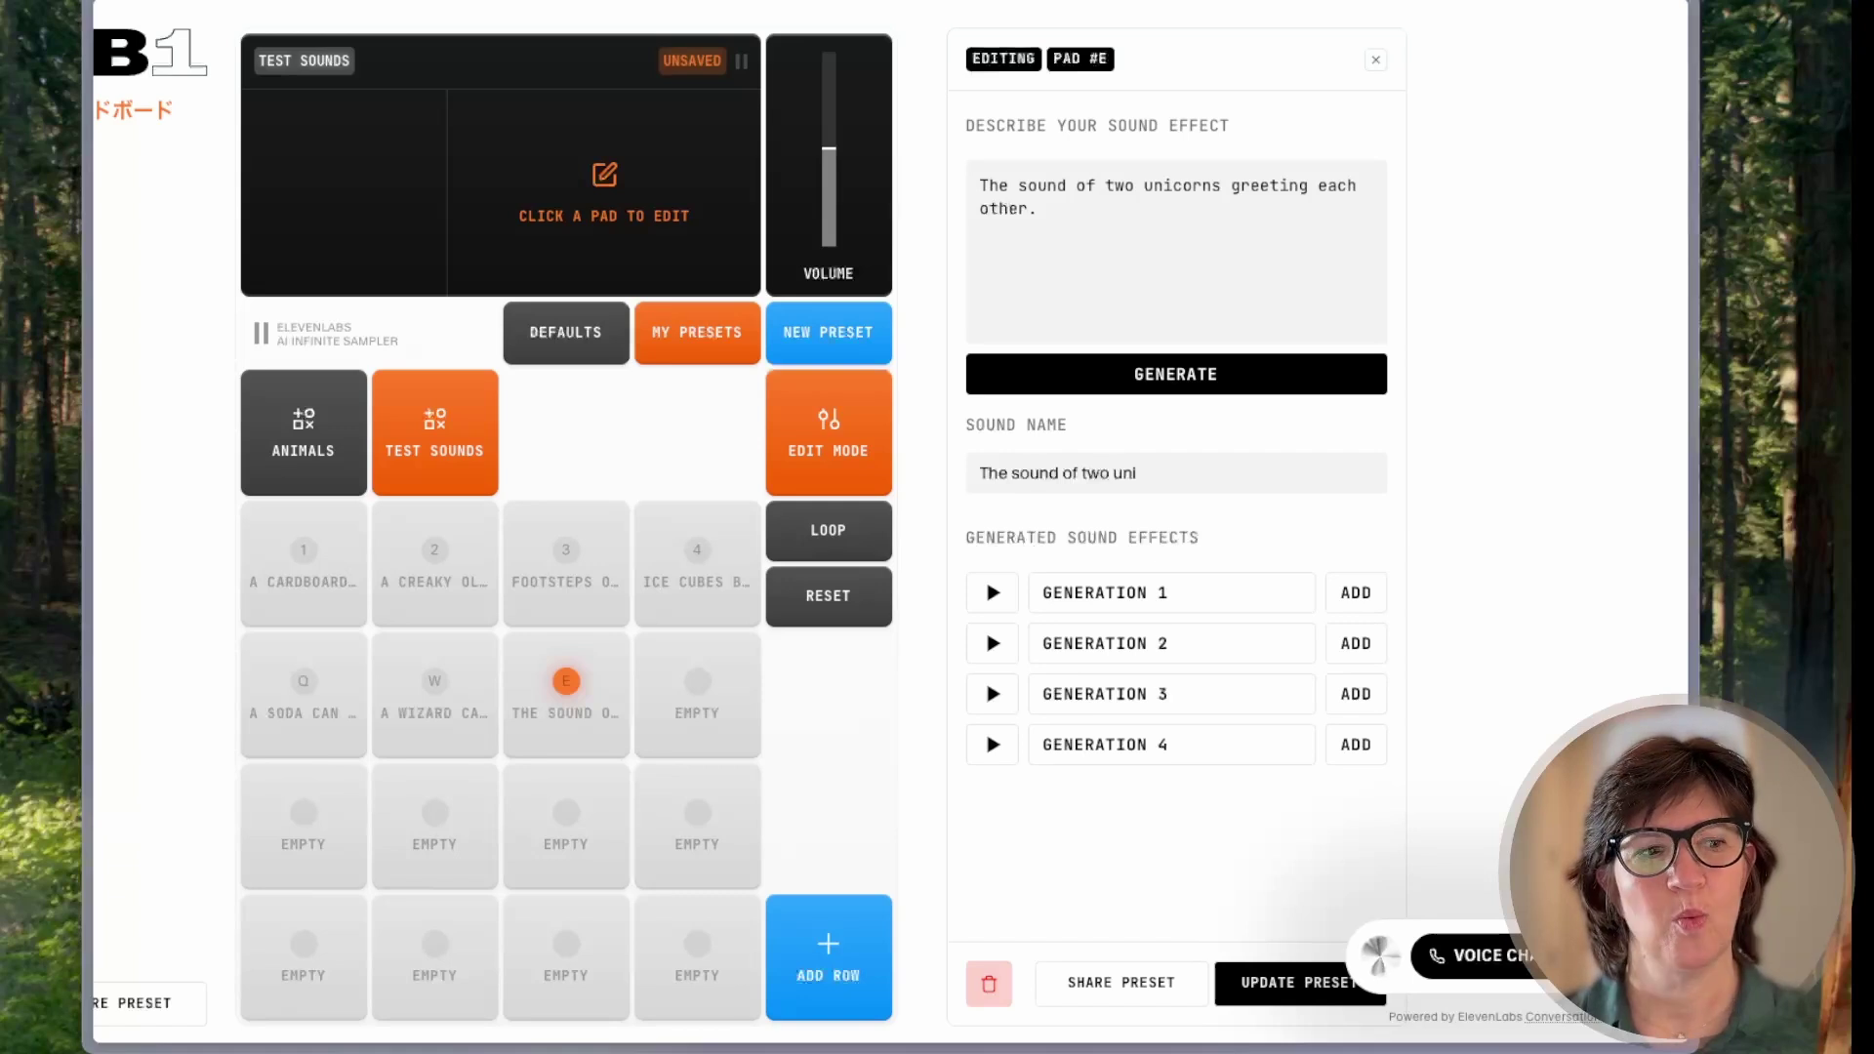
Dictate "An 8-bit battle in a retro video game." as pad A's description and preview all four generated effects.
{"action": "key", "text": "a"}
{"action": "key", "text": "alt+space"}
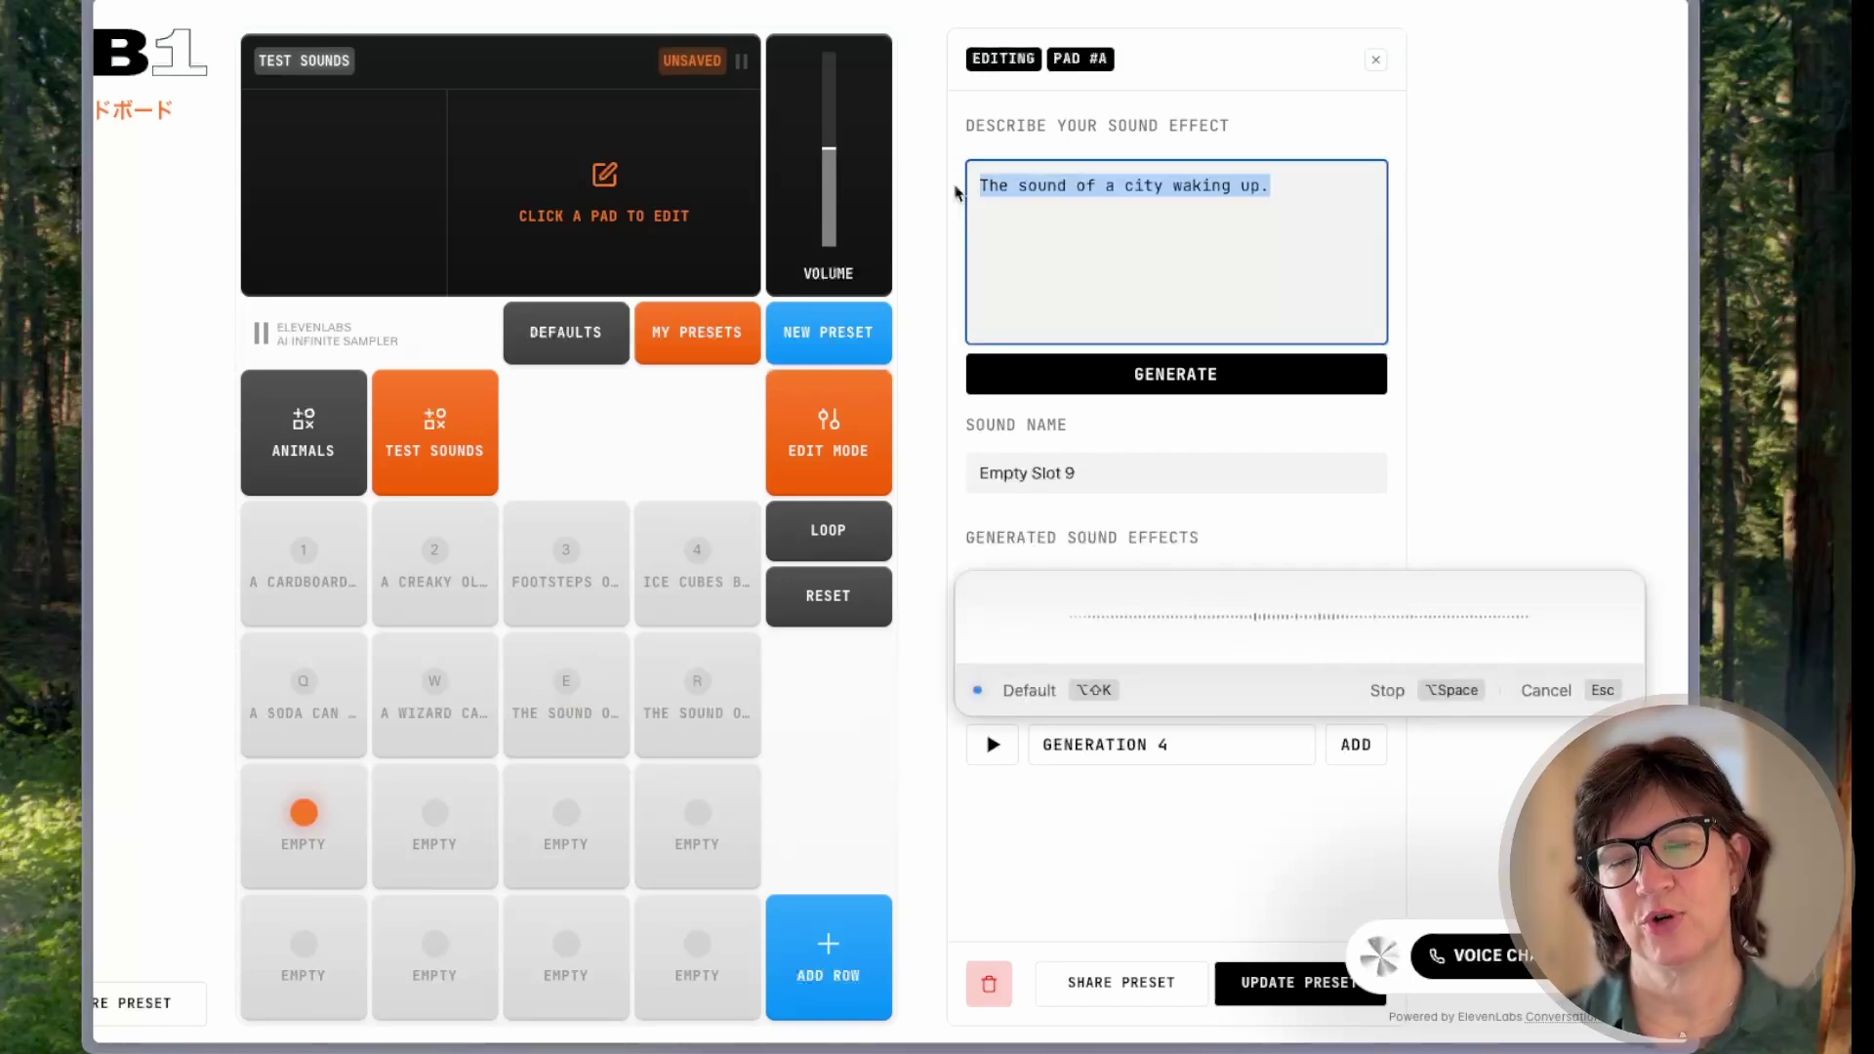
{"action": "key", "text": "alt+space"}
{"action": "left_click", "coordinate": [994, 595]}
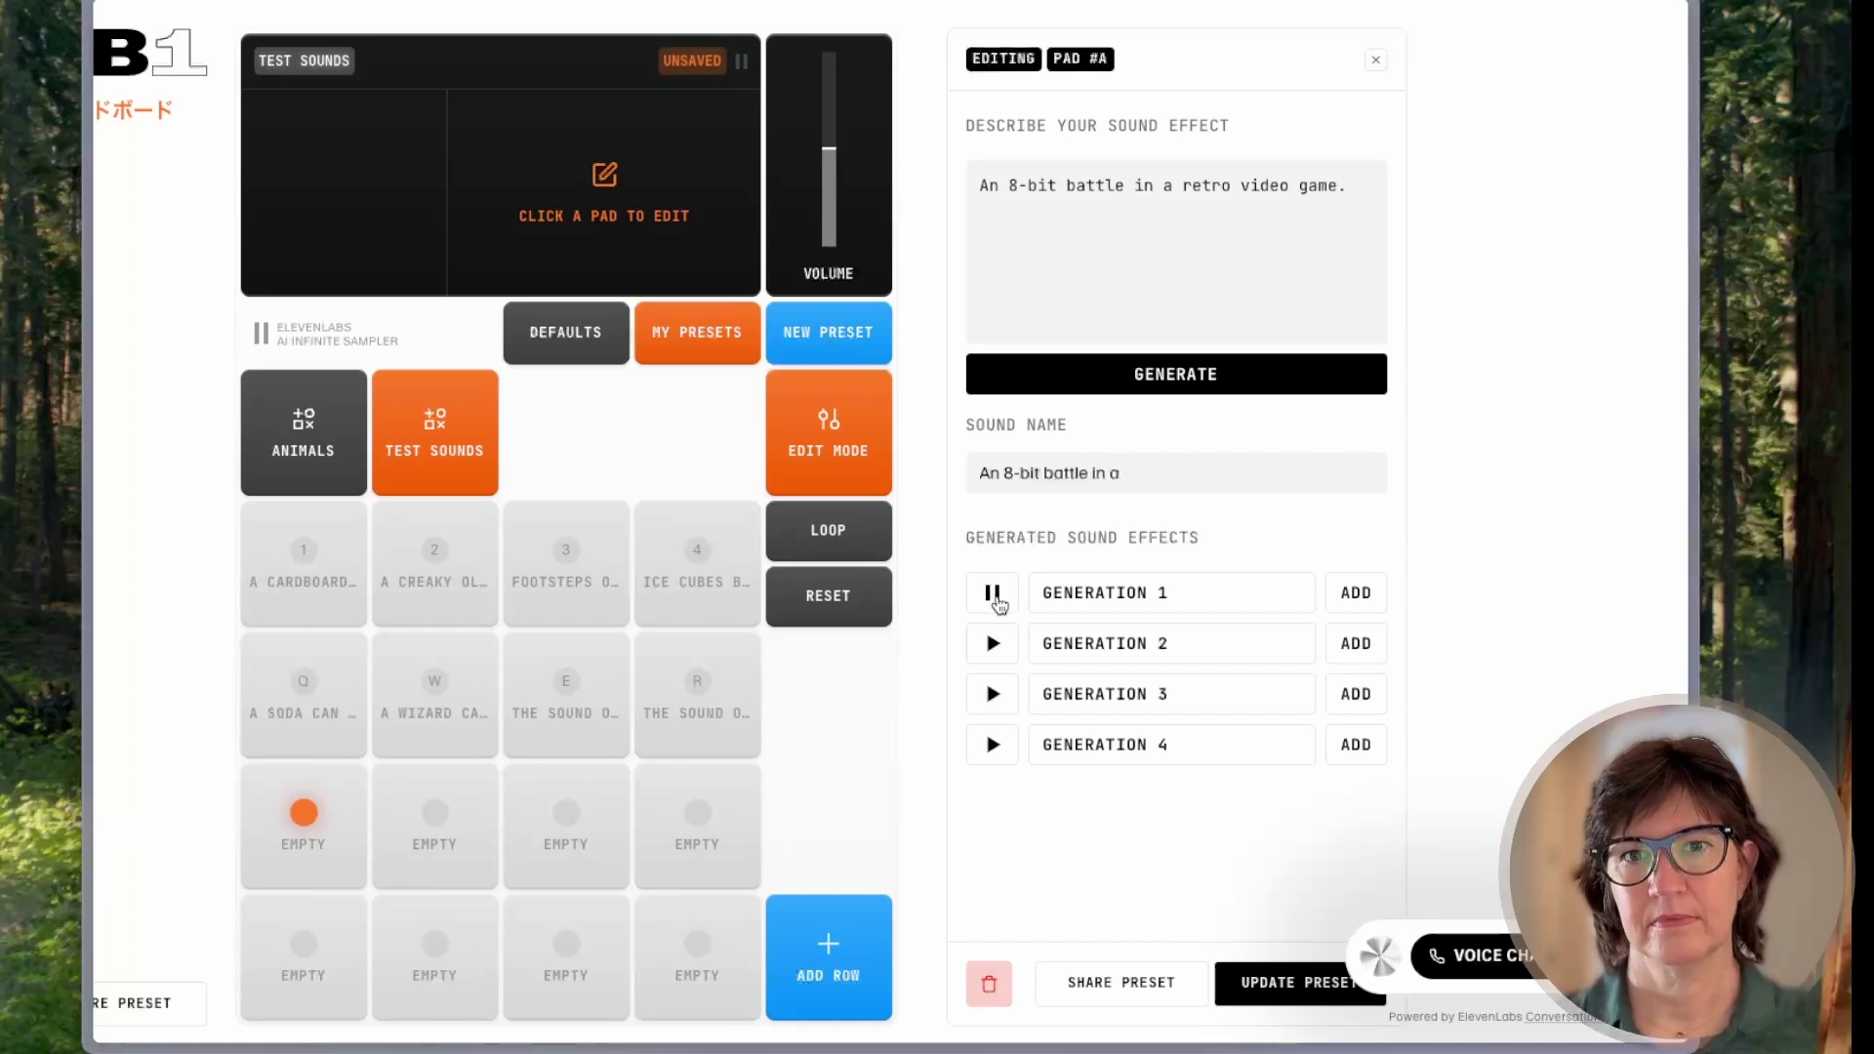
{"action": "left_click", "coordinate": [993, 645]}
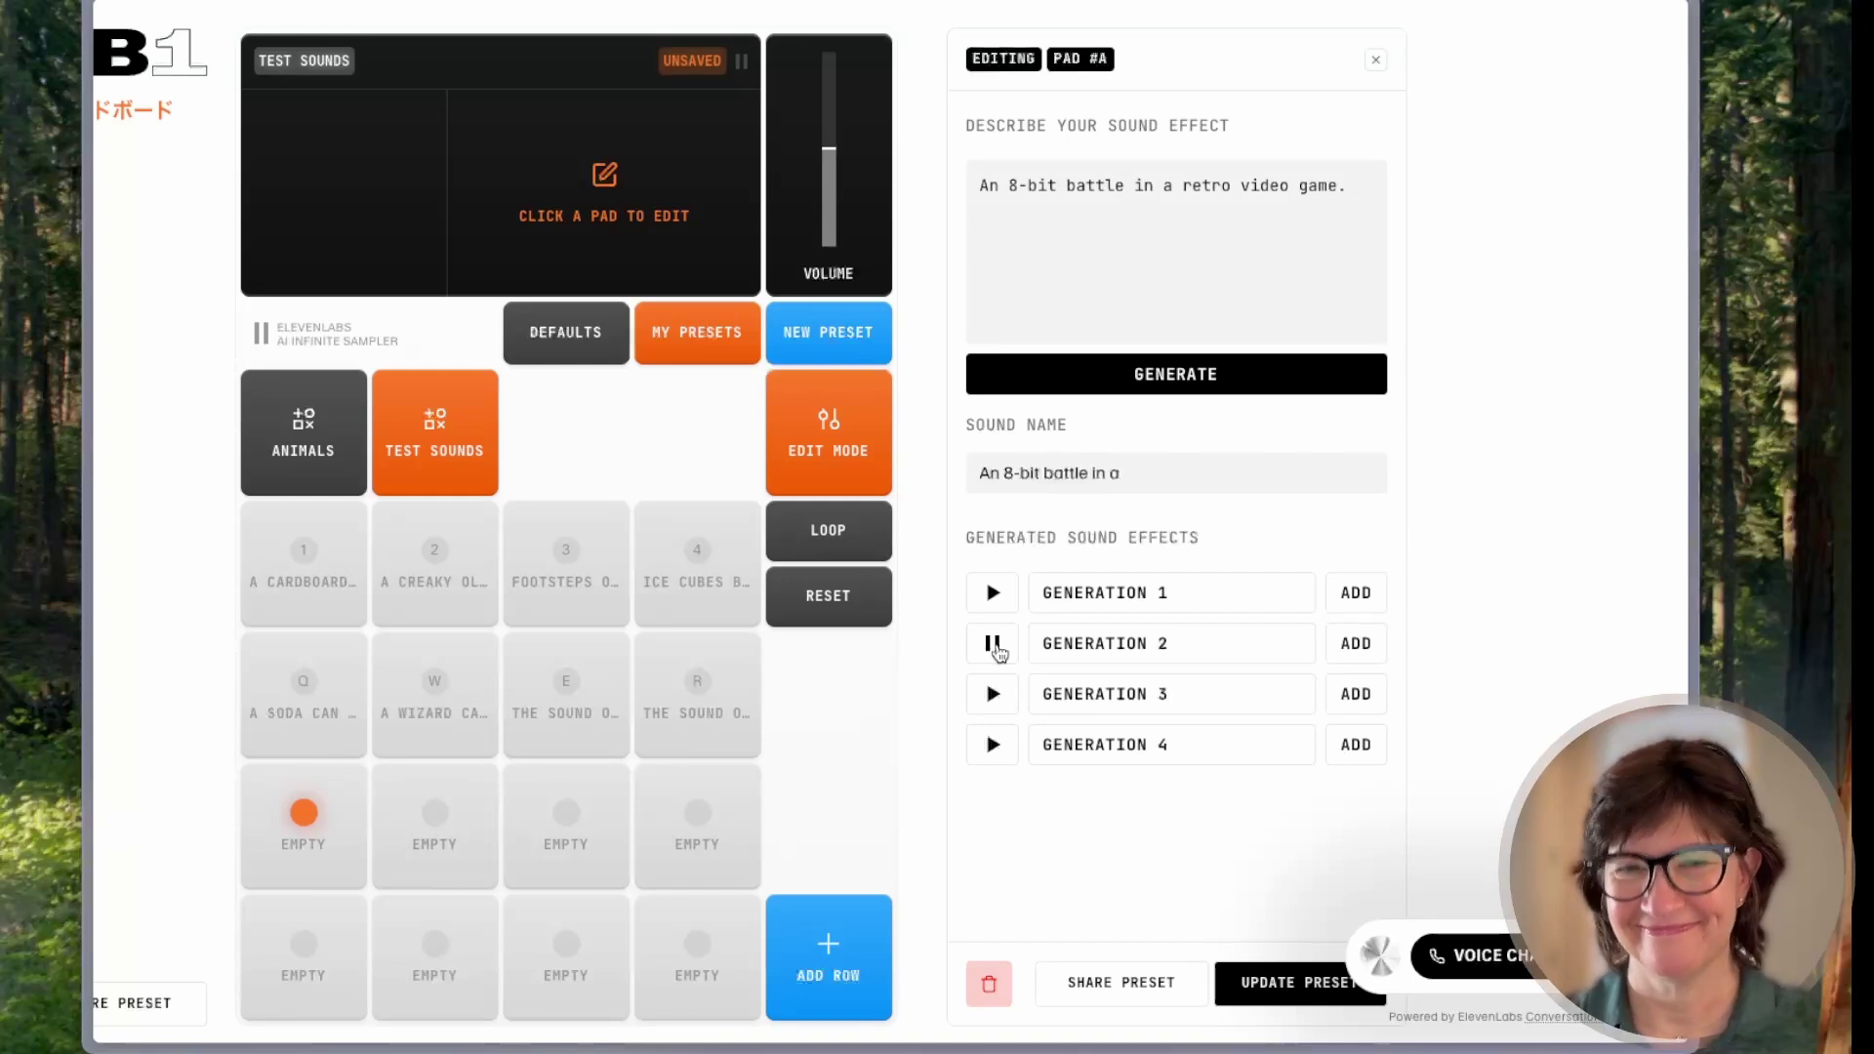
{"action": "left_click", "coordinate": [993, 695]}
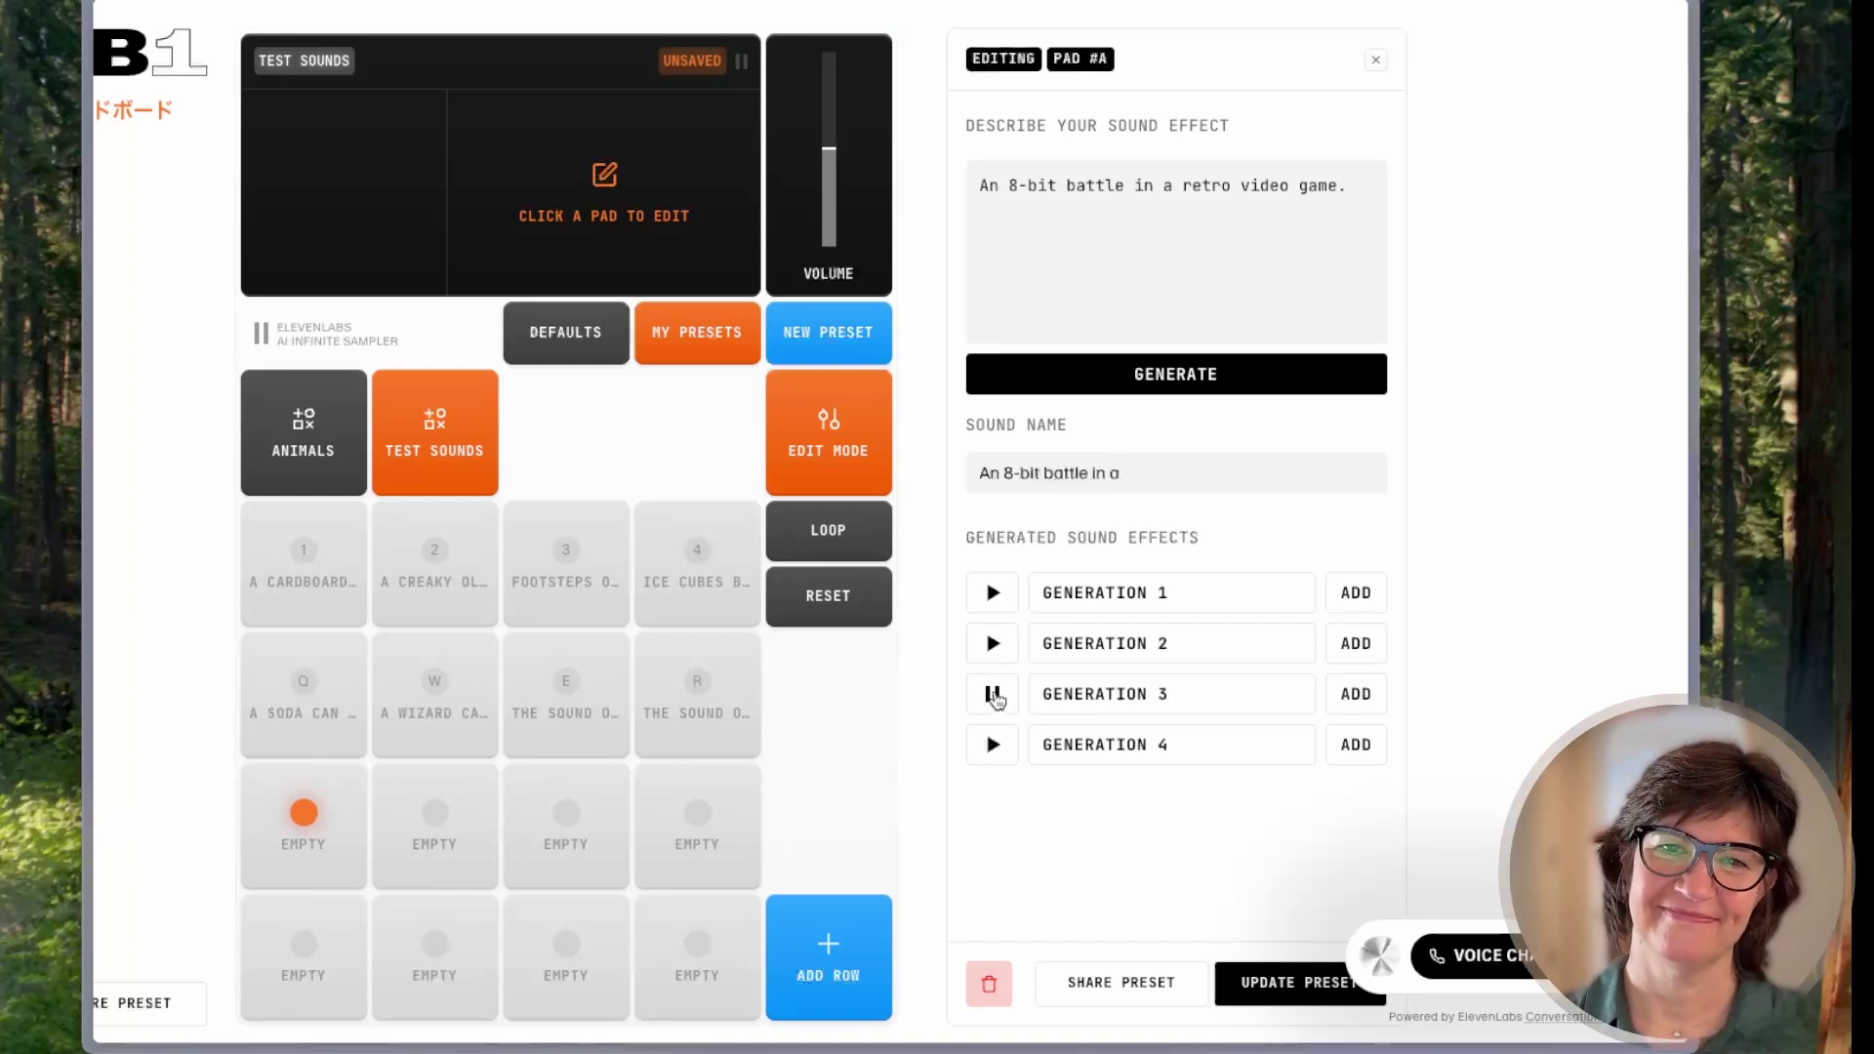
{"action": "left_click", "coordinate": [992, 746]}
Dictate "A train pulling into a station." as pad S's description and preview its first three generated effects.
{"action": "triple_click", "coordinate": [976, 192]}
{"action": "key", "text": "alt+space"}
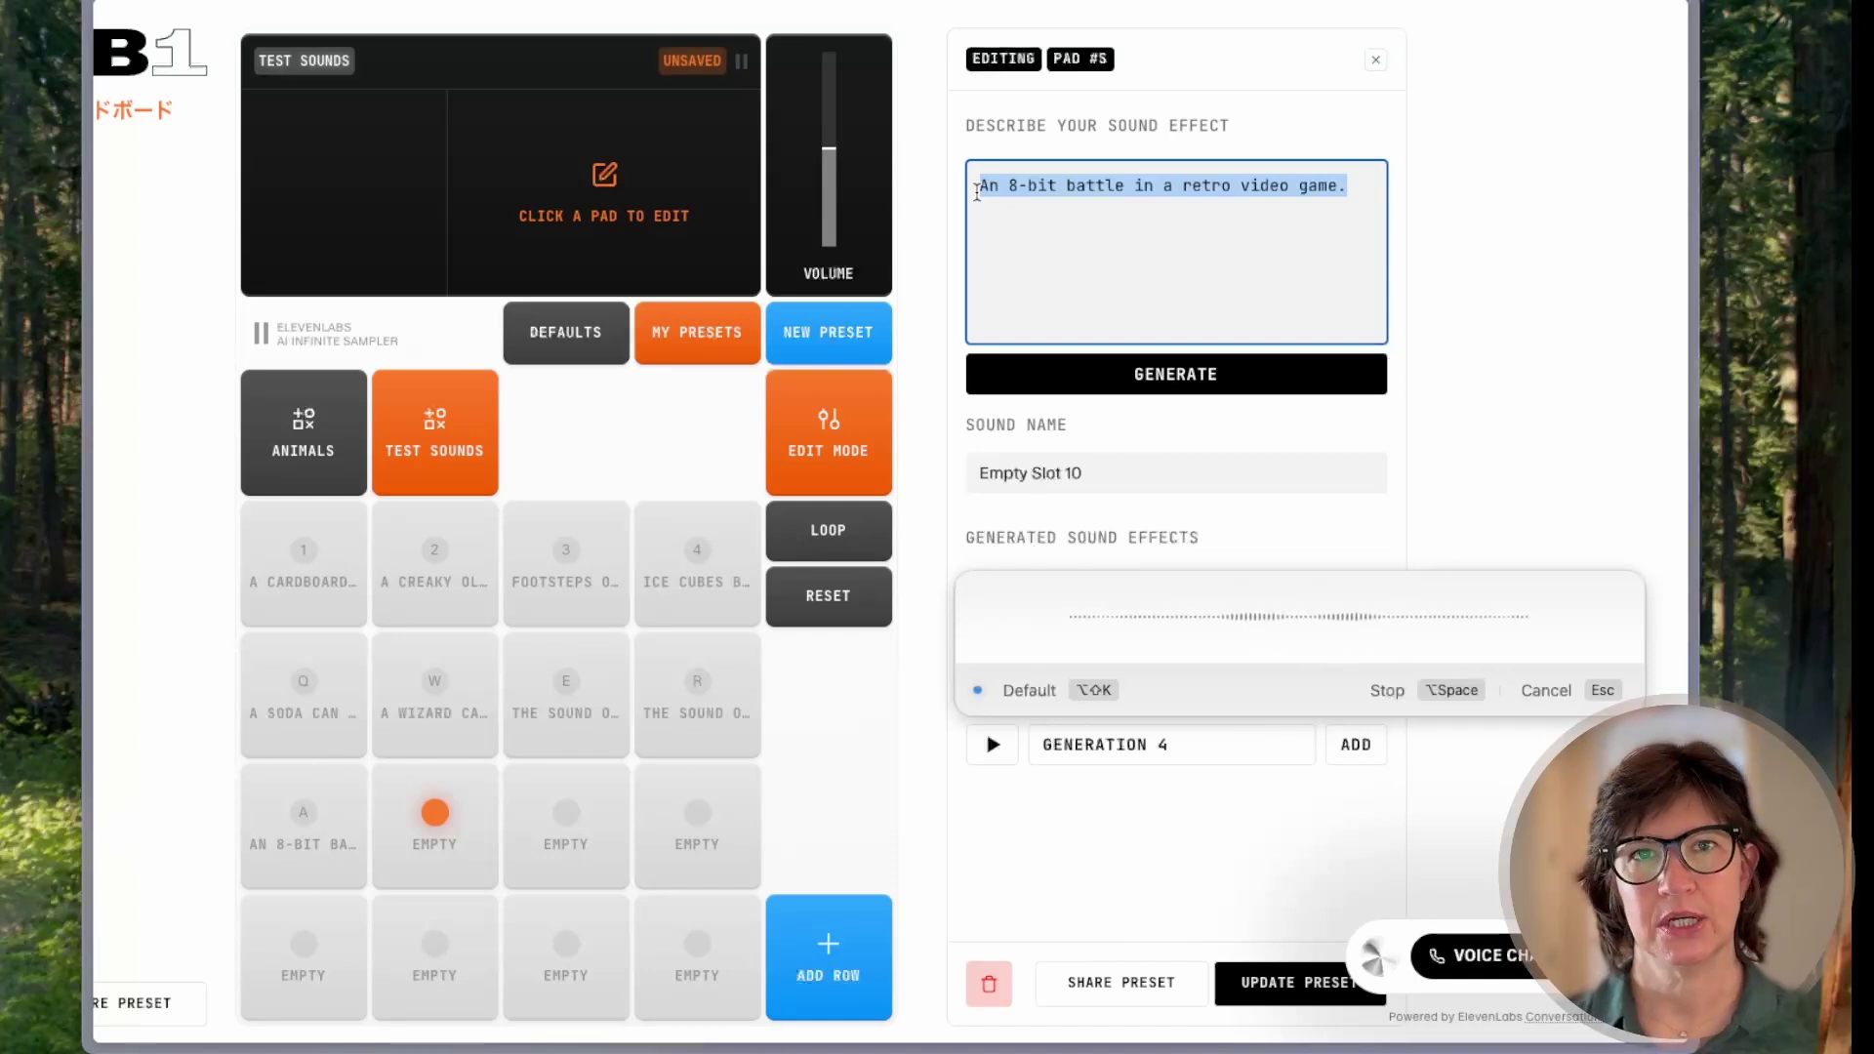
{"action": "key", "text": "alt+space"}
{"action": "left_click", "coordinate": [992, 594]}
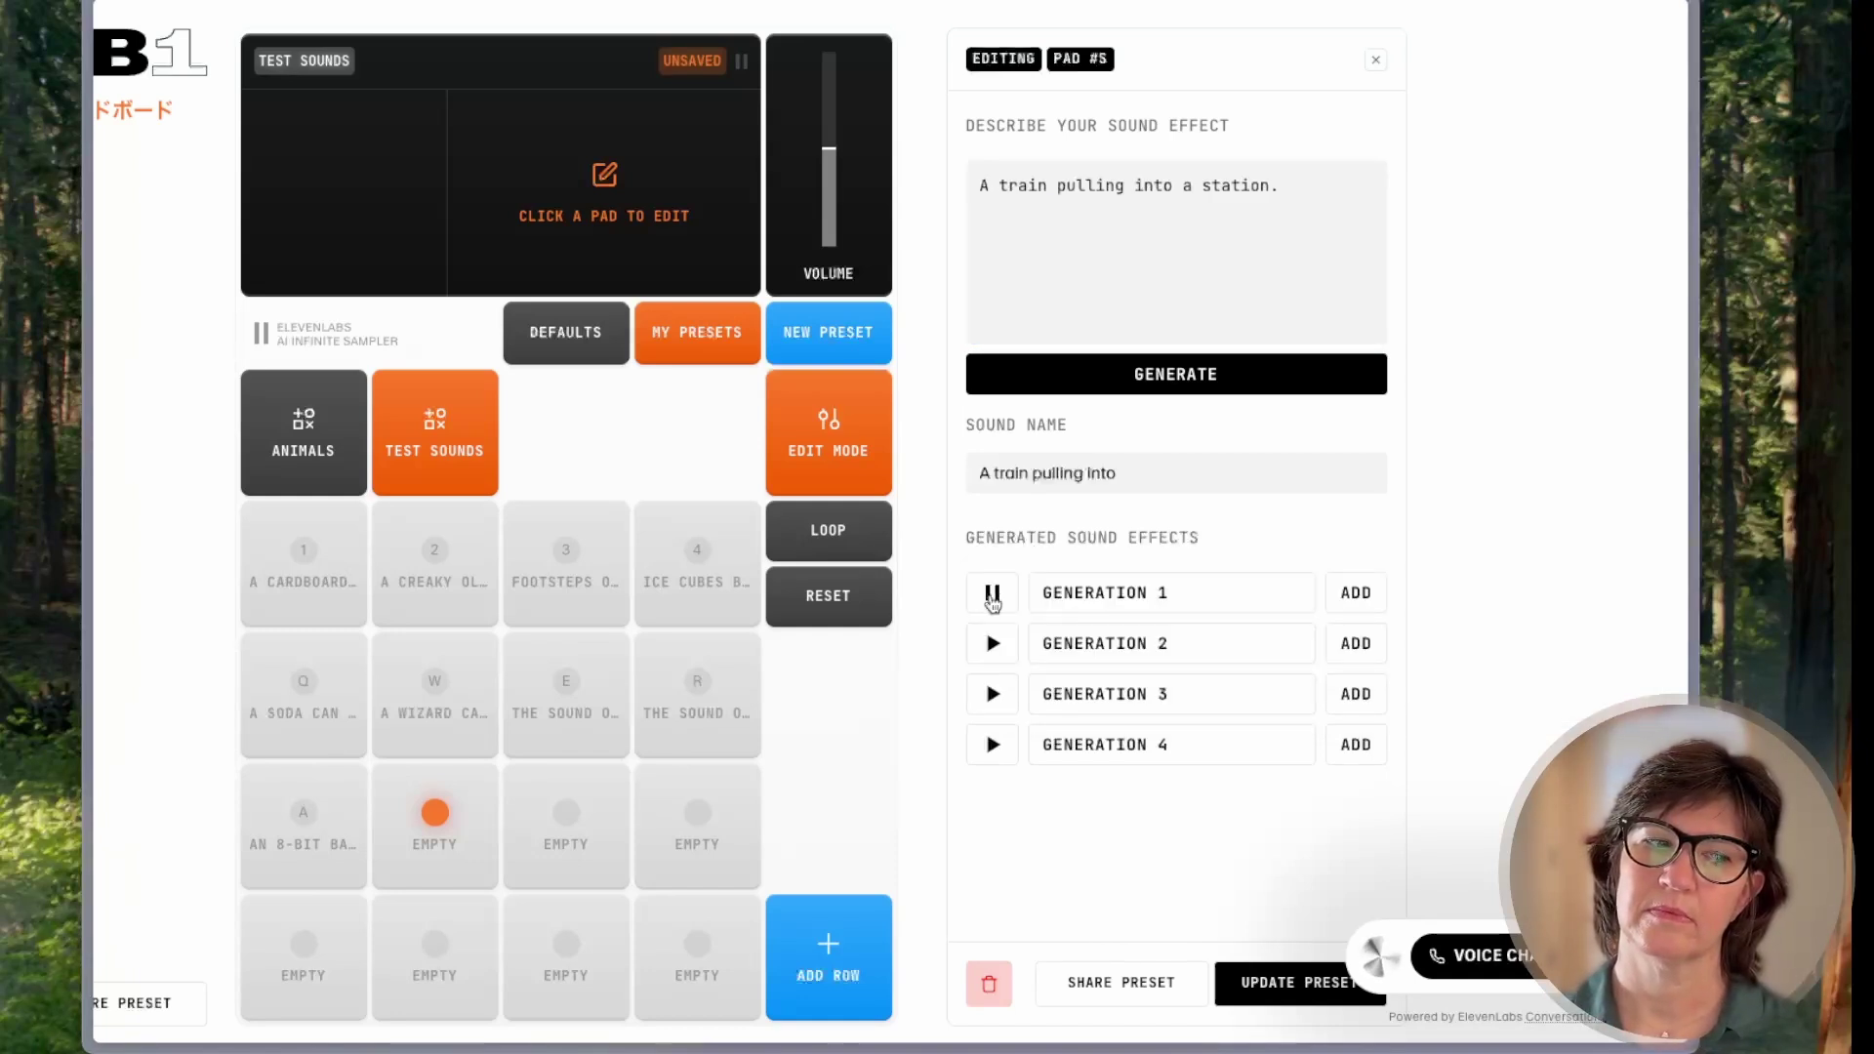
{"action": "left_click", "coordinate": [991, 645]}
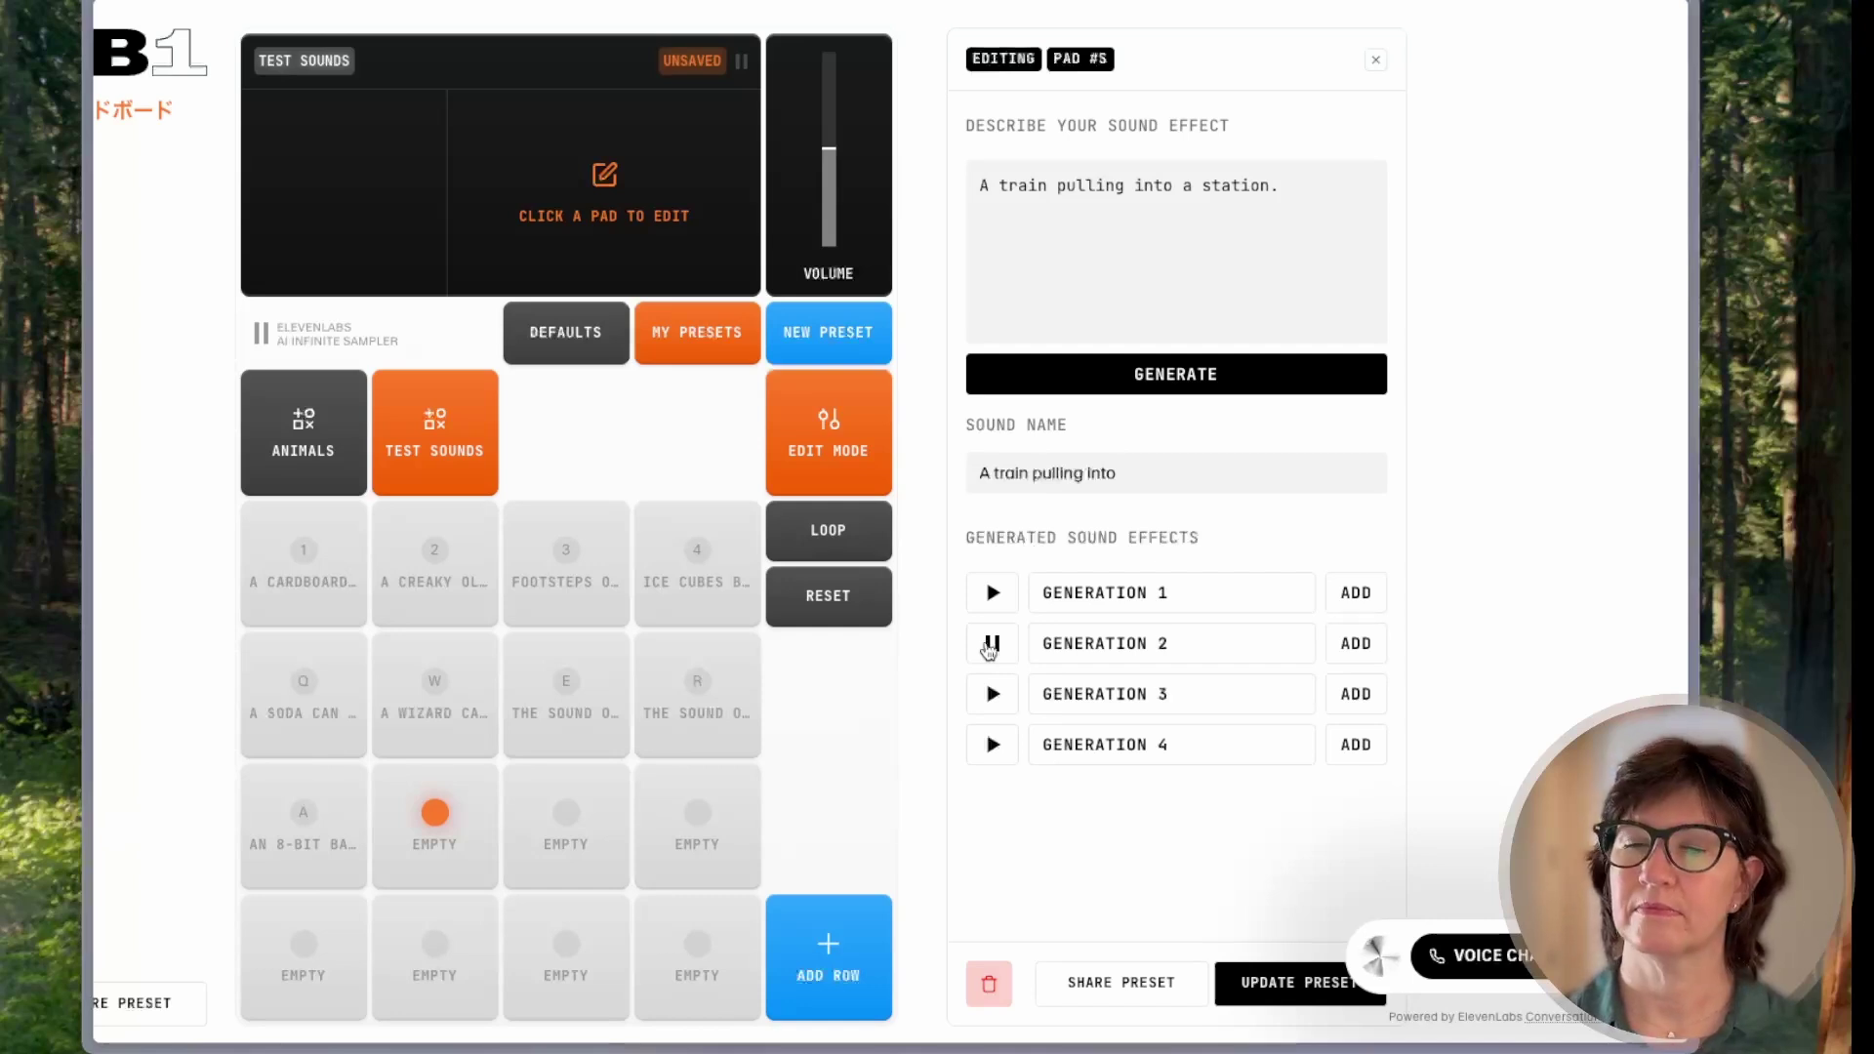
{"action": "left_click", "coordinate": [994, 695]}
{"action": "left_click", "coordinate": [994, 694]}
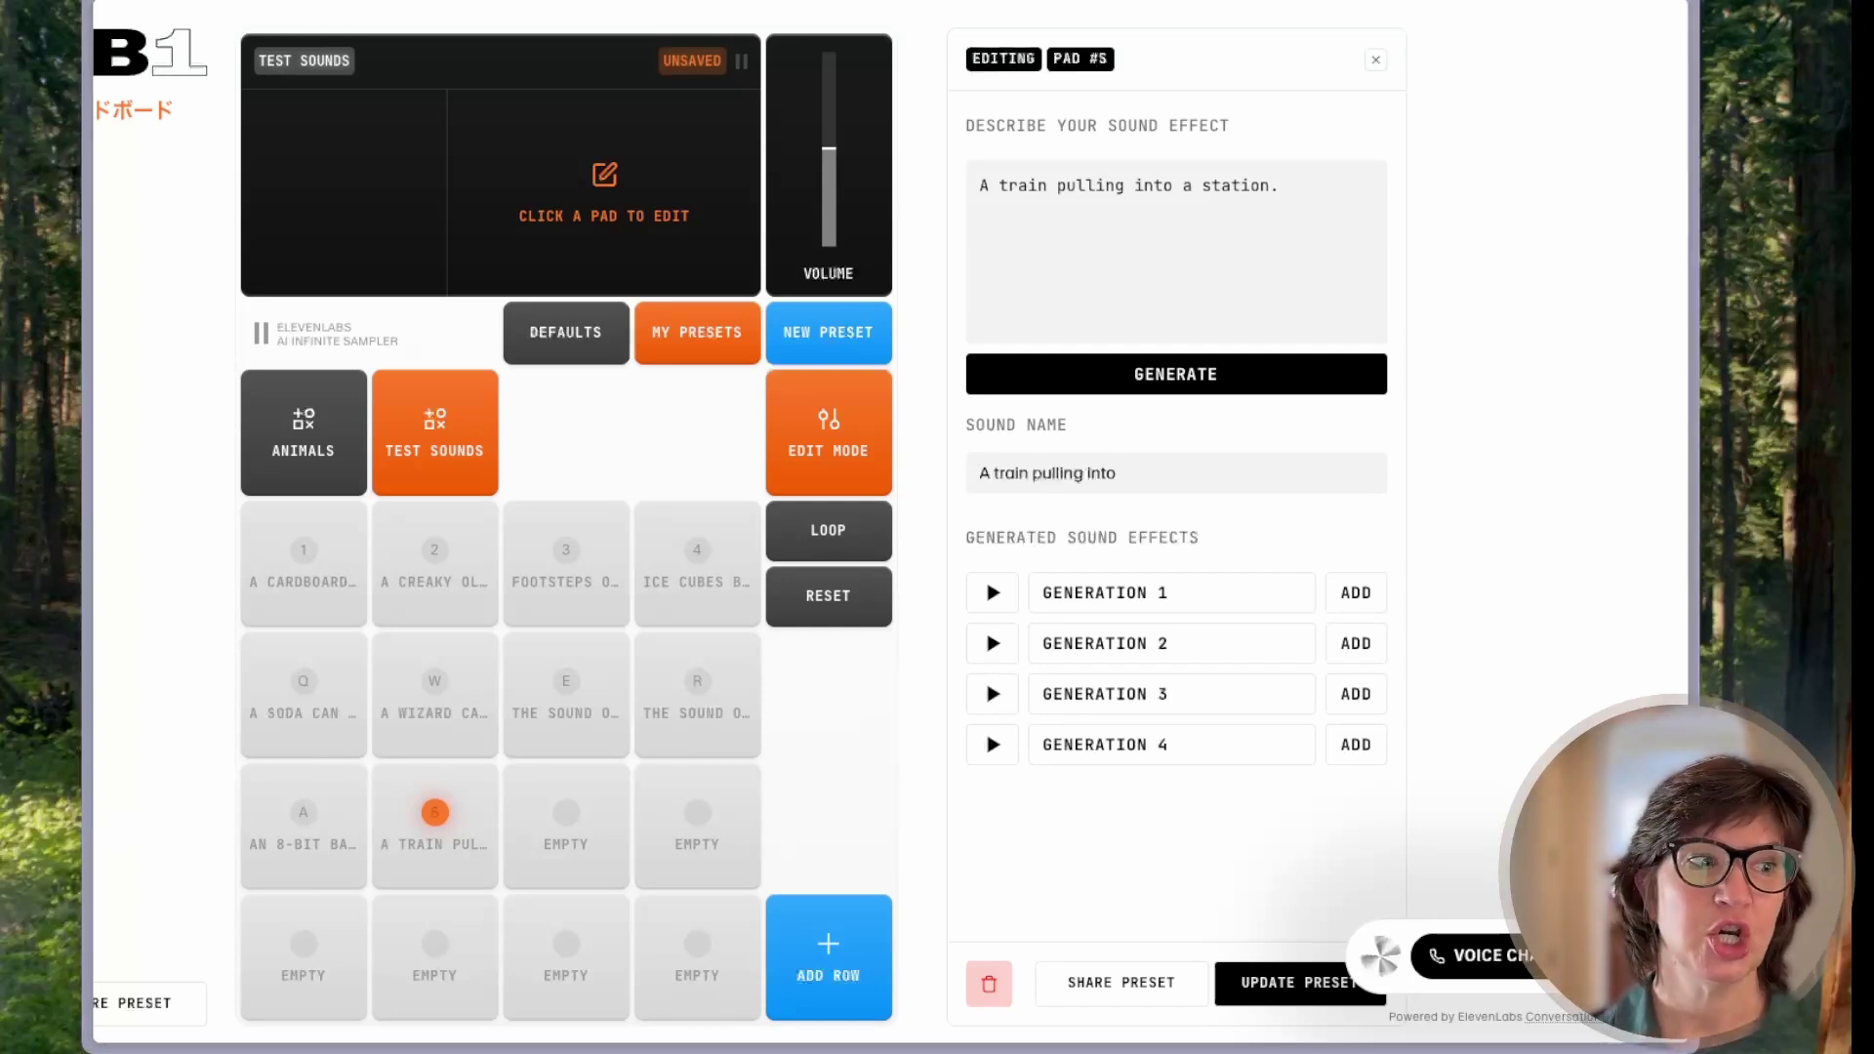